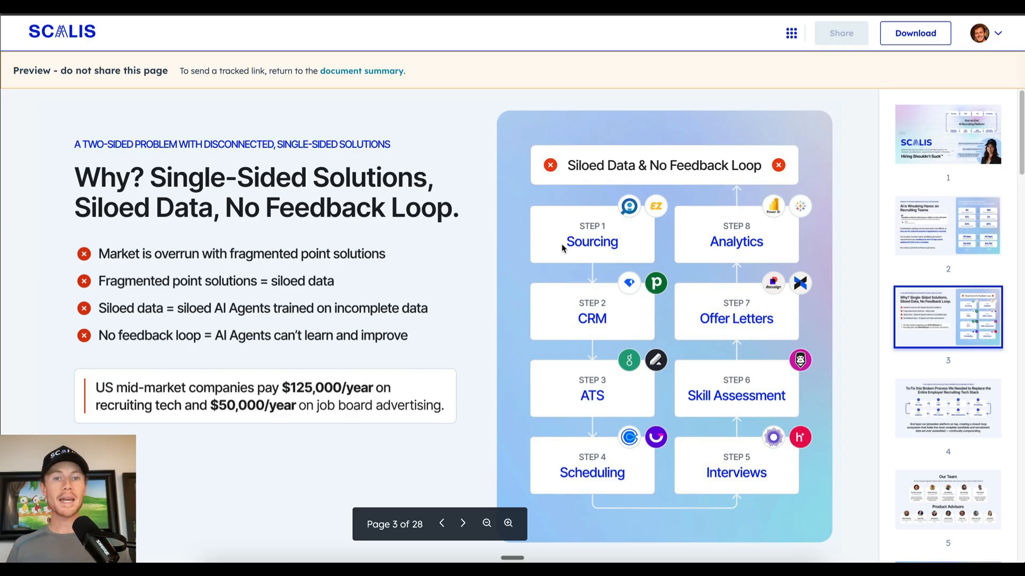
- Advance the pitch deck to the slide about replacing the entire employer recruiting tech stack
key("Right")
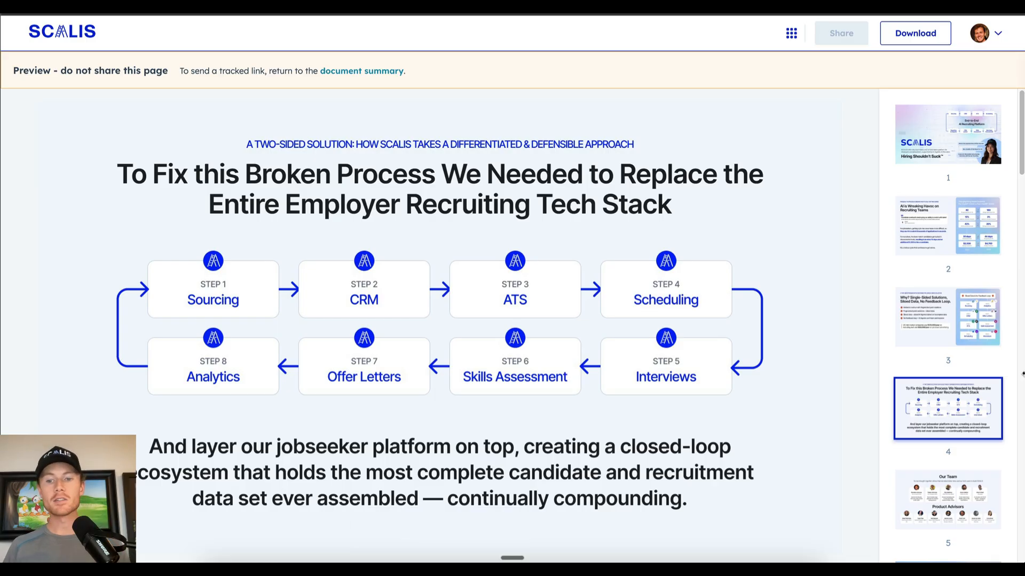
scroll(970, 417, "down", 8)
left_click(960, 341)
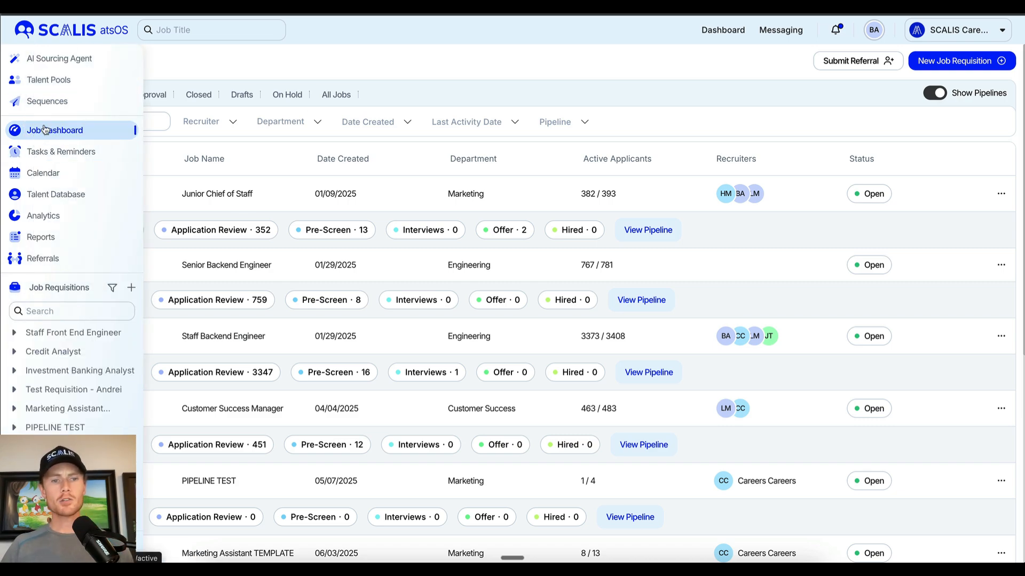
- Look through the open jobs on the Job Dashboard and start a new job requisition
scroll(629, 367, "down", 5)
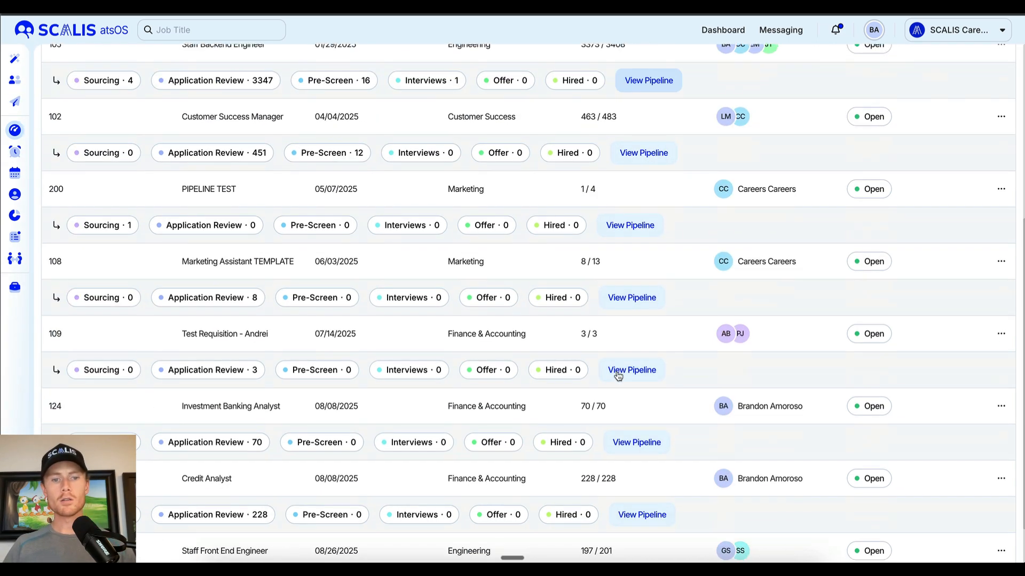
scroll(608, 378, "up", 5)
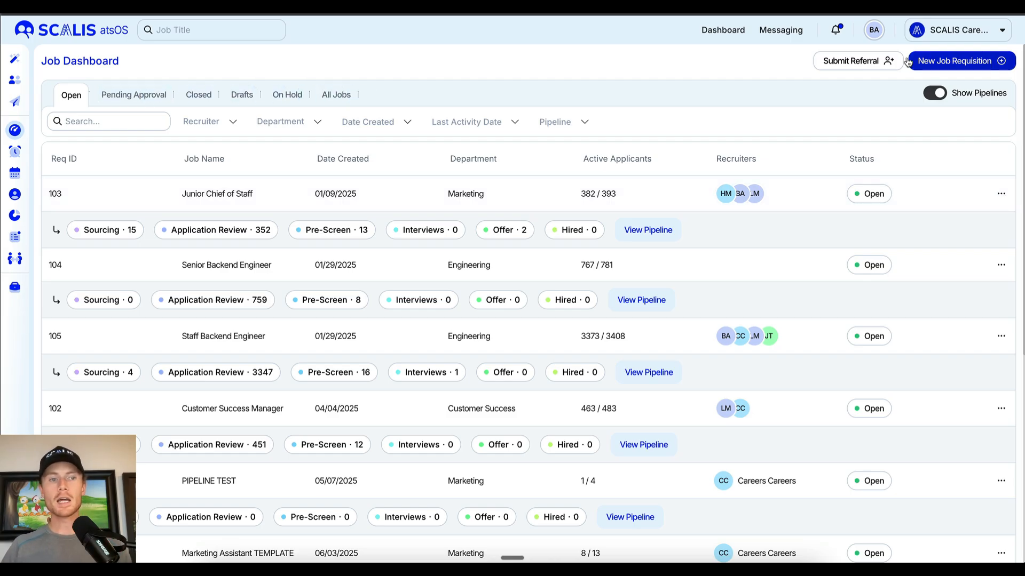
left_click(985, 63)
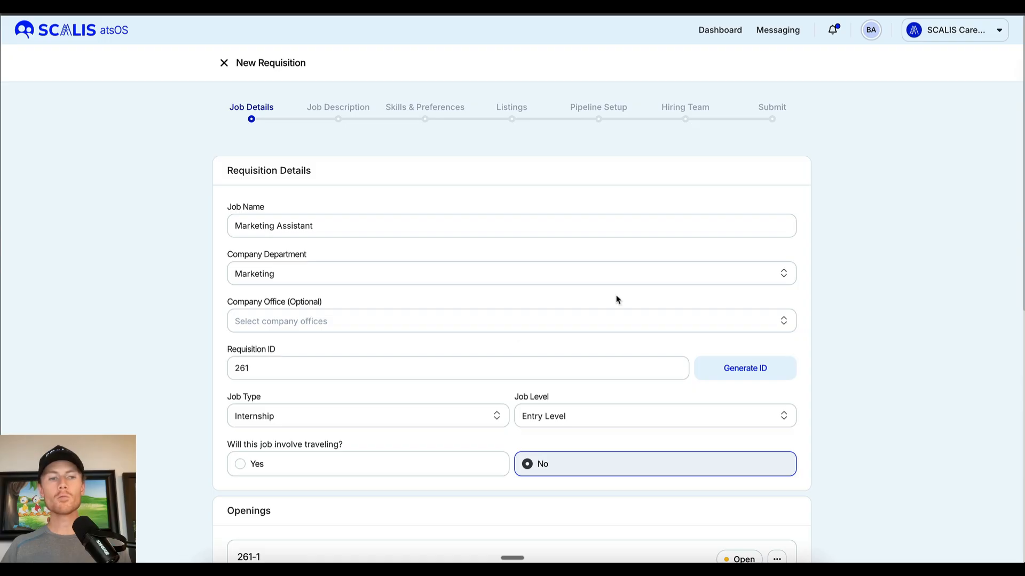
- Review the Marketing Assistant requisition's details, openings, pay and benefits, and continue to the job description
scroll(538, 293, "down", 1)
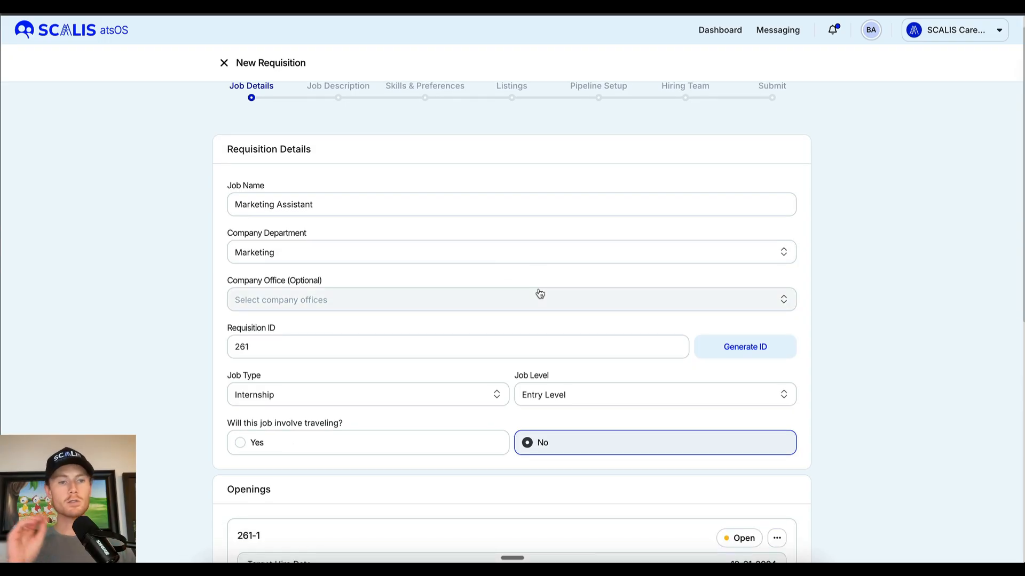
scroll(539, 293, "down", 4)
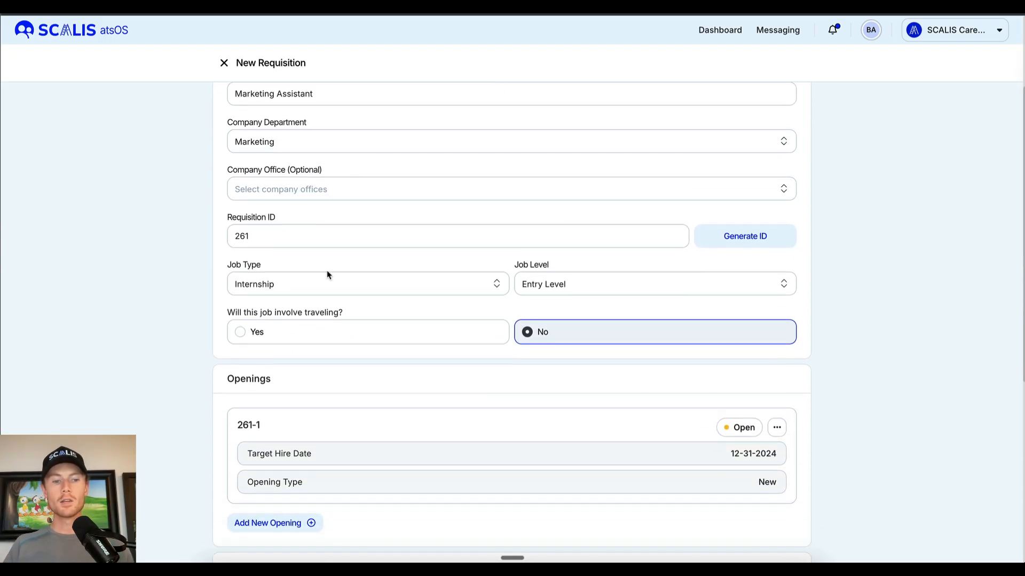
scroll(408, 278, "down", 4)
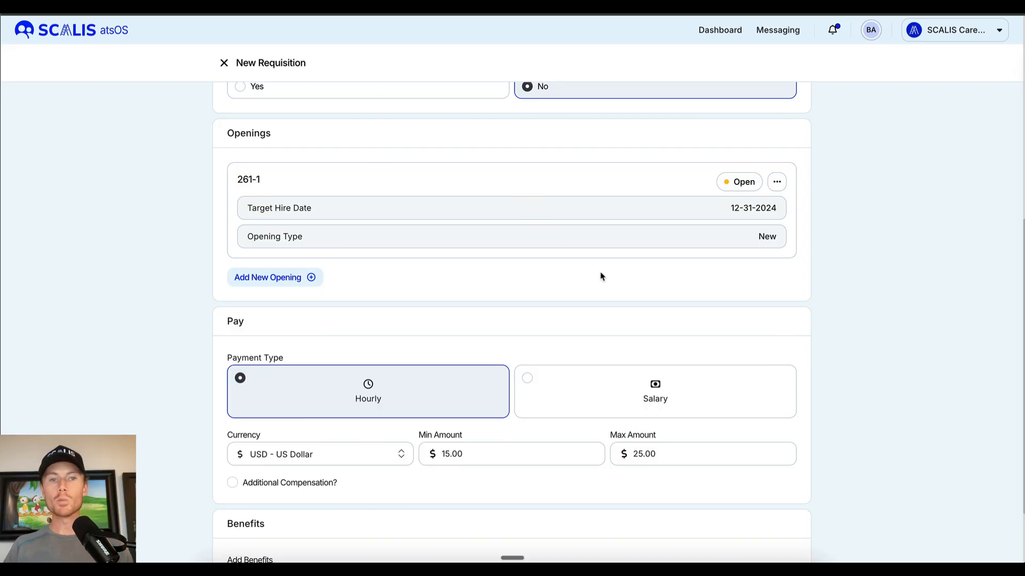
scroll(572, 275, "down", 2)
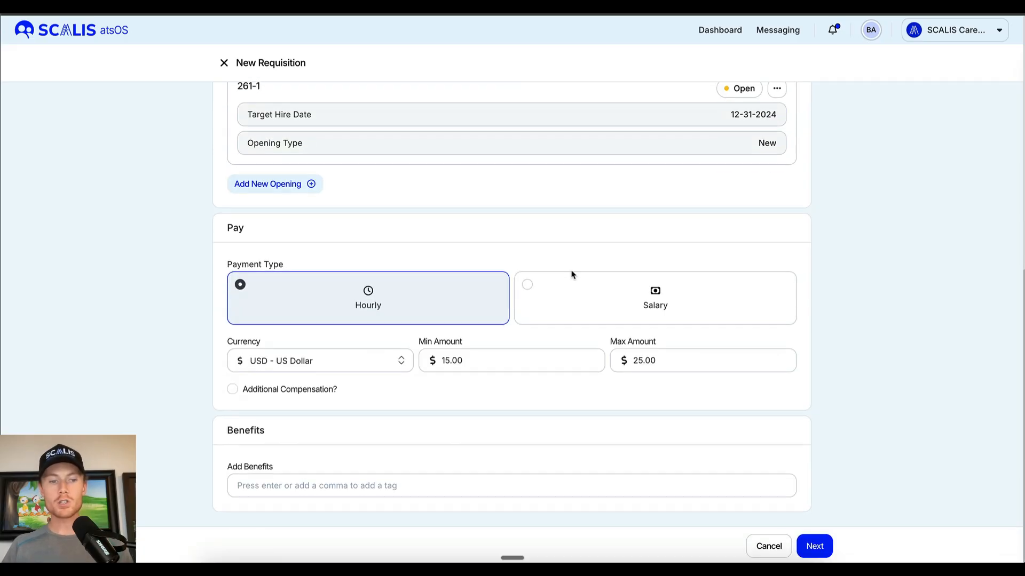
left_click(815, 547)
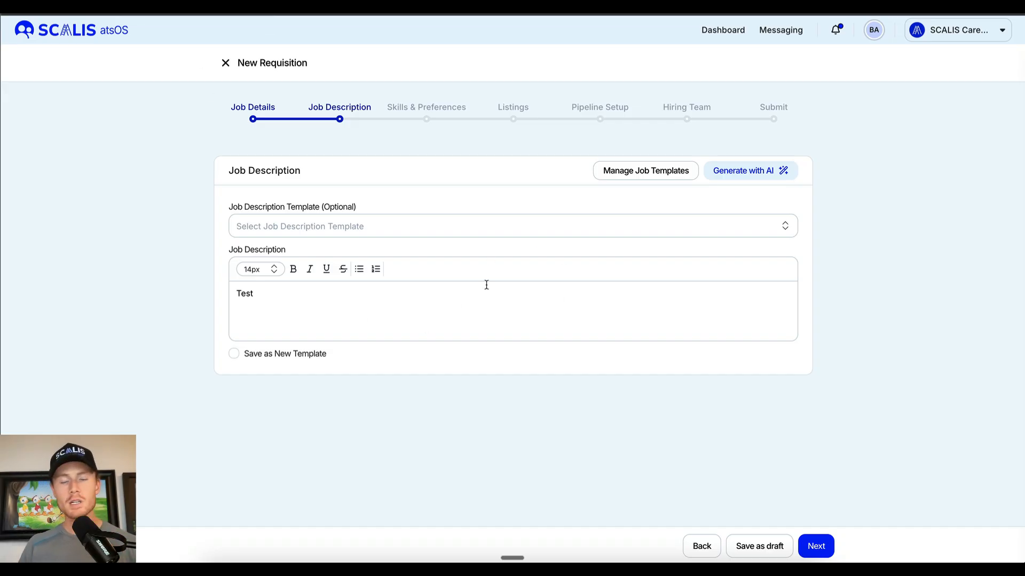
- Fill the job description from the Junior Chief of Staff template
left_click(490, 234)
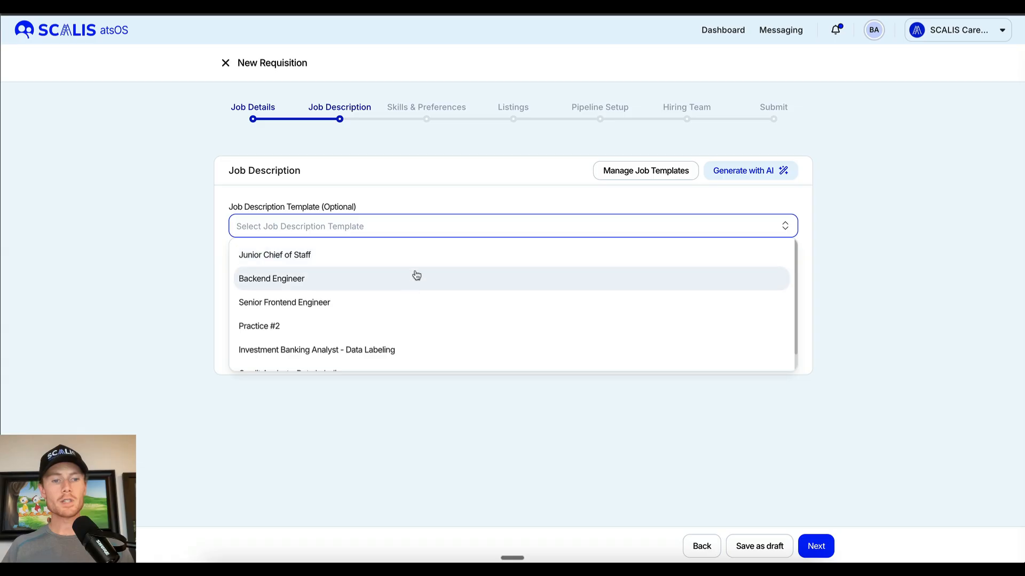
left_click(421, 255)
- Try the tone, emoji, salary and benefits options of the AI description generator and leave it without generating
left_click(728, 172)
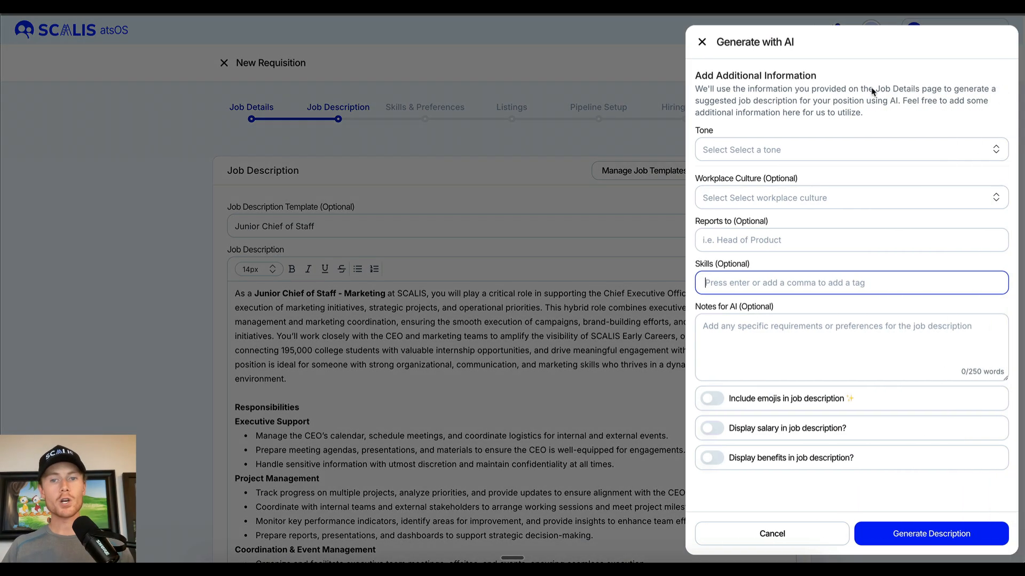
left_click(752, 150)
left_click(775, 120)
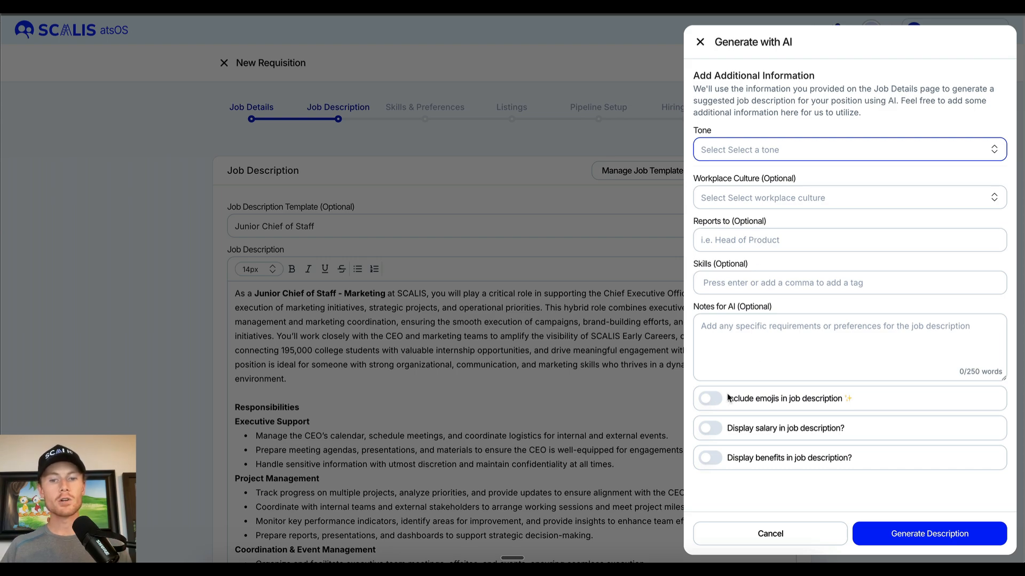
left_click(711, 399)
left_click(712, 429)
left_click(714, 460)
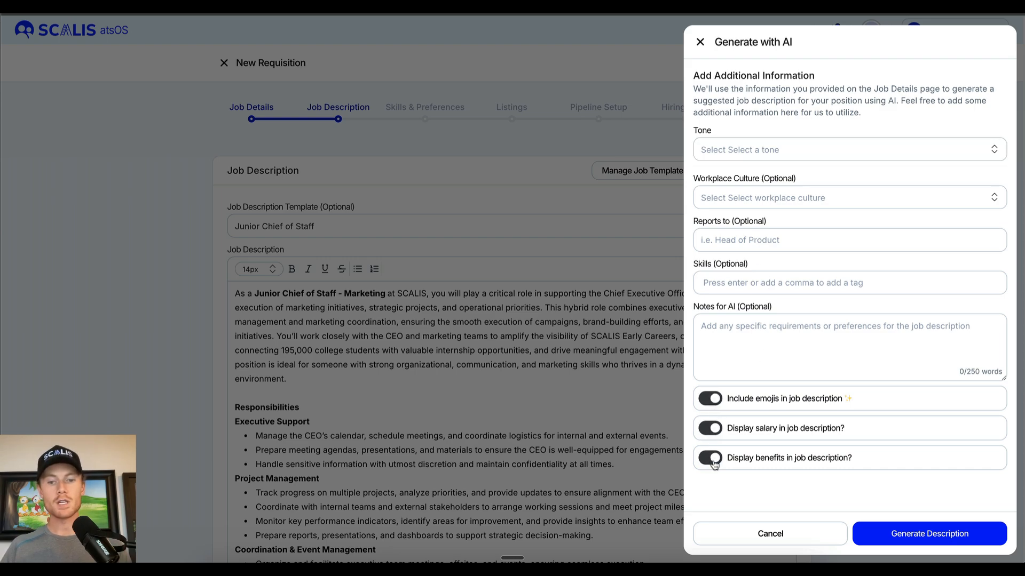
left_click(712, 458)
left_click(710, 399)
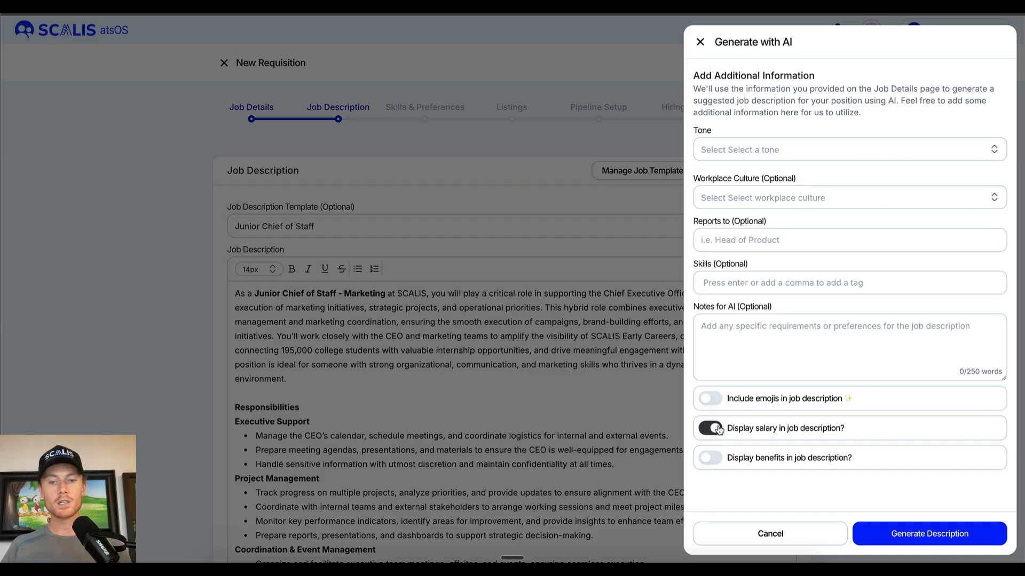
left_click(712, 429)
left_click(542, 388)
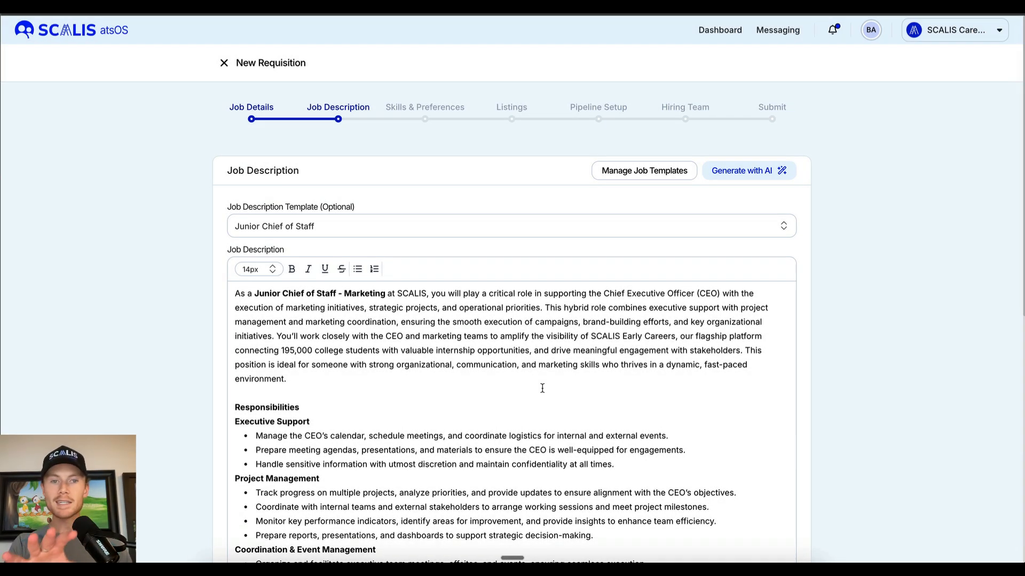
- Read through the templated job description and continue to the skills and preferences stage
scroll(565, 330, "down", 9)
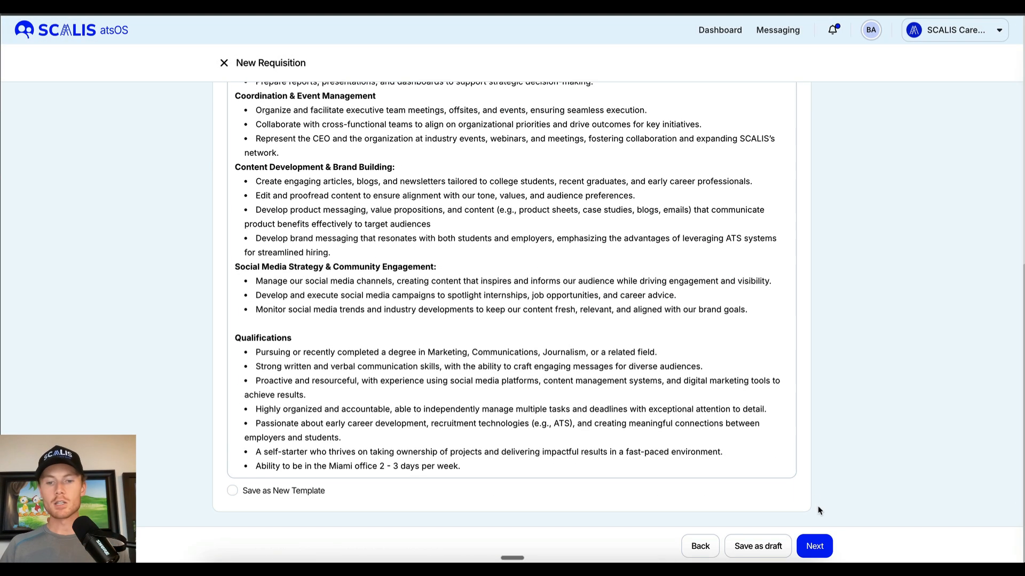
left_click(809, 545)
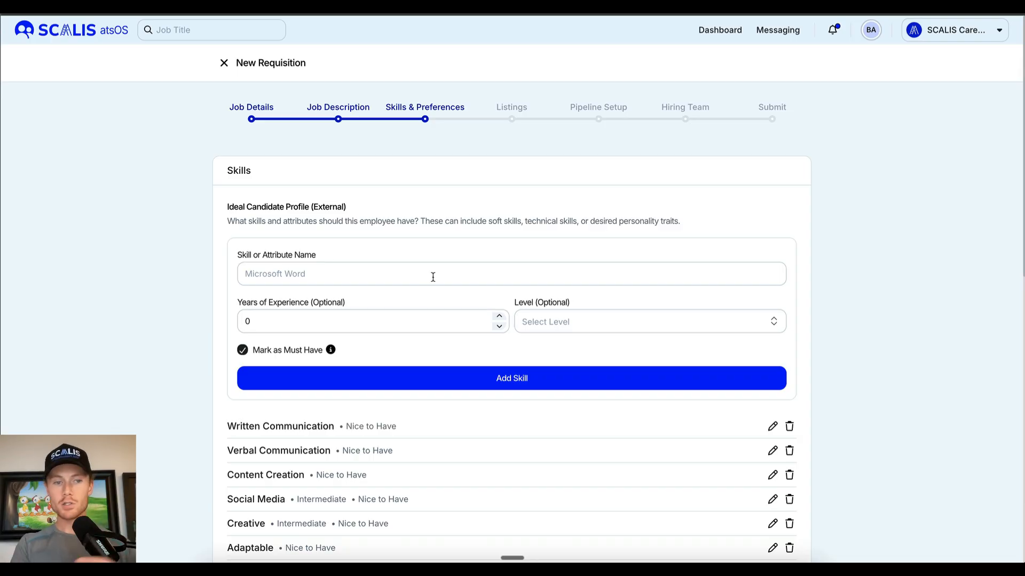
- Examine the external skills list and the internal must-have and nice-to-have candidate preferences of the requisition
scroll(425, 257, "down", 2)
scroll(427, 258, "down", 1)
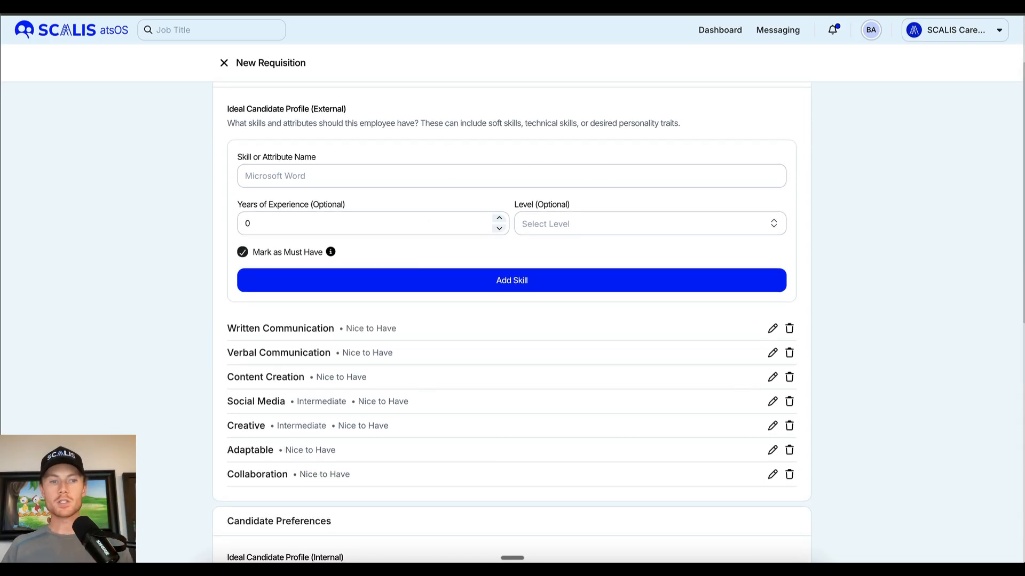
scroll(483, 358, "down", 10)
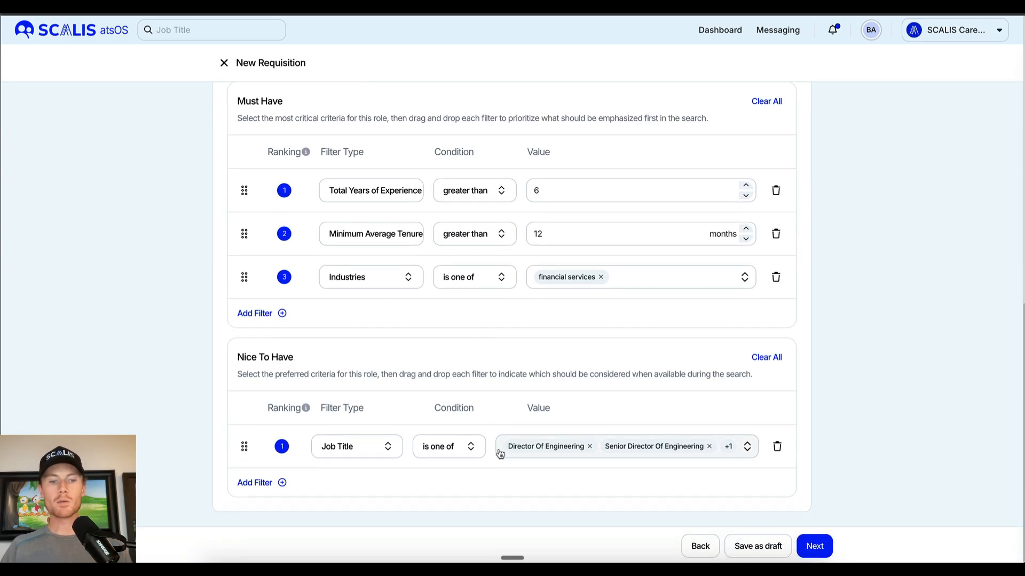
scroll(499, 451, "up", 2)
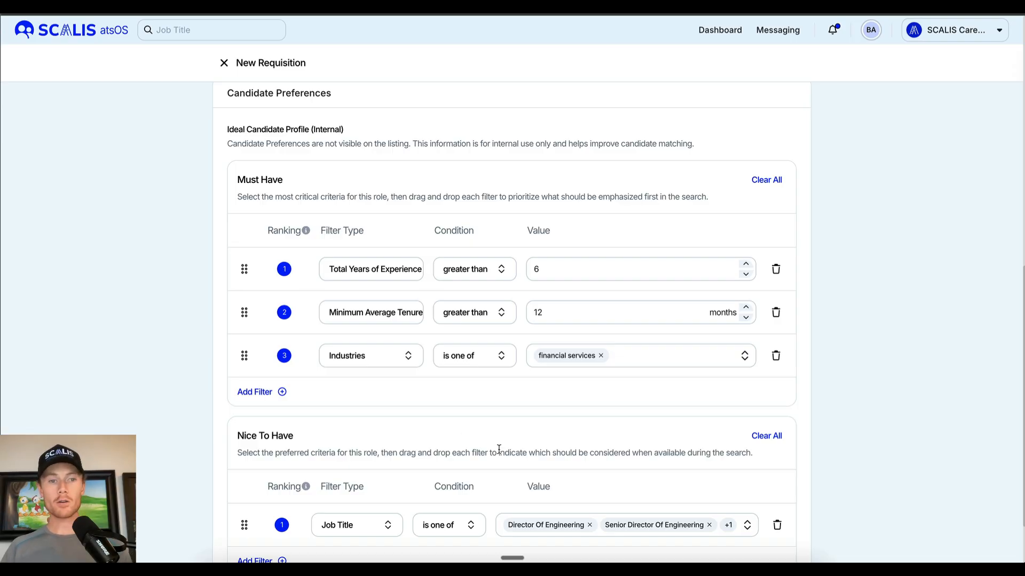
scroll(515, 293, "up", 10)
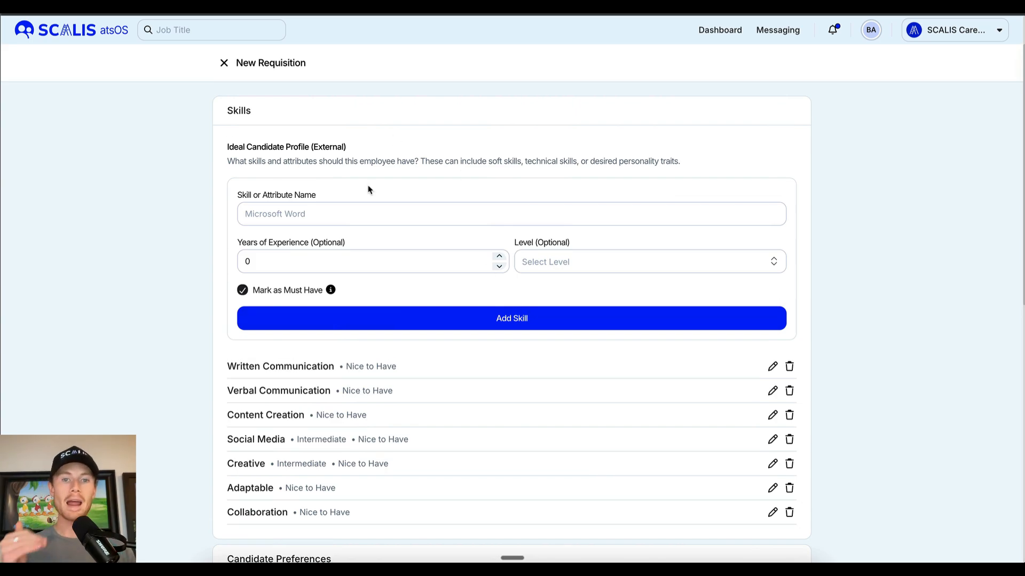
scroll(378, 232, "down", 1)
scroll(393, 262, "up", 1)
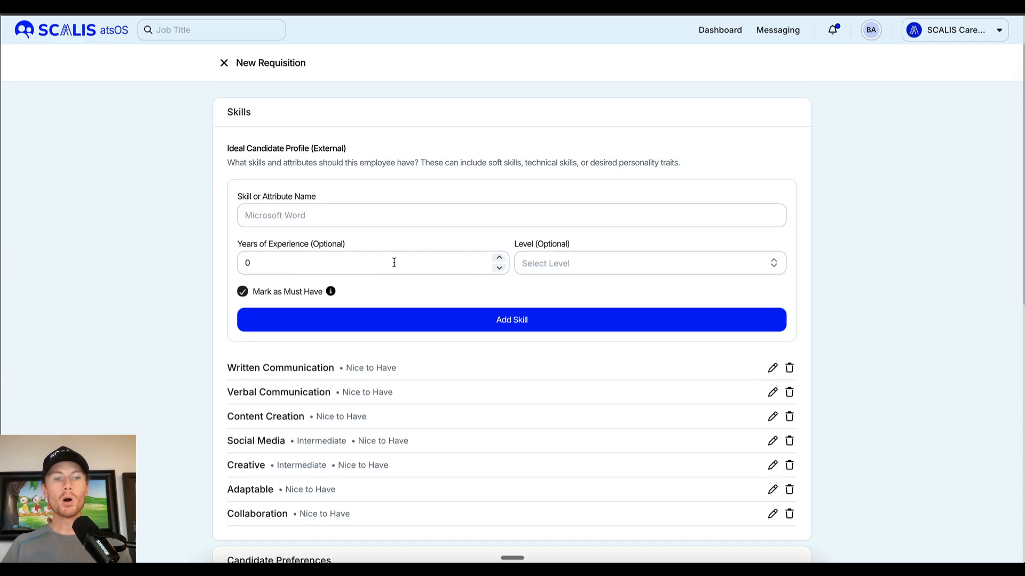
scroll(533, 248, "down", 1)
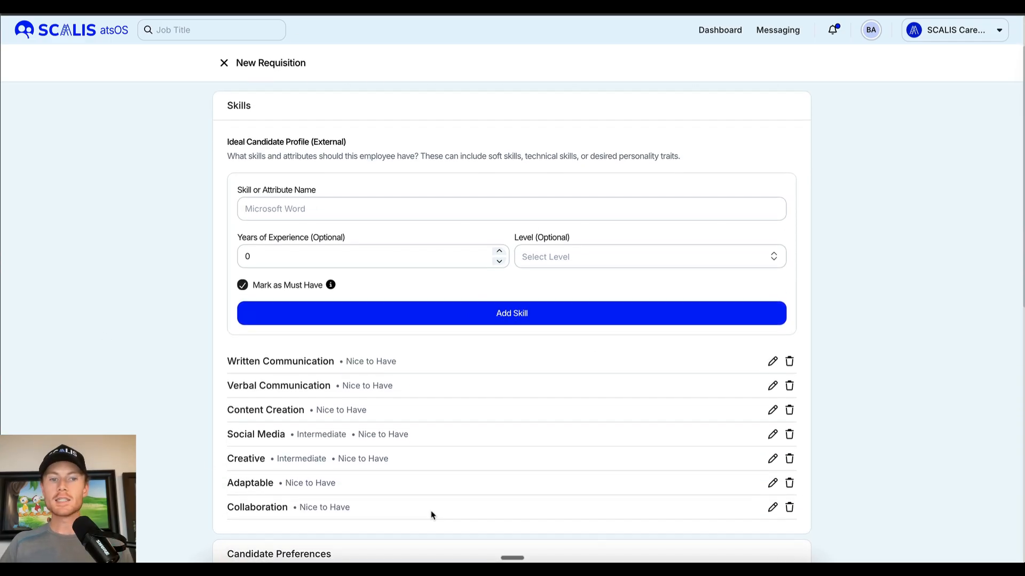
scroll(526, 523, "down", 10)
scroll(830, 369, "down", 1)
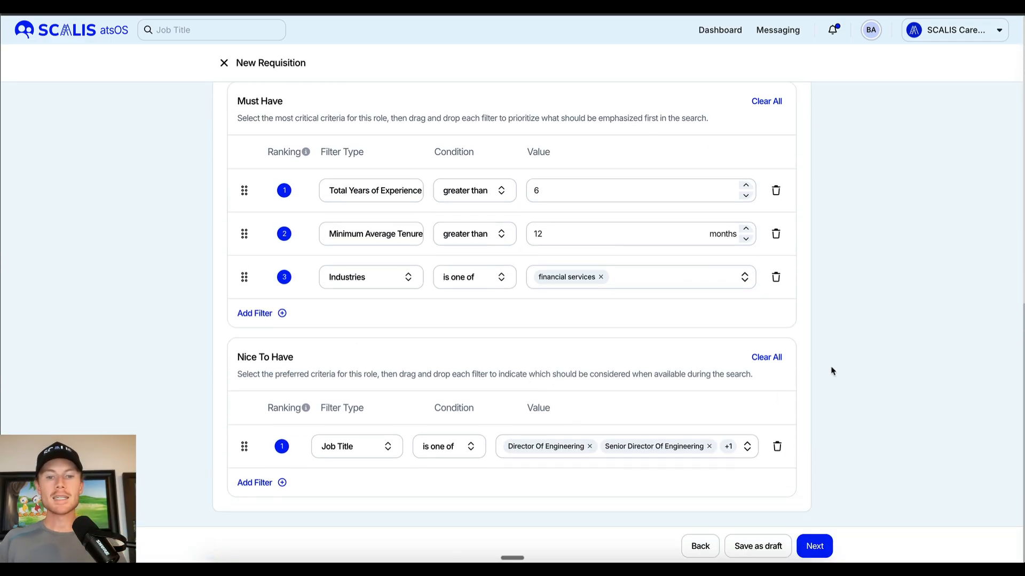
scroll(474, 469, "up", 12)
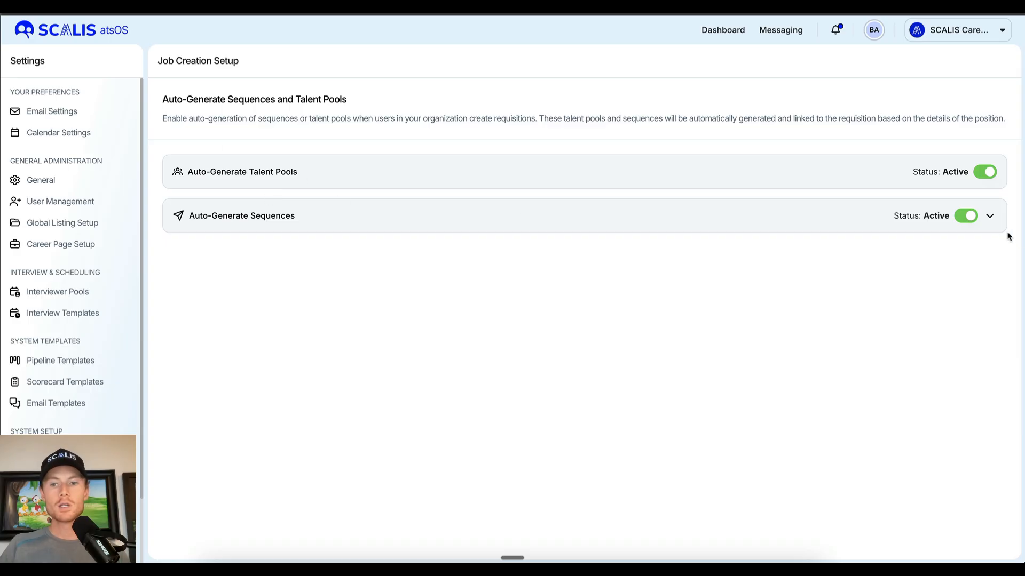
- Inspect the AI generation parameters for auto-generated sequences in the Job Creation Setup and collapse them
left_click(991, 215)
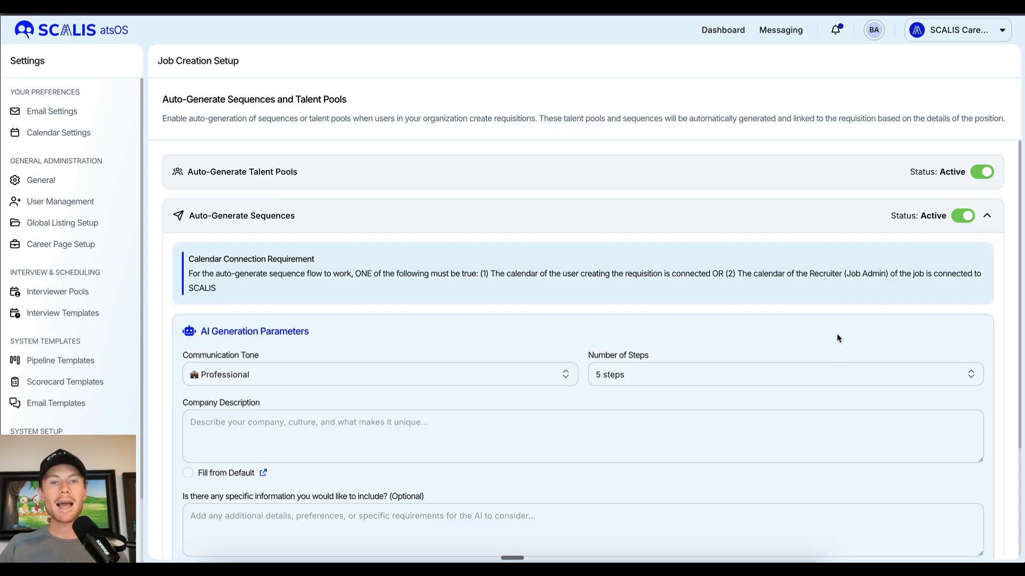
scroll(794, 350, "down", 3)
scroll(760, 362, "up", 3)
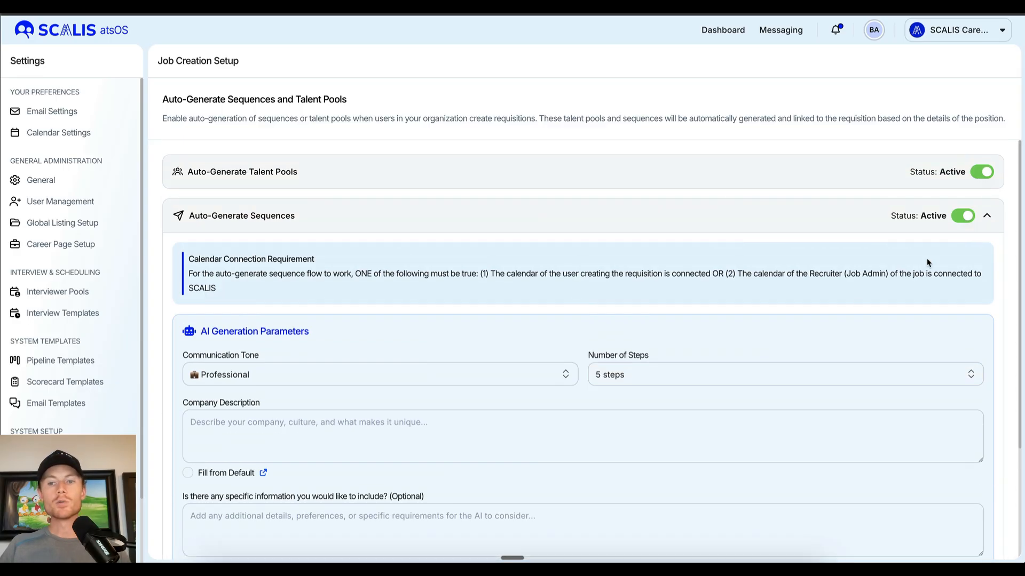
left_click(989, 216)
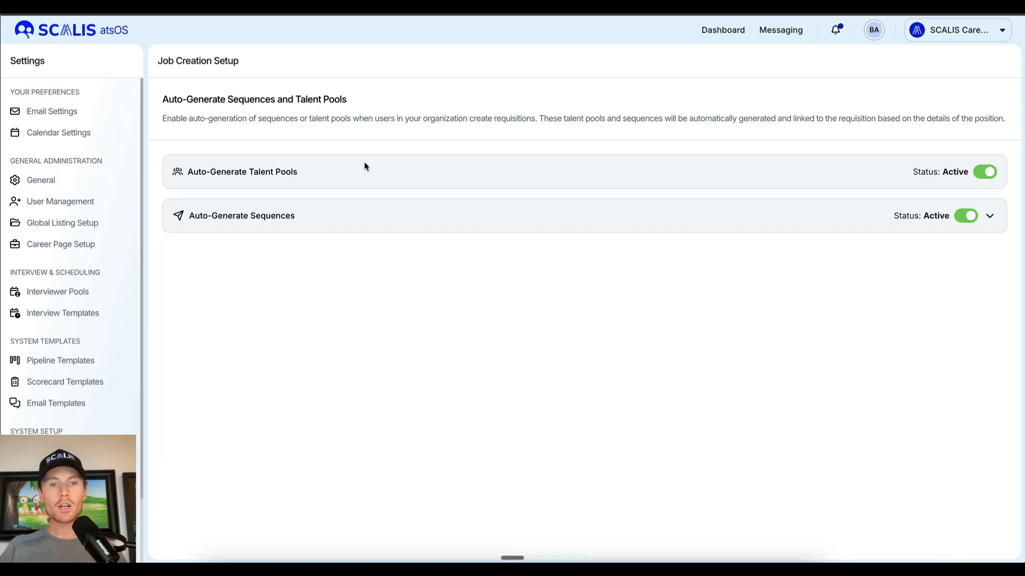
- Glance at the sourcing results, return to the Job Creation Setup and review the auto-generate sequence fields down to the sequence goal
left_click(230, 6)
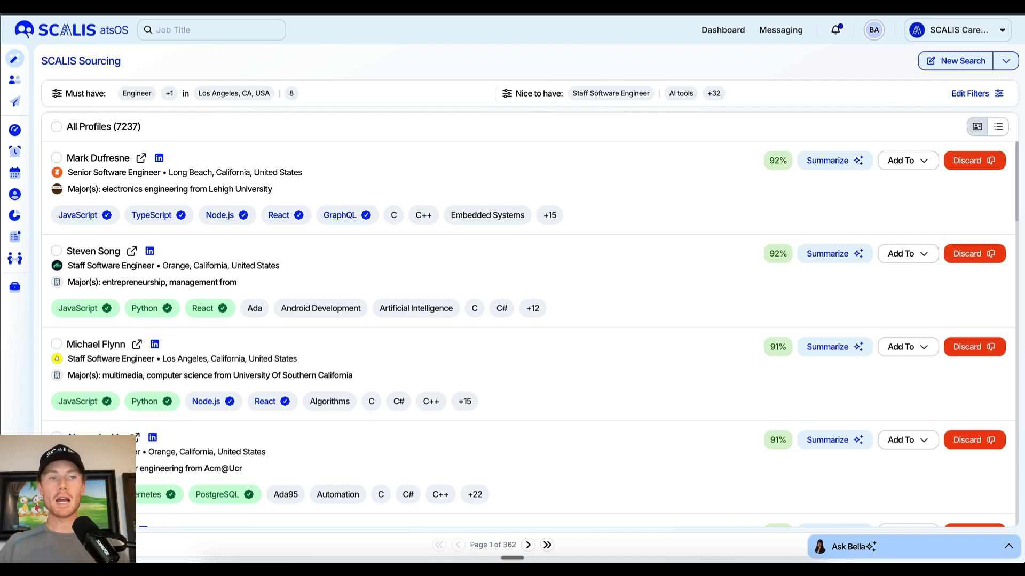
left_click(107, 5)
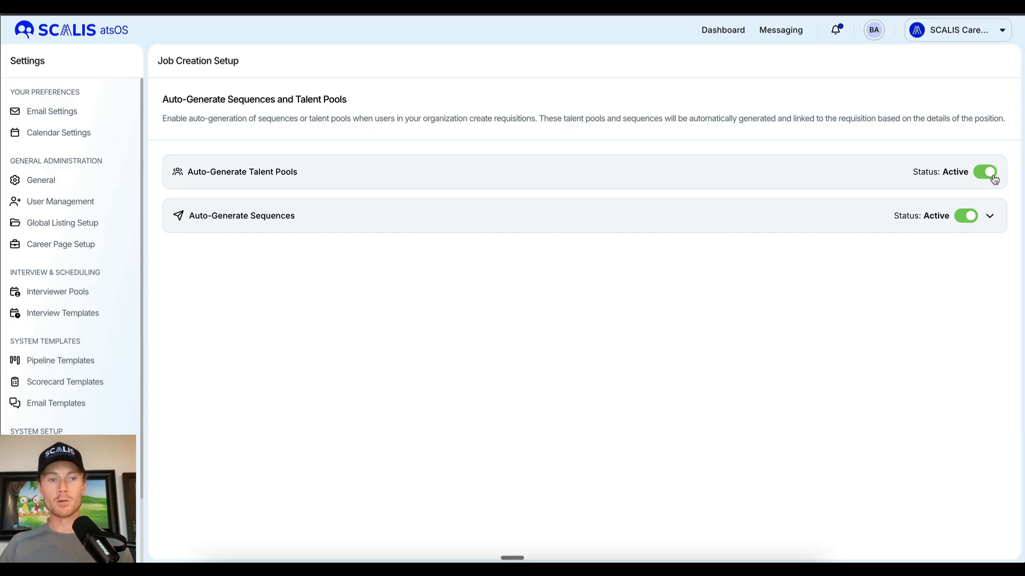
left_click(990, 216)
scroll(474, 366, "down", 3)
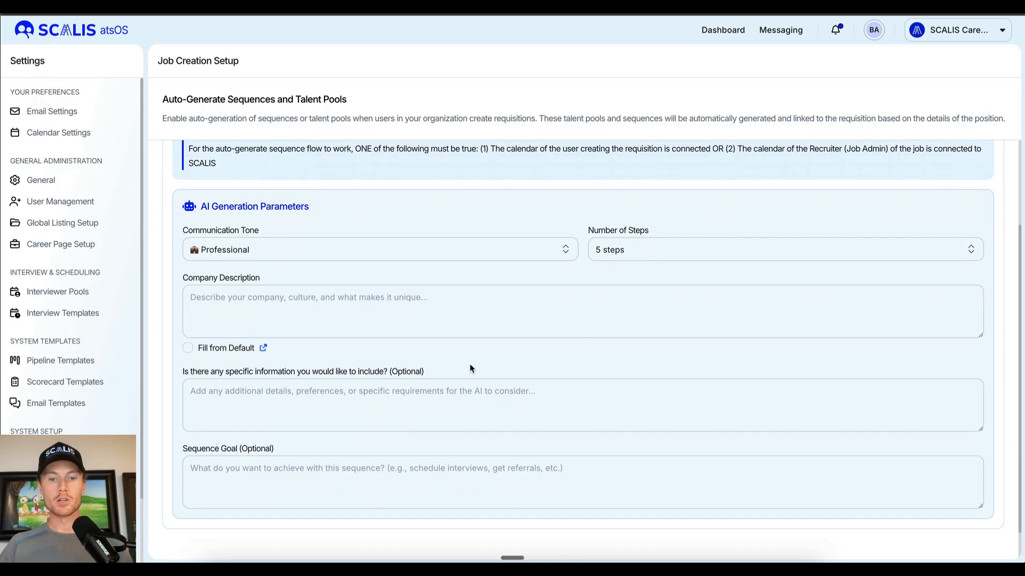
scroll(350, 350, "up", 3)
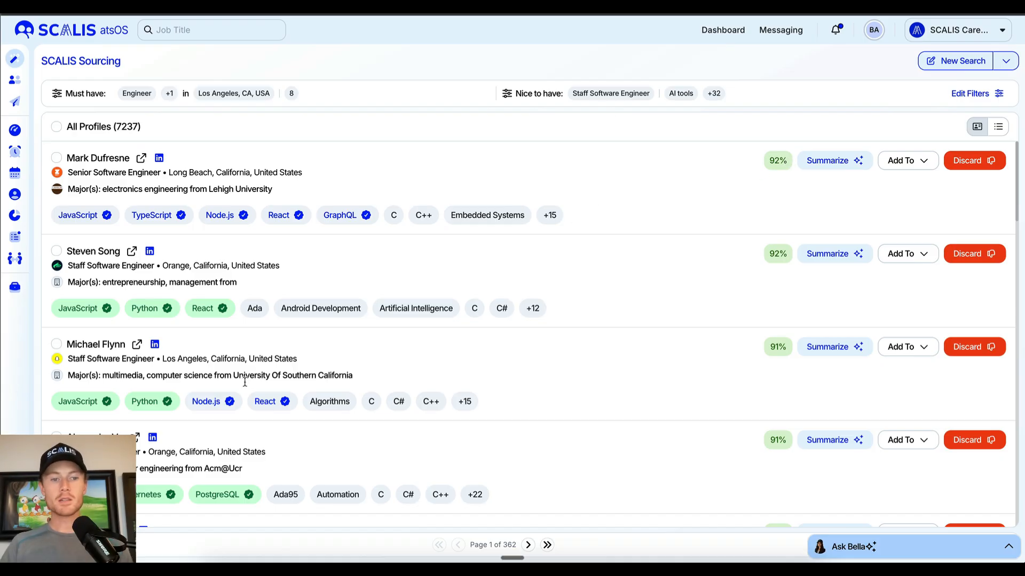
- Open the second sourced candidate's profile, the Staff Software Engineer in Orange, California, and examine the experience and AI match summary
scroll(530, 252, "down", 1)
left_click(313, 259)
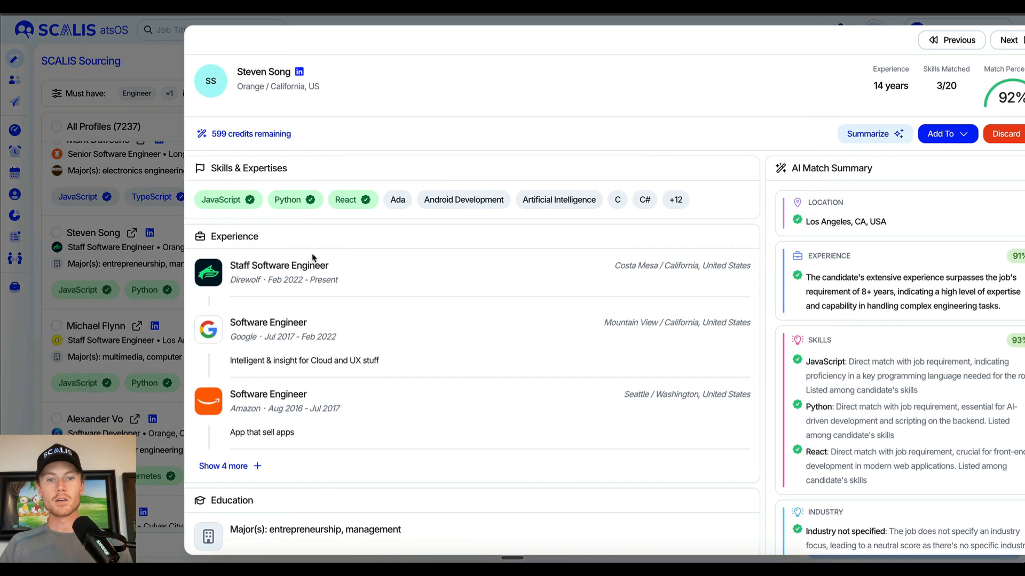
scroll(836, 158, "down", 1)
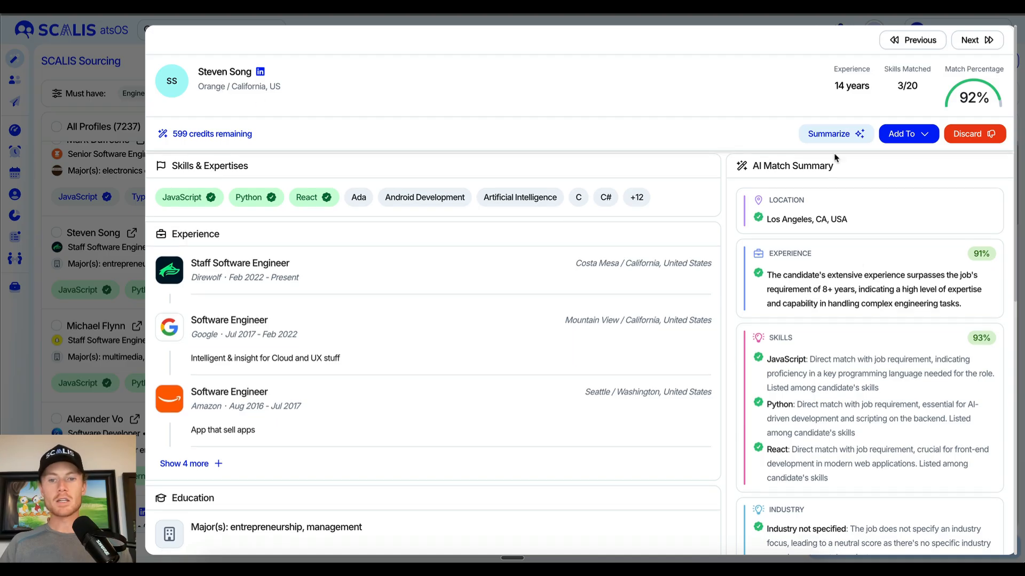
- Review the candidate's education, certifications and highlights, and generate the AI profile summary to read it
scroll(806, 192, "down", 3)
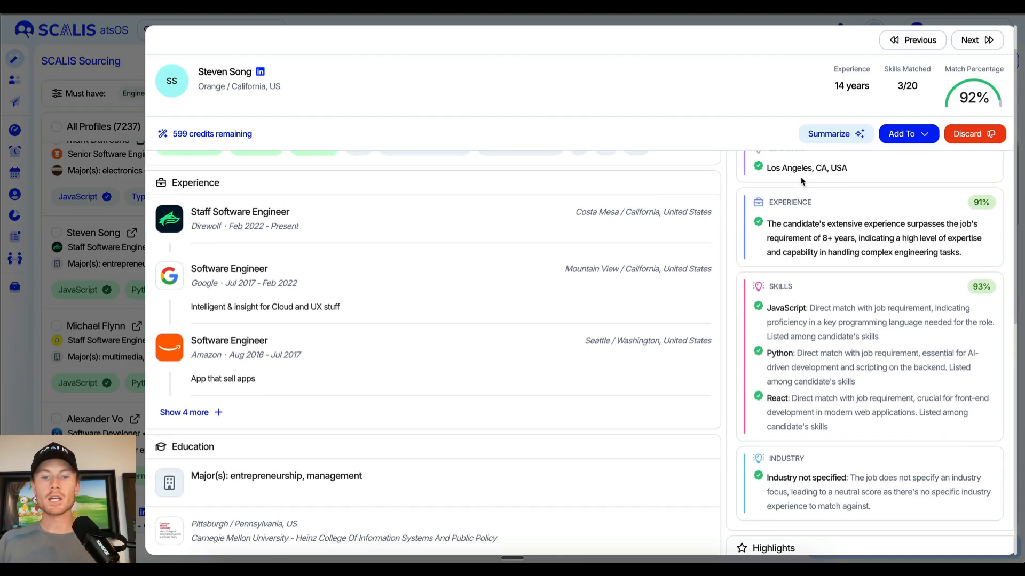
scroll(827, 296, "down", 5)
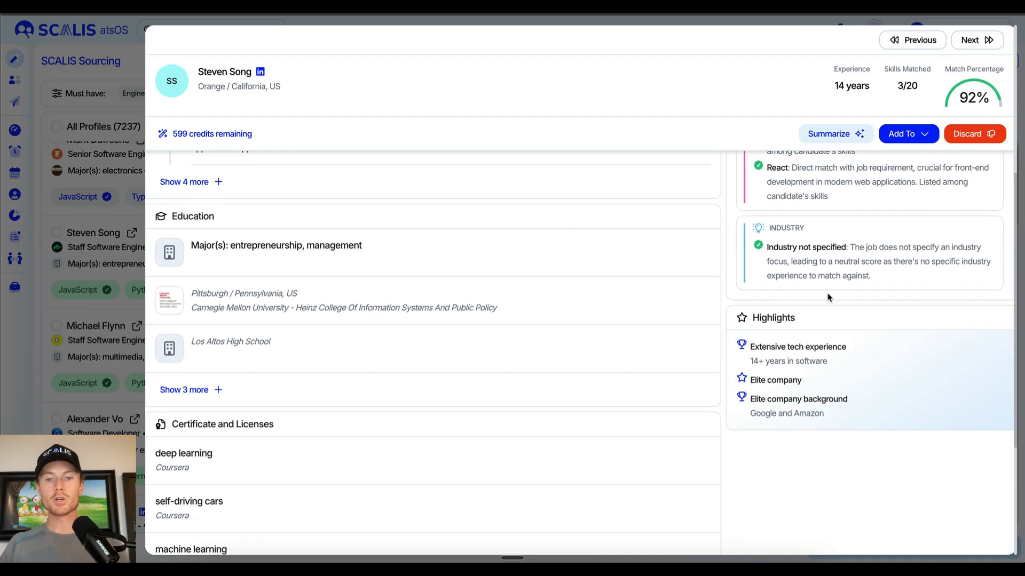
scroll(230, 500, "up", 2)
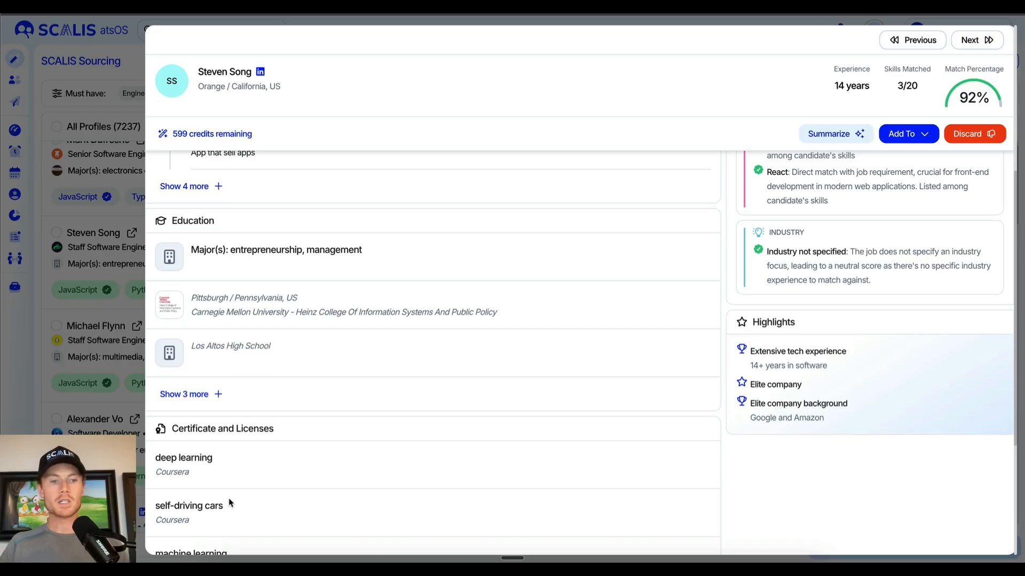
scroll(200, 326, "up", 6)
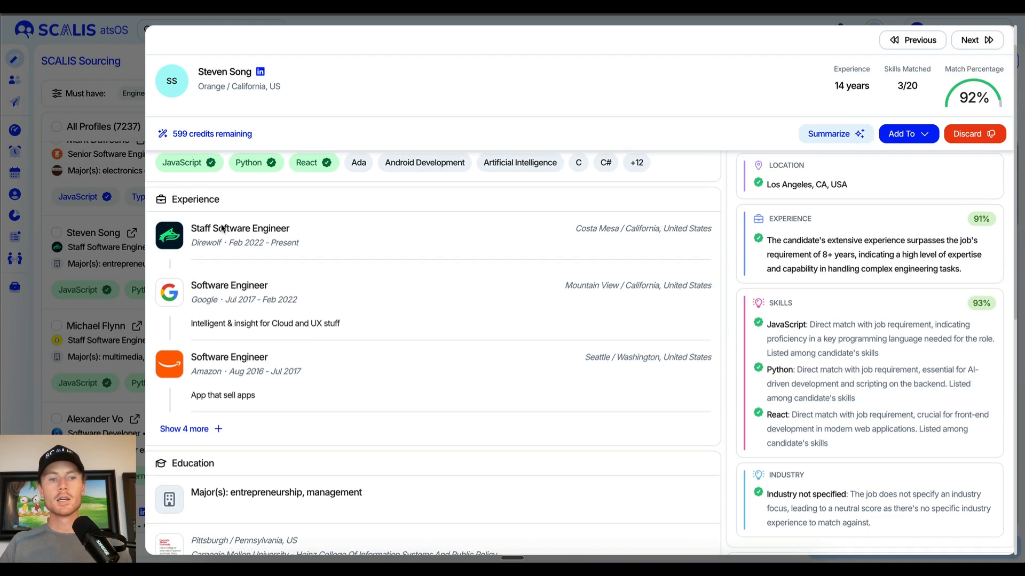
left_click(839, 140)
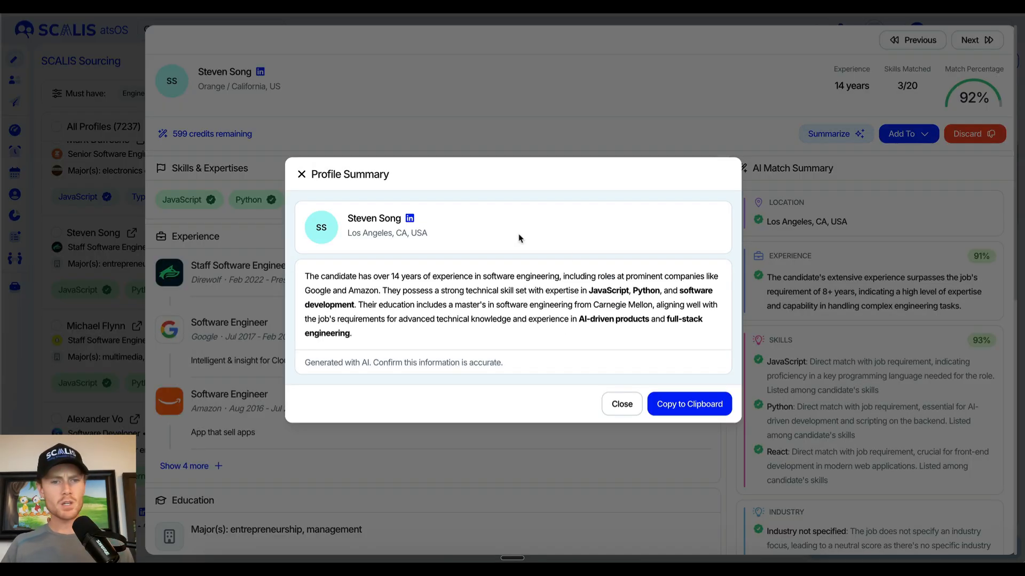
left_click(756, 171)
- Inspect the candidate's add-to destinations and the rejection reasons offered for discarding the match, leaving the candidate undiscarded
left_click(901, 134)
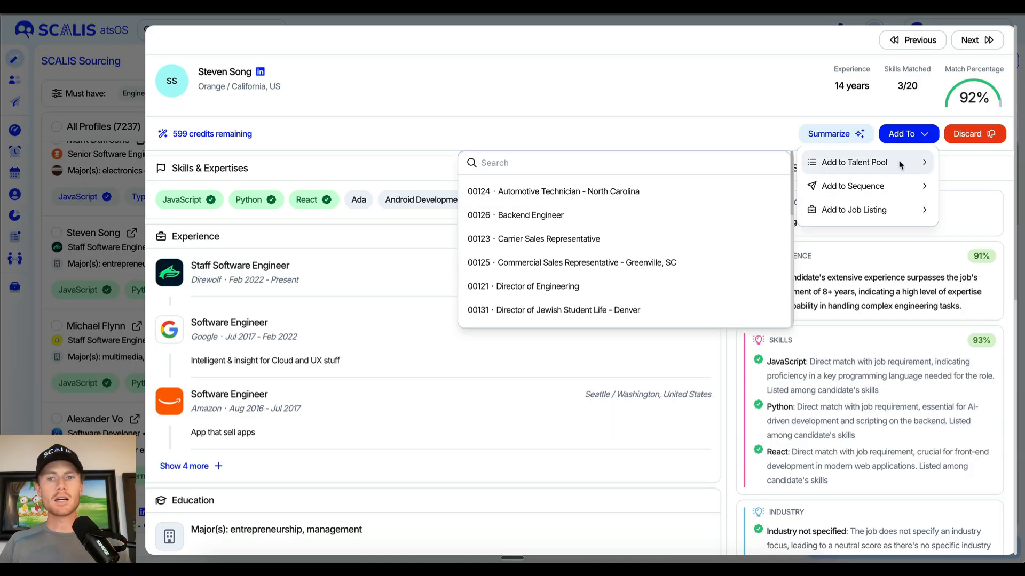
mouse_move(879, 195)
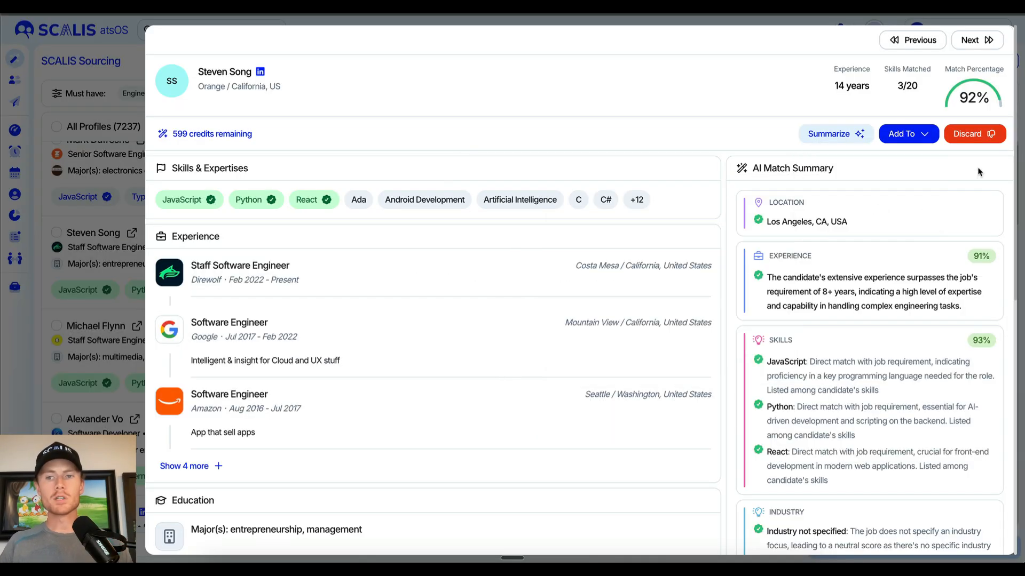
left_click(979, 138)
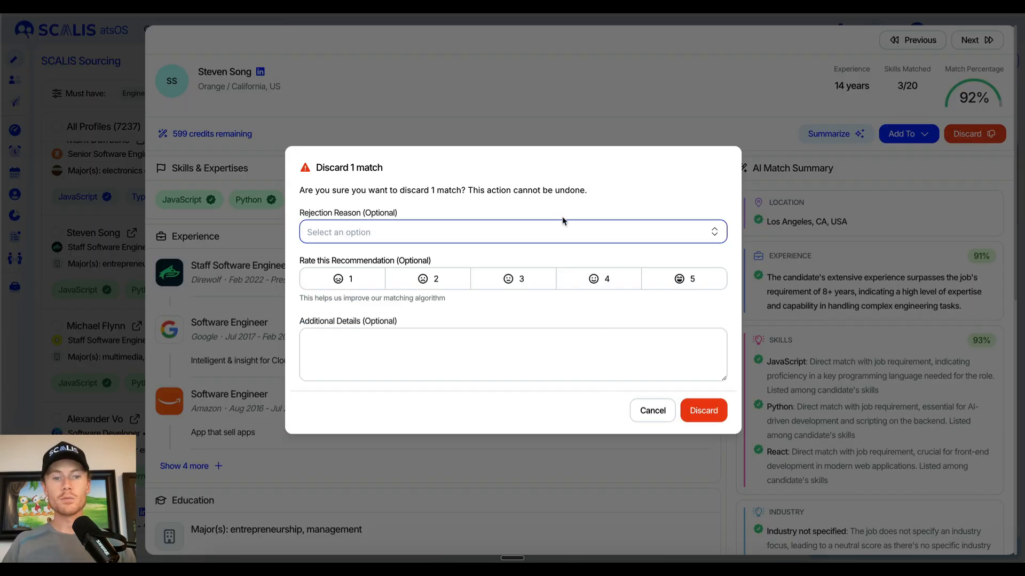
left_click(491, 232)
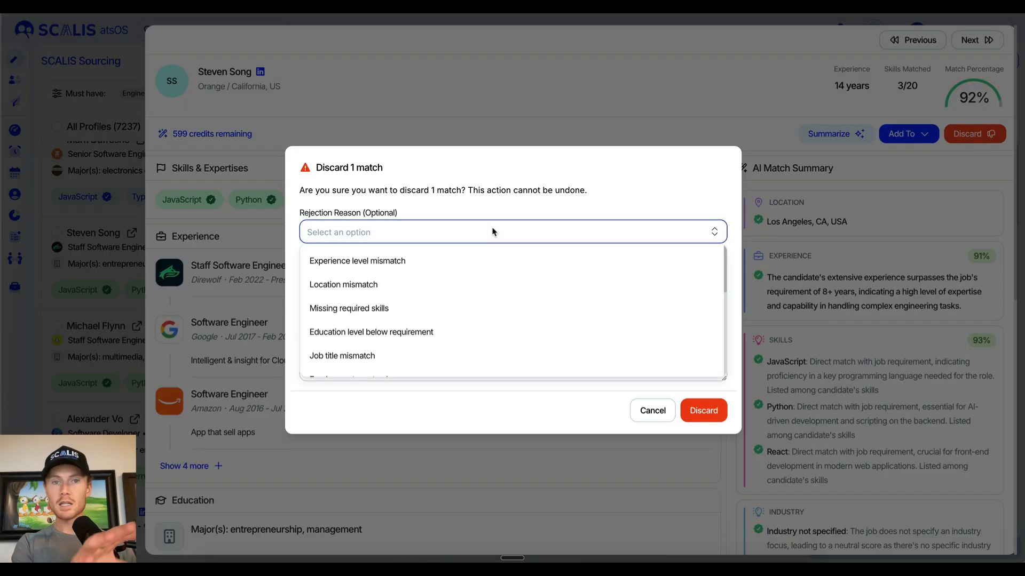
left_click(392, 58)
left_click(423, 84)
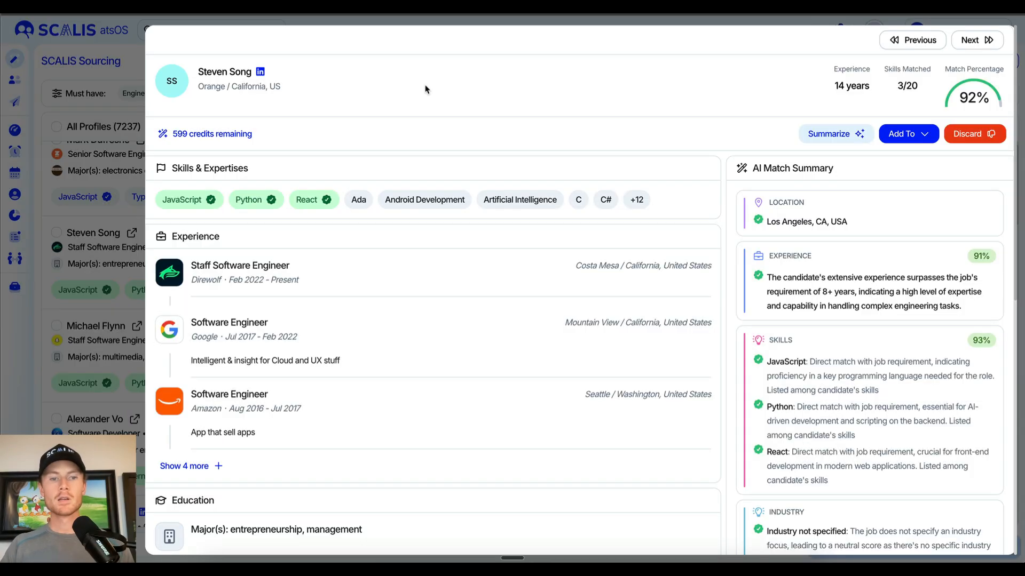
- Close the candidate's profile, look over the Ask Bella assistant's follow-up questions on the sourcing results, and collapse the assistant
left_click(62, 257)
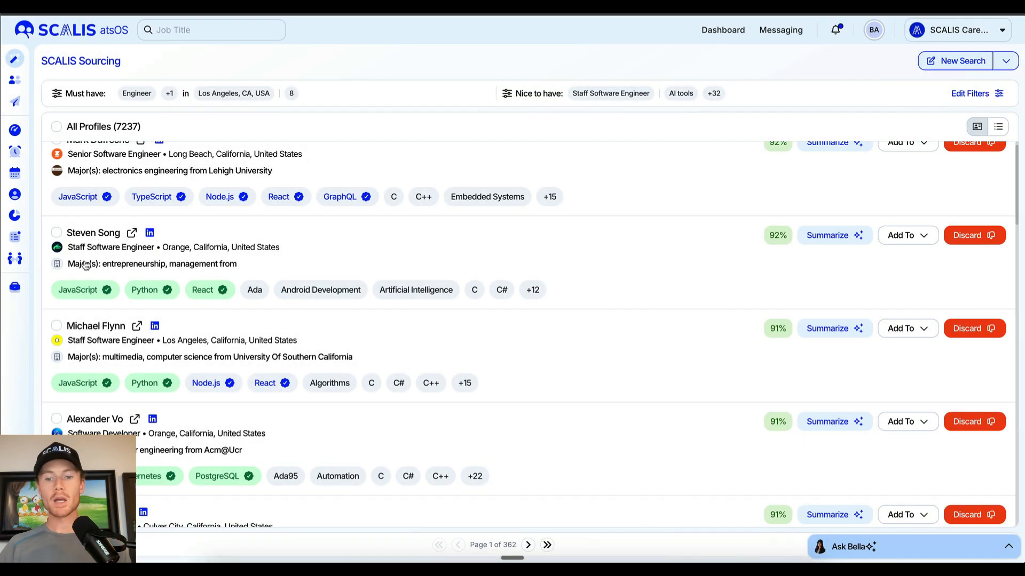
left_click(1009, 548)
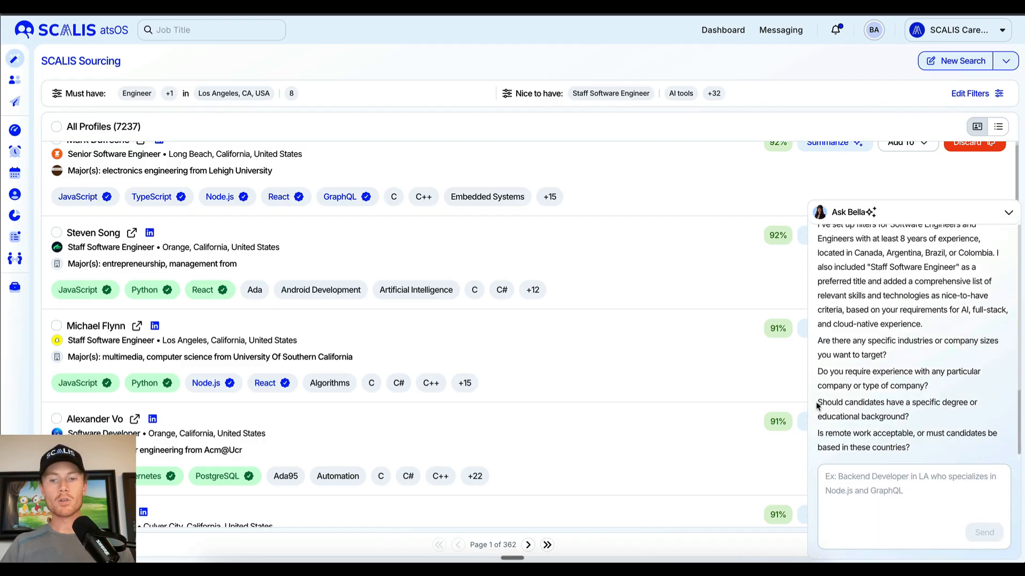
left_click(1008, 212)
scroll(600, 315, "up", 1)
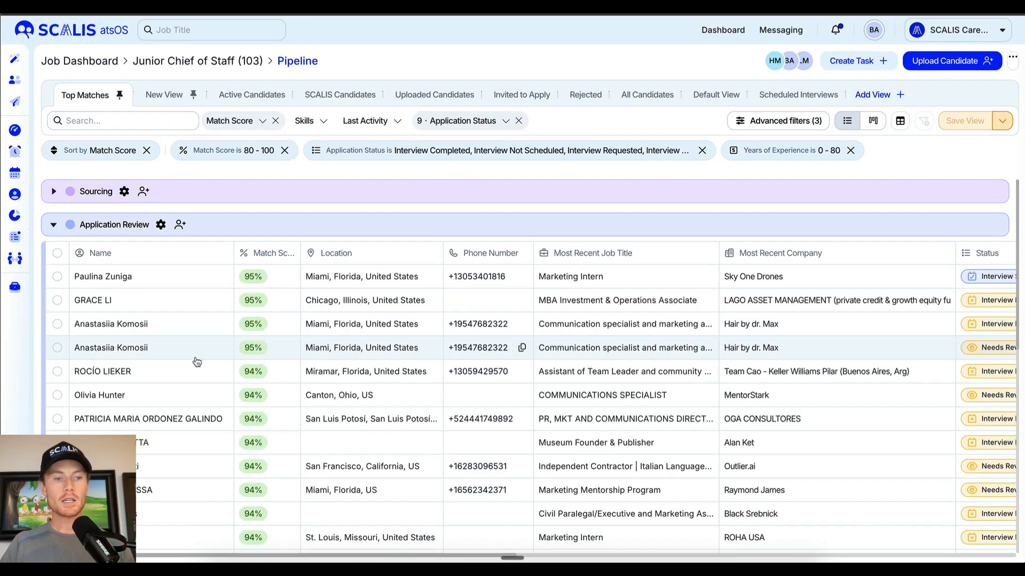
- Select the Real Estate Advisor in the Pre-Screen stage of the Junior Chief of Staff pipeline and open the rejection form's internal notes
scroll(206, 384, "down", 5)
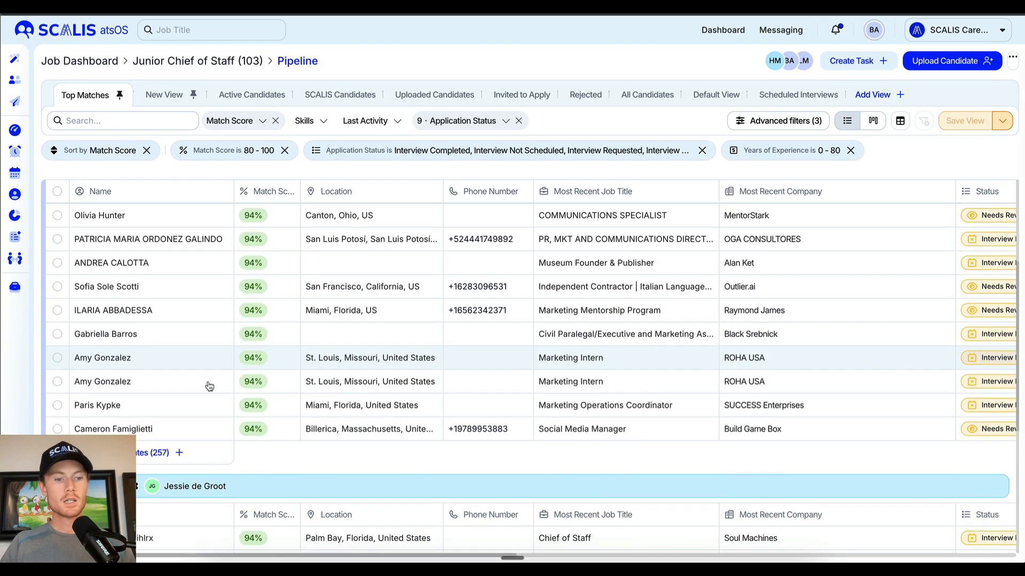
scroll(107, 411, "down", 1)
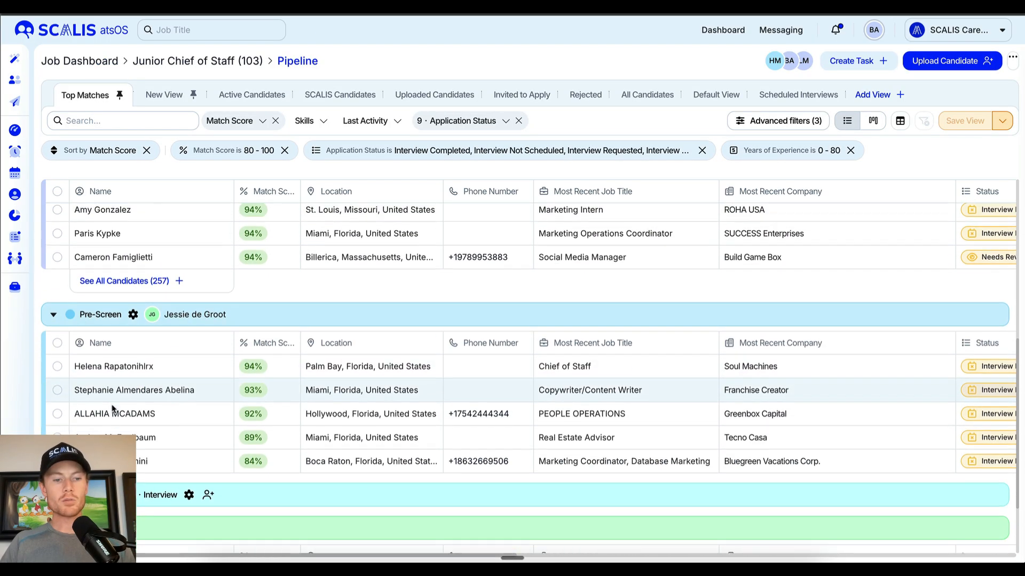
left_click(57, 425)
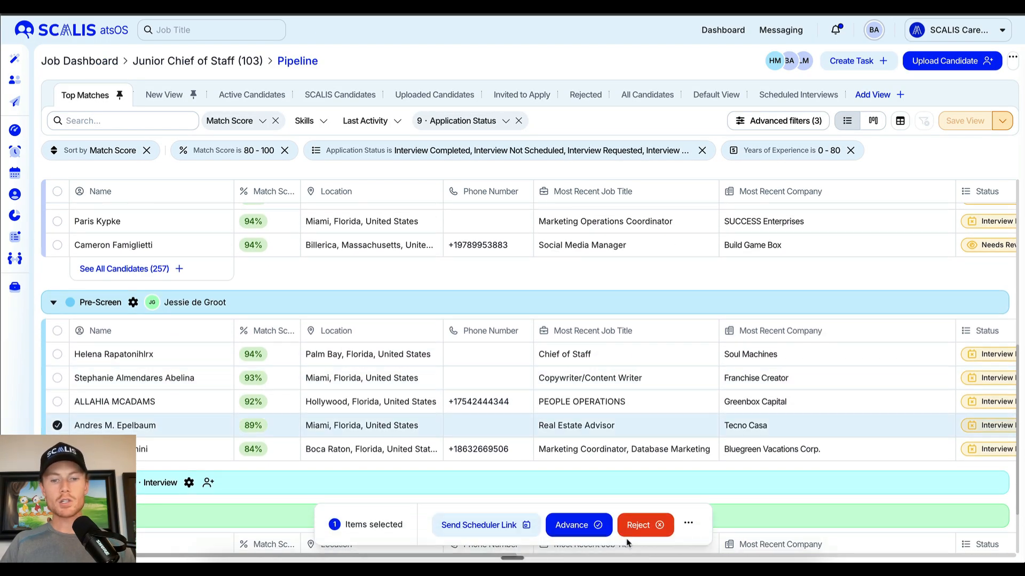
left_click(643, 521)
scroll(774, 330, "down", 5)
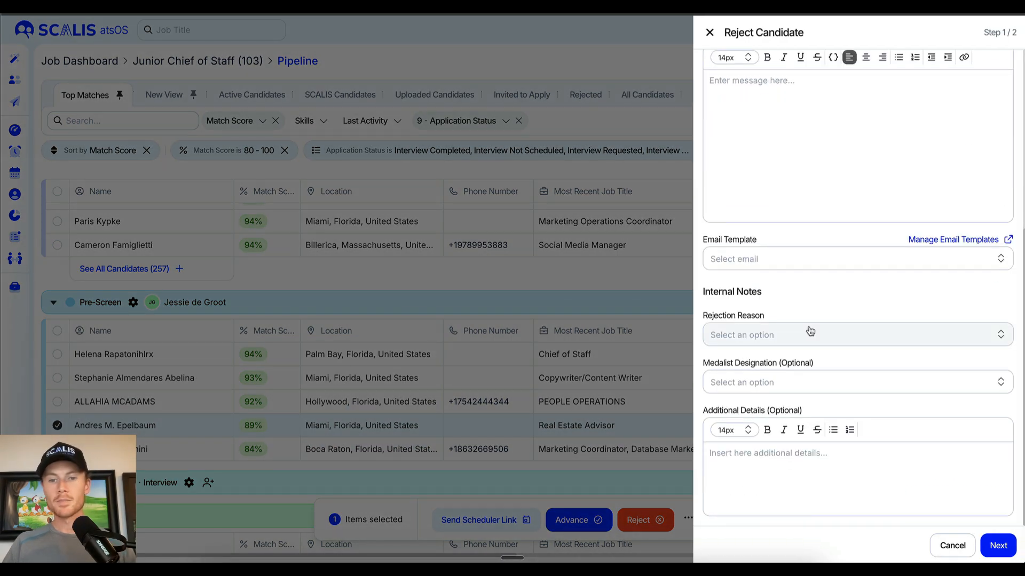
- Set the rejection reason to Better Qualified Candidates Chosen - Skills and the medalist designation to Bronze Medalist
left_click(808, 335)
left_click(817, 388)
left_click(861, 385)
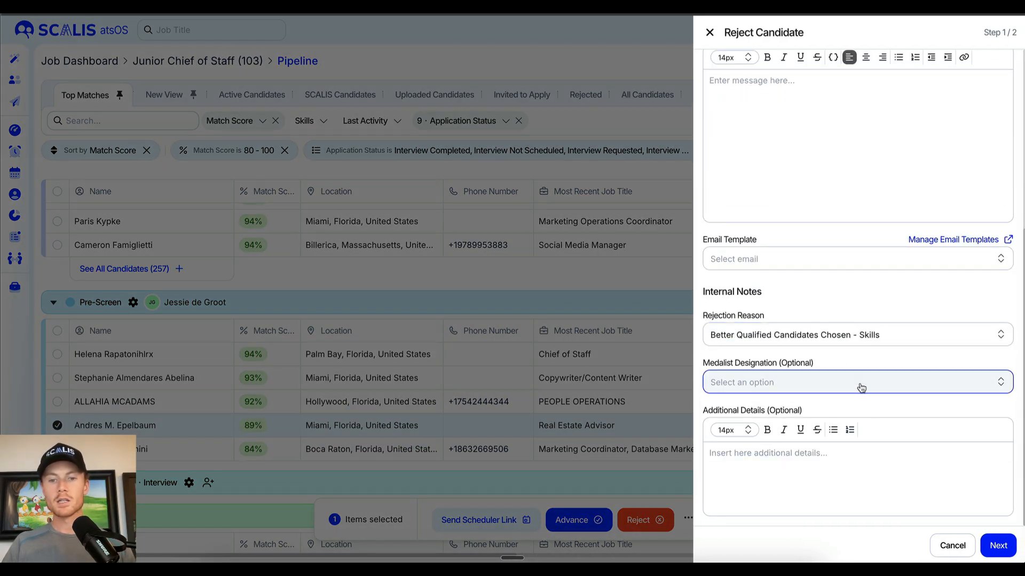
left_click(820, 435)
- Try out the rejection's additional details field with the text "asdgds" and clear it
left_click(830, 472)
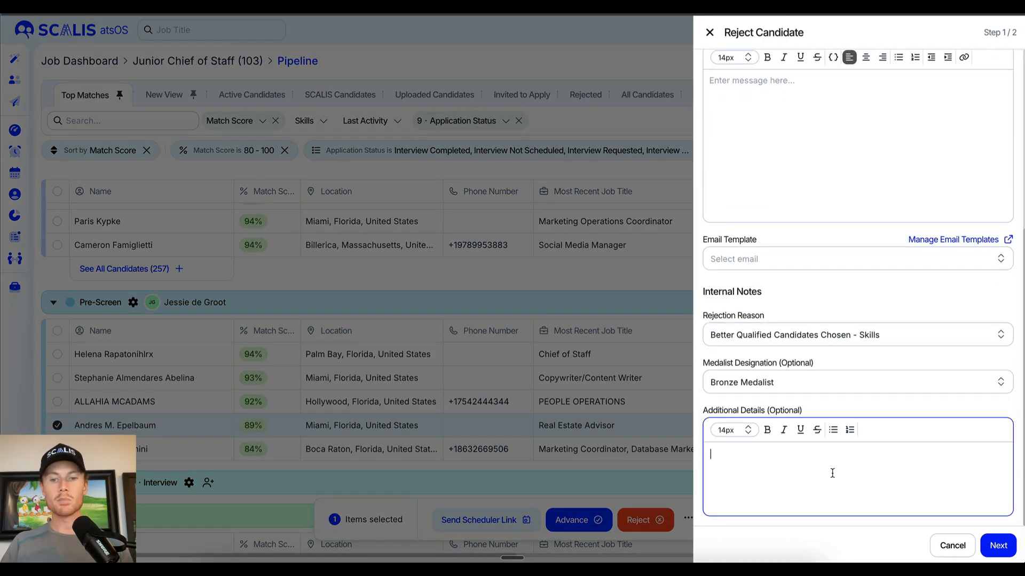
type("asdgsd")
key("ctrl+a")
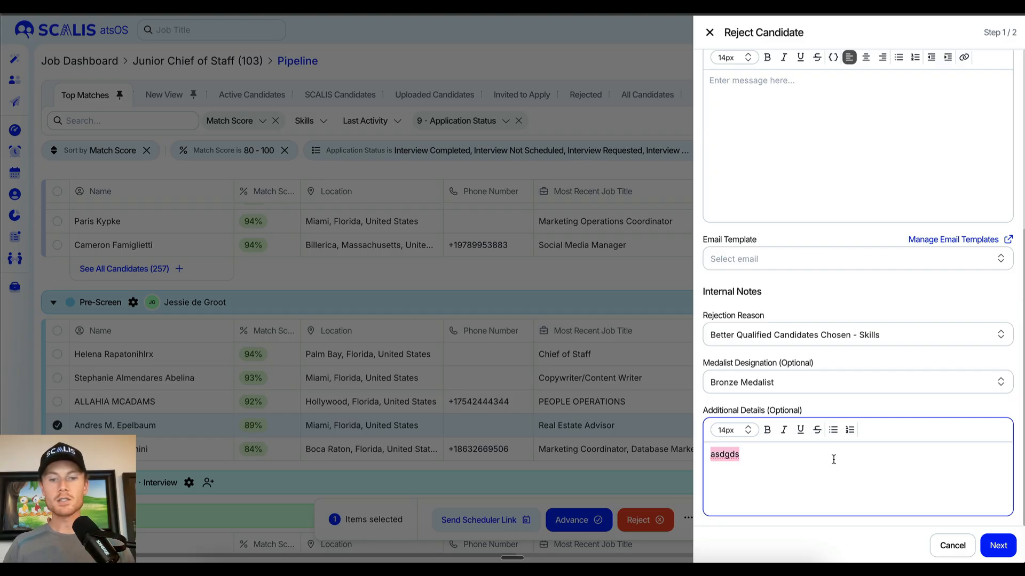
key("BackSpace")
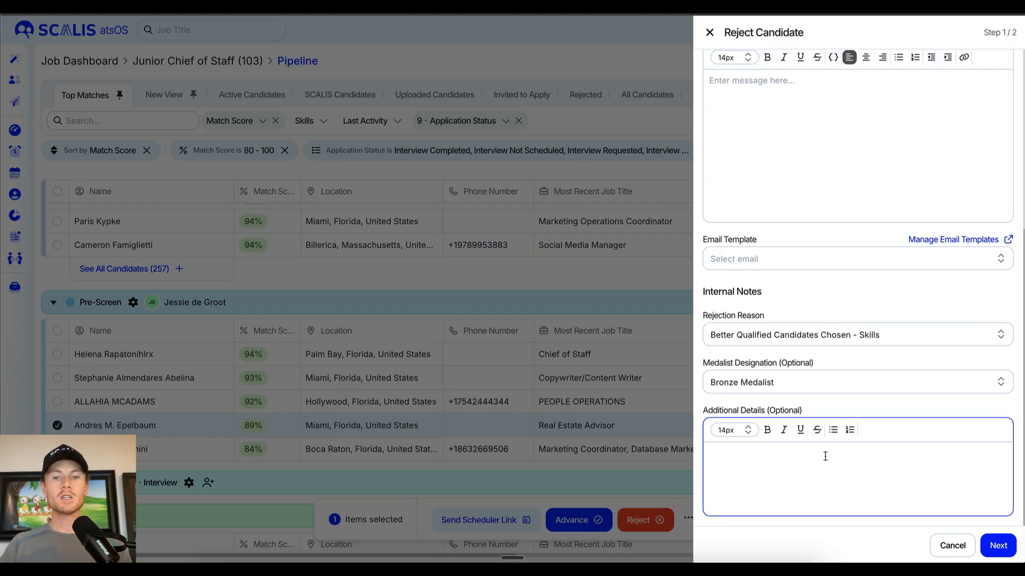
- Leave the rejection form without submitting it and deselect the Pre-Screen candidate
left_click(694, 447)
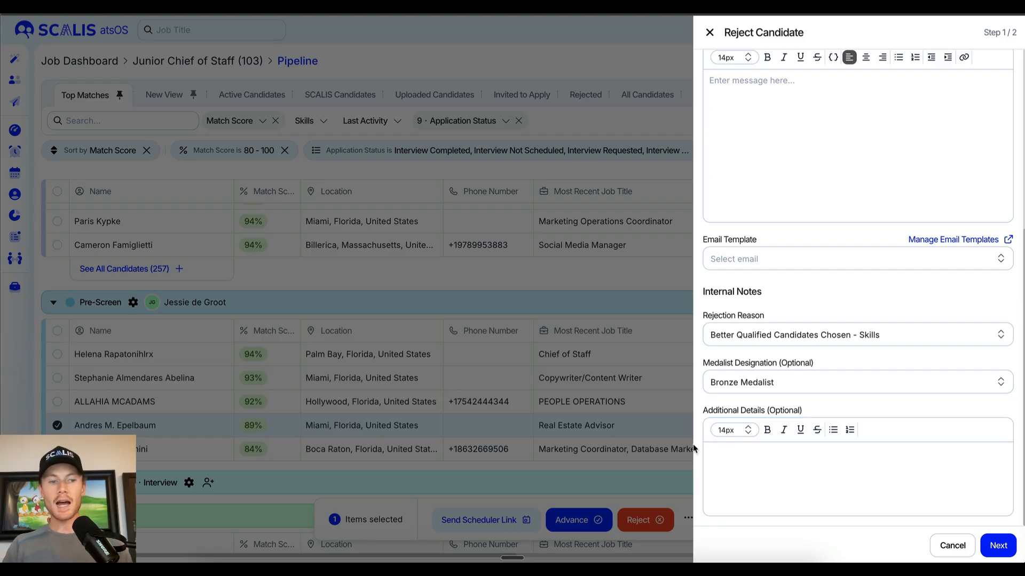
left_click(493, 454)
left_click(57, 426)
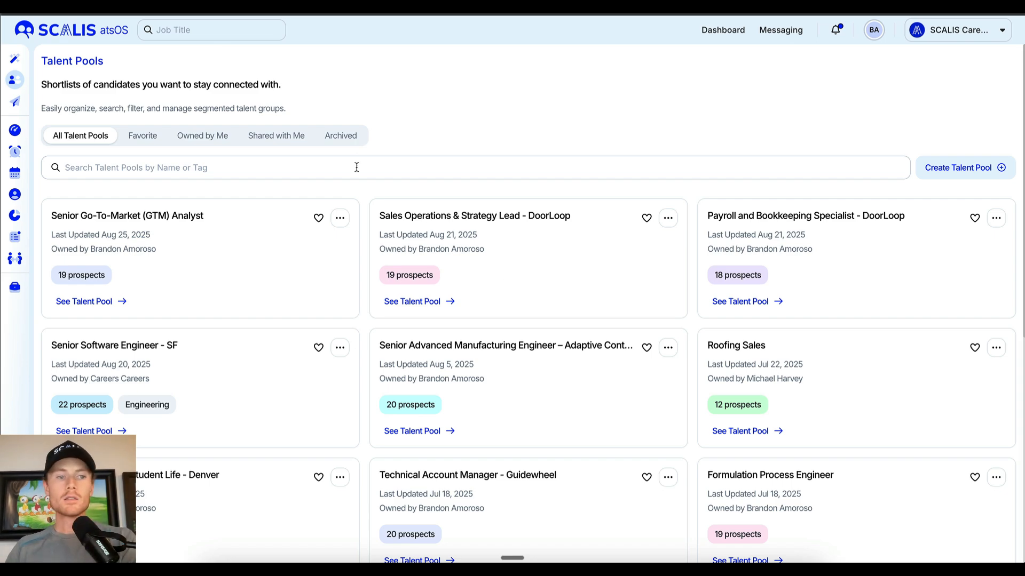
- Open the Senior Go-To-Market (GTM) Analyst talent pool, examine its advanced filters from application to profile, and close them unchanged
scroll(282, 102, "down", 3)
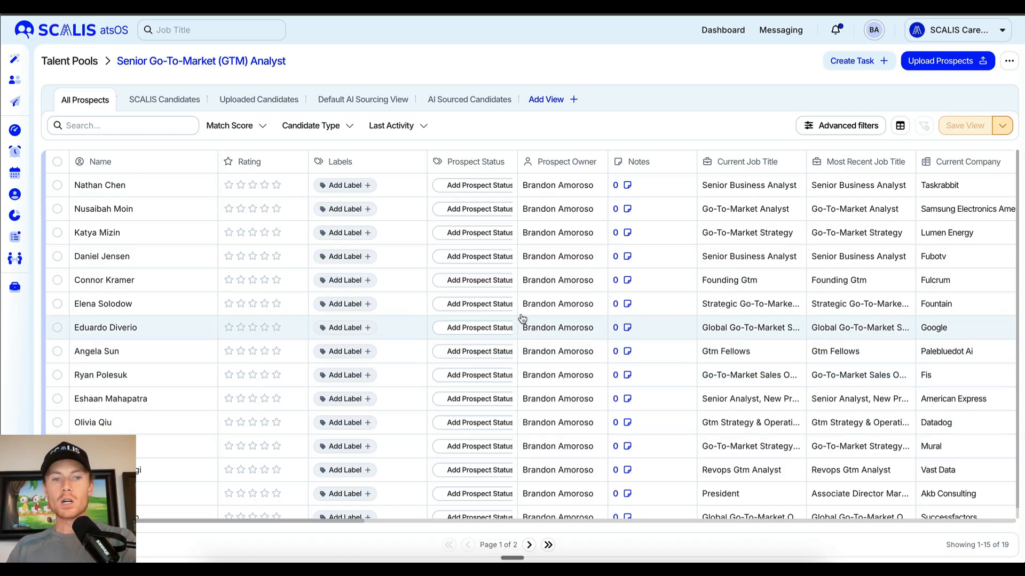
left_click(873, 130)
scroll(817, 144, "down", 10)
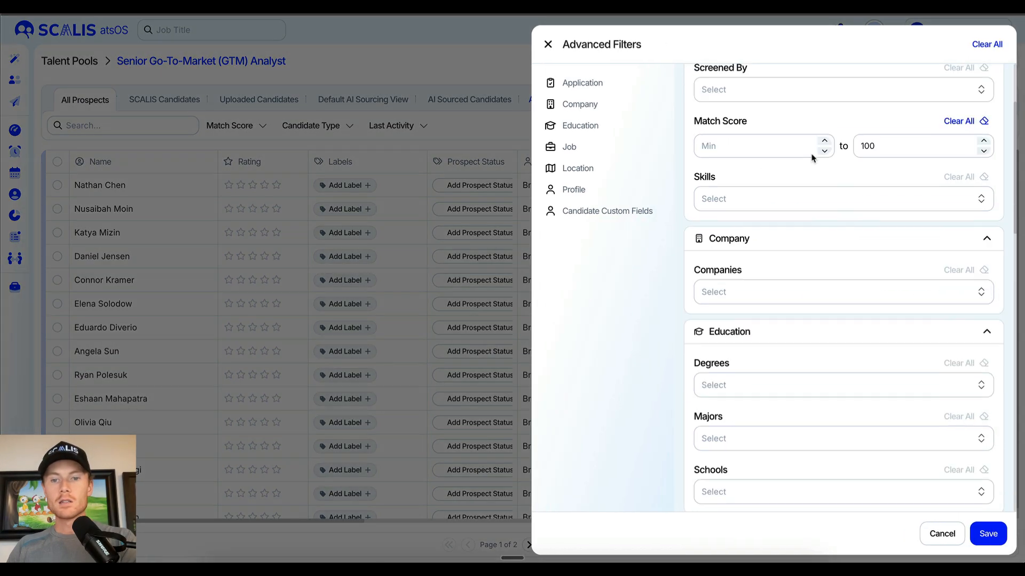
scroll(822, 156, "down", 4)
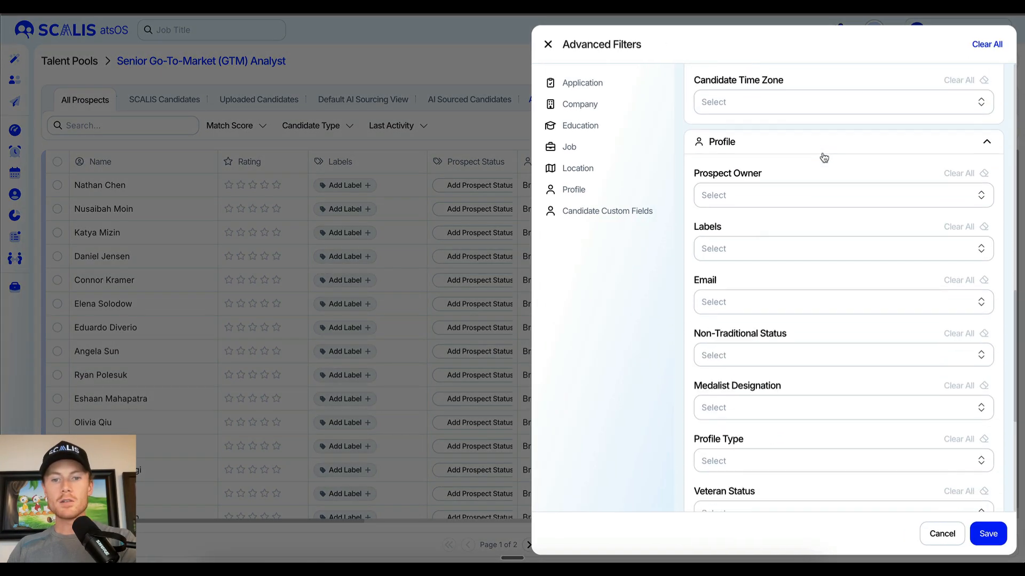
scroll(819, 165, "up", 12)
left_click(275, 300)
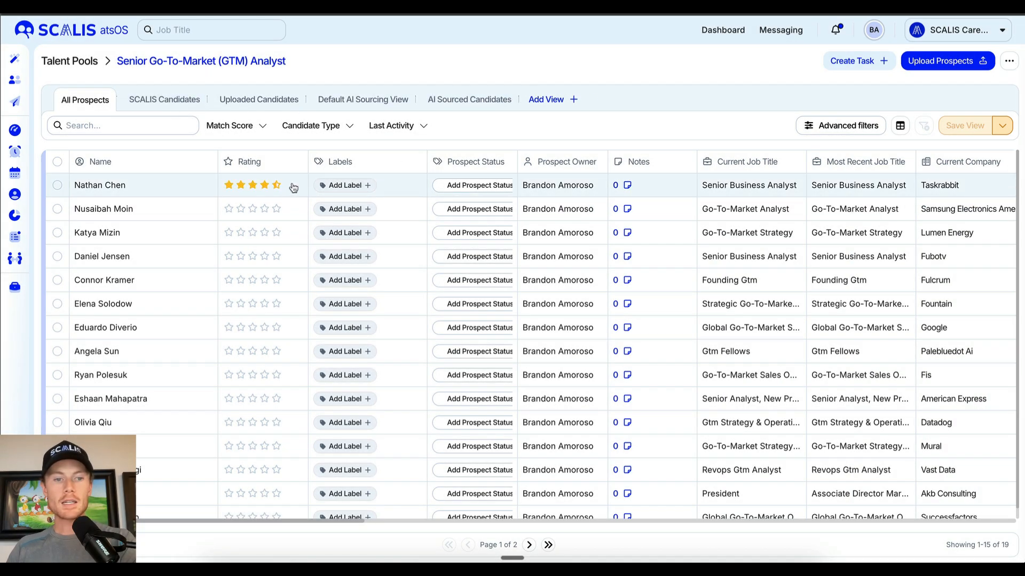
- Inspect the first prospect's label and prospect status options, and look across the talent pool table's remaining columns
left_click(334, 185)
left_click(480, 185)
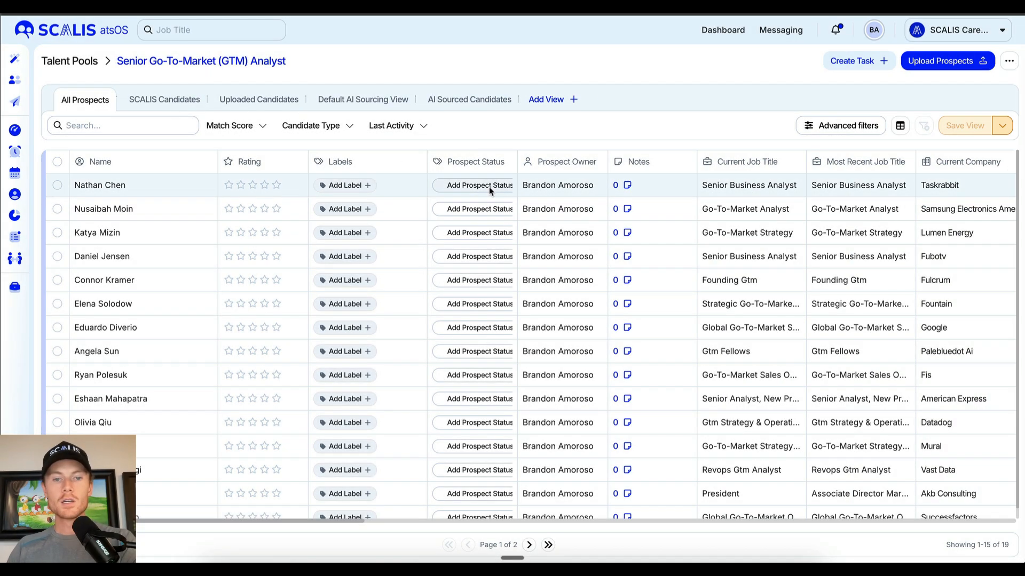
left_click(480, 186)
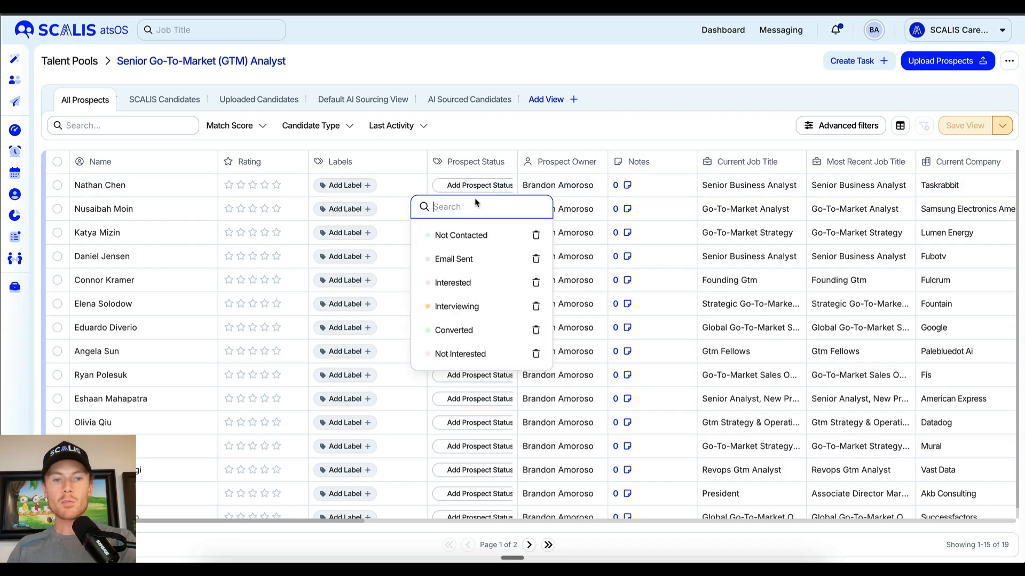
left_click(637, 188)
scroll(660, 197, "right", 10)
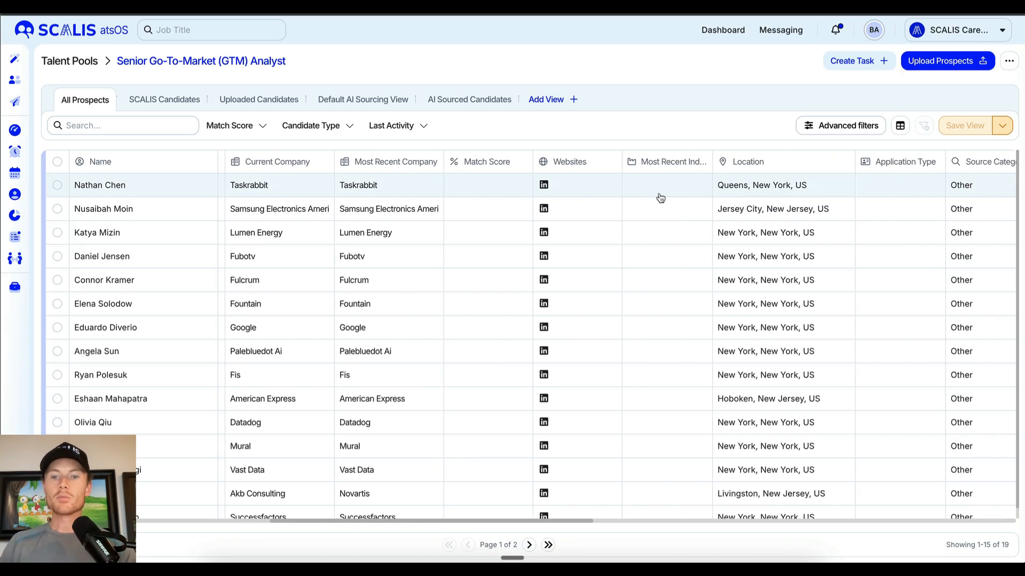
scroll(660, 196, "left", 10)
- Select all prospects on the page to view the available bulk actions, and clear the selection
left_click(57, 161)
mouse_move(488, 550)
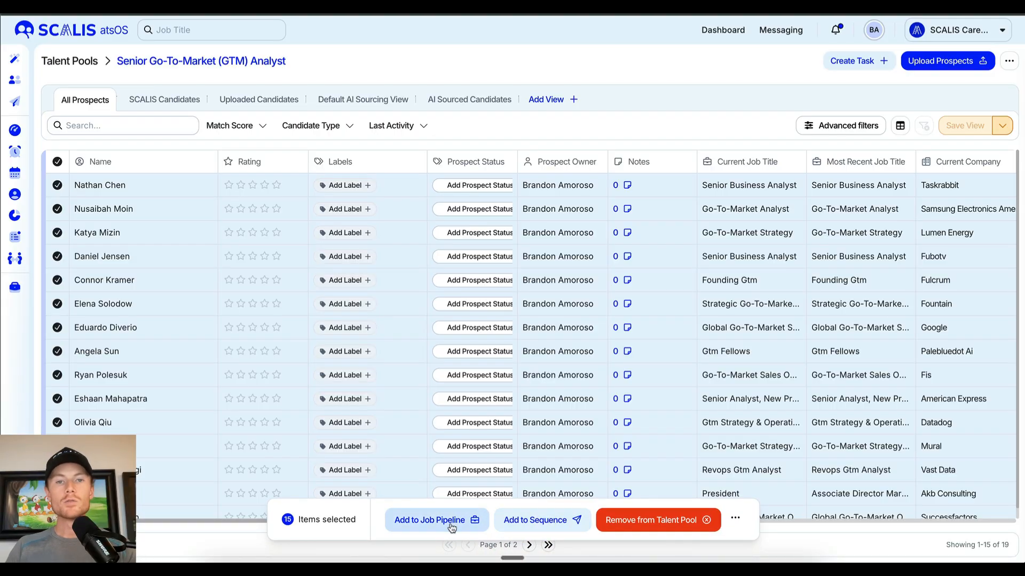
left_click(57, 161)
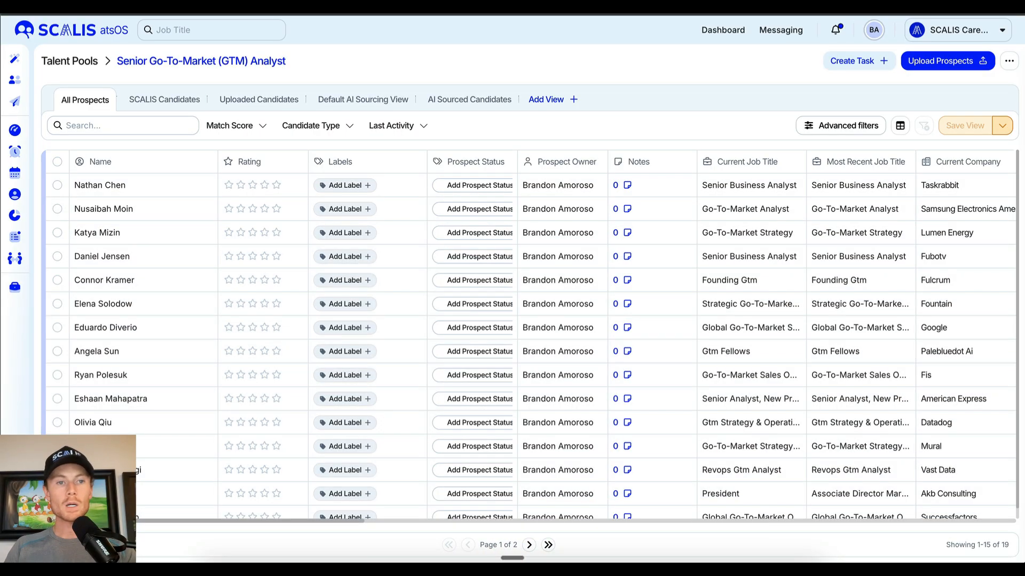
- Start a new AI-generated sequence in Sequences and choose Marketing Assistant (140) as the source requisition
left_click(15, 101)
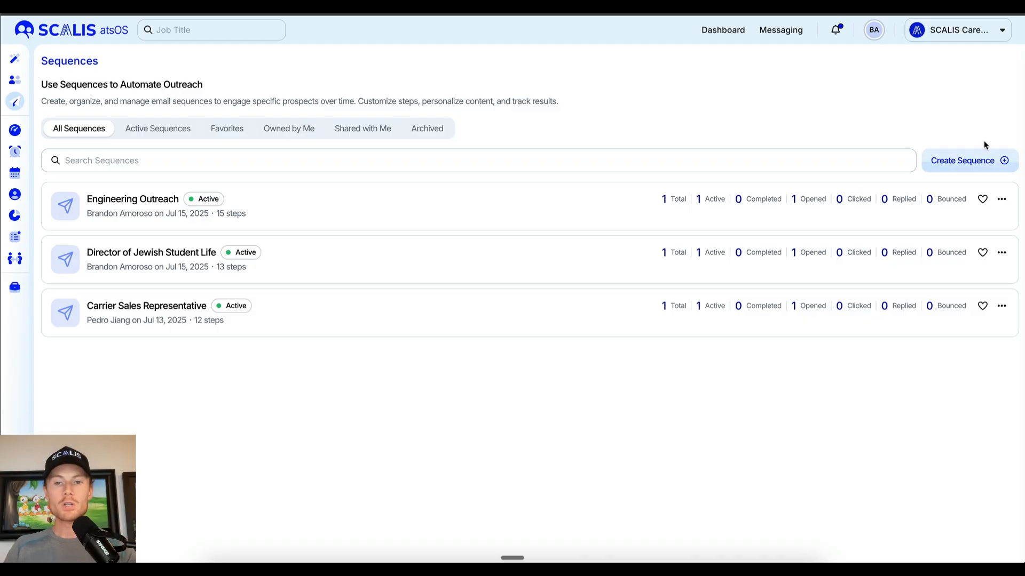
left_click(998, 160)
left_click(703, 369)
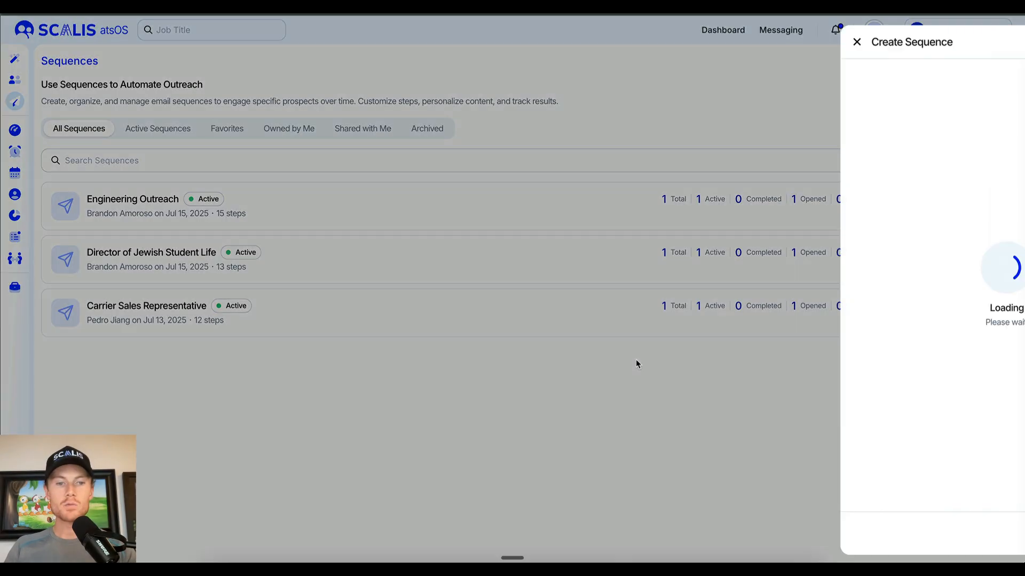
left_click(830, 124)
left_click(816, 181)
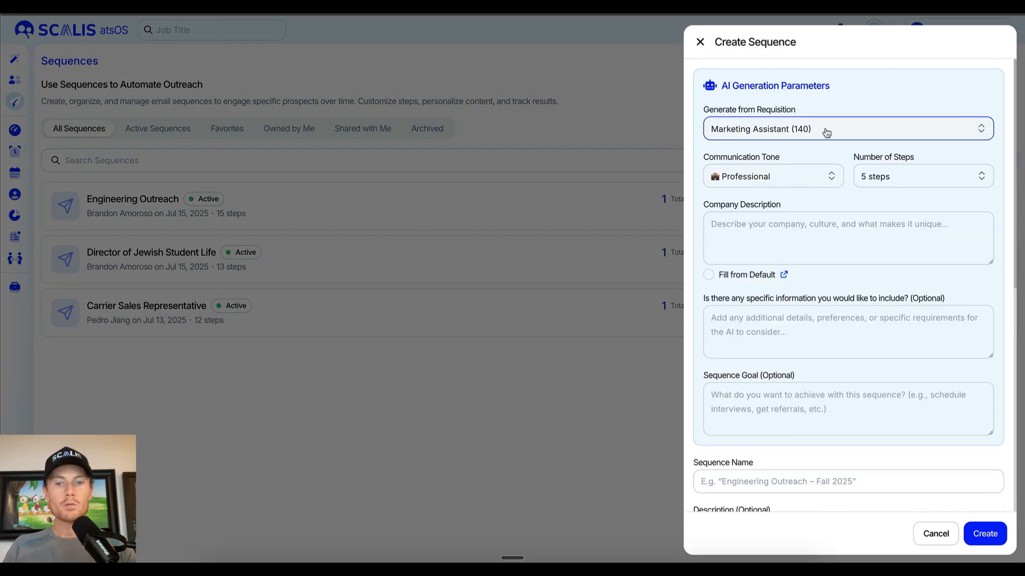
- Look over the new sequence's owner, associated job, sharing, sender and schedule fields, and close the form without creating it
scroll(820, 253, "down", 6)
scroll(817, 224, "down", 3)
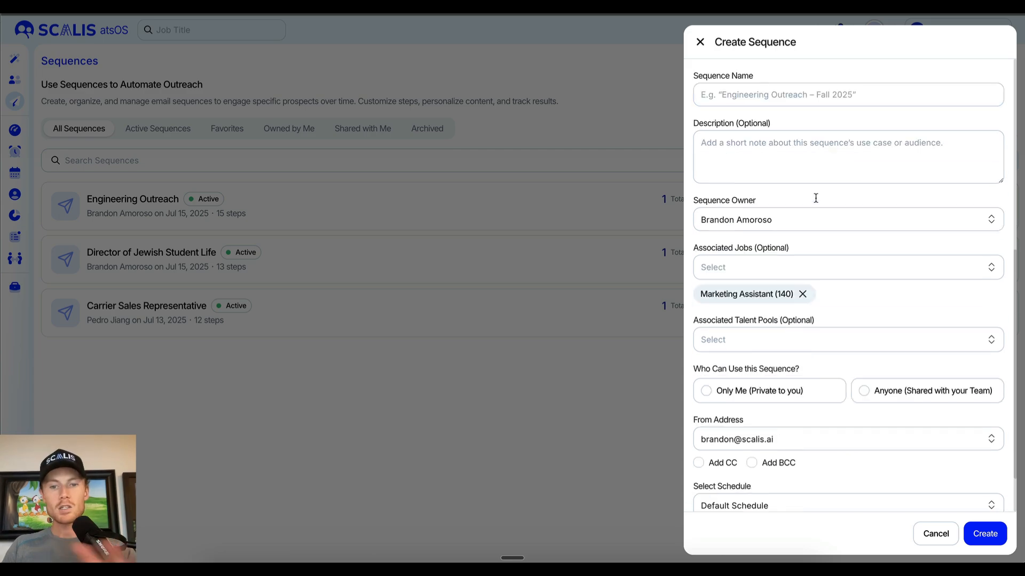
left_click(401, 451)
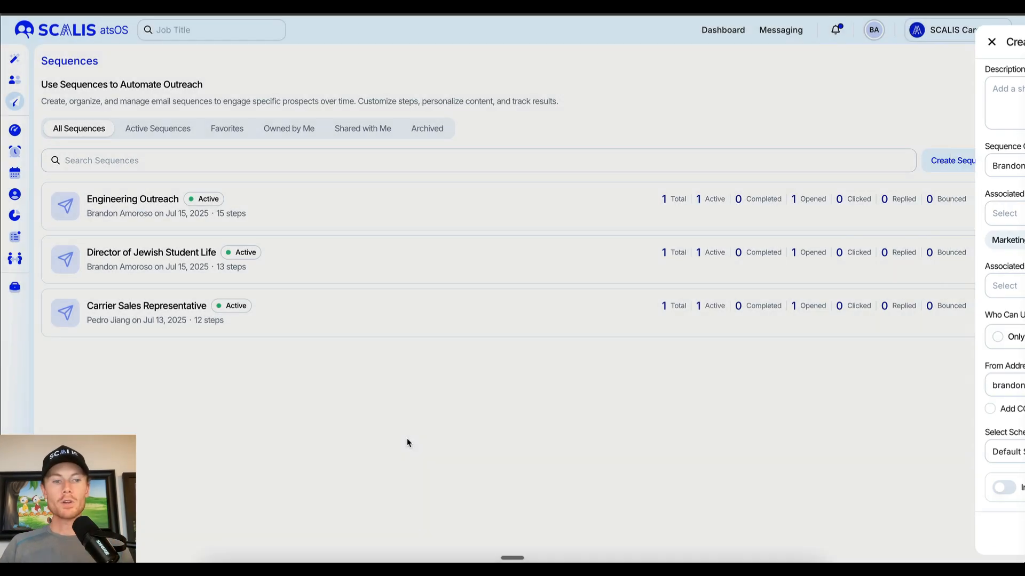
- Start a new step in the Carrier Sales Representative sequence from the Commercial Sales Representative Email Outreach #1 template, leaving it as a separate thread
left_click(167, 310)
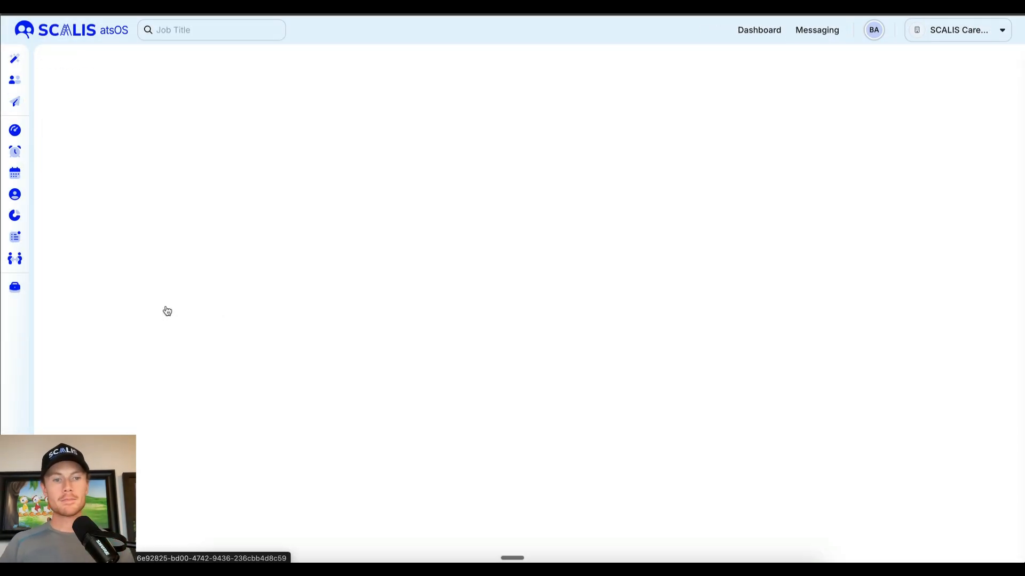
scroll(339, 412, "down", 2)
scroll(339, 412, "down", 10)
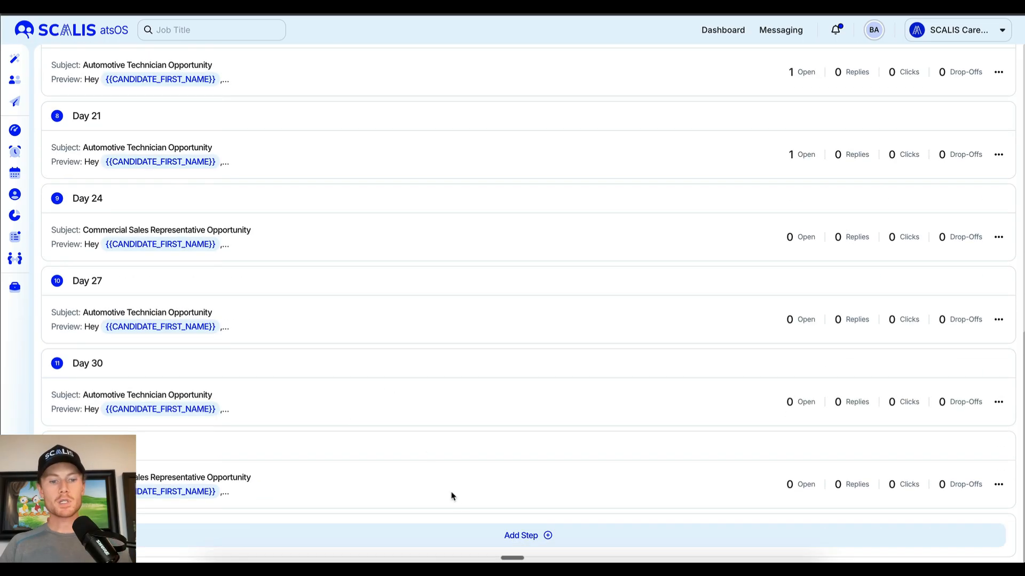
left_click(469, 538)
left_click(751, 373)
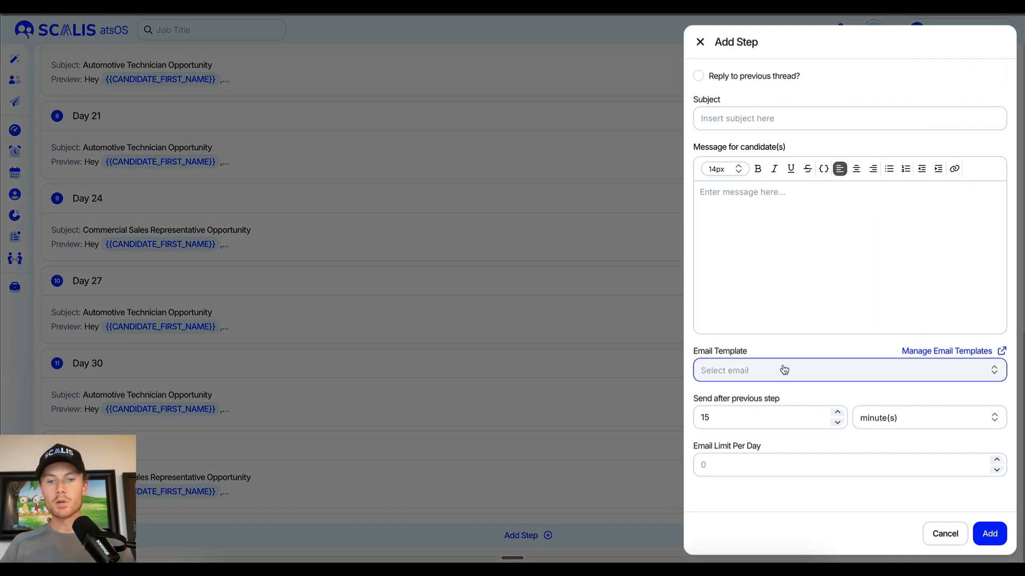
left_click(760, 418)
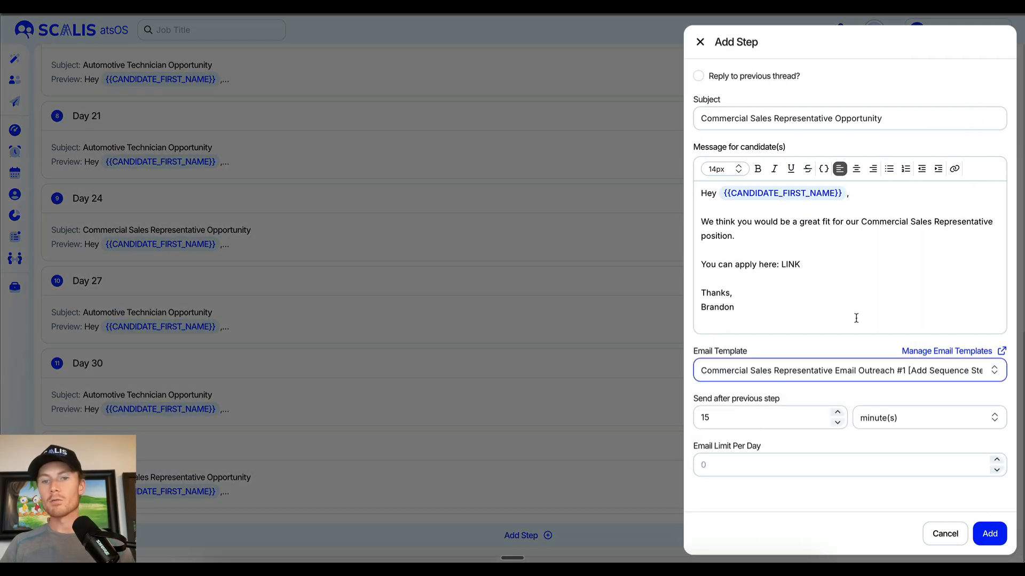
left_click(699, 77)
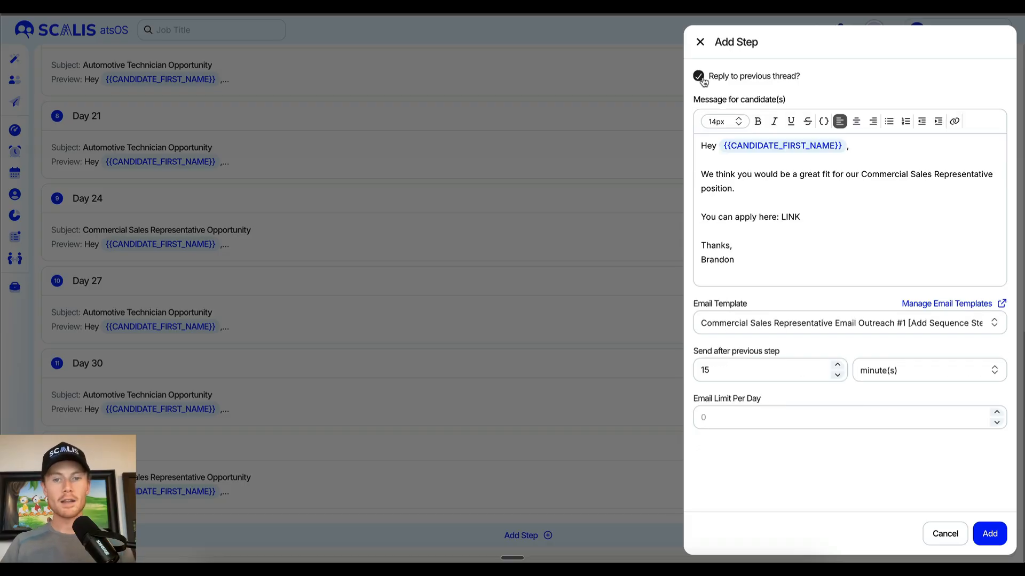
left_click(702, 80)
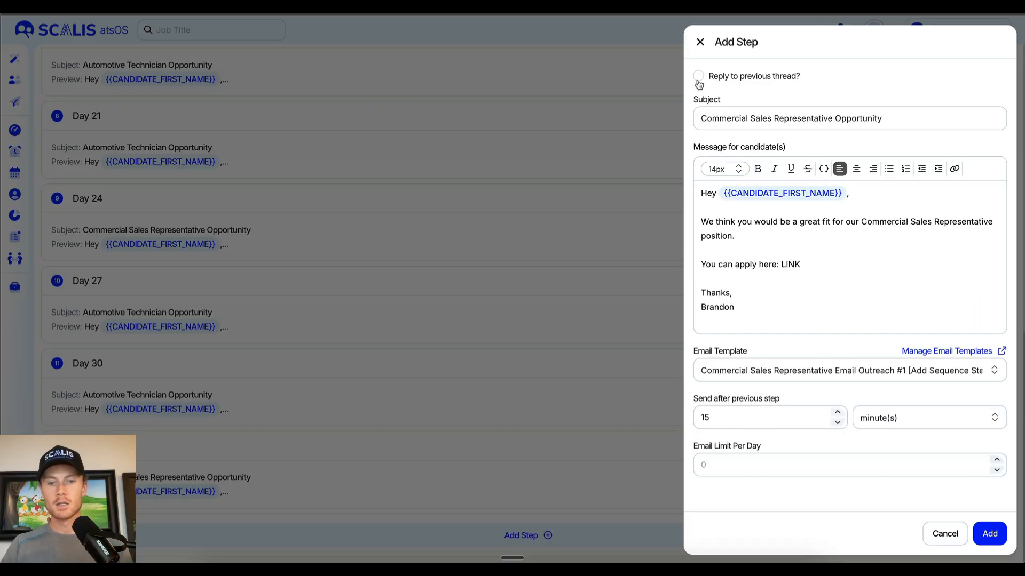
- Schedule the new step to send 3 days after the previous step, keeping the send strategy throughout the day
left_click(868, 419)
left_click(873, 447)
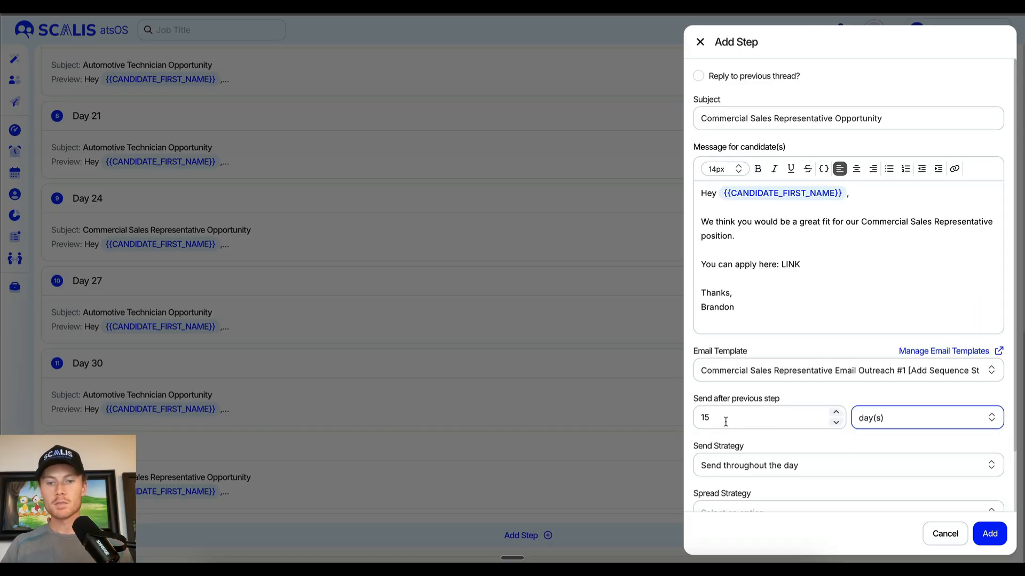
double_click(725, 418)
type("1")
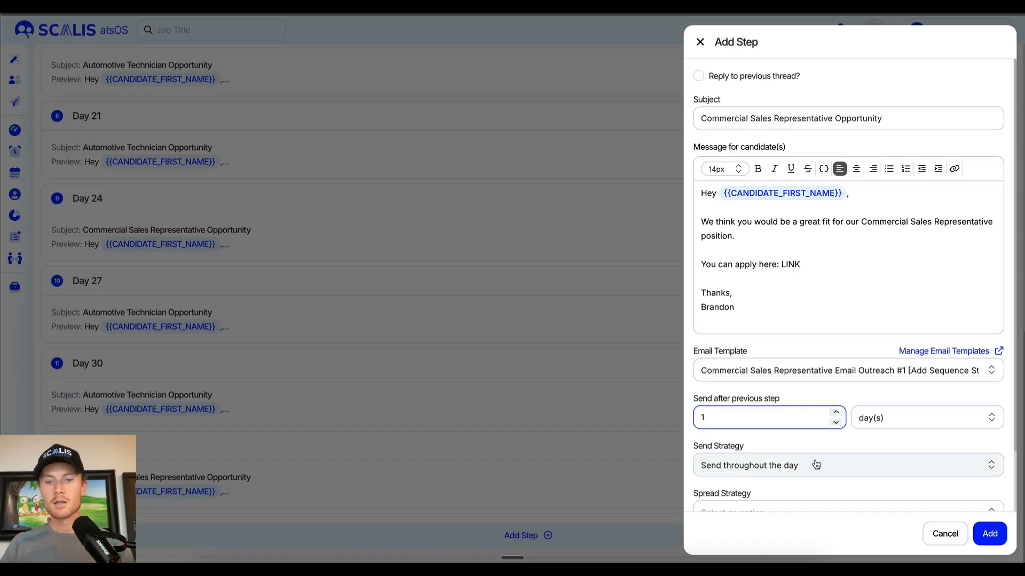
left_click_drag(738, 420, 697, 418)
type("3")
left_click(773, 462)
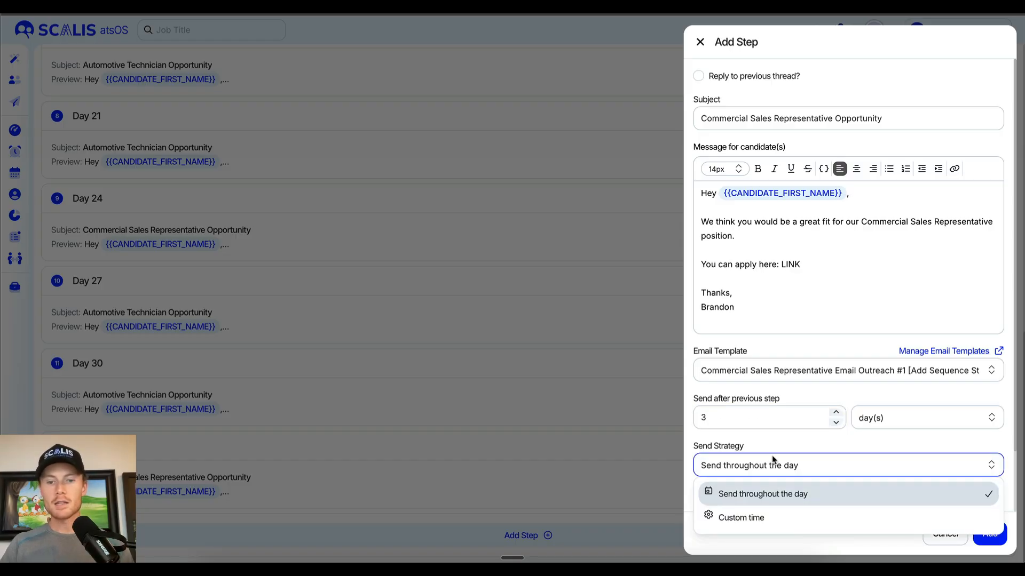
left_click(773, 460)
- Set the spread strategy to Warm leads first with a limit of 24 emails per day, and add the step to the sequence
scroll(775, 459, "down", 2)
left_click(777, 446)
left_click(777, 470)
left_click(787, 448)
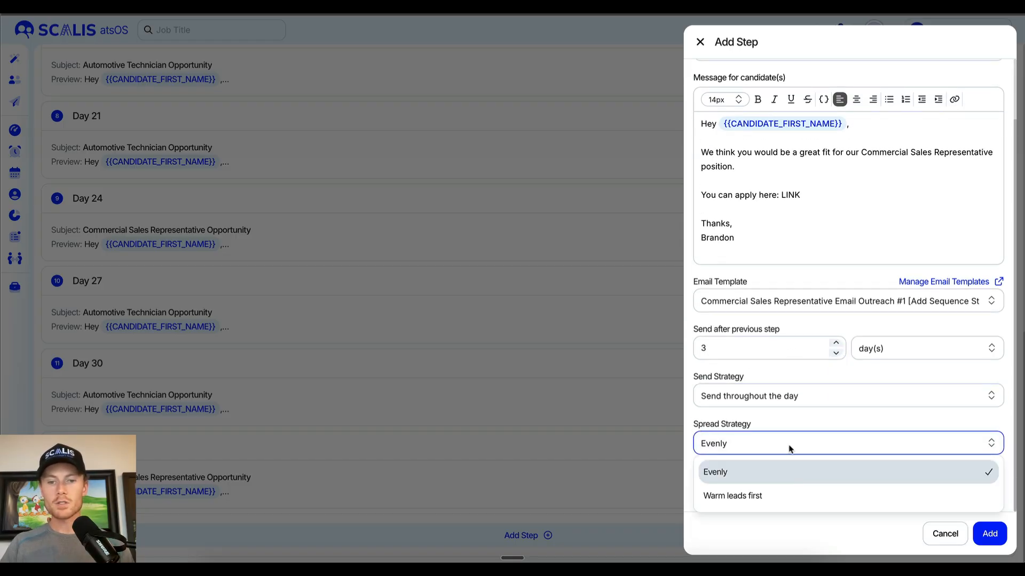
left_click(784, 492)
left_click(785, 492)
type("24")
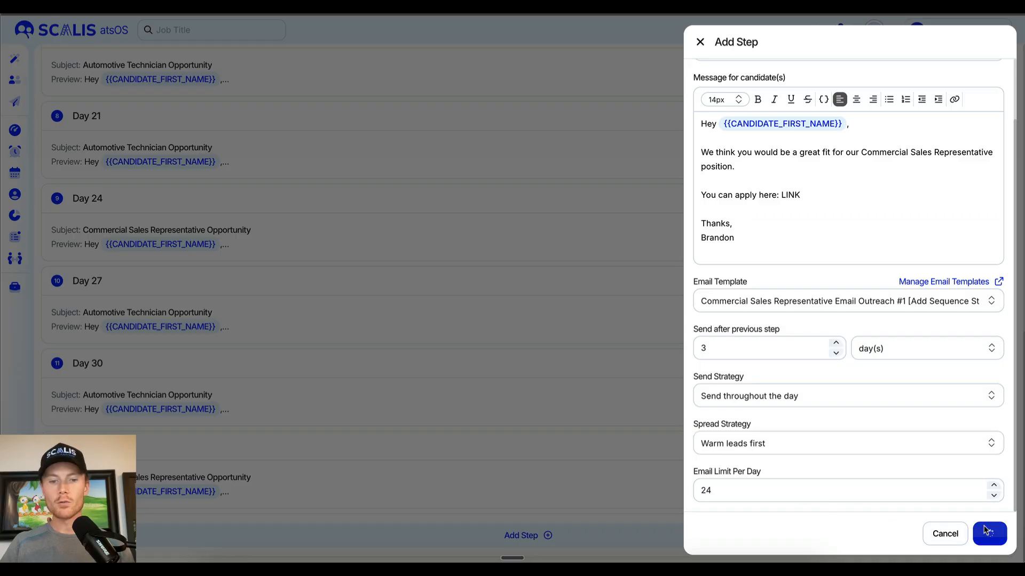
left_click(989, 534)
scroll(617, 512, "down", 2)
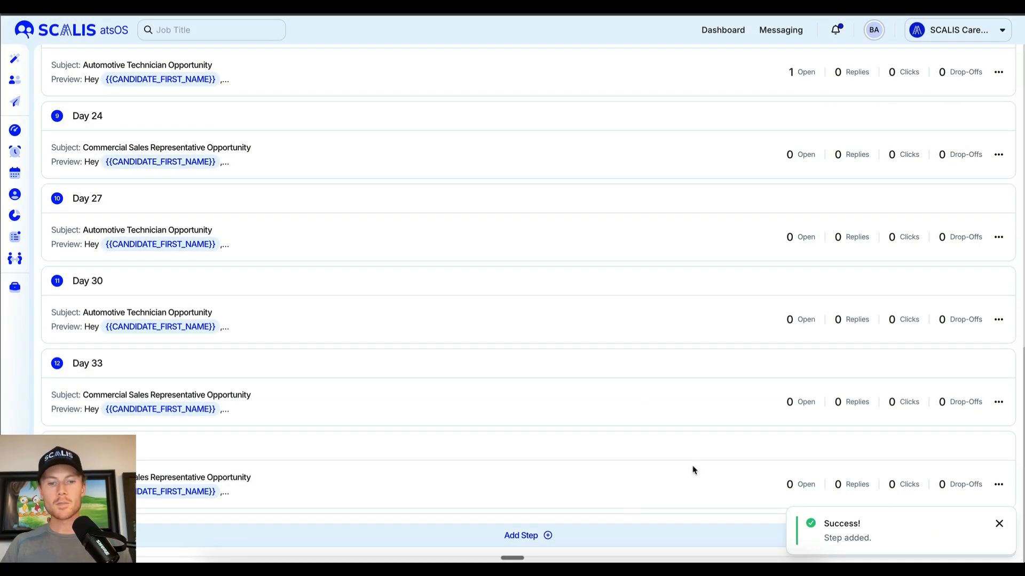
- Review the sequence's enrollments, including the reply status and email engagement columns, and its sent emails
scroll(694, 470, "up", 10)
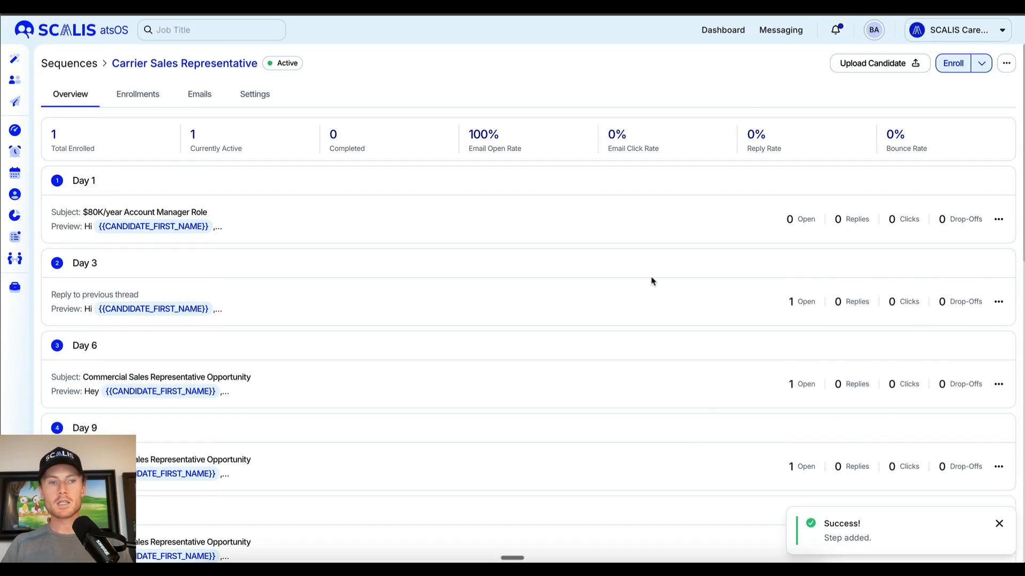
left_click(138, 94)
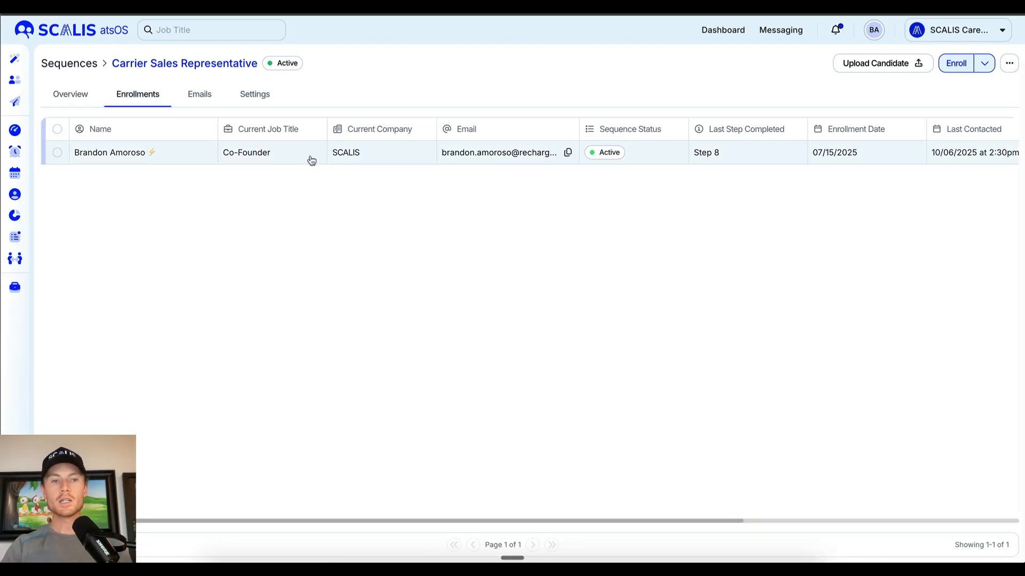
scroll(312, 160, "right", 5)
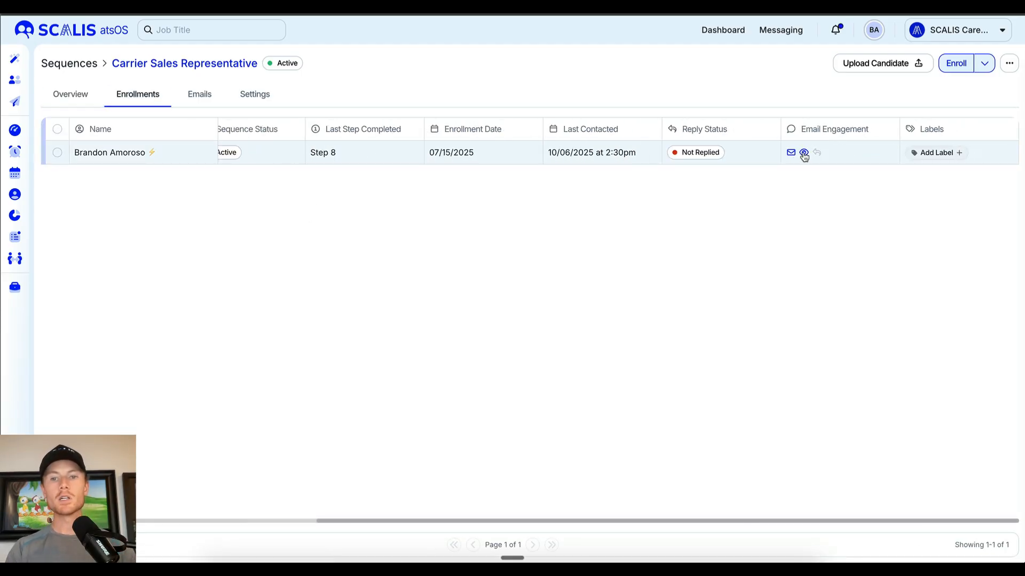
left_click(213, 95)
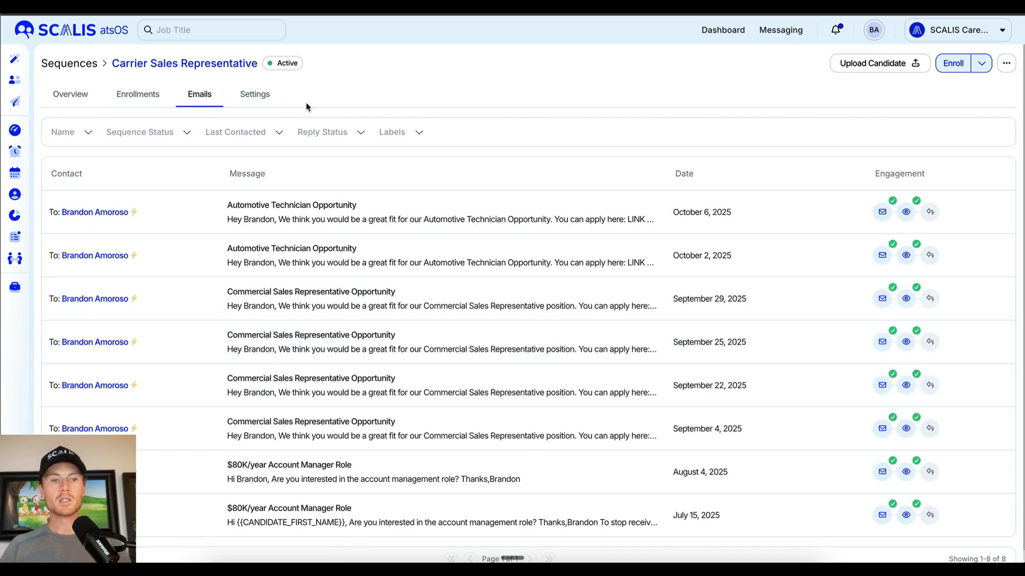
- Examine the sequence's settings, and view the provider options for connecting a mailbox in Email Settings without connecting one
left_click(255, 94)
scroll(280, 363, "down", 5)
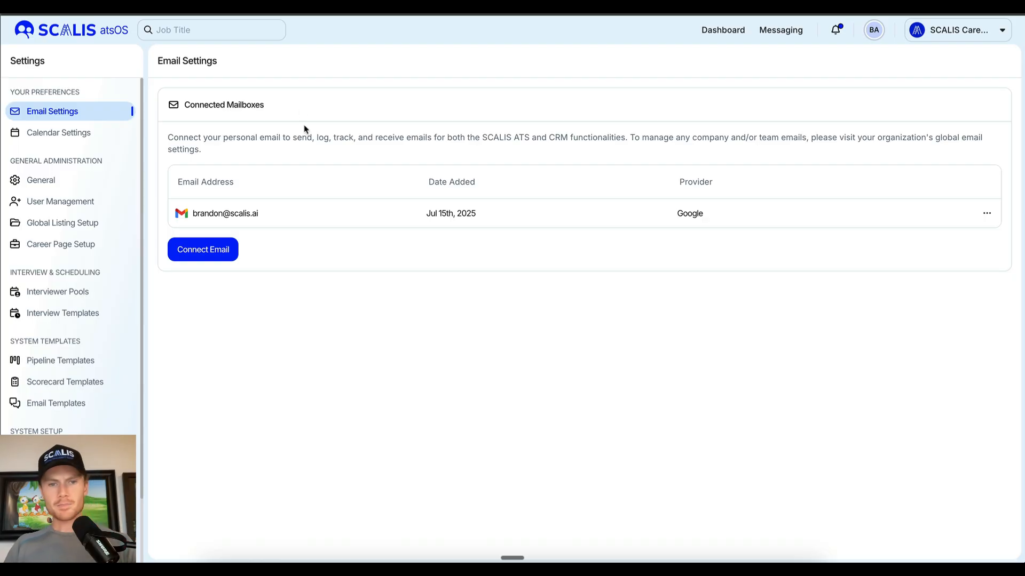
left_click(224, 249)
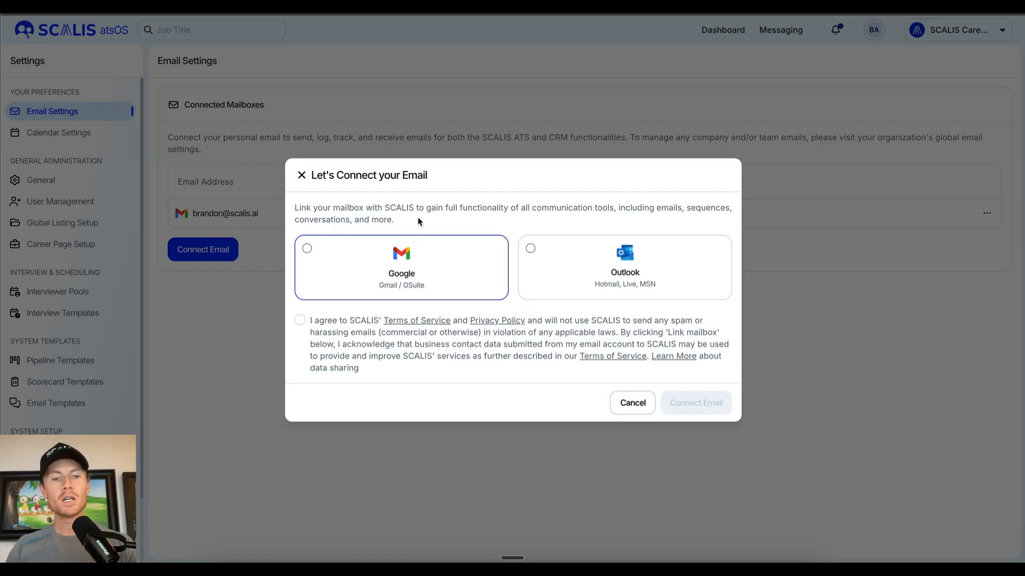
left_click(557, 102)
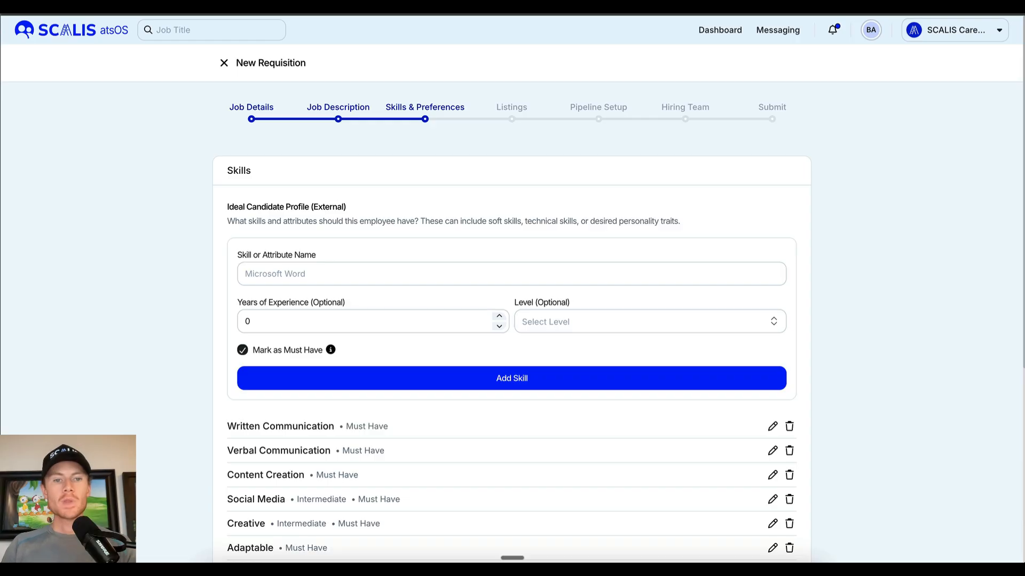
- Review the new requisition's skills and candidate preferences, and continue to its job listings
scroll(520, 307, "down", 6)
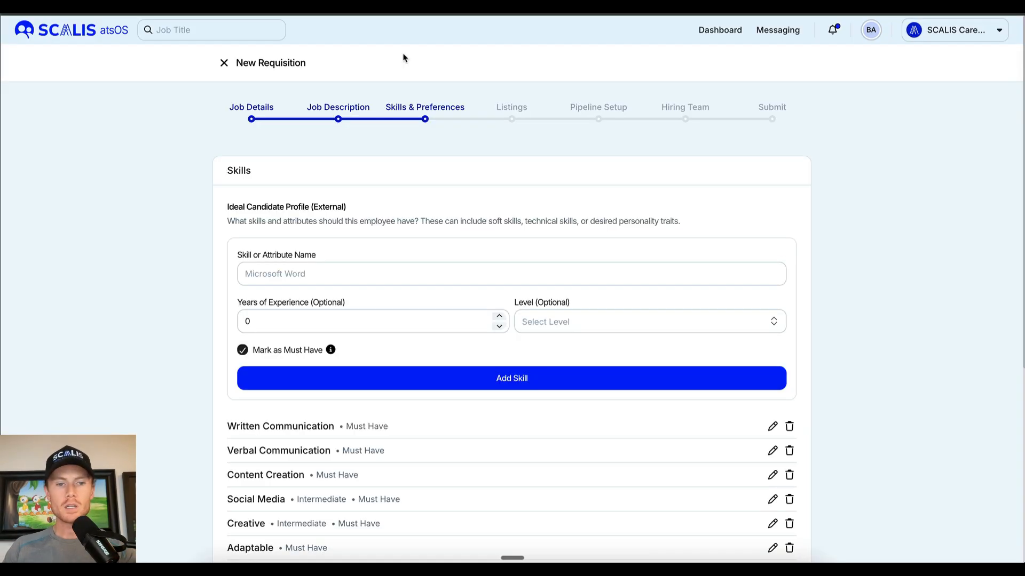
scroll(797, 503, "down", 5)
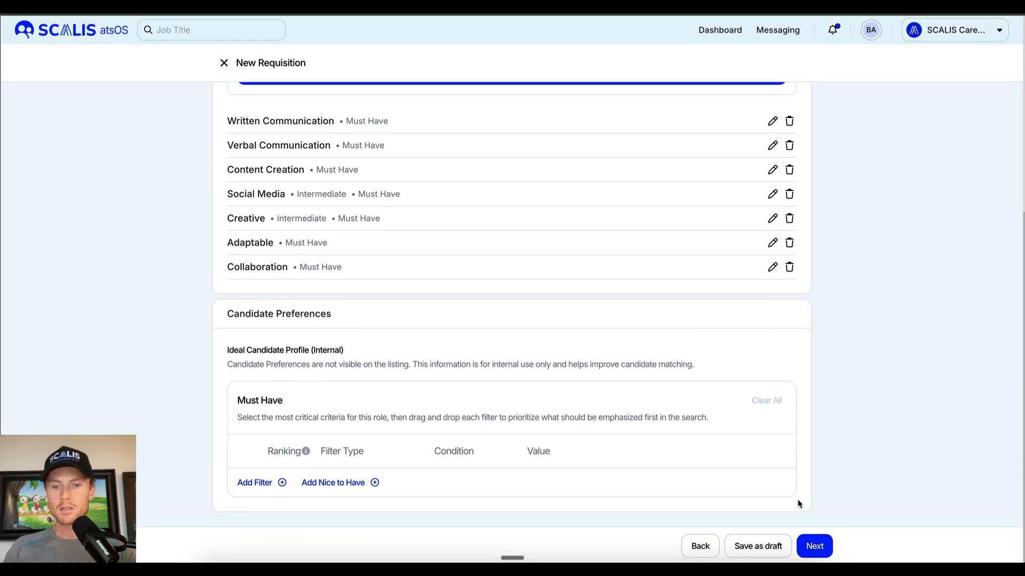
left_click(815, 547)
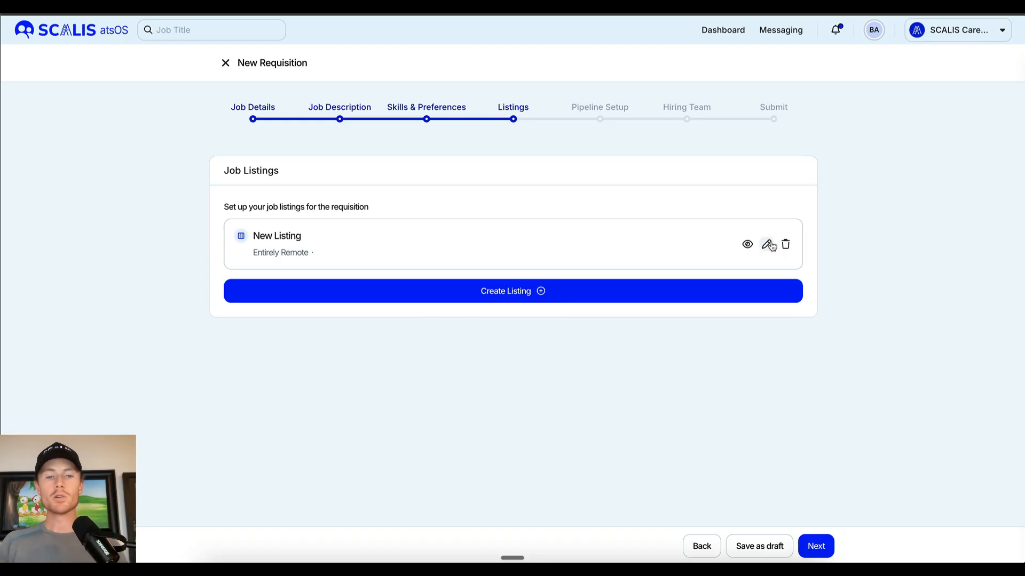
- Create a new job listing for the Marketing Assistant requisition using AI generation
left_click(729, 302)
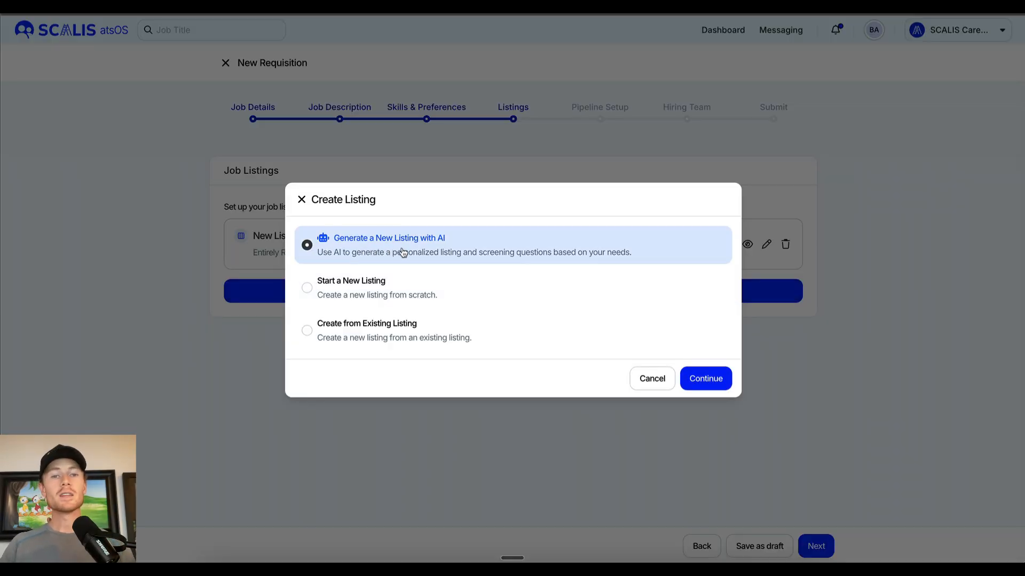
left_click(705, 379)
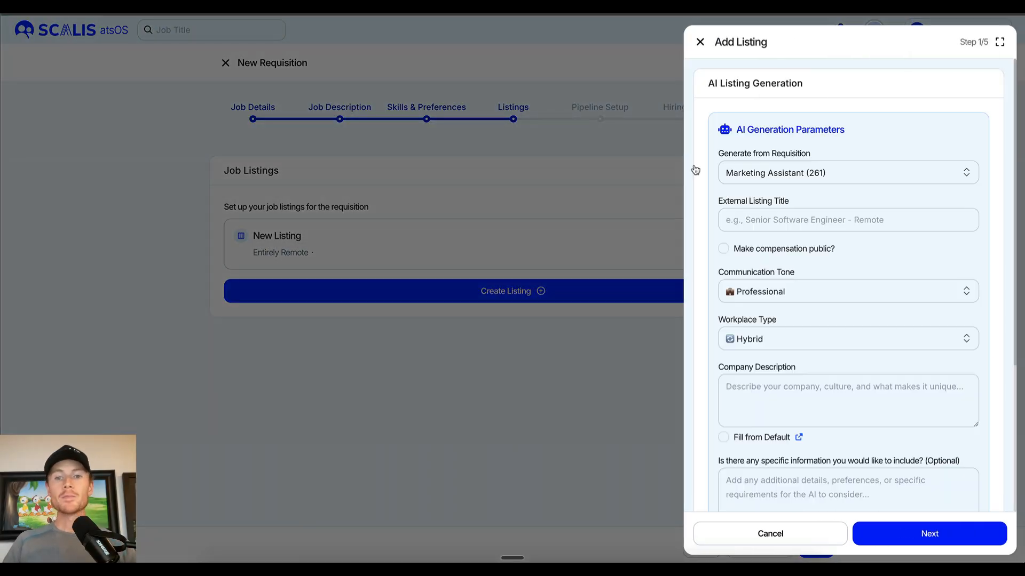
right_click(790, 170)
key("Escape")
left_click(836, 218)
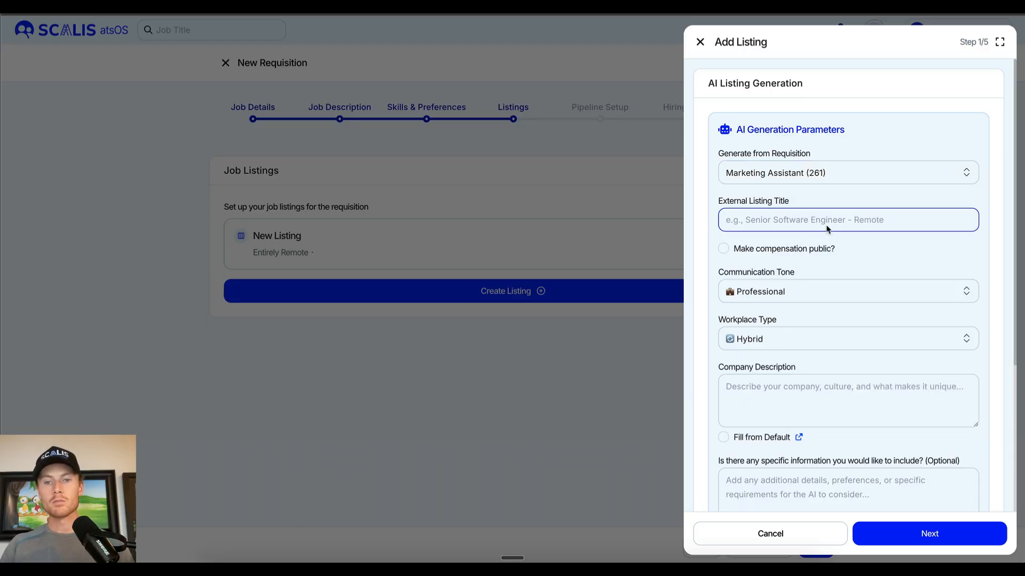
- Include 3 screening questions in the AI listing generation parameters
scroll(835, 224, "down", 3)
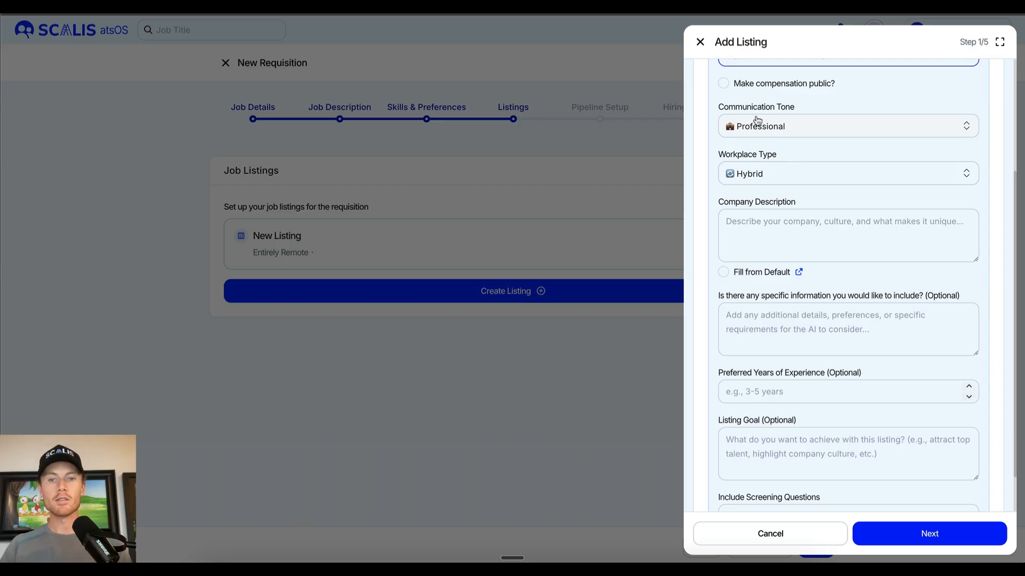
scroll(799, 182, "down", 1)
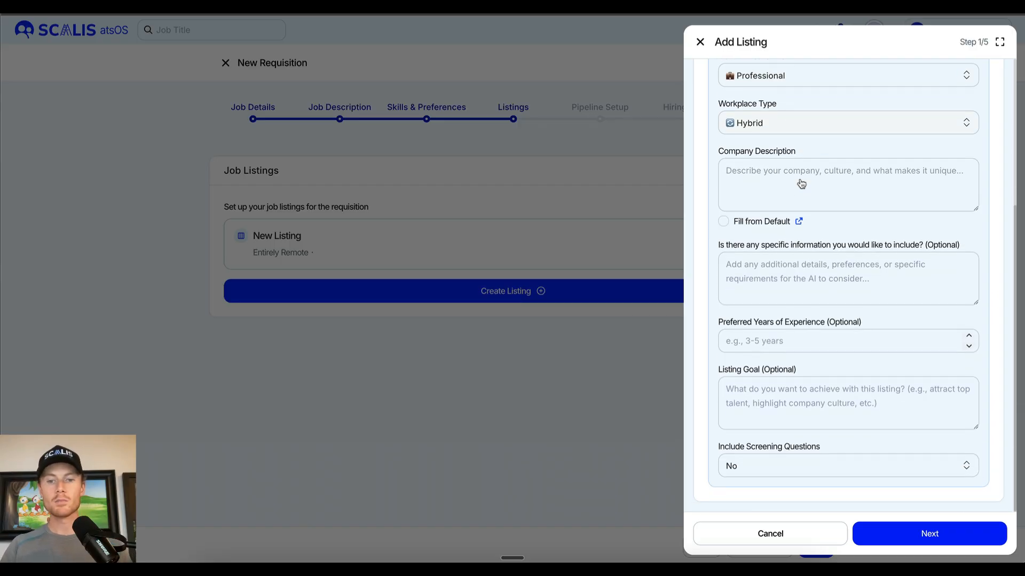
left_click(837, 465)
left_click(805, 514)
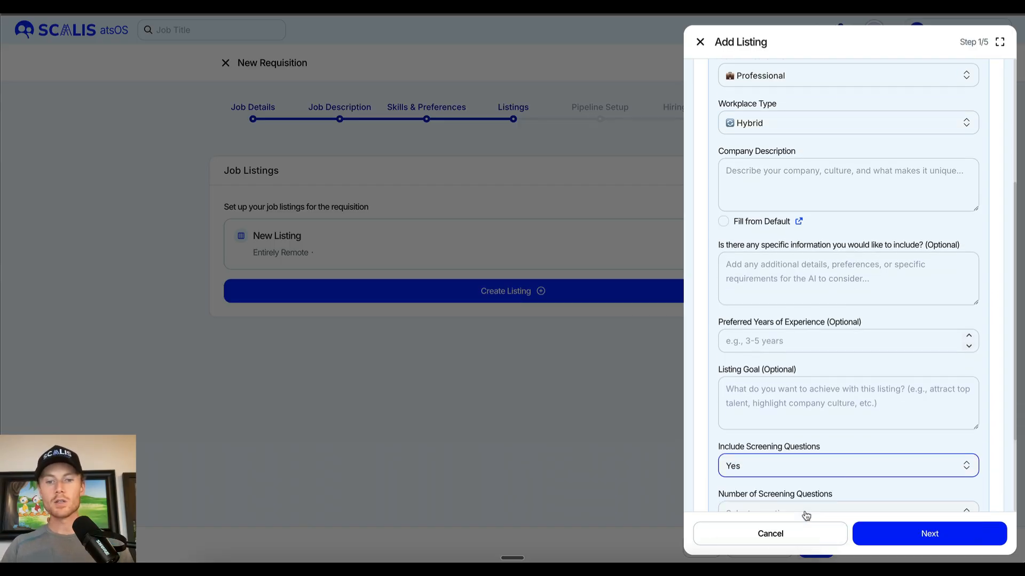
scroll(806, 515, "down", 3)
left_click(832, 389)
left_click(805, 459)
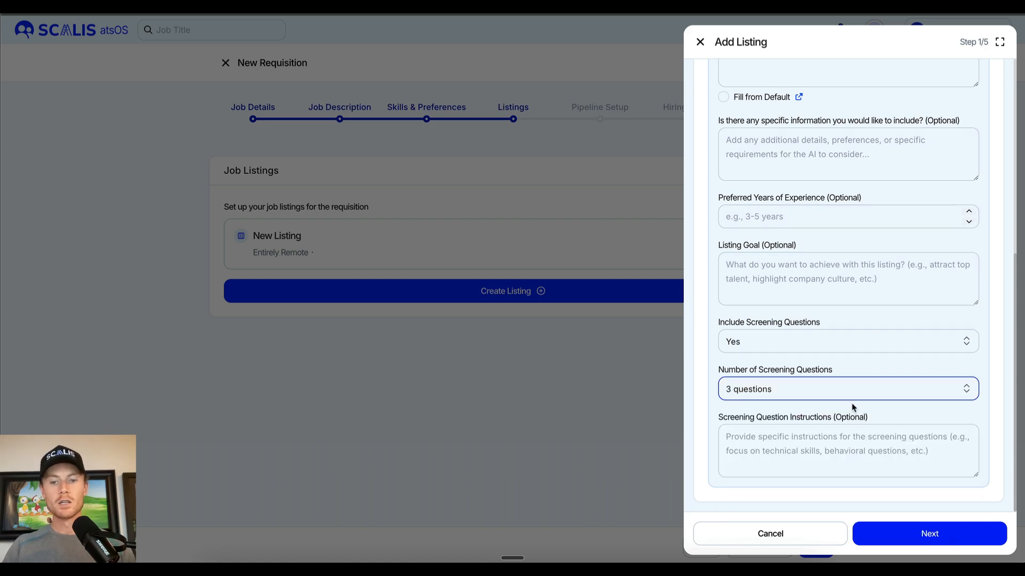
- Enter "senior software engineer" as the external listing title and continue from the AI generation parameters
scroll(850, 408, "up", 6)
left_click(898, 532)
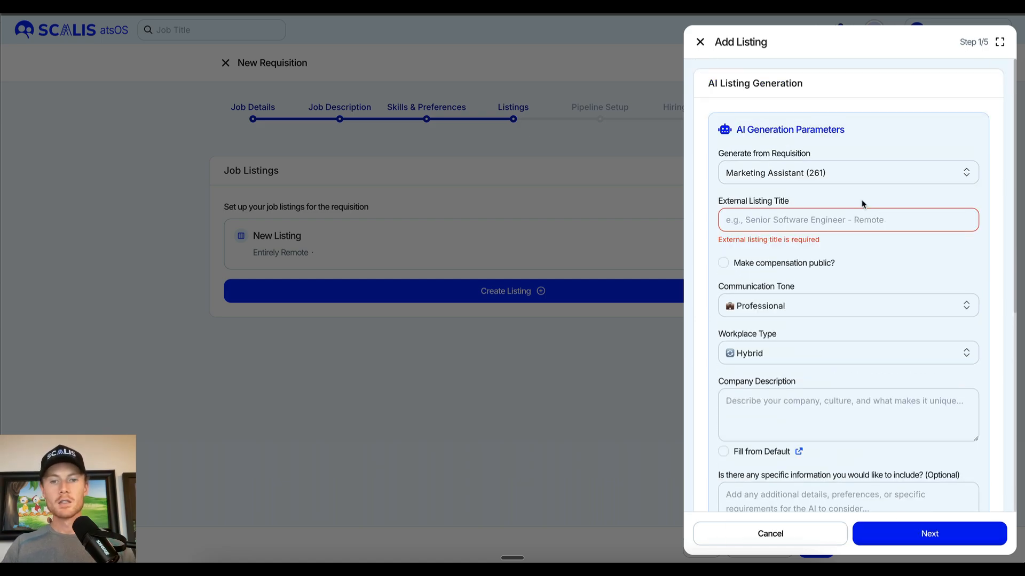
left_click(831, 225)
type("senior sof")
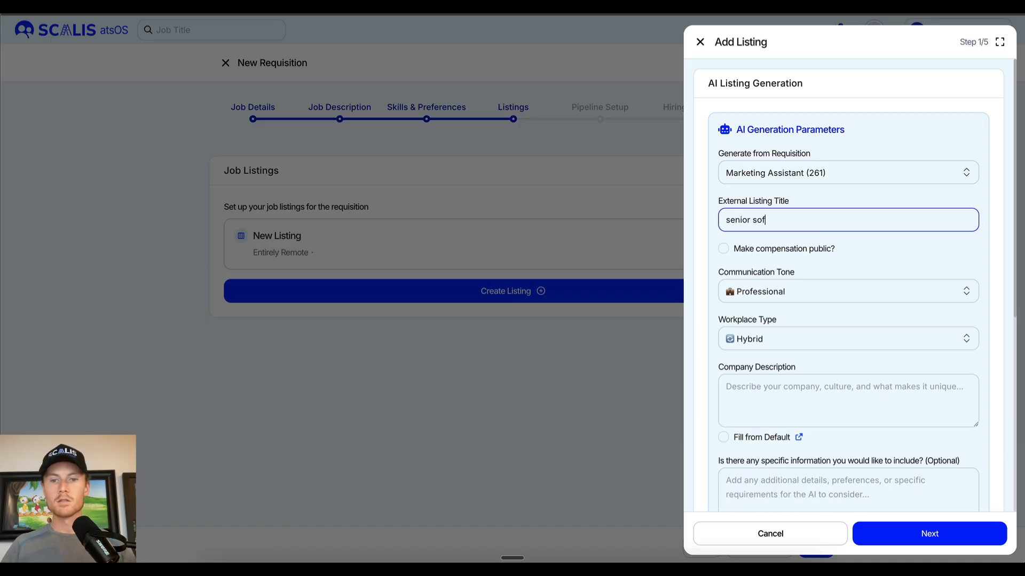
type("tware engineer")
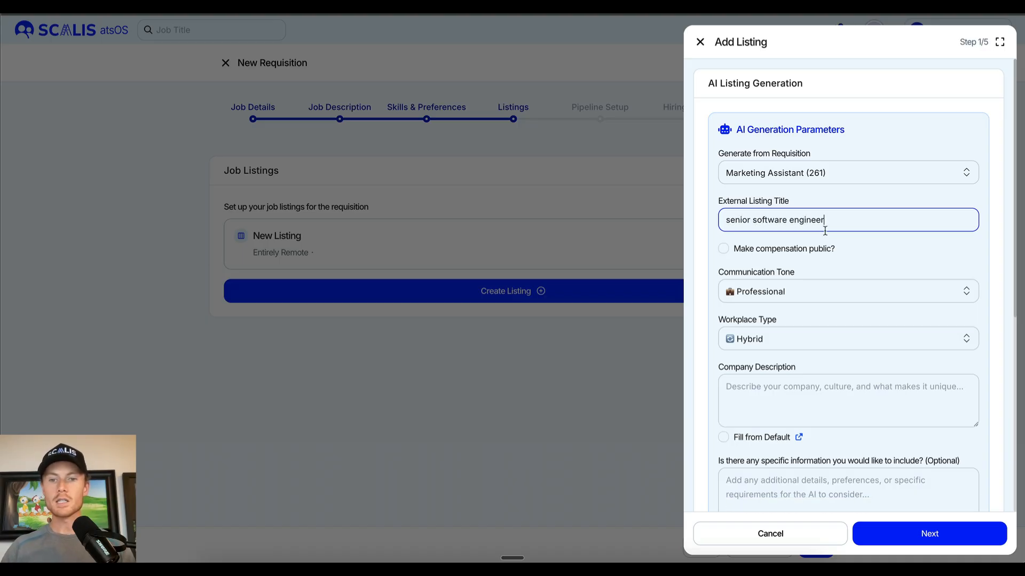
left_click(931, 536)
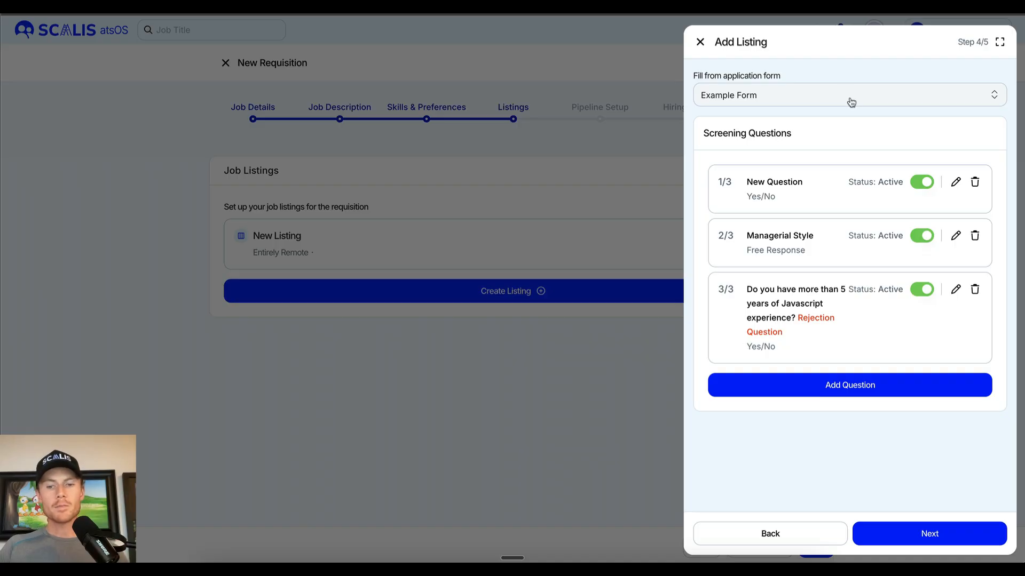
- Return to the listing description and autofill it from the job description, accepting the replacement of current edits
left_click(800, 532)
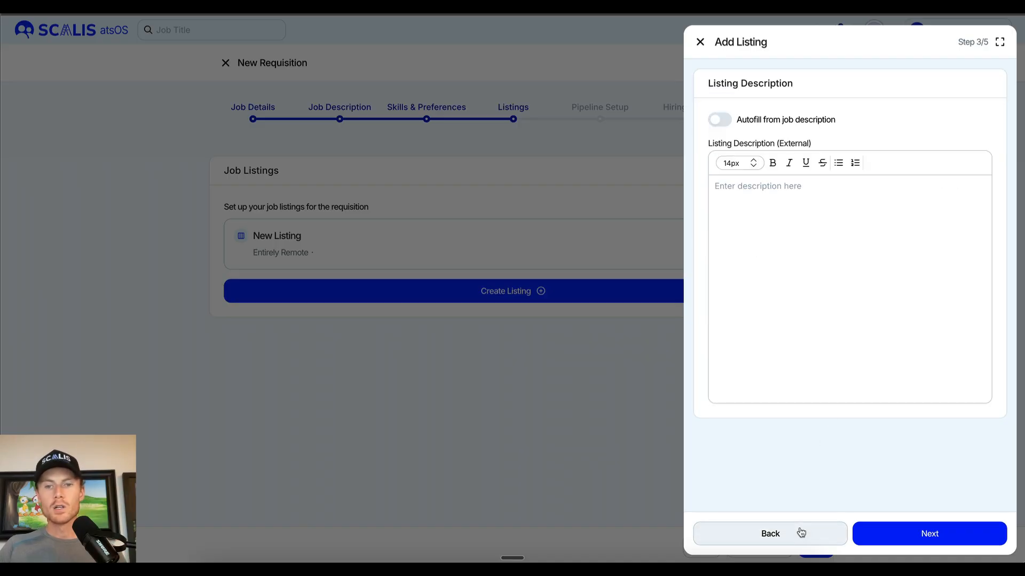
left_click(720, 120)
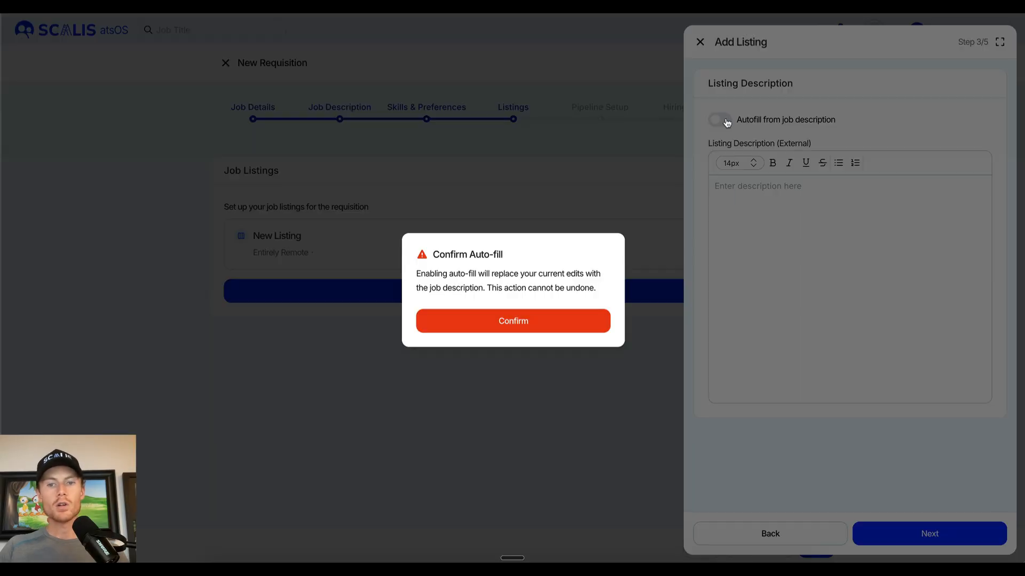
left_click(584, 324)
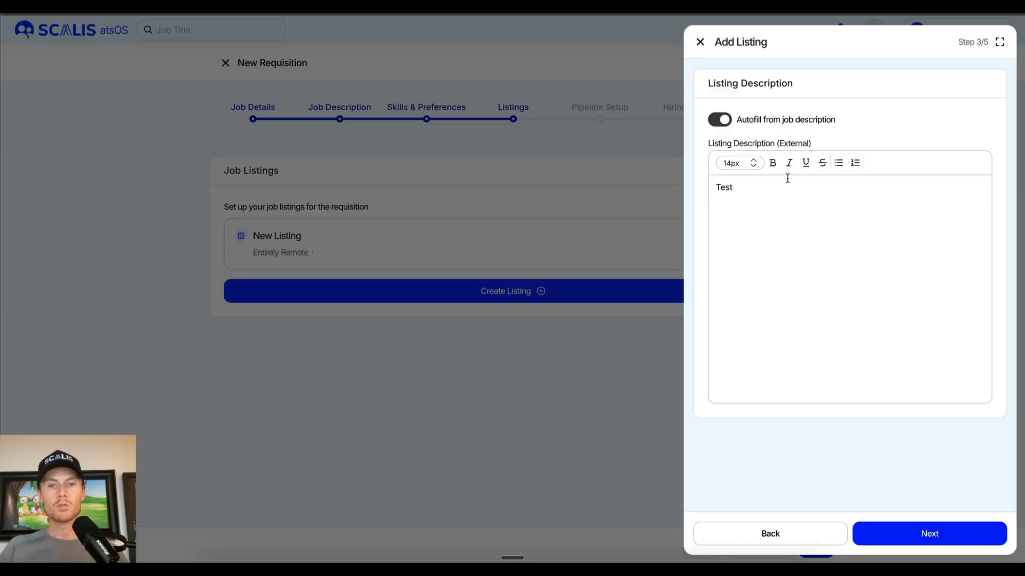
- Clear the autofilled text from the external listing description and continue to the screening questions
left_click(737, 232)
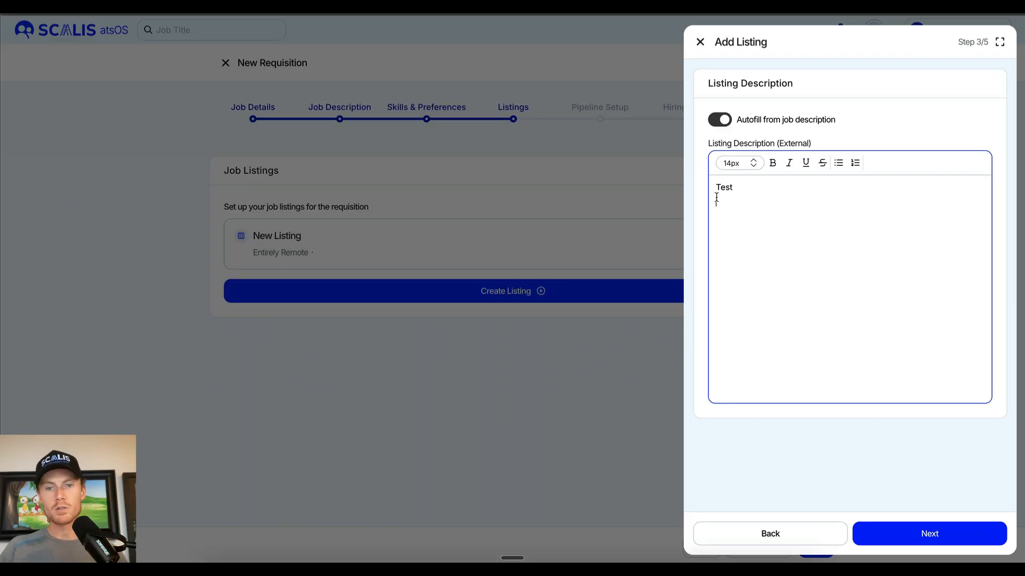
left_click_drag(716, 199, 714, 186)
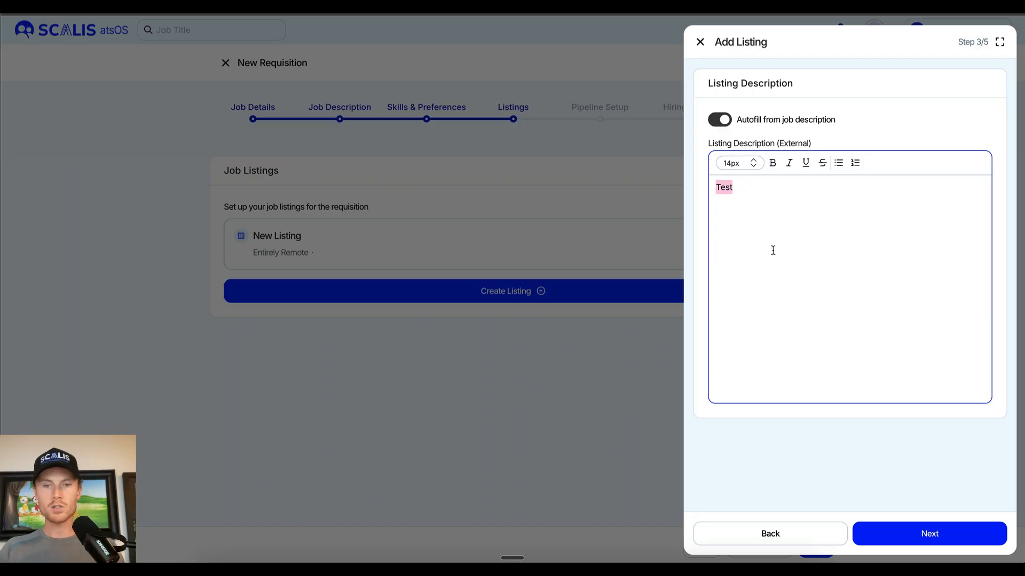
key("BackSpace")
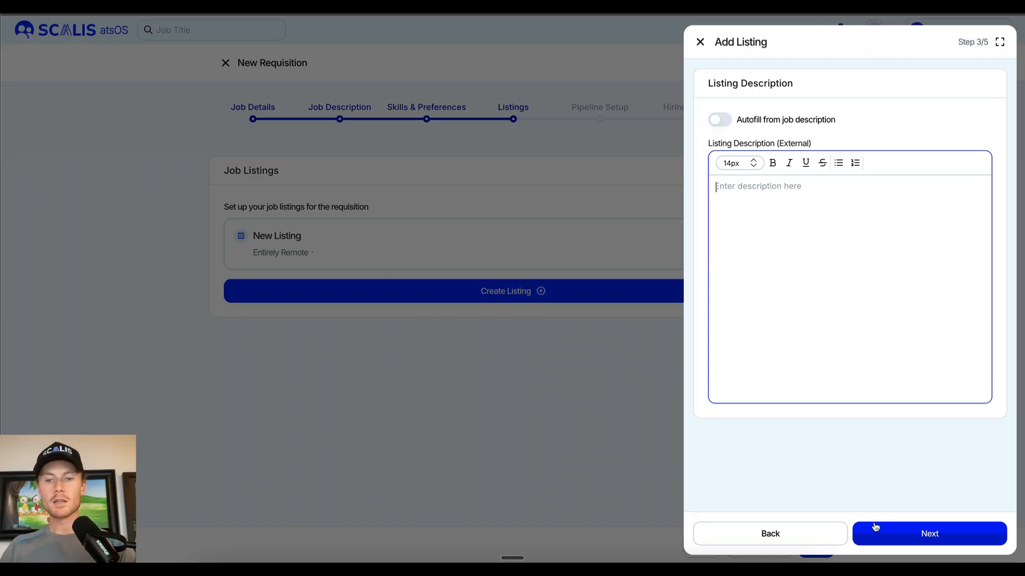
left_click(898, 542)
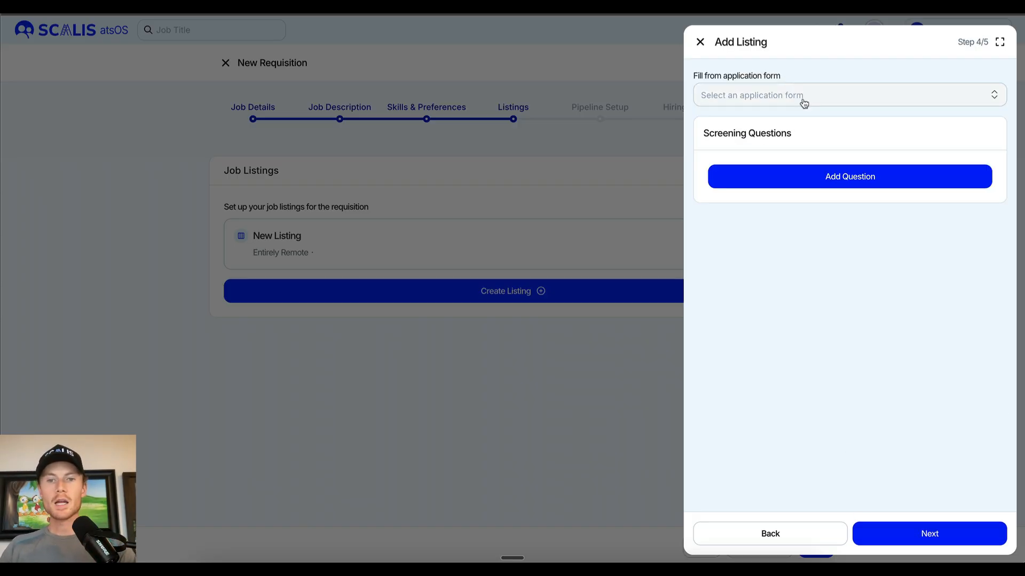
- Fill the listing's screening questions from the Example Form application form
left_click(803, 100)
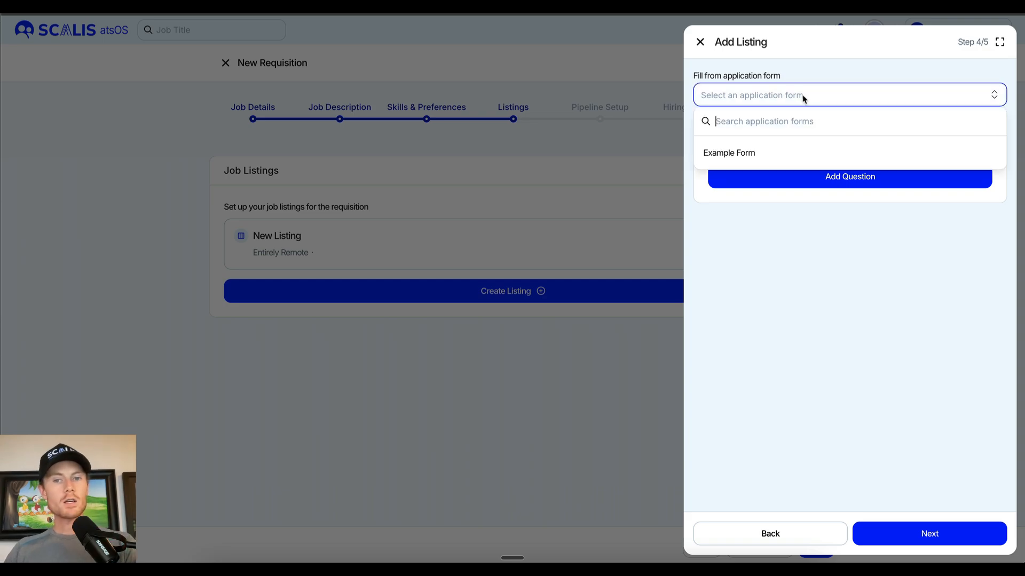
left_click(783, 162)
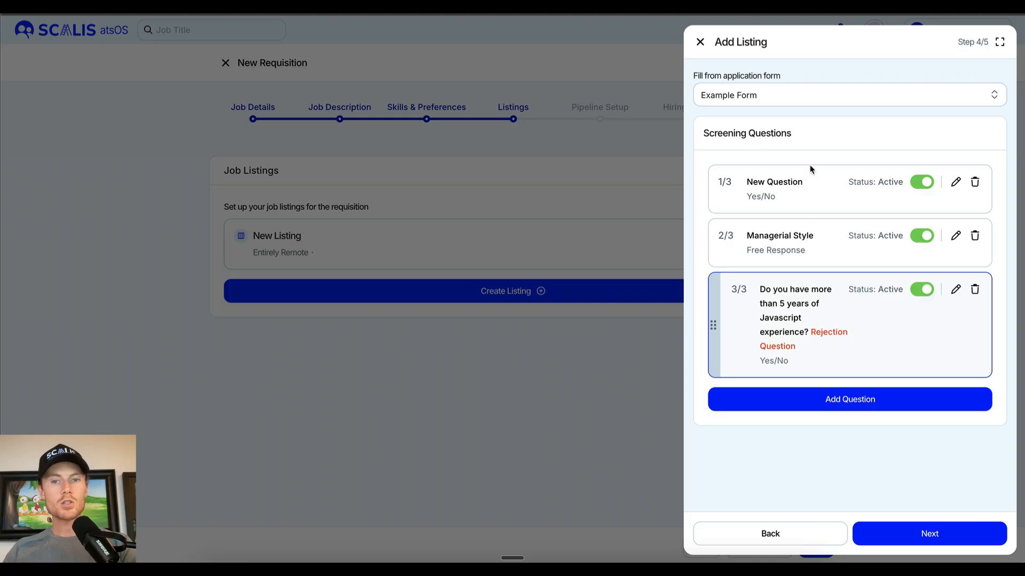
left_click(806, 93)
left_click(822, 106)
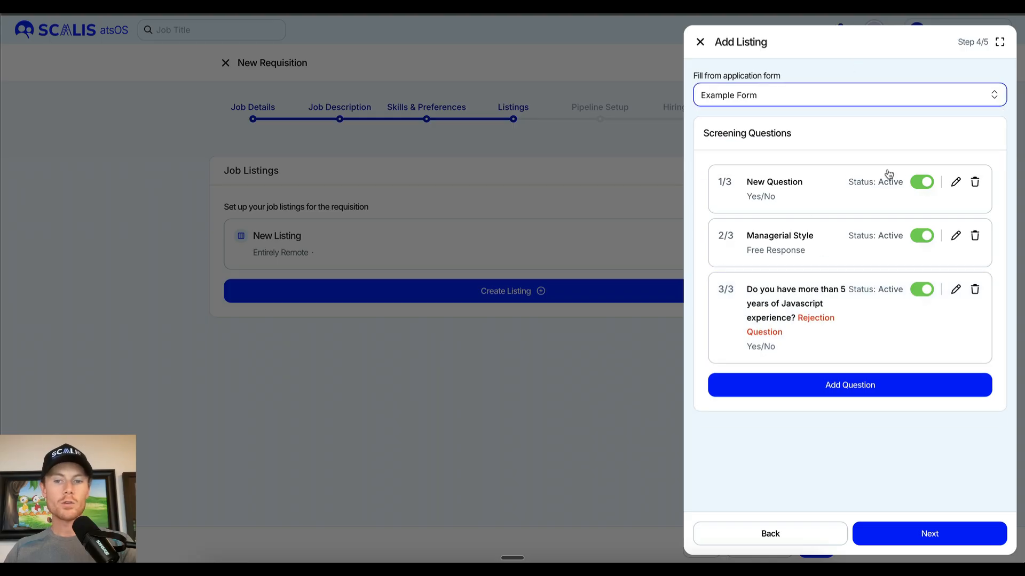
- Start an additional screening question for the listing and set its question type to Yes/No
left_click(879, 388)
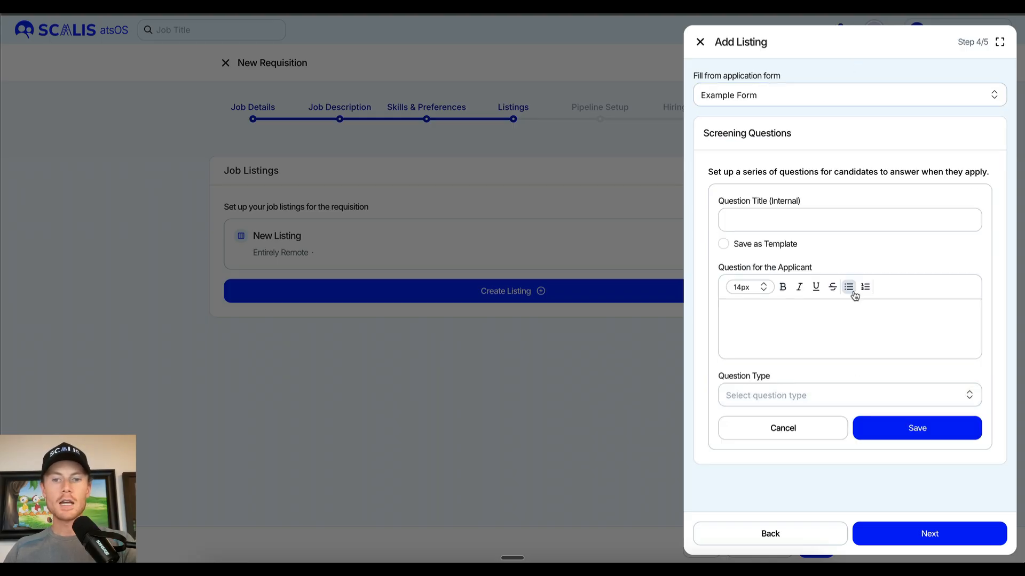
left_click(839, 217)
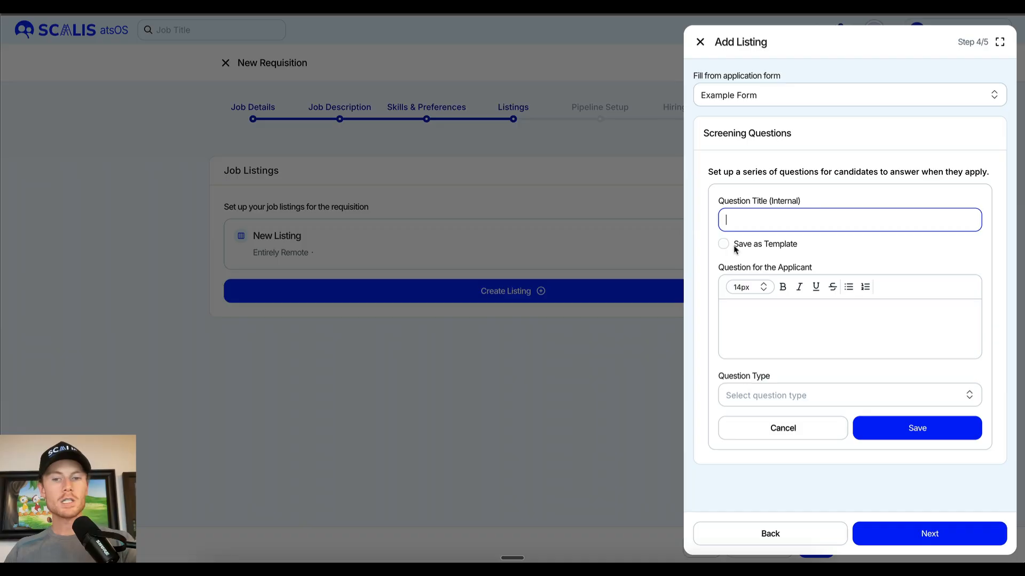
left_click(784, 325)
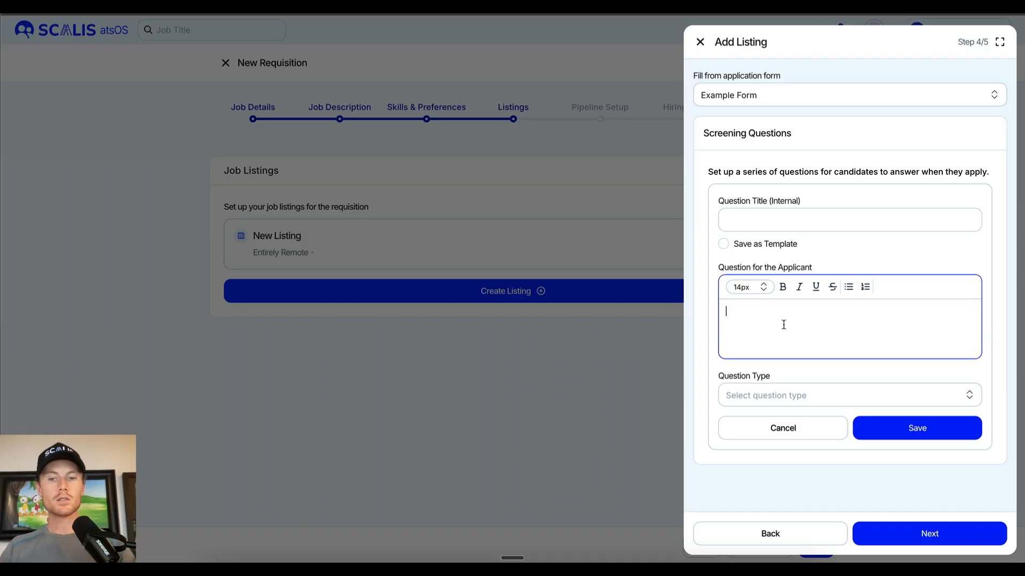
left_click(801, 395)
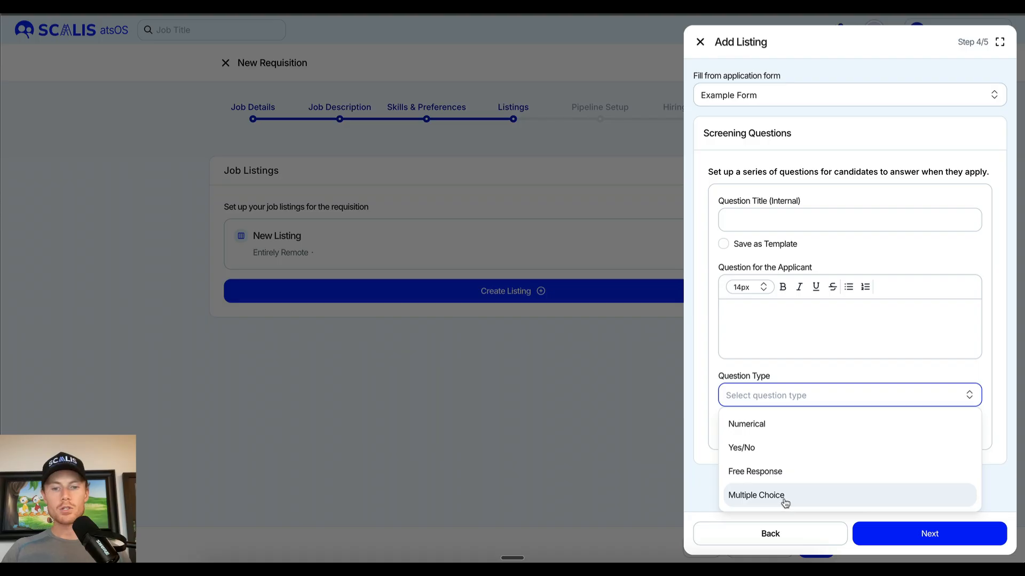
left_click(791, 456)
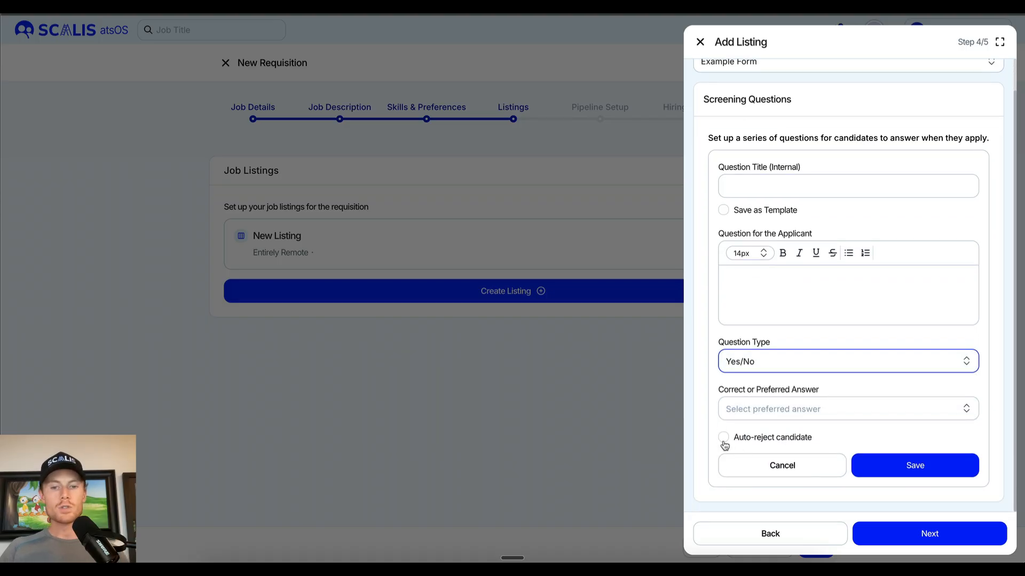
- Set the question's preferred answer to Yes and enable candidate auto-rejection with the Company Template Test default message
left_click(723, 441)
scroll(816, 401, "down", 3)
left_click(848, 282)
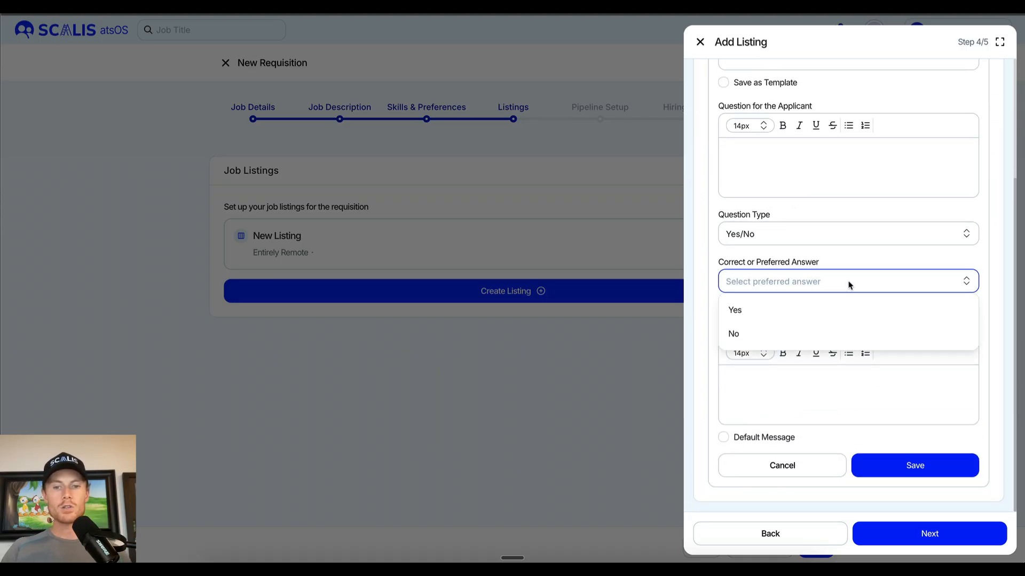
left_click(800, 315)
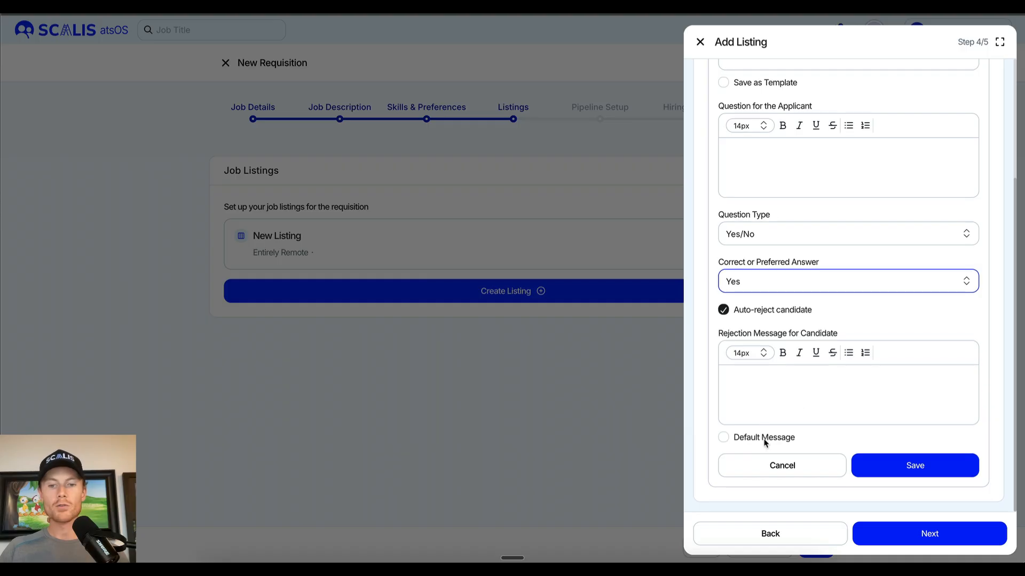
left_click(745, 438)
left_click(751, 461)
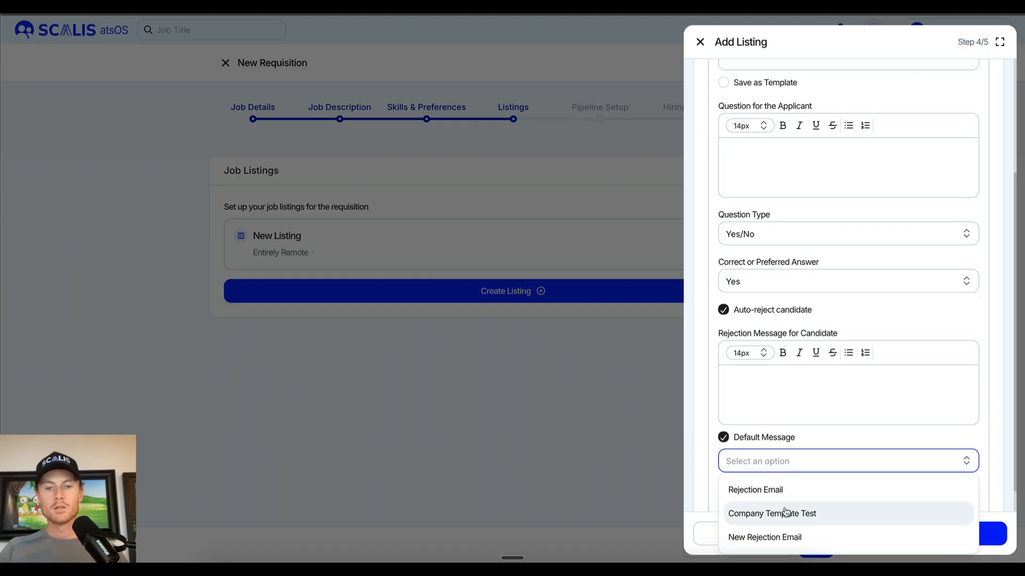
left_click(785, 512)
left_click(889, 493)
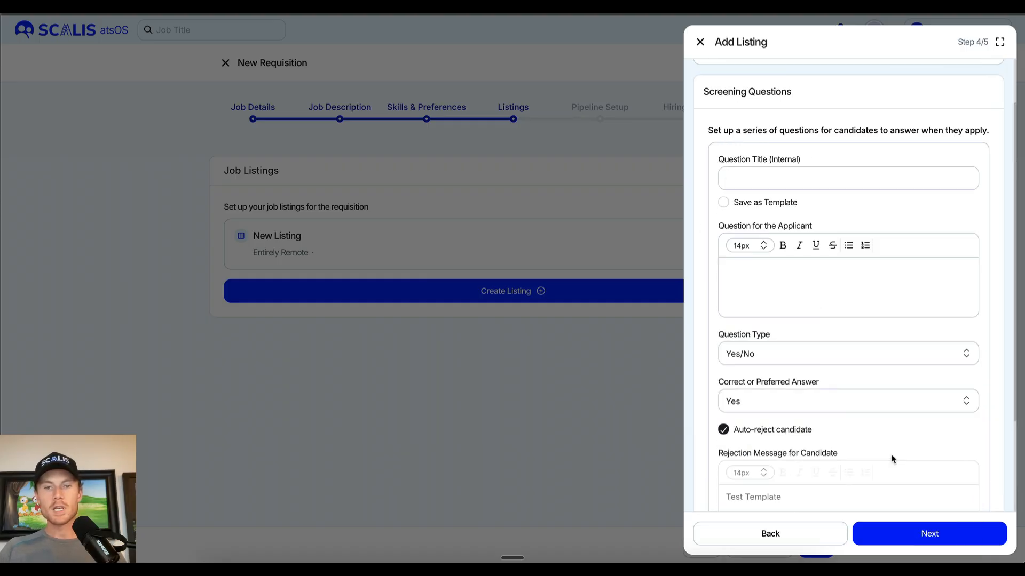
- Abandon the unsaved question by stepping back, then refill the screening questions from Example Form and continue
left_click(804, 539)
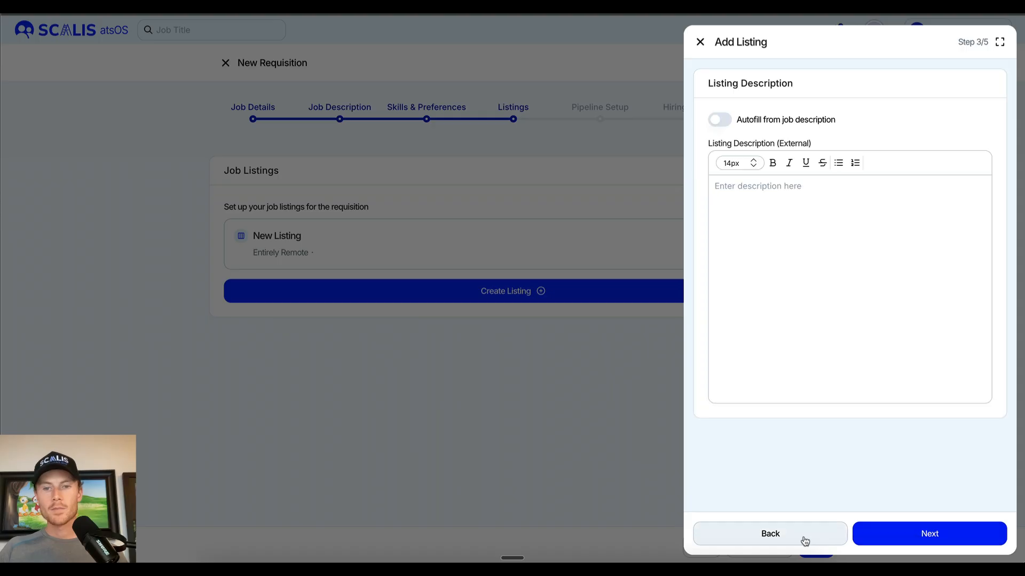
left_click(902, 538)
left_click(849, 102)
left_click(771, 152)
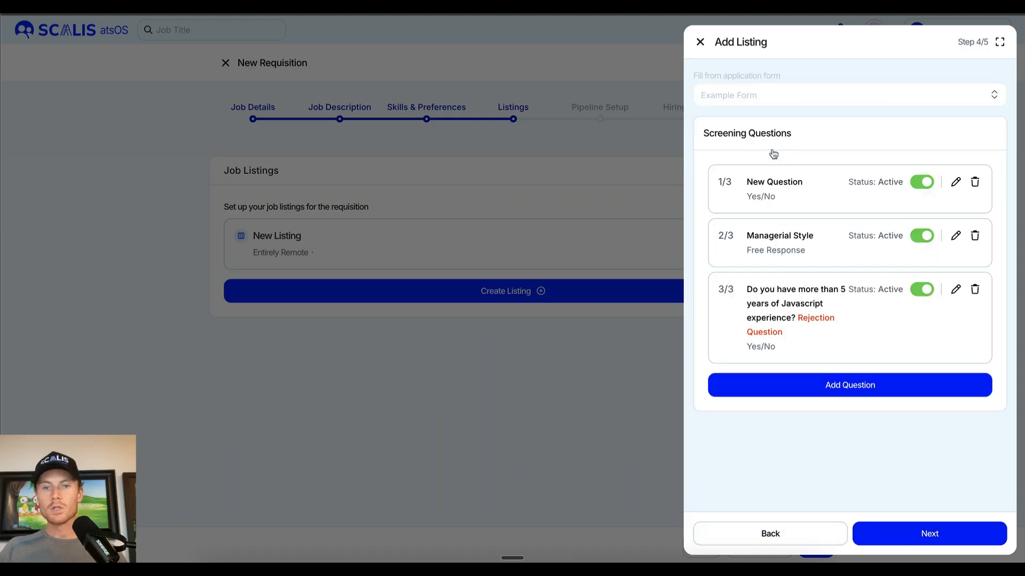
left_click(925, 531)
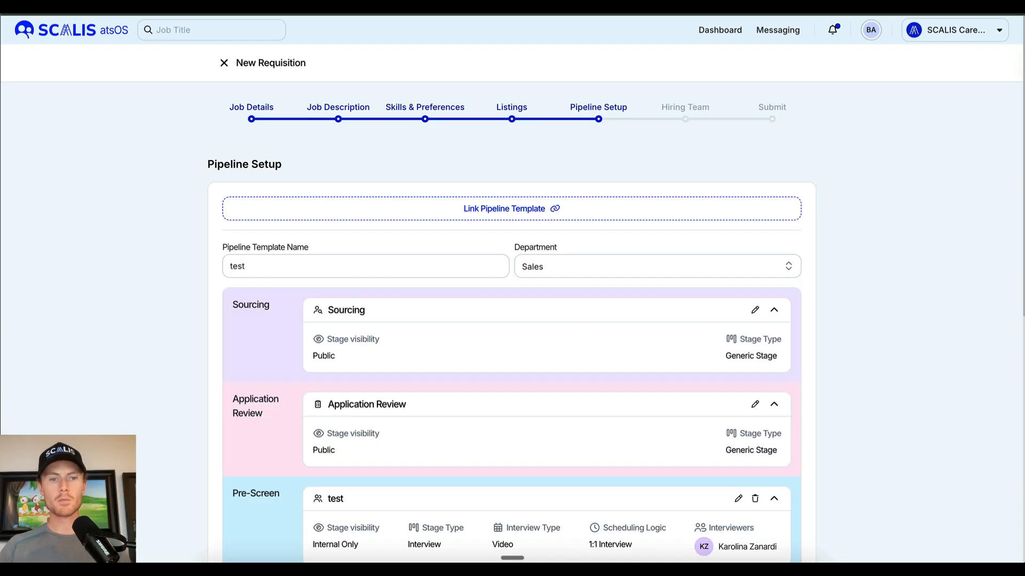
- Examine the requisition's pipeline stages from Sourcing through Hired, including their visibility, stage types and assigned people
scroll(422, 126, "down", 1)
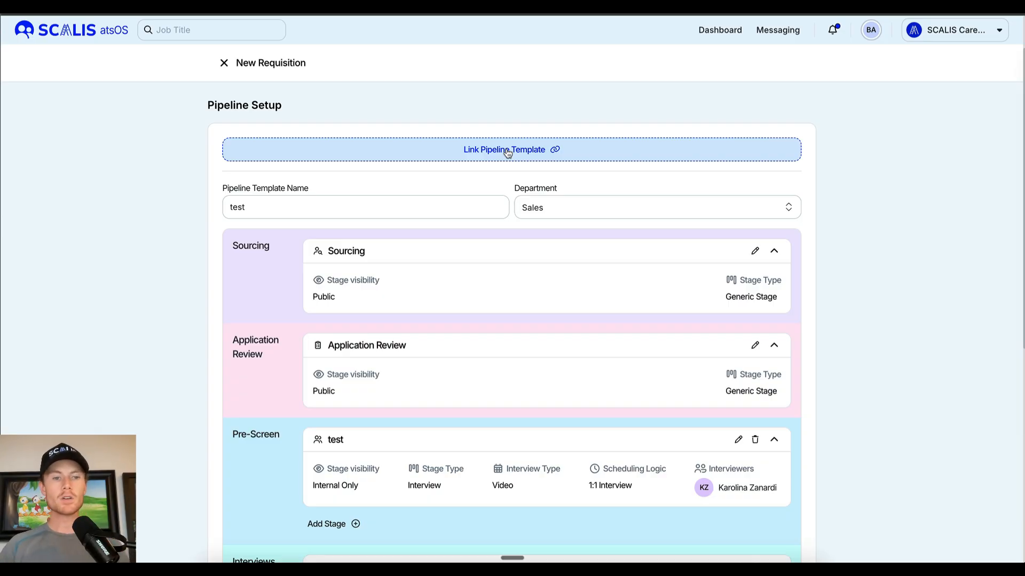
scroll(508, 228, "down", 2)
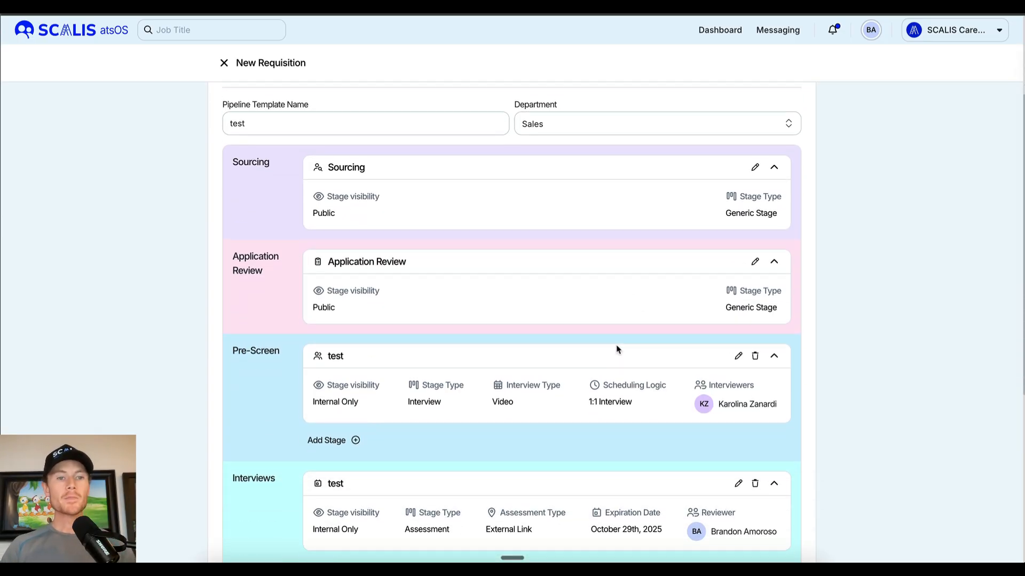
scroll(613, 350, "up", 2)
scroll(403, 343, "down", 4)
scroll(374, 346, "down", 2)
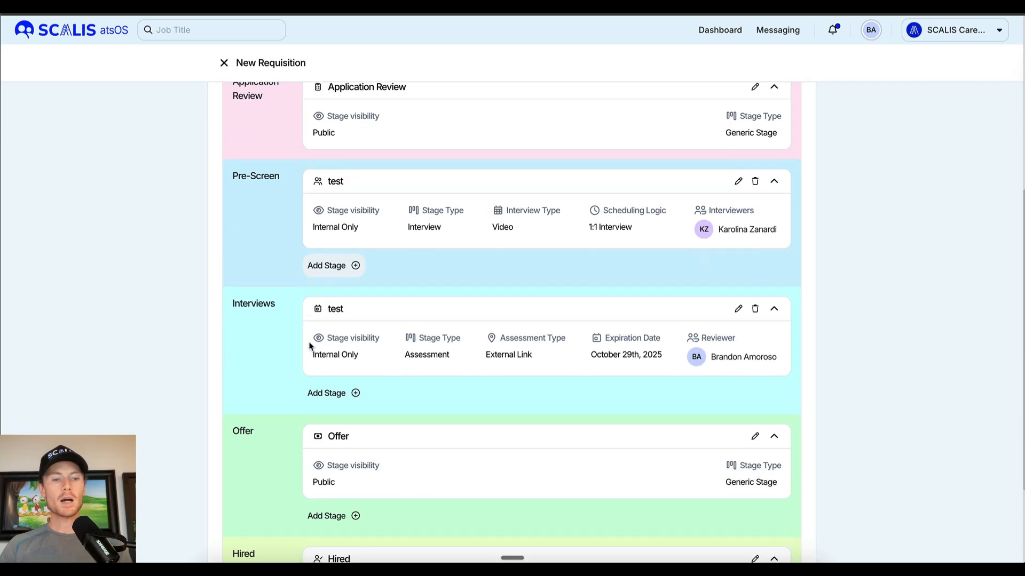
scroll(309, 345, "up", 3)
scroll(253, 160, "down", 1)
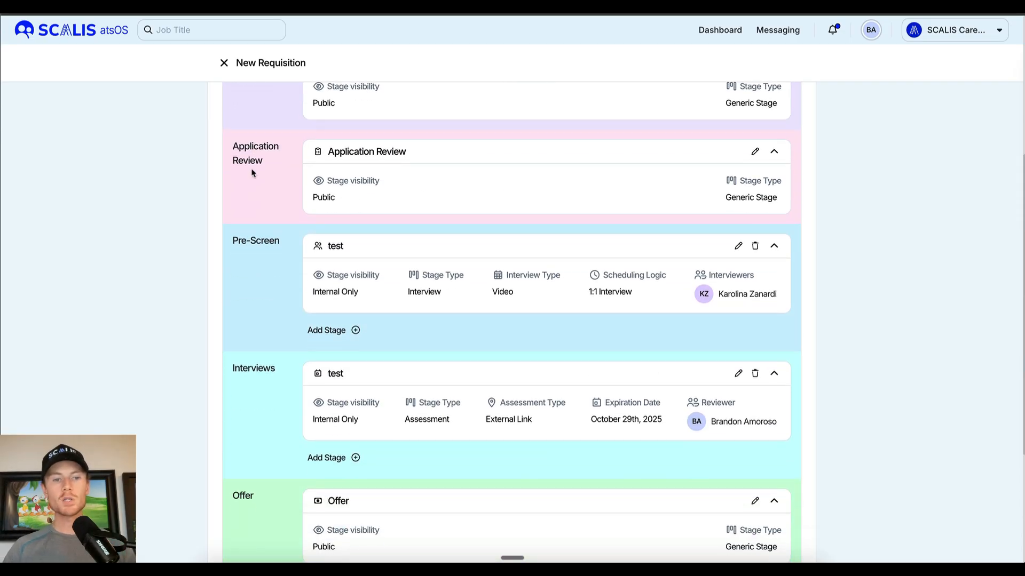
scroll(264, 267, "down", 3)
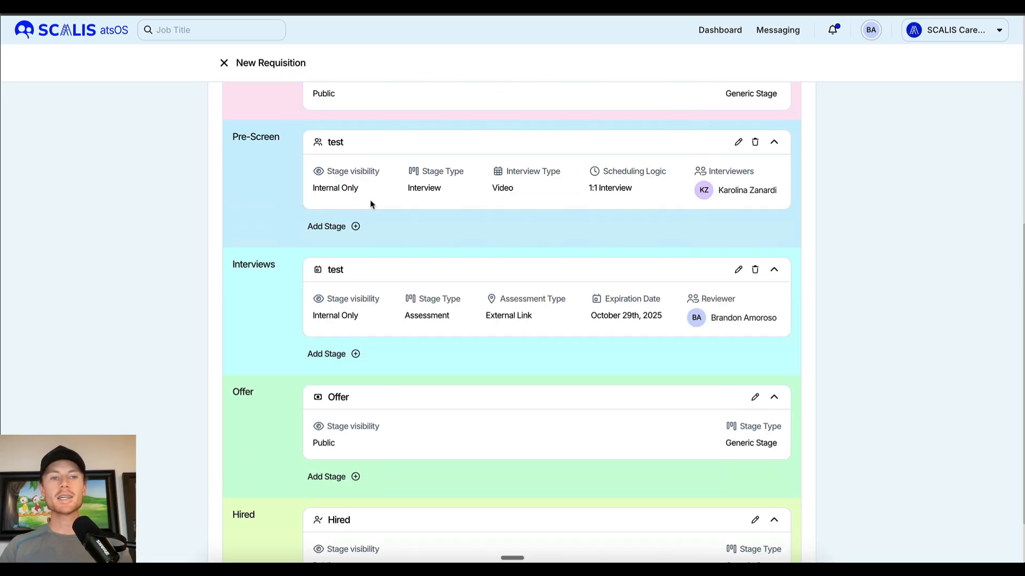
scroll(370, 201, "up", 3)
scroll(486, 372, "down", 1)
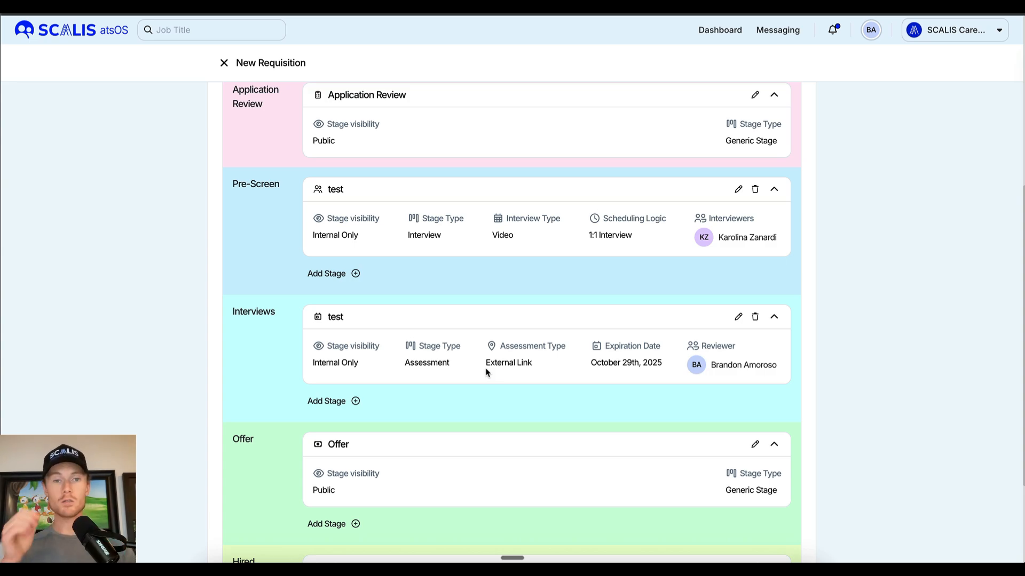
- Start adding a stage to the Pre-Screen section and make it Public so it is shown to applicants
left_click(312, 276)
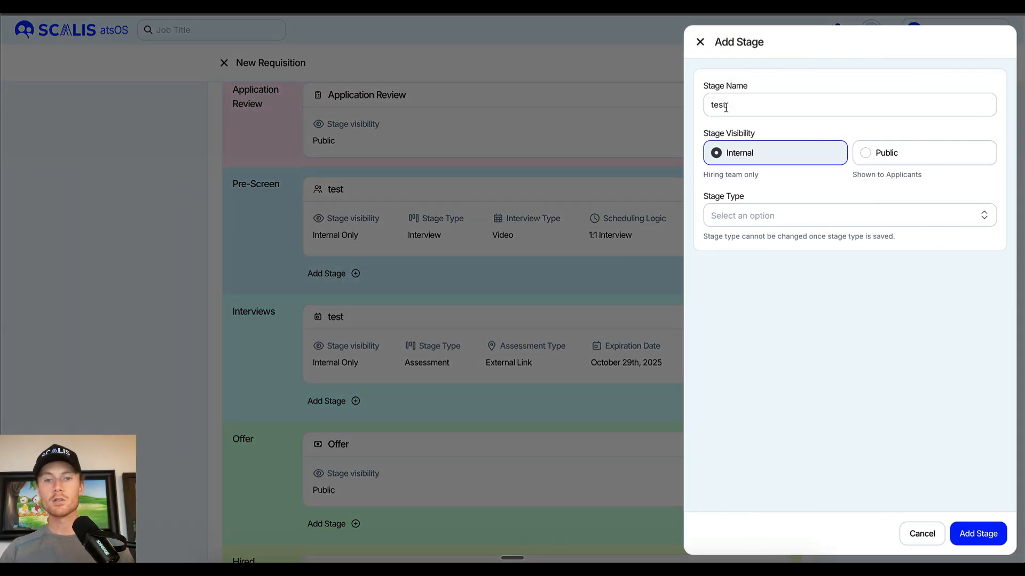
left_click_drag(726, 106, 702, 100)
left_click(826, 69)
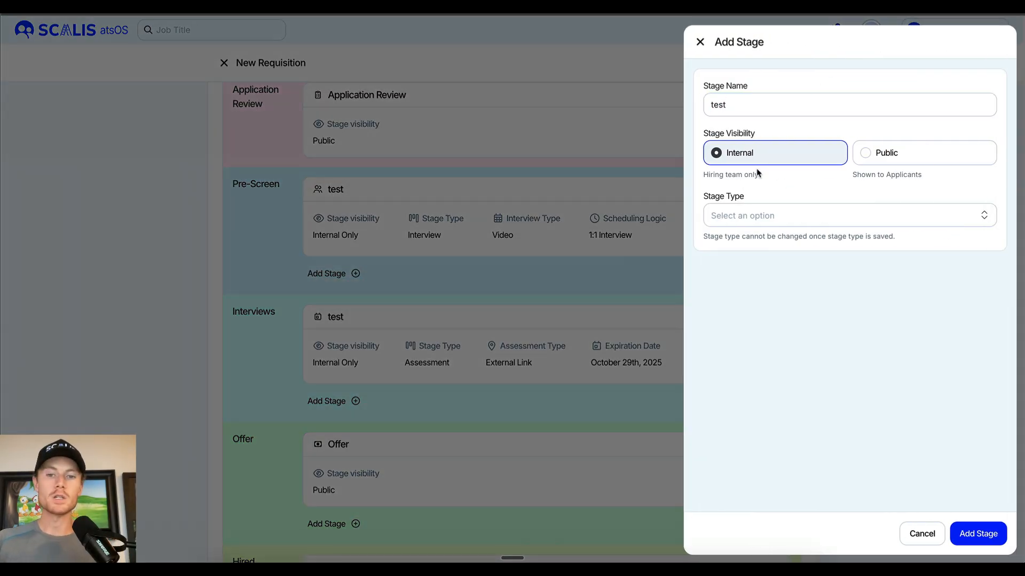
left_click(889, 156)
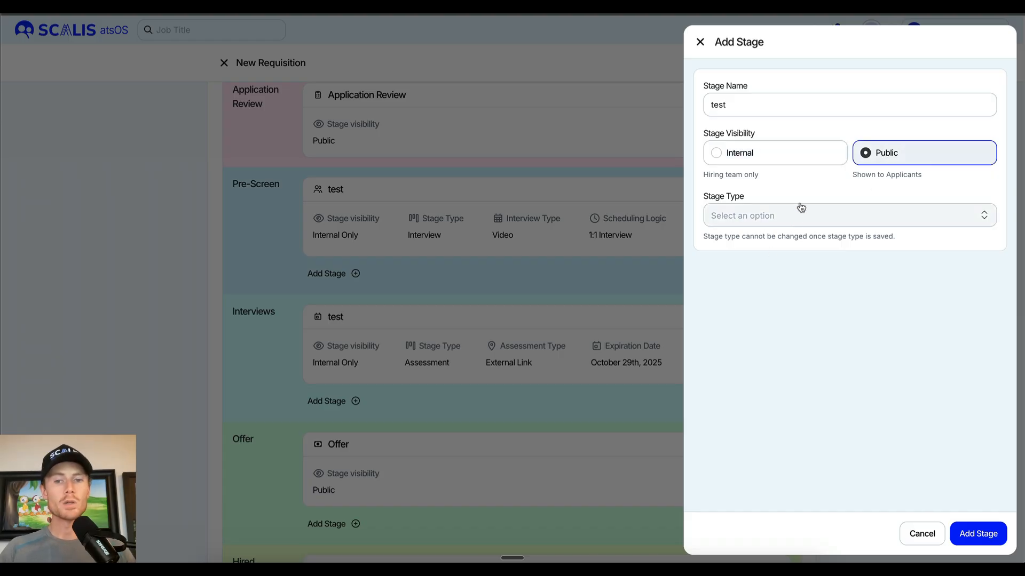
- Set the new Pre-Screen stage's type to Review and assign a reviewer to it
left_click(825, 218)
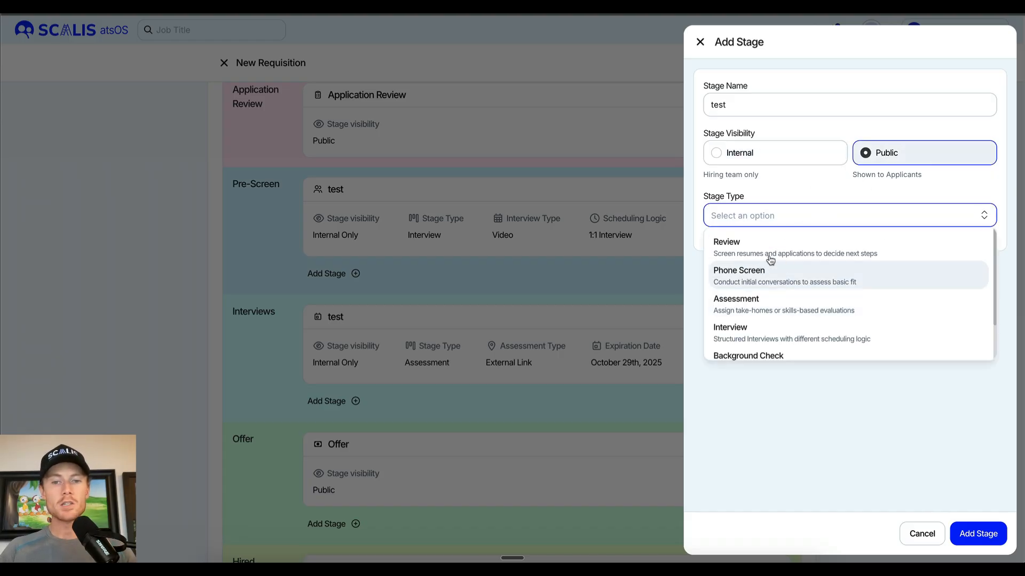
scroll(770, 260, "down", 3)
scroll(770, 260, "up", 2)
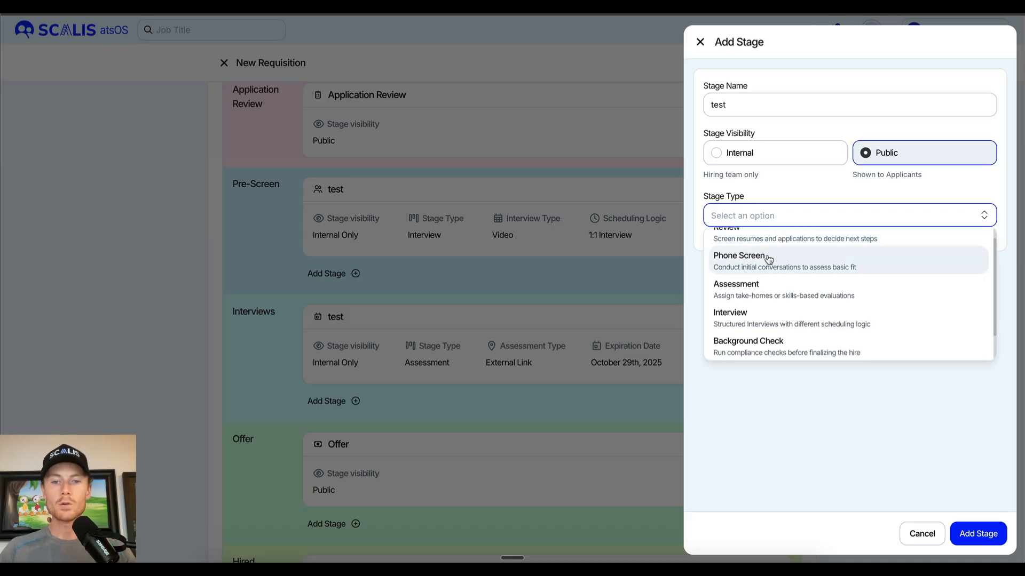
scroll(769, 260, "down", 1)
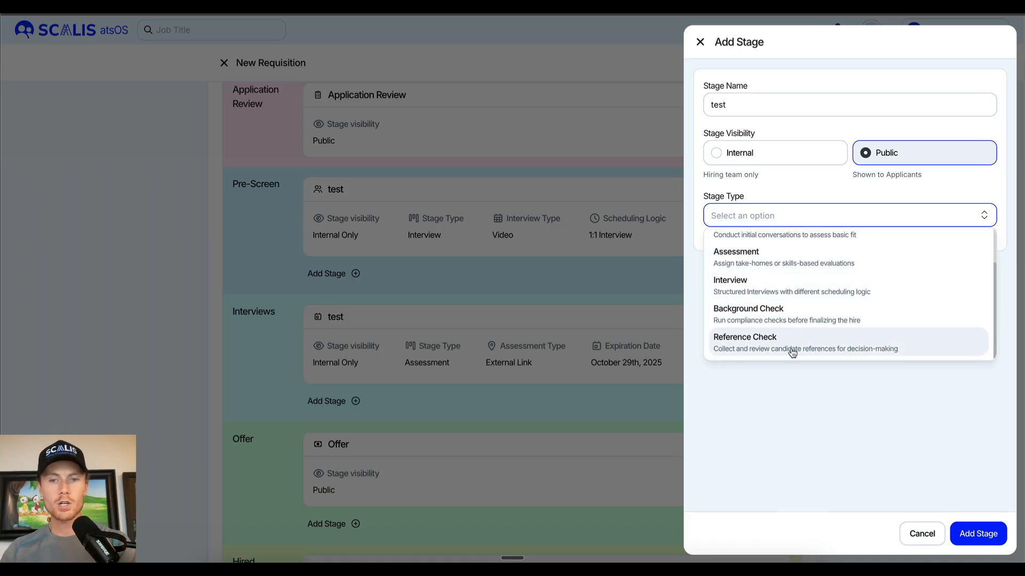
scroll(793, 353, "up", 2)
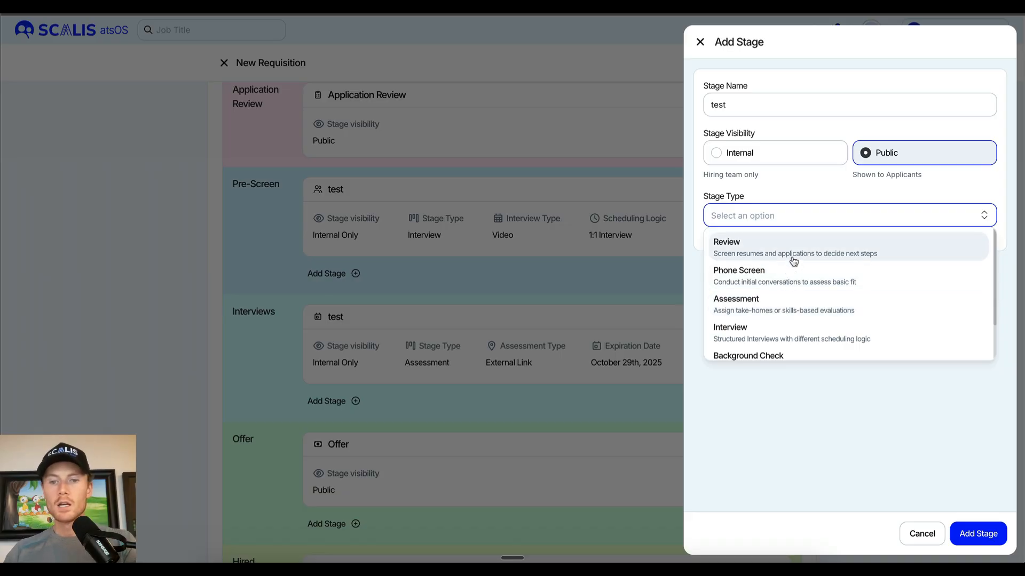
left_click(793, 261)
left_click(851, 275)
left_click(800, 305)
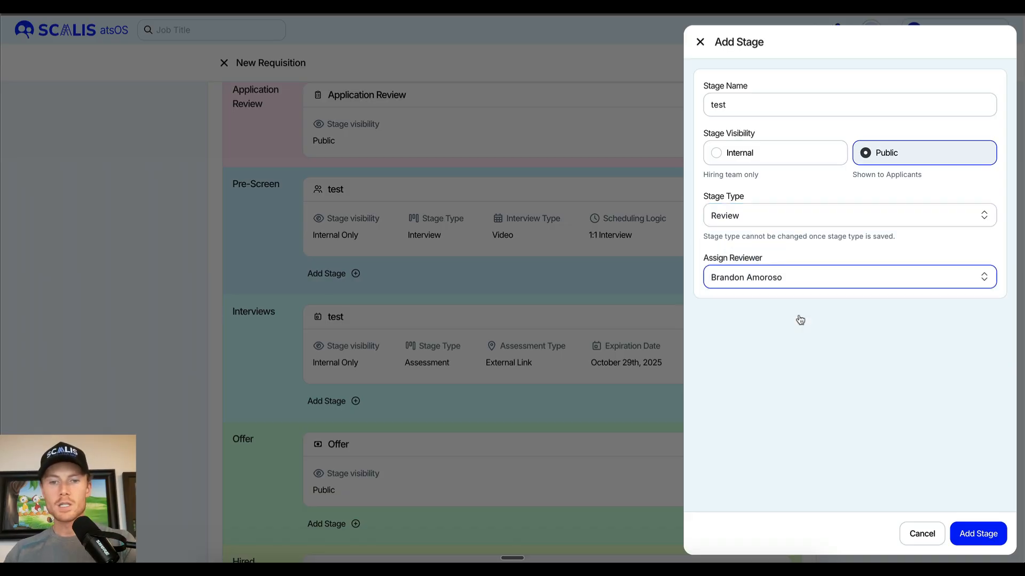
- Change the stage type to Phone Screen and its interview type to Video Call after trying Phone Call
left_click(800, 219)
left_click(795, 273)
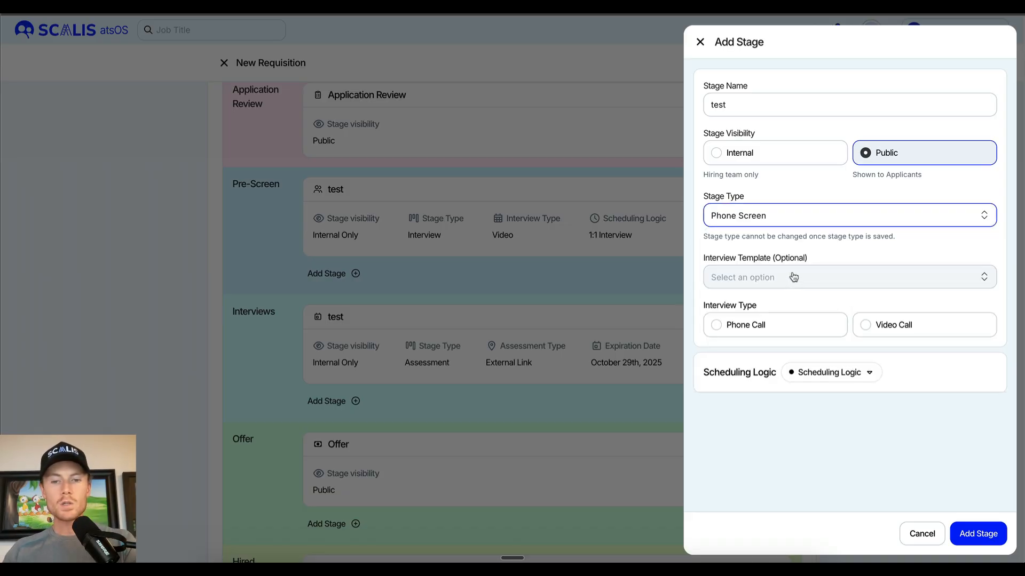
left_click(803, 284)
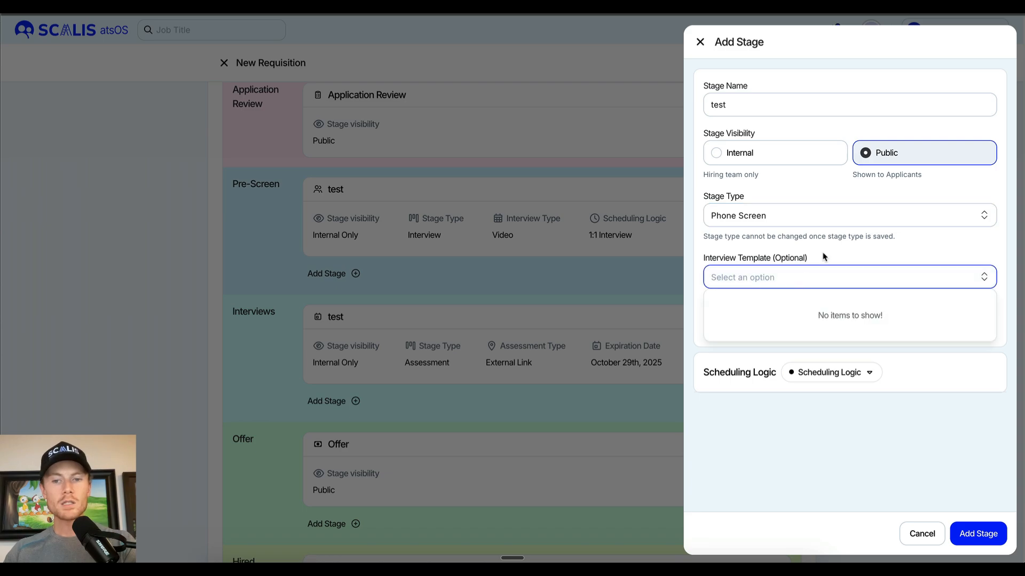
left_click(815, 263)
left_click(777, 326)
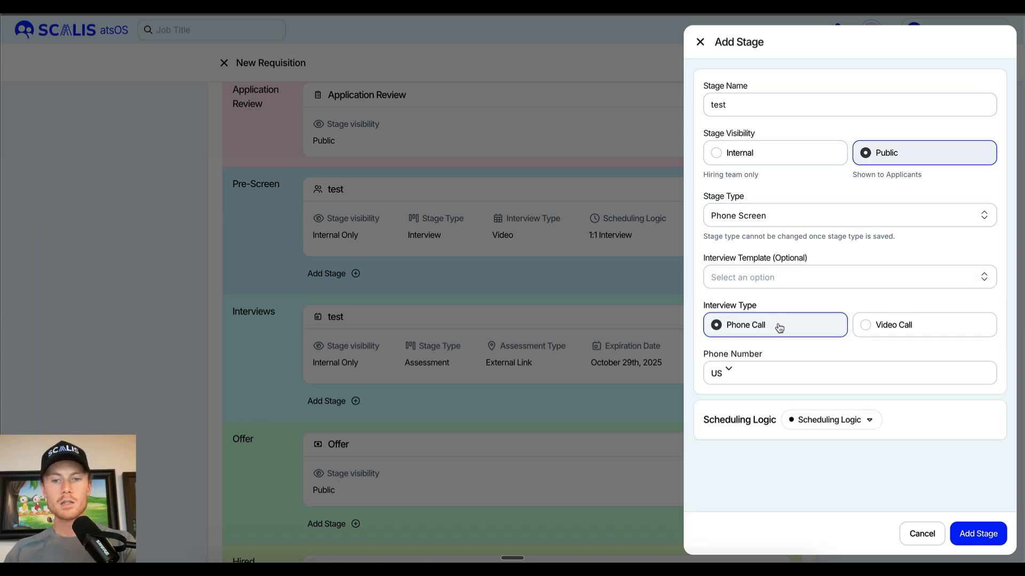
left_click(890, 328)
left_click(829, 374)
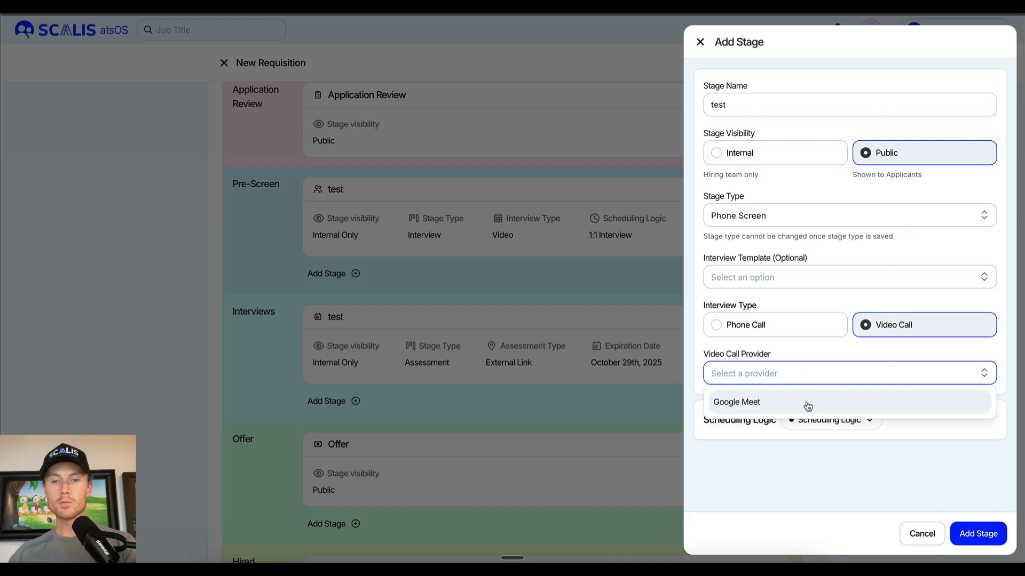
- Set the phone screen's scheduling logic to 1:1 Interview and review its fields
left_click(770, 219)
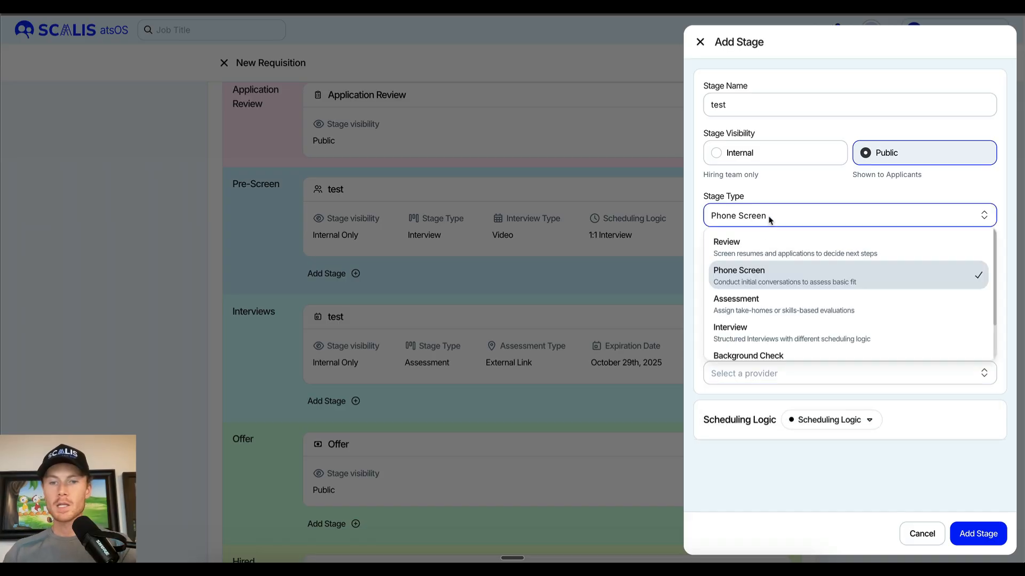
left_click(836, 427)
left_click(836, 427)
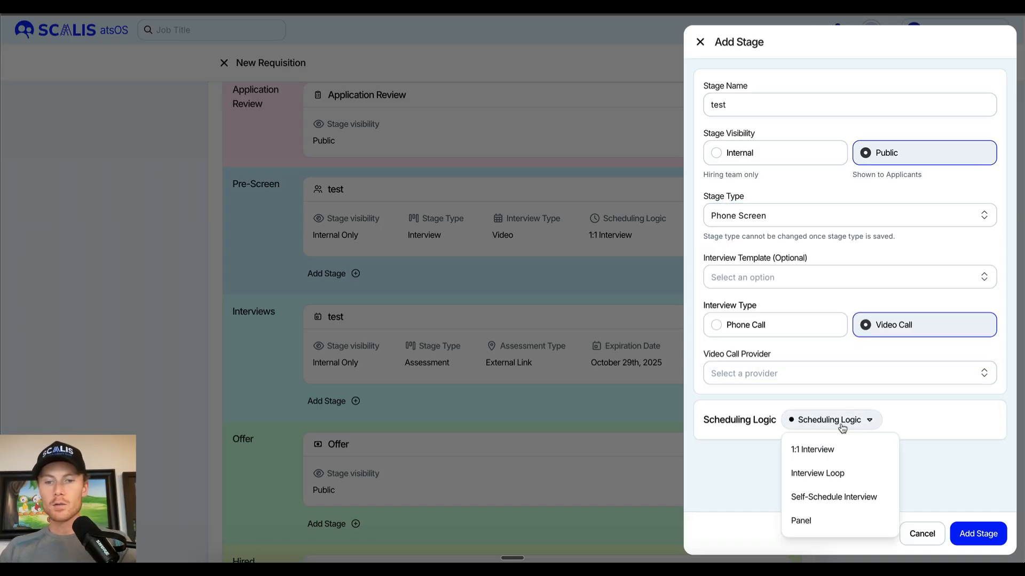
left_click(863, 459)
scroll(849, 427, "down", 3)
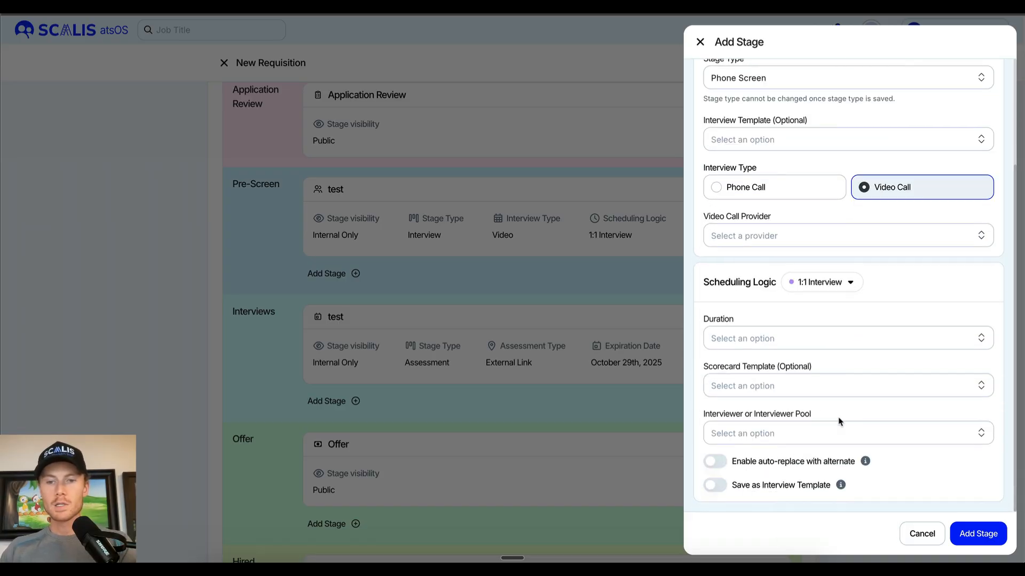
- Try the Interview Loop, Self-Schedule Interview and Panel scheduling logic options, and return to 1:1 Interview
left_click(812, 295)
left_click(841, 335)
left_click(829, 367)
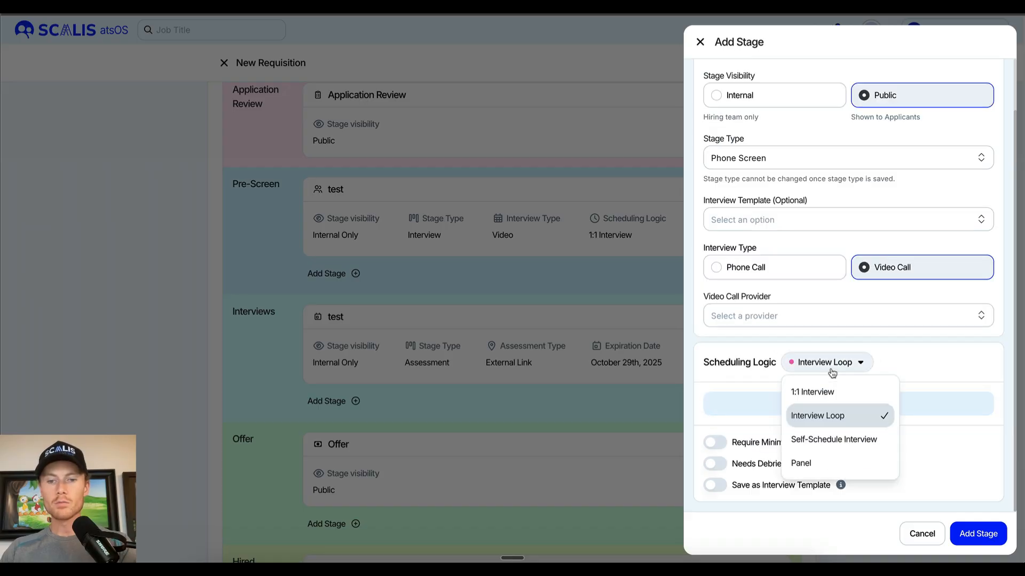
left_click(838, 446)
left_click(842, 365)
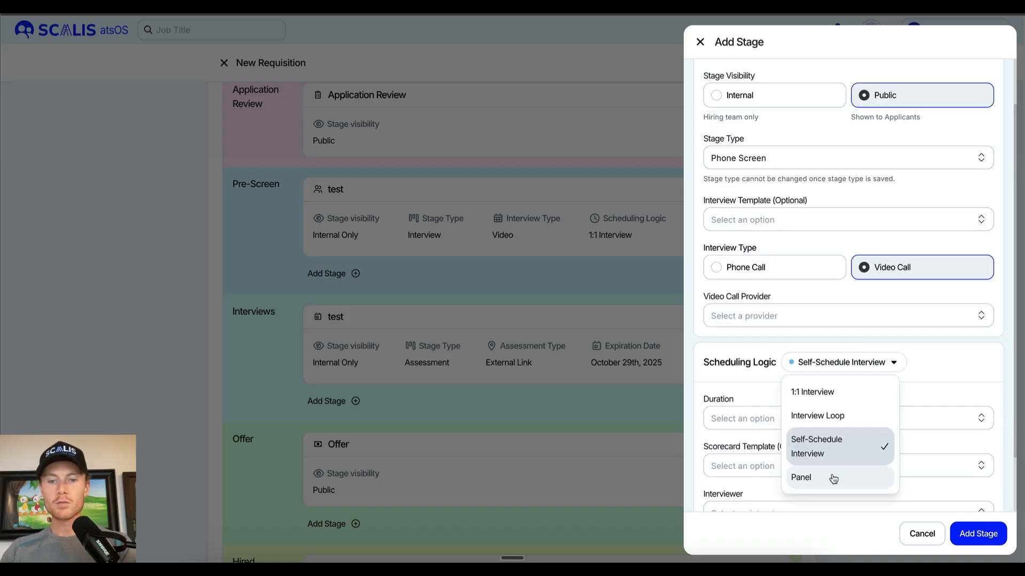
left_click(834, 477)
left_click(824, 362)
left_click(817, 389)
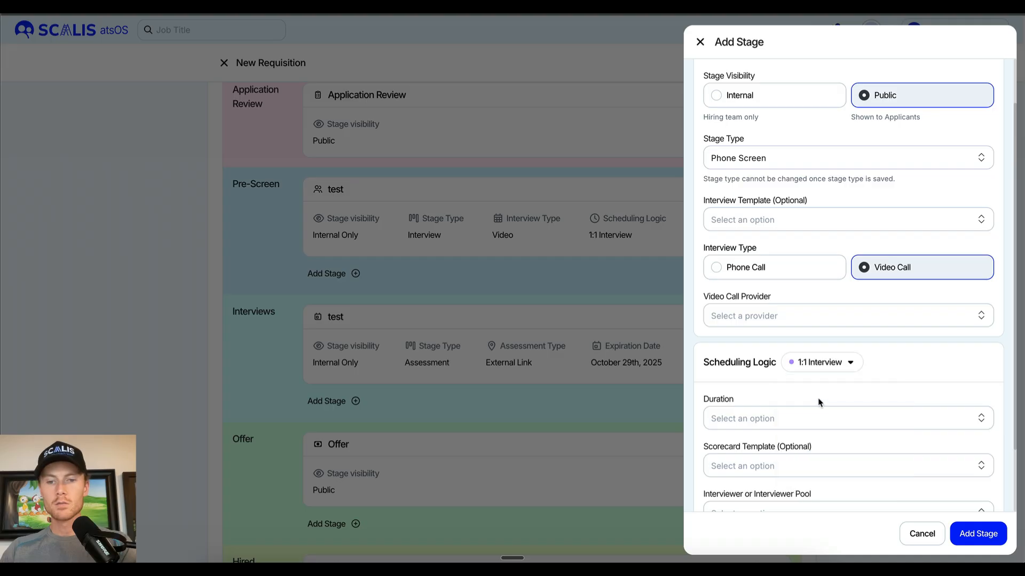
scroll(782, 358, "up", 3)
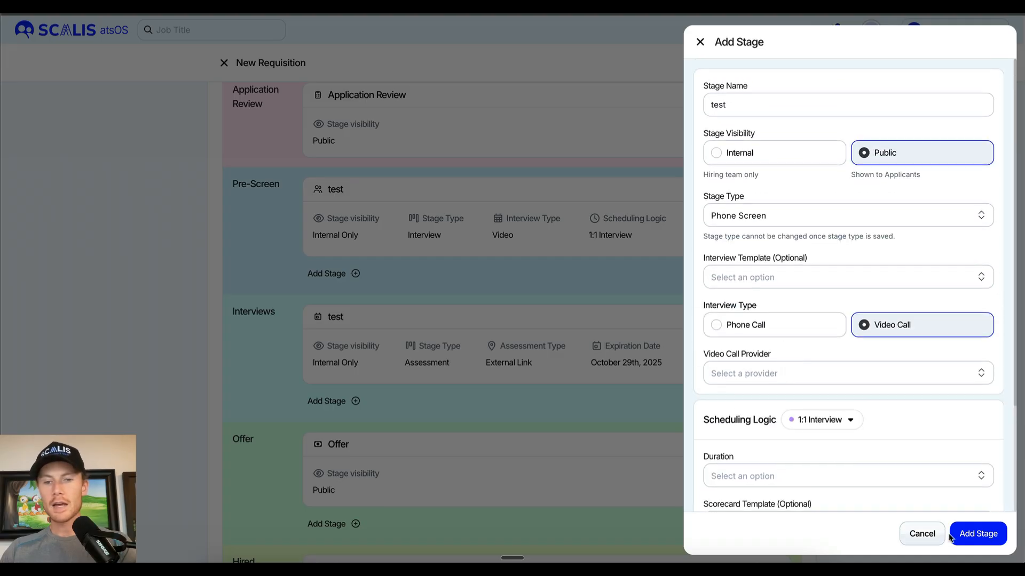
- Change the stage type to Assessment and choose Take-Home as the assessment type
left_click(802, 216)
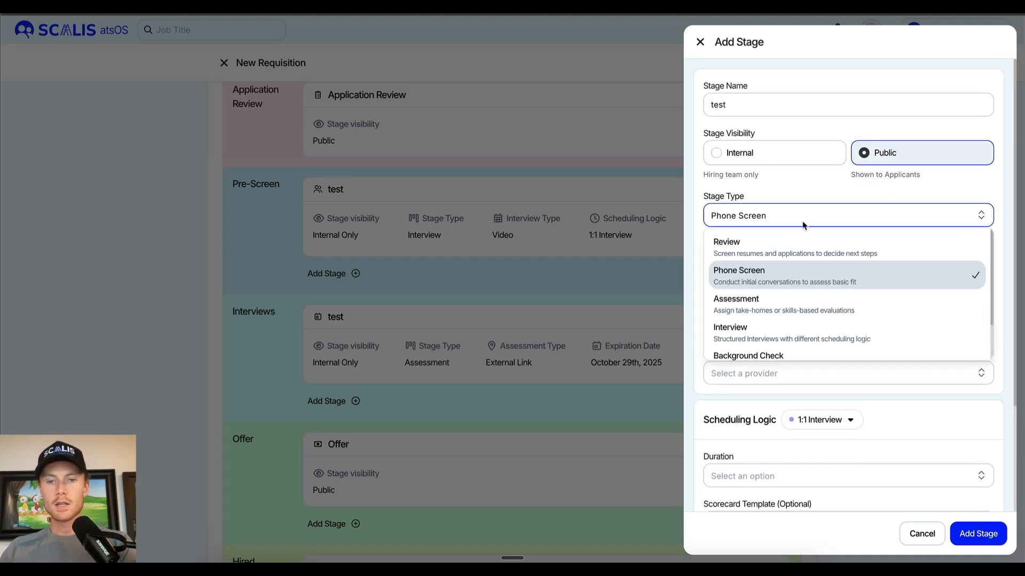
left_click(789, 297)
left_click(762, 288)
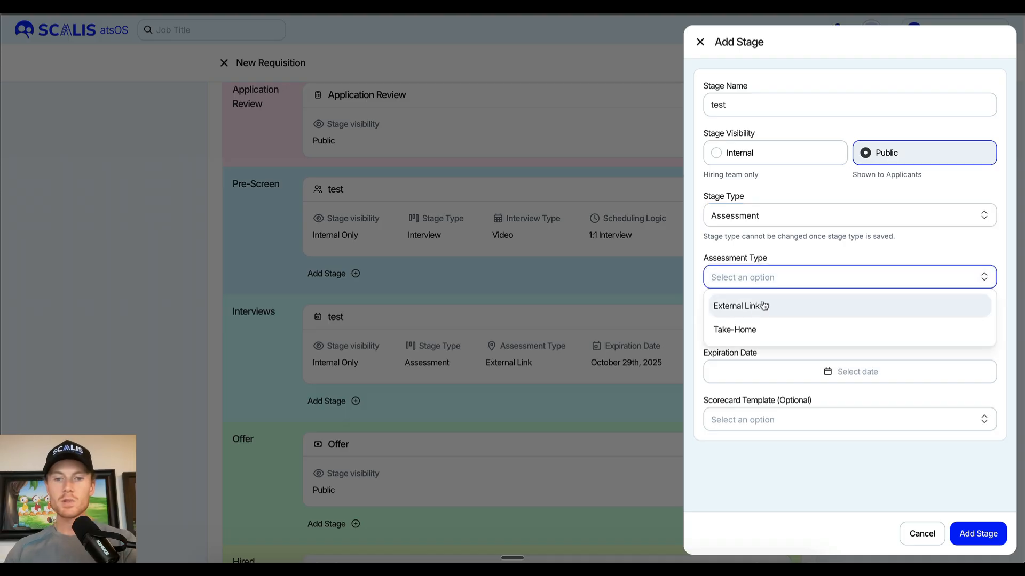
left_click(757, 328)
scroll(764, 376, "down", 3)
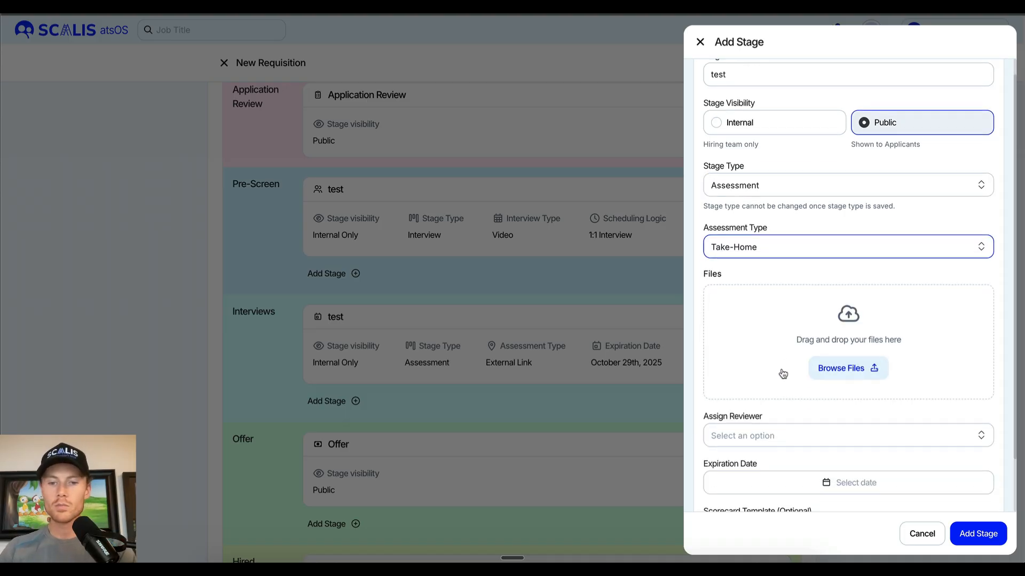
- Switch the assessment type to External Link and check the selectable reviewers and scorecard templates
left_click(821, 201)
left_click(800, 227)
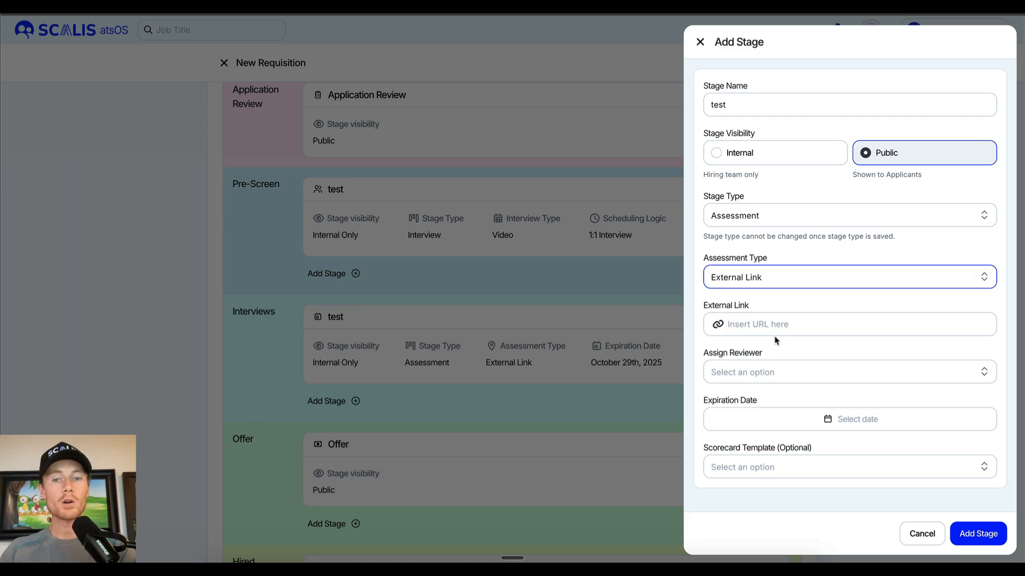
left_click(779, 370)
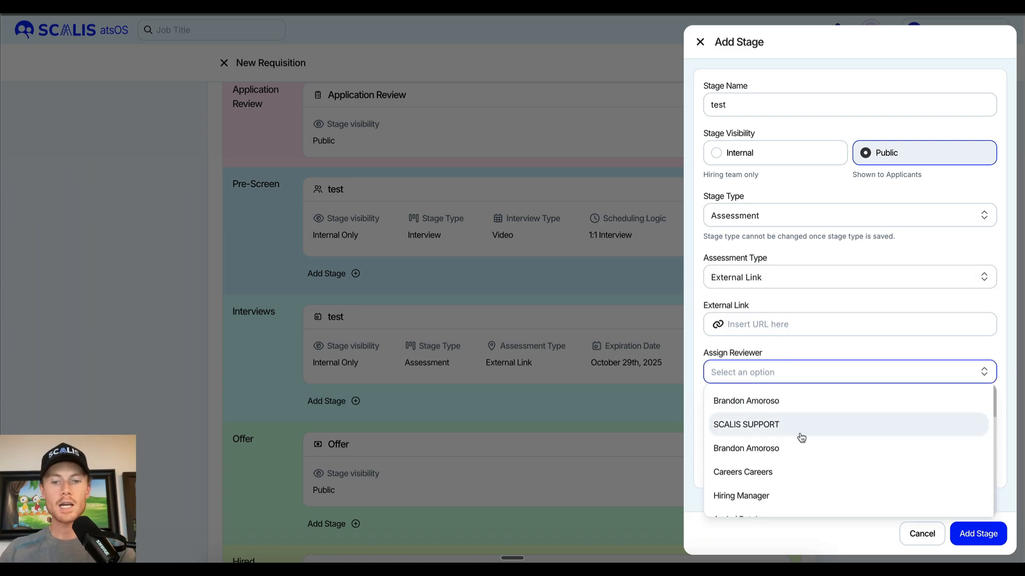
left_click(847, 361)
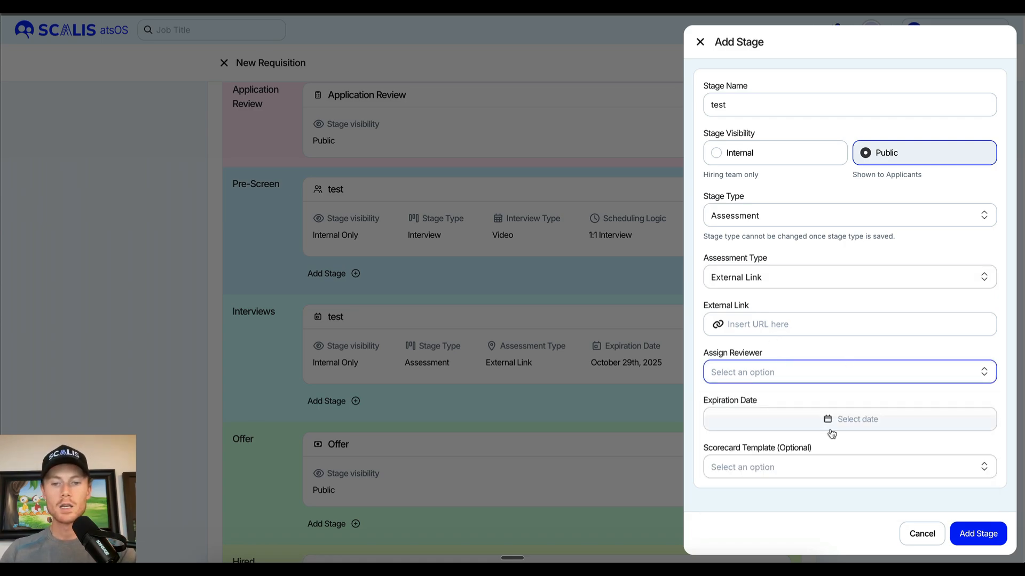
left_click(826, 465)
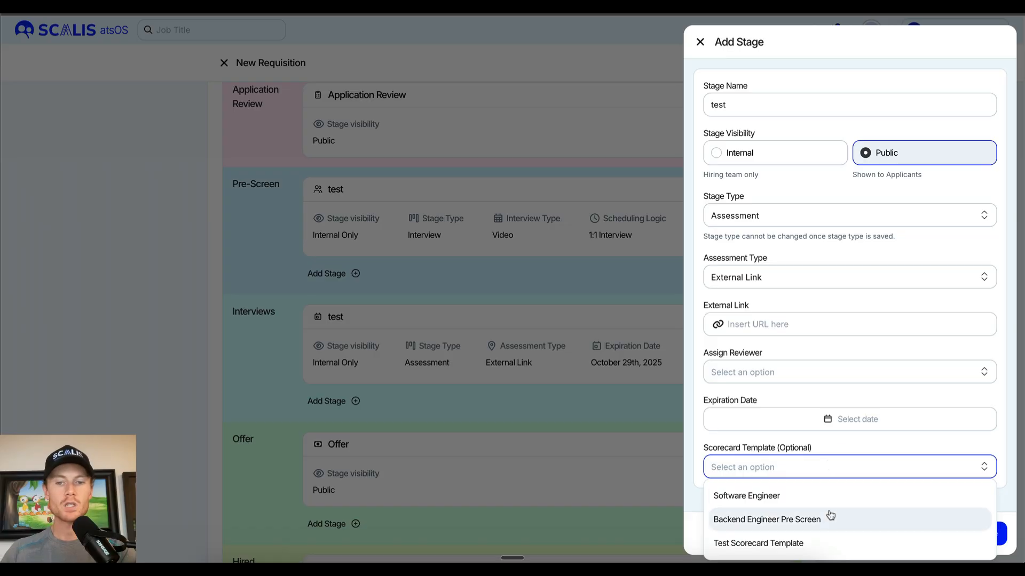
left_click(806, 433)
- Change the stage type to Interview and apply the Engineer Interviews template, reviewing its prefilled settings
left_click(795, 215)
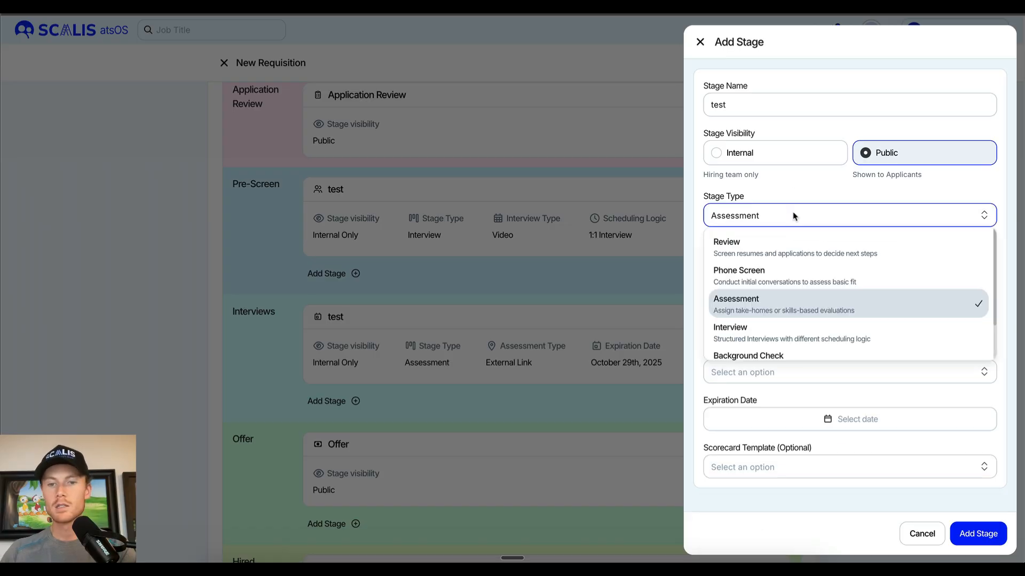
scroll(798, 267, "down", 1)
left_click(814, 280)
left_click(803, 283)
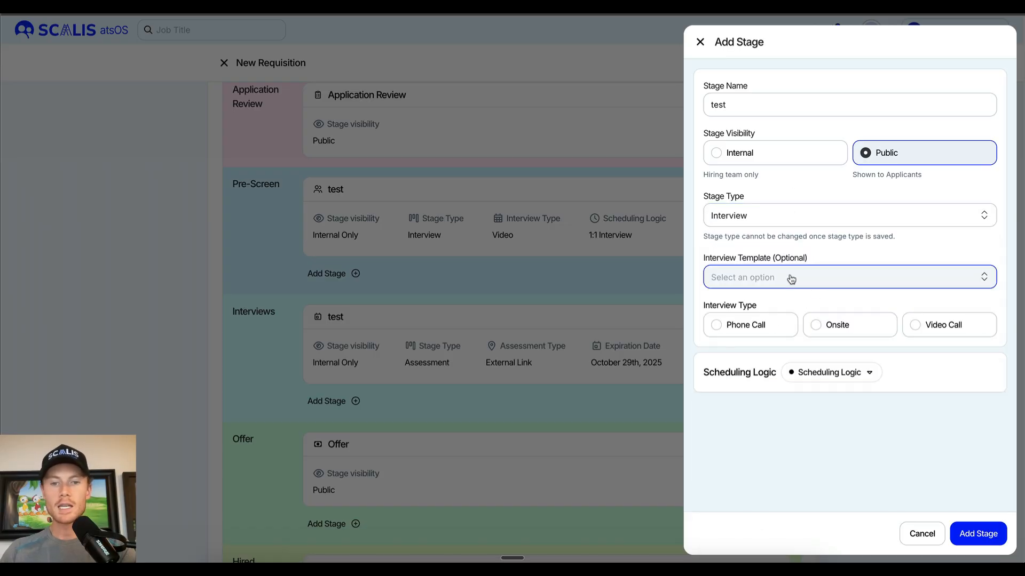
left_click(747, 307)
scroll(778, 275, "down", 5)
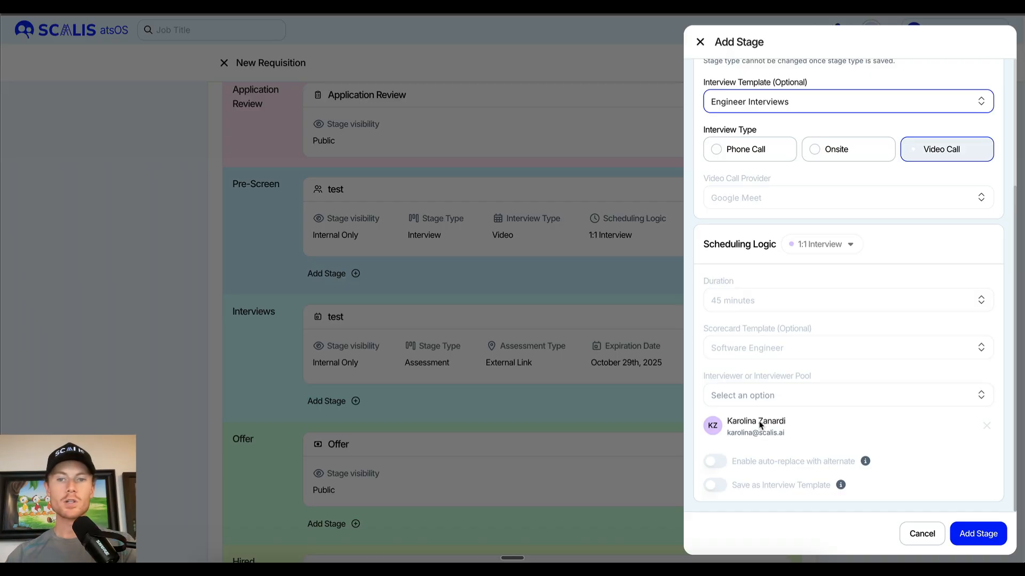
left_click(819, 105)
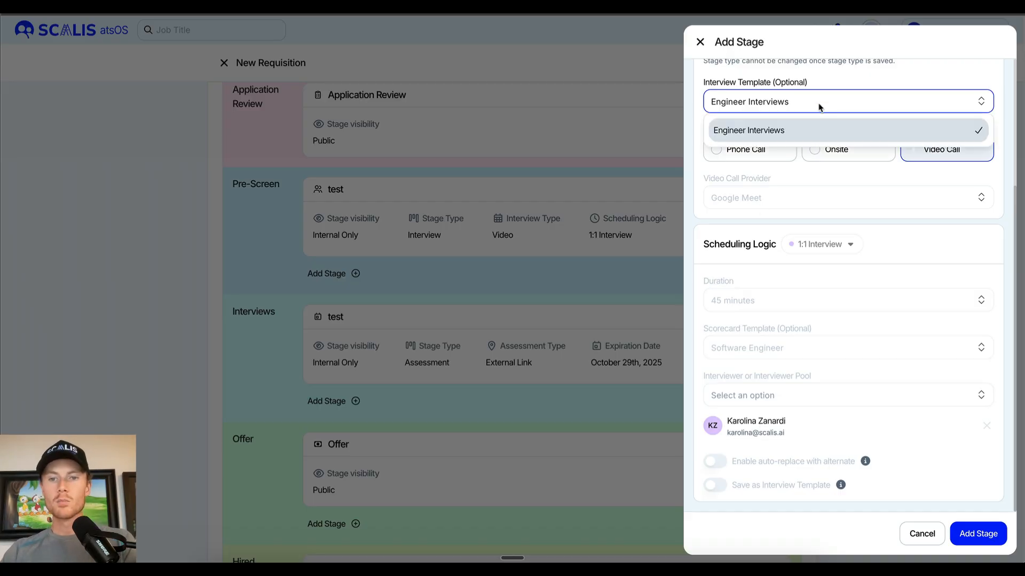
left_click(878, 73)
scroll(853, 133, "up", 3)
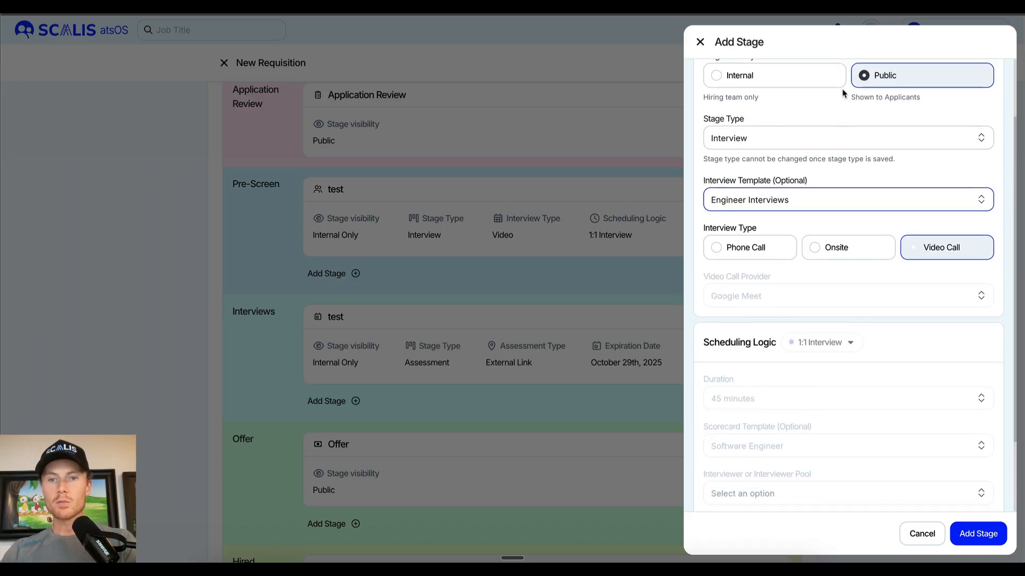
- Clear the applied interview template by switching the stage type to Assessment and back to Interview
left_click(796, 137)
left_click(780, 226)
left_click(791, 216)
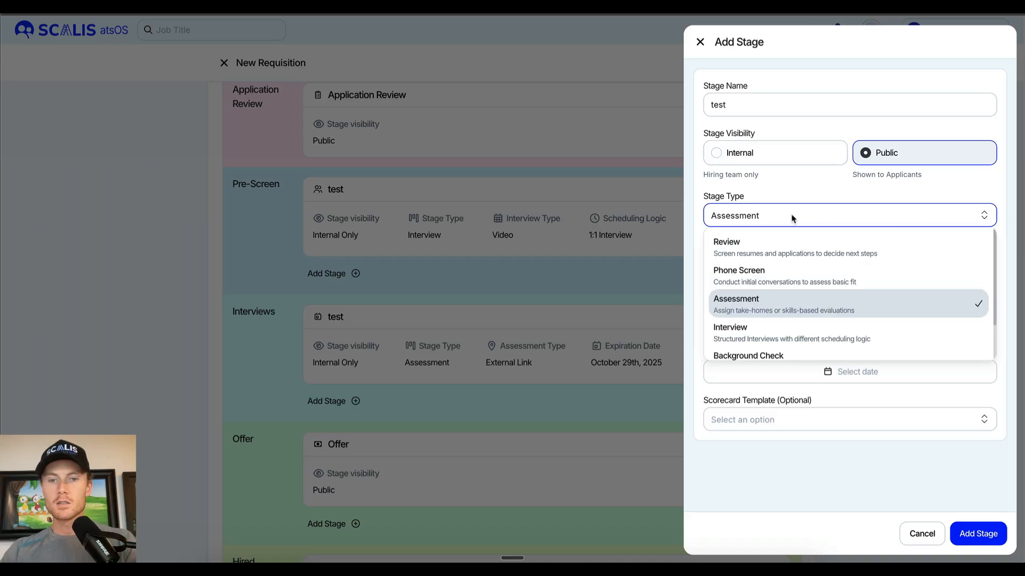
left_click(791, 332)
left_click(837, 287)
left_click(842, 282)
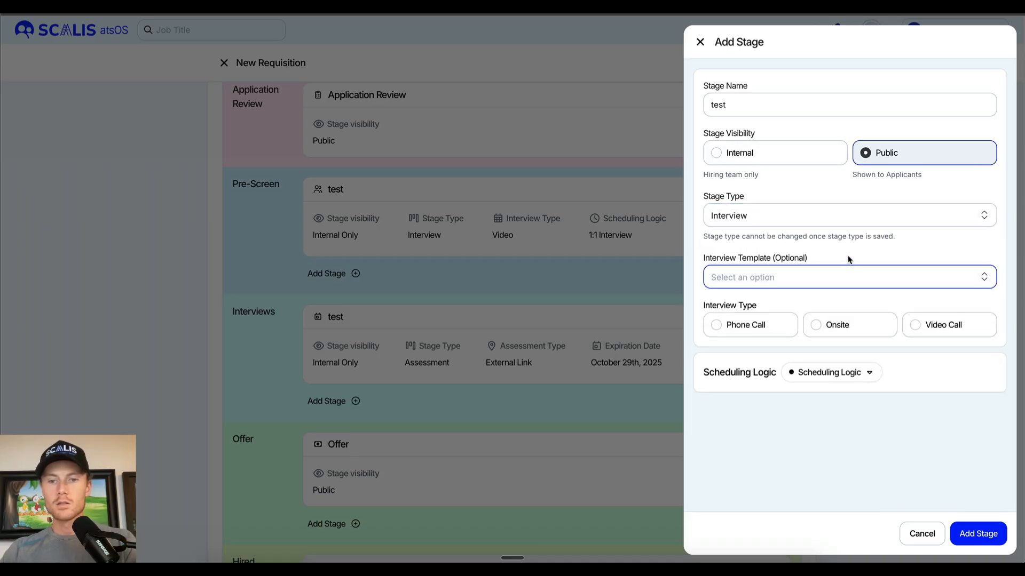
- Set the interview type to Video Call with Google Meet as the provider
left_click(923, 335)
left_click(823, 375)
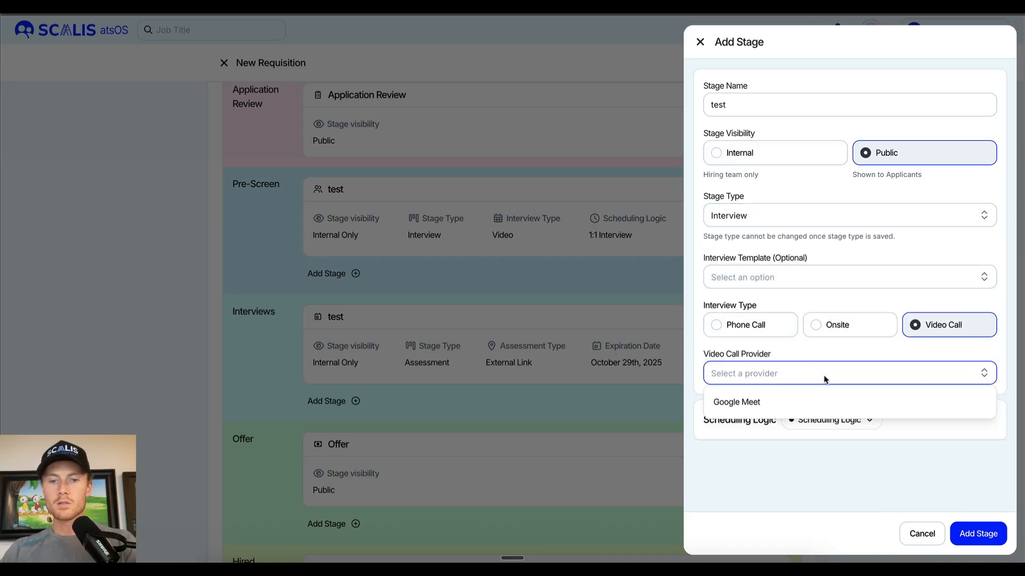
left_click(812, 407)
- Set the scheduling logic to Interview Loop and add an interview segment to it
left_click(832, 420)
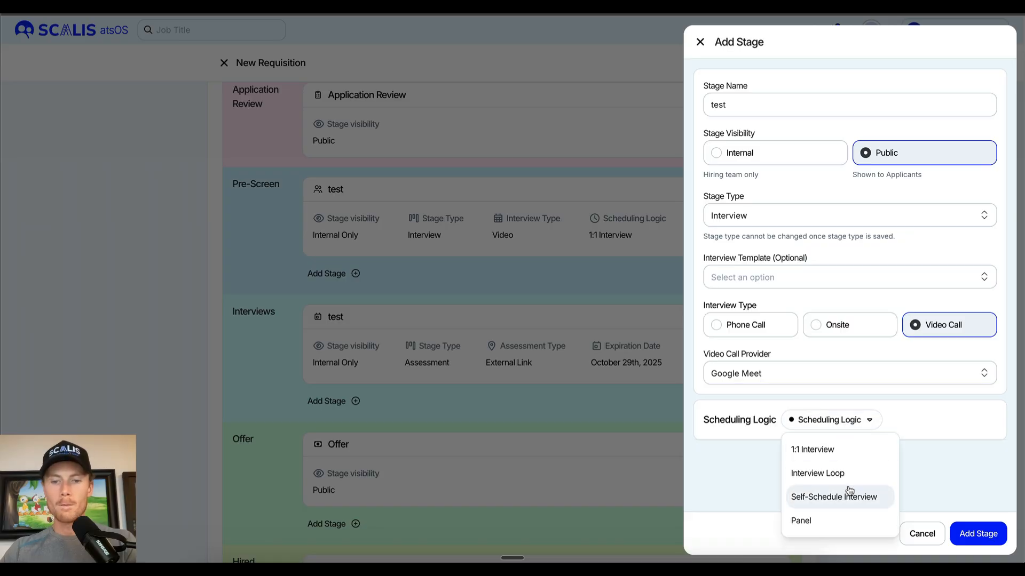
left_click(849, 472)
scroll(831, 374, "down", 1)
left_click(838, 404)
scroll(848, 320, "down", 3)
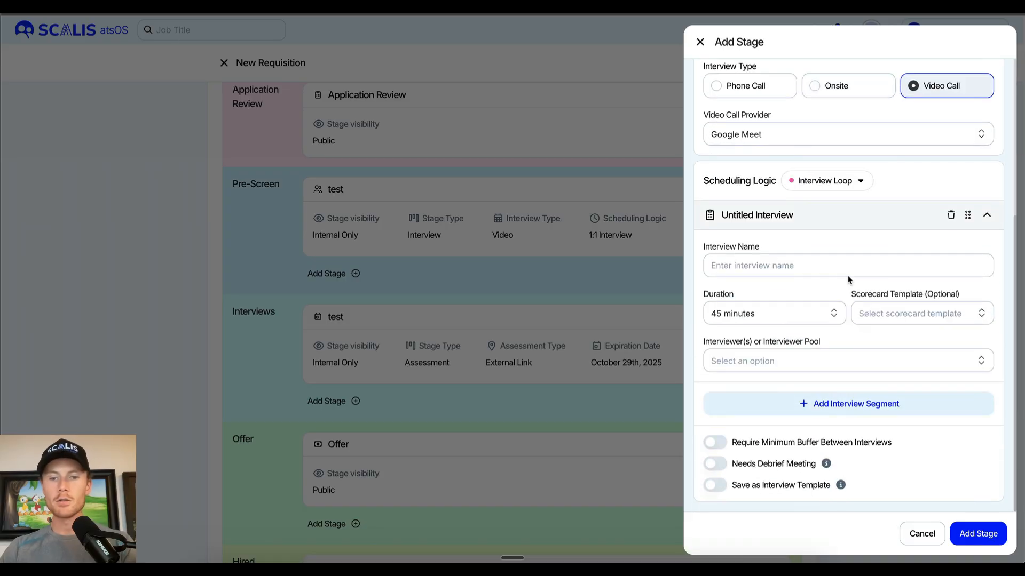
- Name the first interview segment test, use the Software Engineer scorecard template, set its duration to 30 minutes, and assign an individual interviewer
left_click(791, 271)
type("test")
left_click(907, 313)
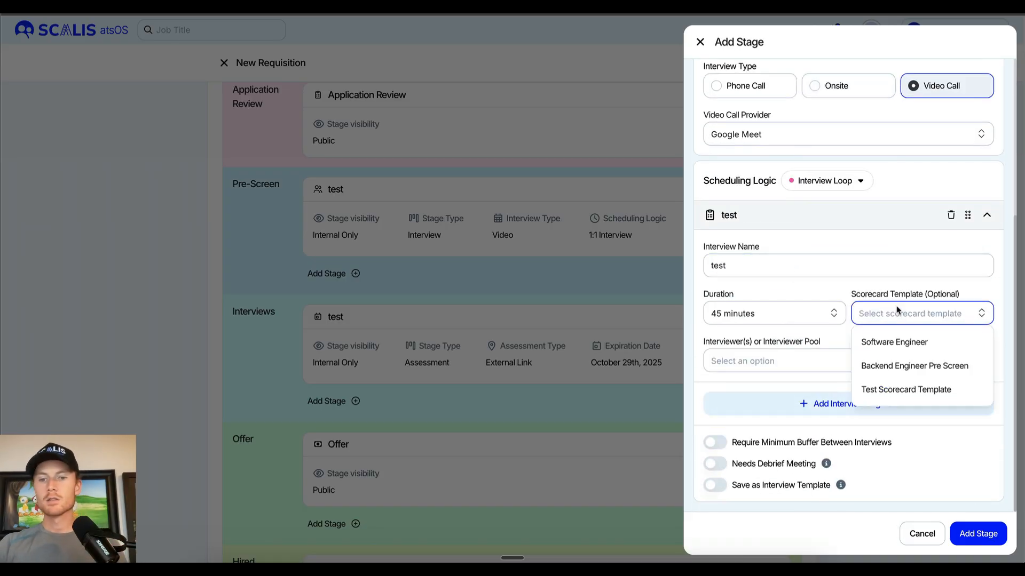
left_click(907, 340)
left_click(769, 316)
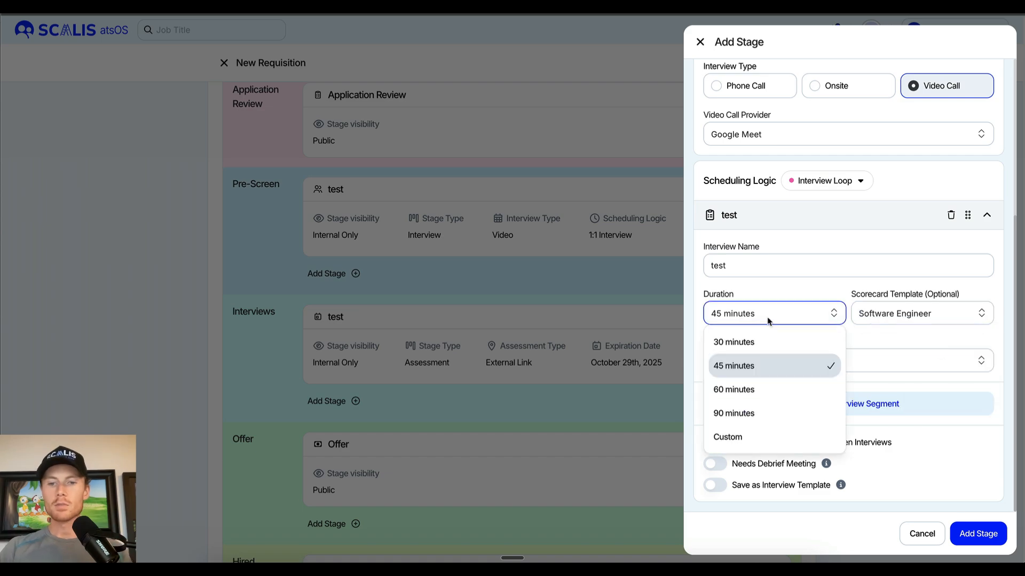
left_click(782, 341)
left_click(822, 363)
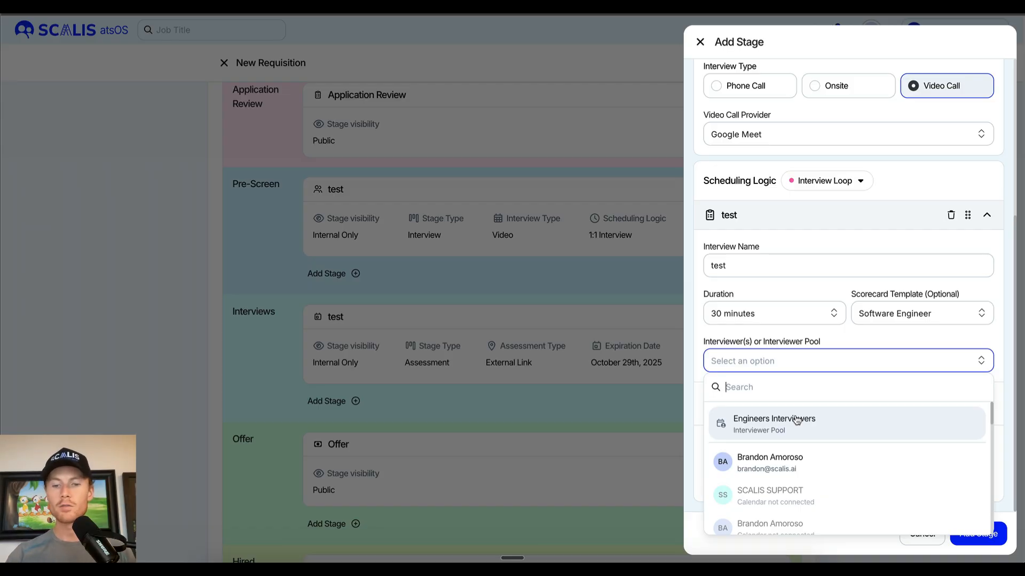
left_click(784, 466)
scroll(865, 336, "down", 1)
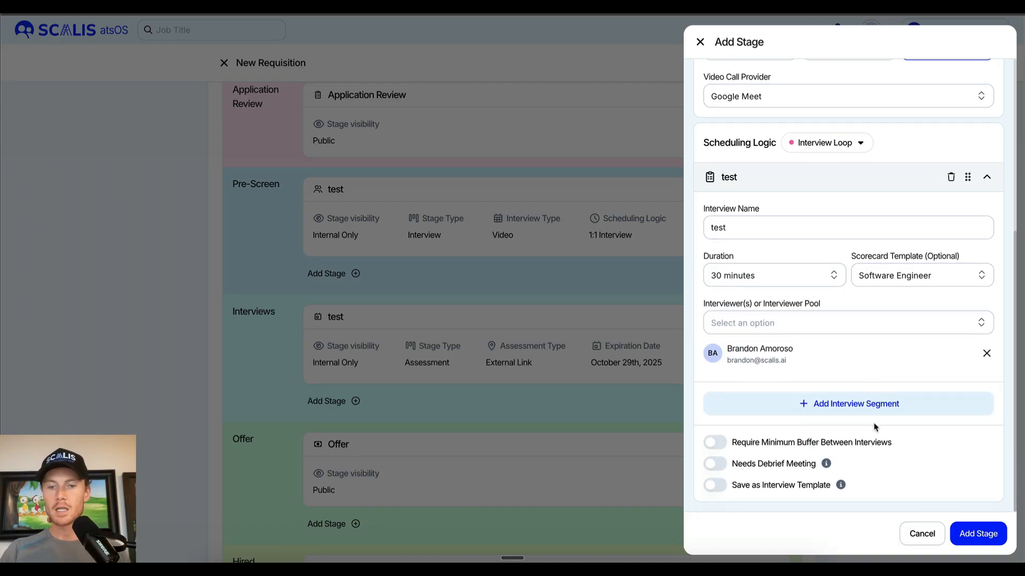
- Add a second interview segment and enable the minimum buffer between interviews, the debrief meeting, and saving as an interview template
left_click(873, 407)
scroll(854, 309, "down", 5)
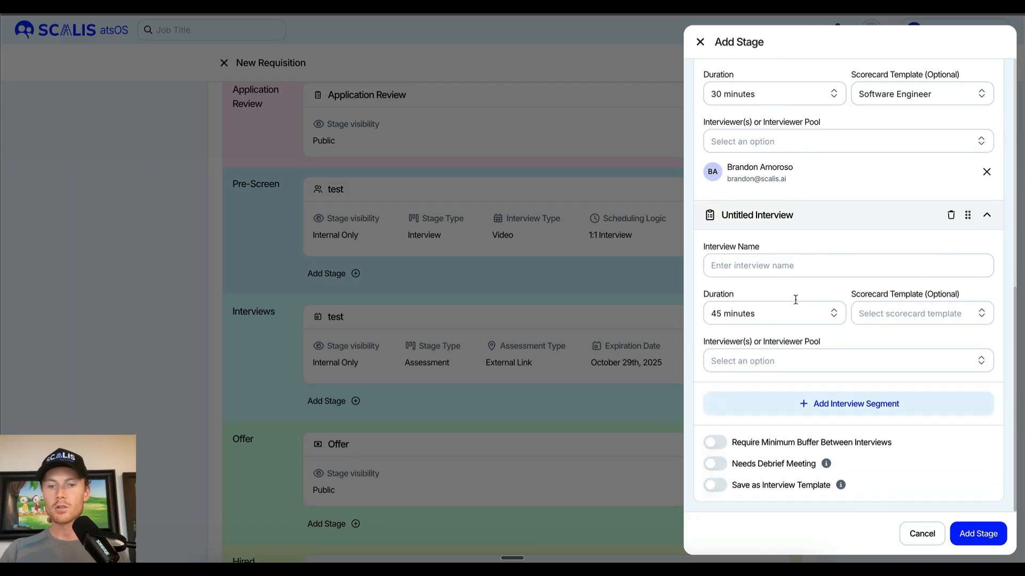
left_click(709, 444)
scroll(842, 462, "down", 1)
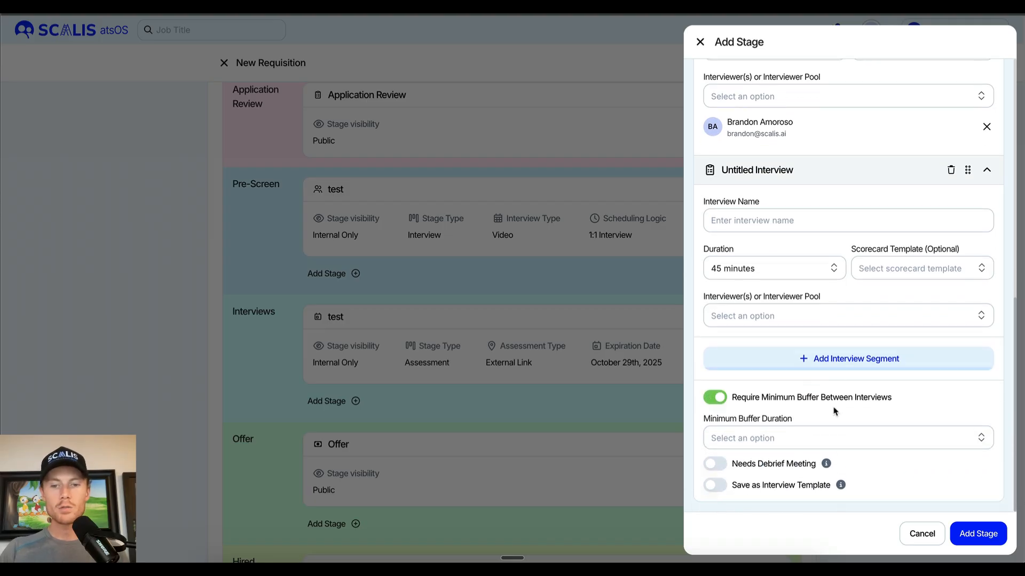
left_click(712, 465)
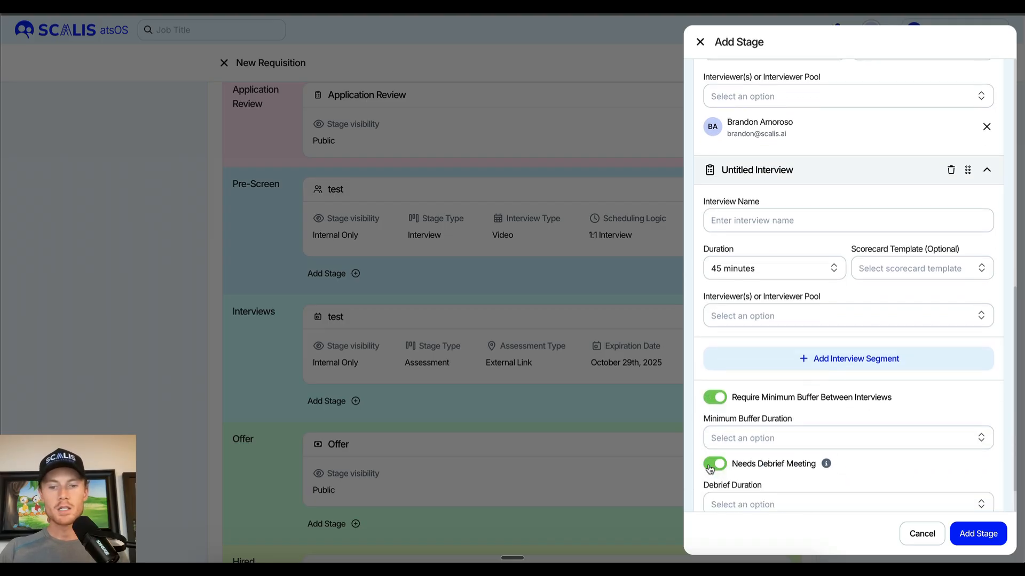
scroll(717, 488, "down", 1)
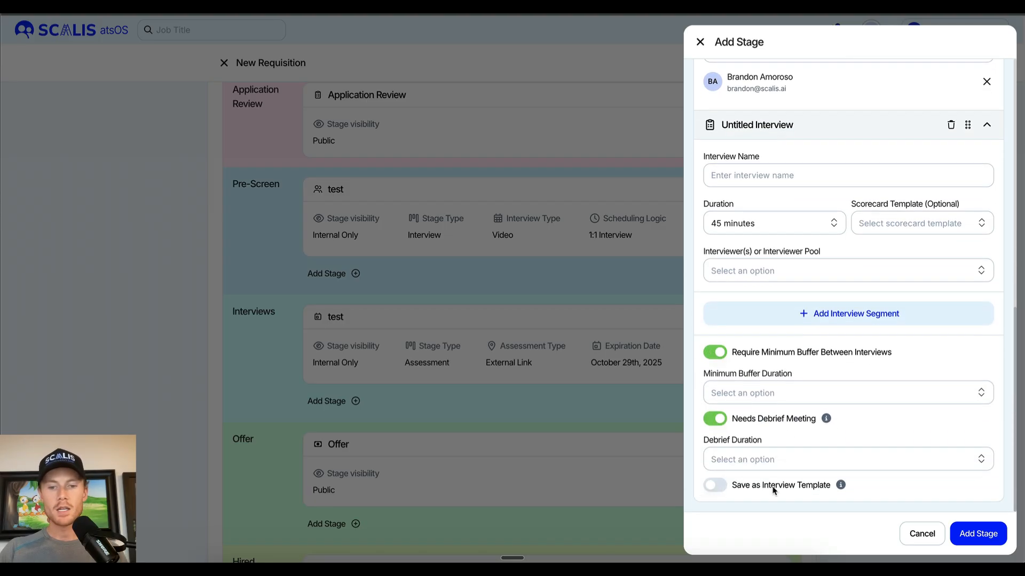
left_click(714, 485)
- Change the stage type to Background Check and choose Checker as the provider
scroll(848, 470, "up", 10)
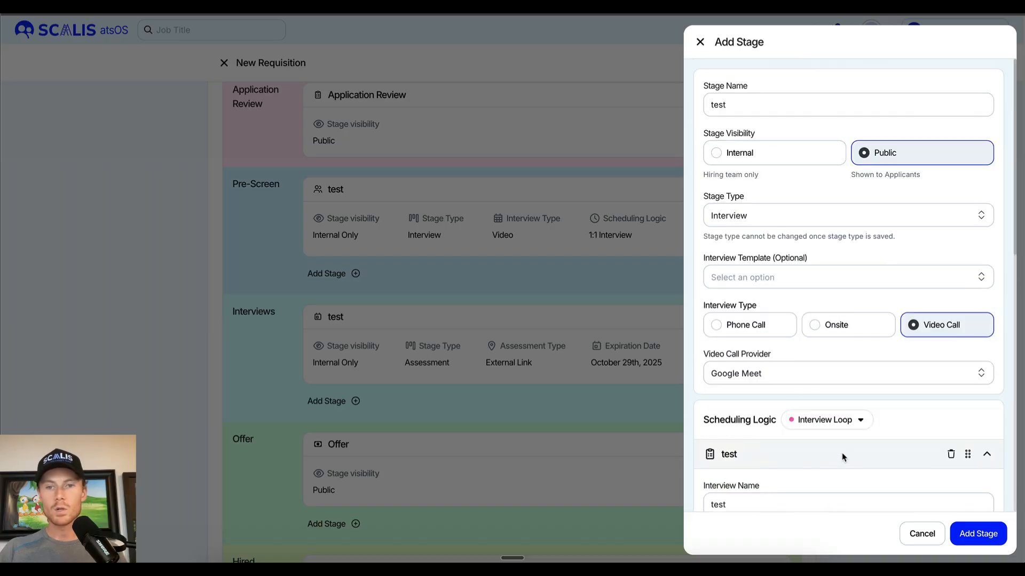
left_click(835, 217)
scroll(773, 327, "down", 1)
left_click(782, 317)
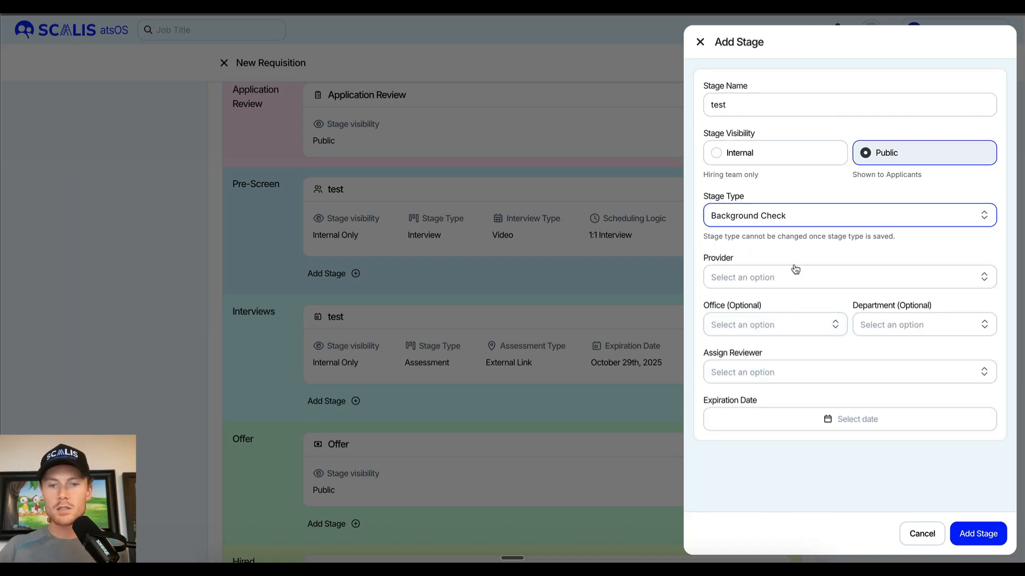
left_click(823, 269)
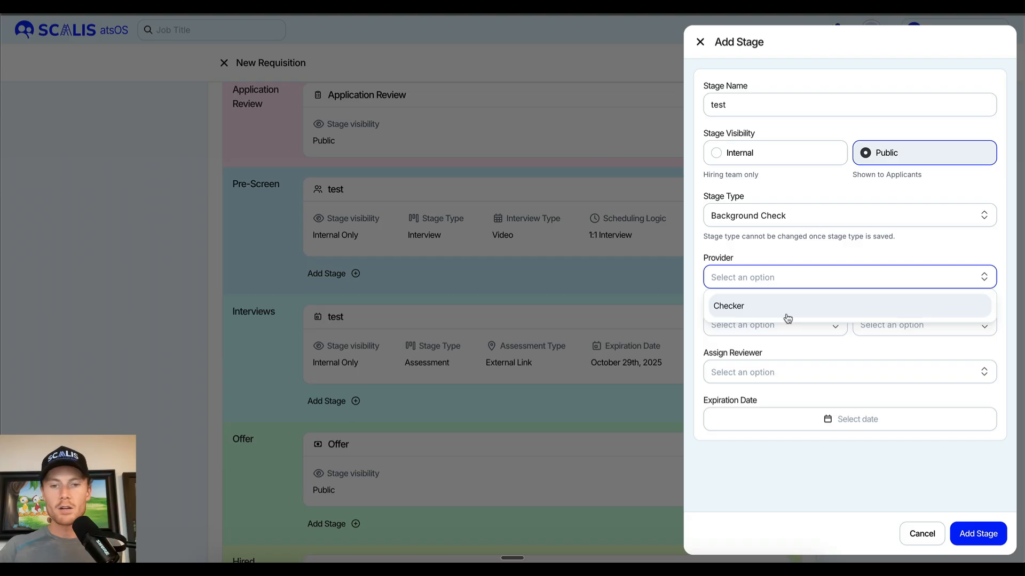
left_click(787, 317)
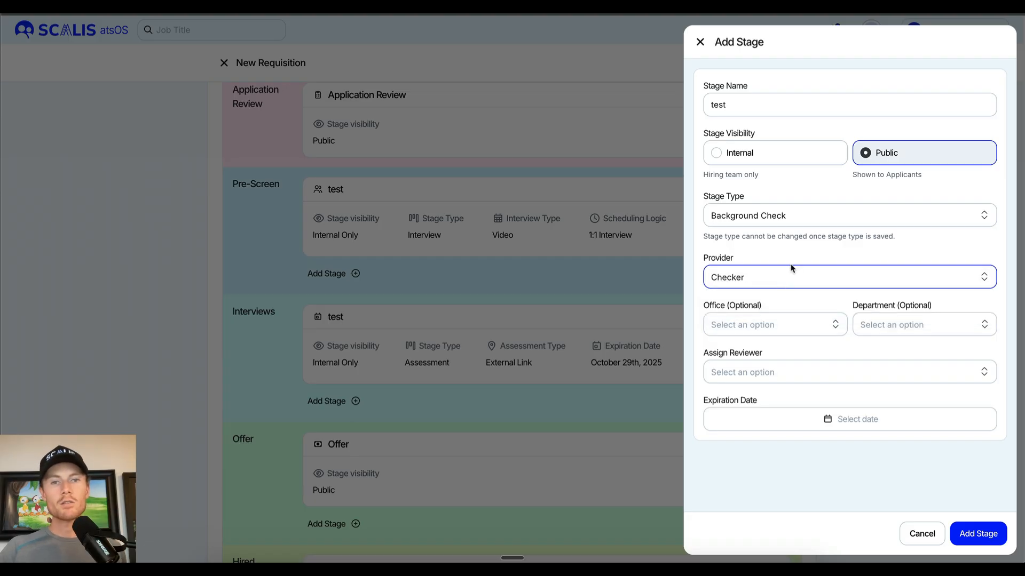
- Change the stage type to Reference Check, view its method options, and leave the new stage without adding it
left_click(805, 221)
scroll(791, 320, "down", 1)
left_click(812, 346)
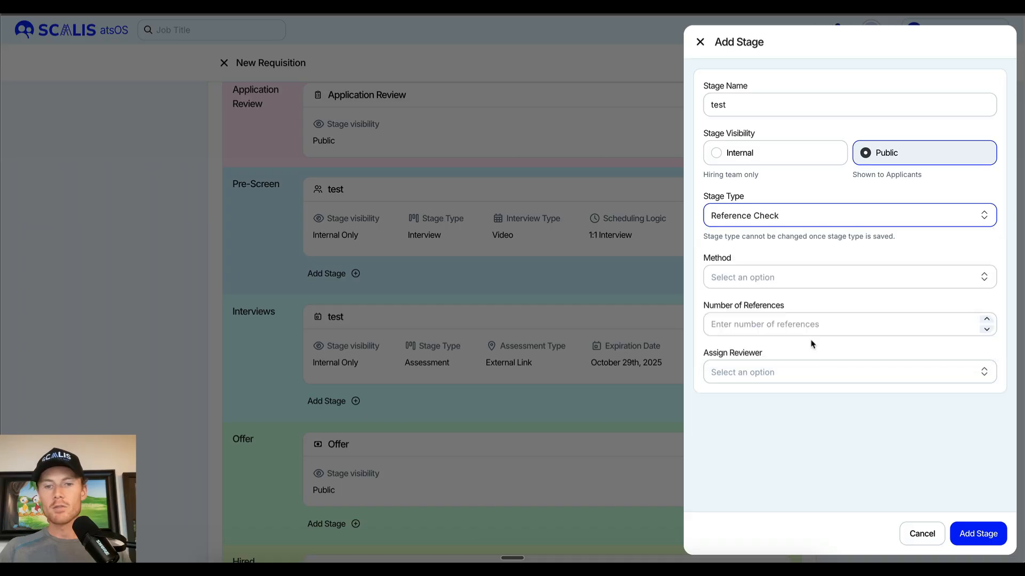
left_click(790, 277)
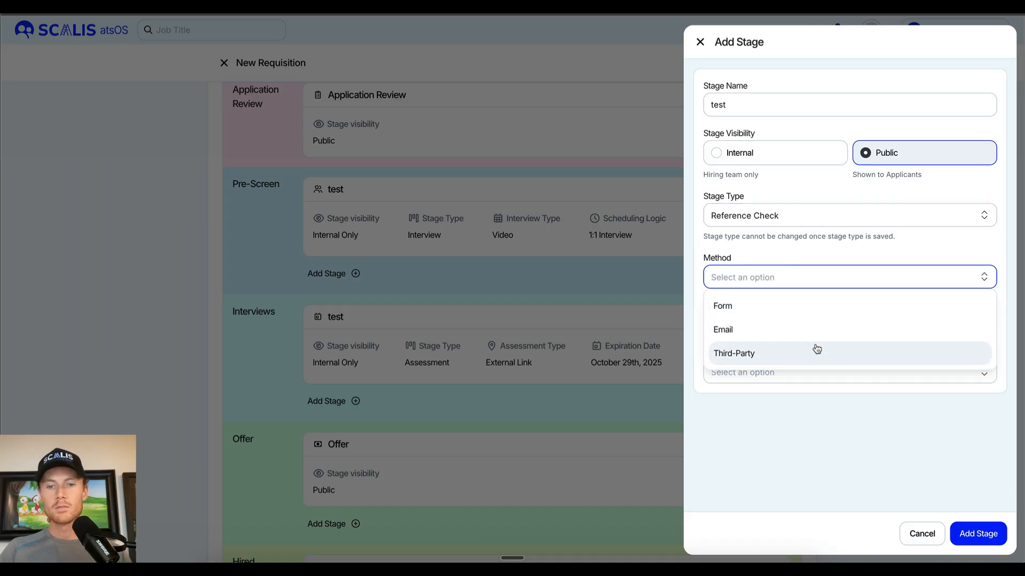
left_click(789, 443)
left_click(628, 396)
- Link the Frontend Engineer pipeline template to the requisition, review its stages, and continue to the Hiring Team step
scroll(630, 394, "up", 6)
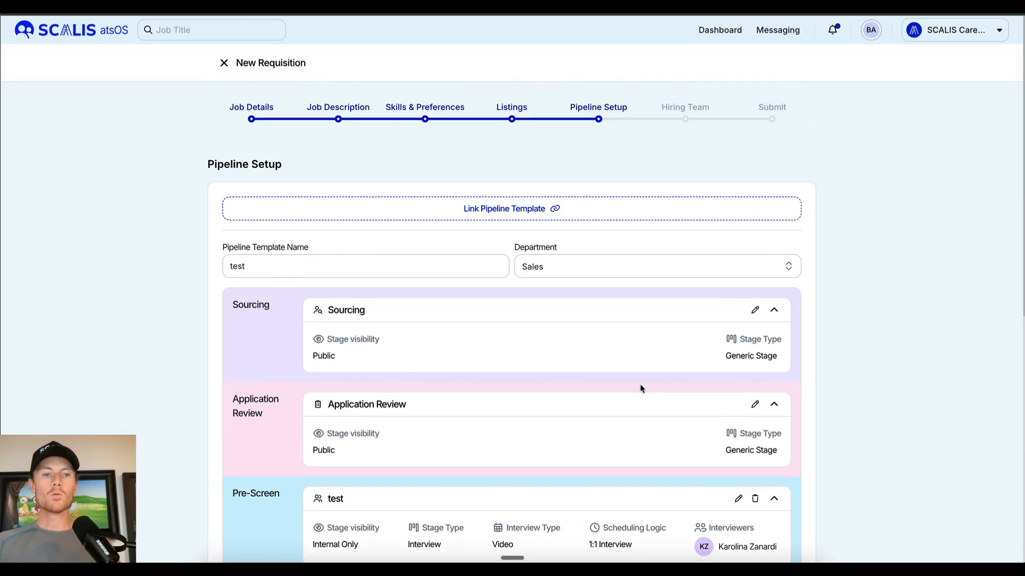
left_click(505, 211)
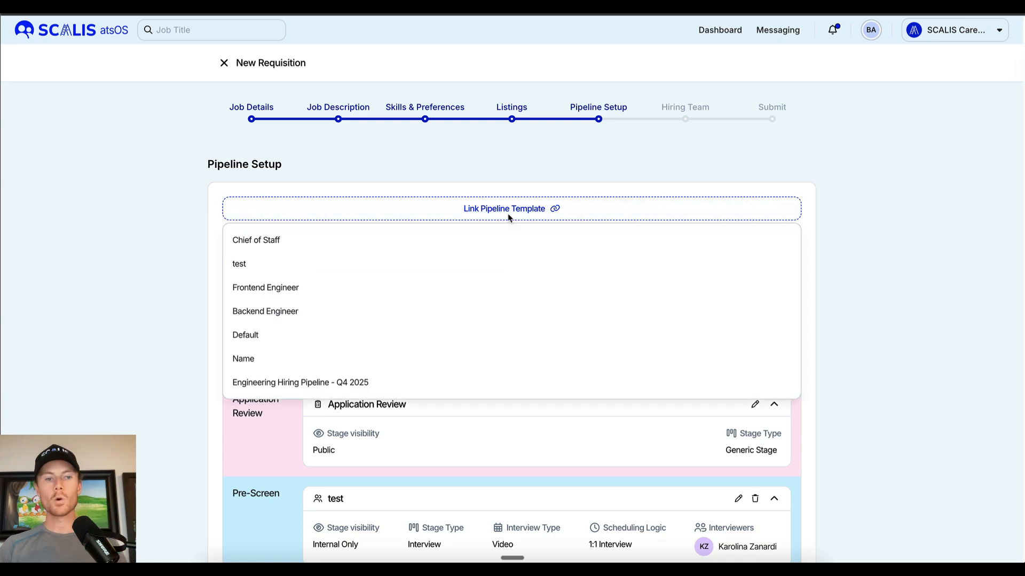
left_click(335, 286)
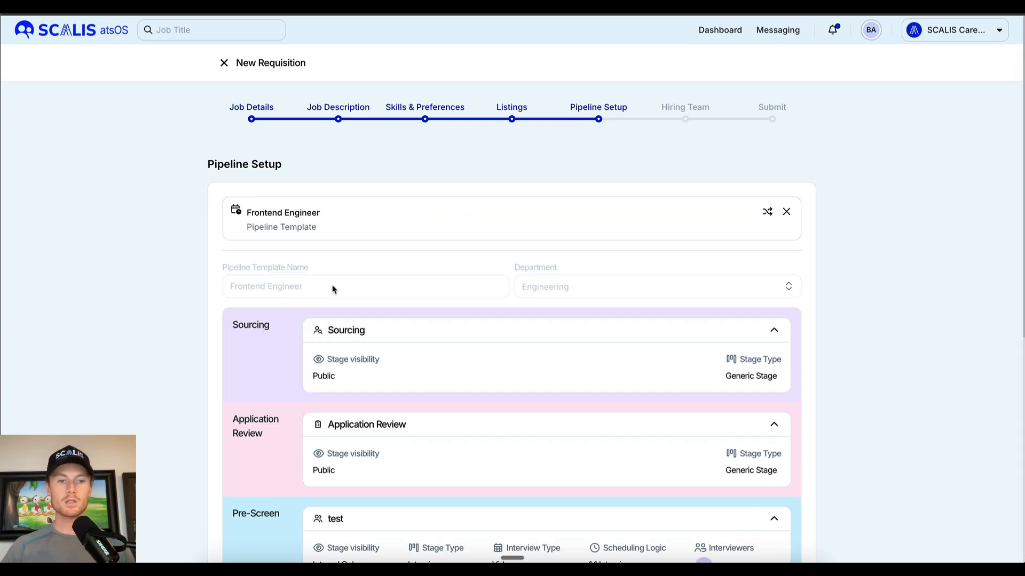
scroll(380, 293, "down", 7)
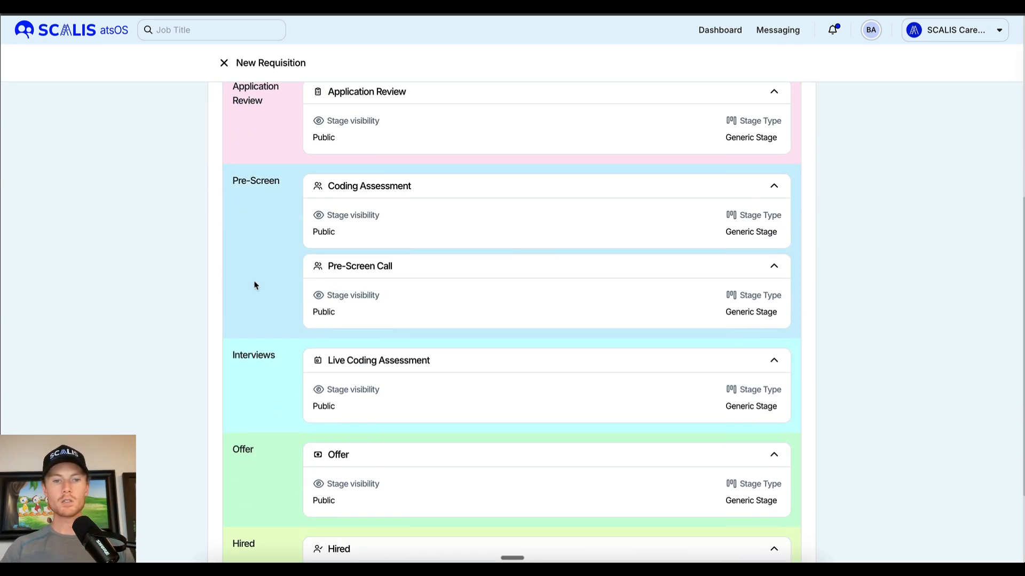
scroll(766, 405, "down", 2)
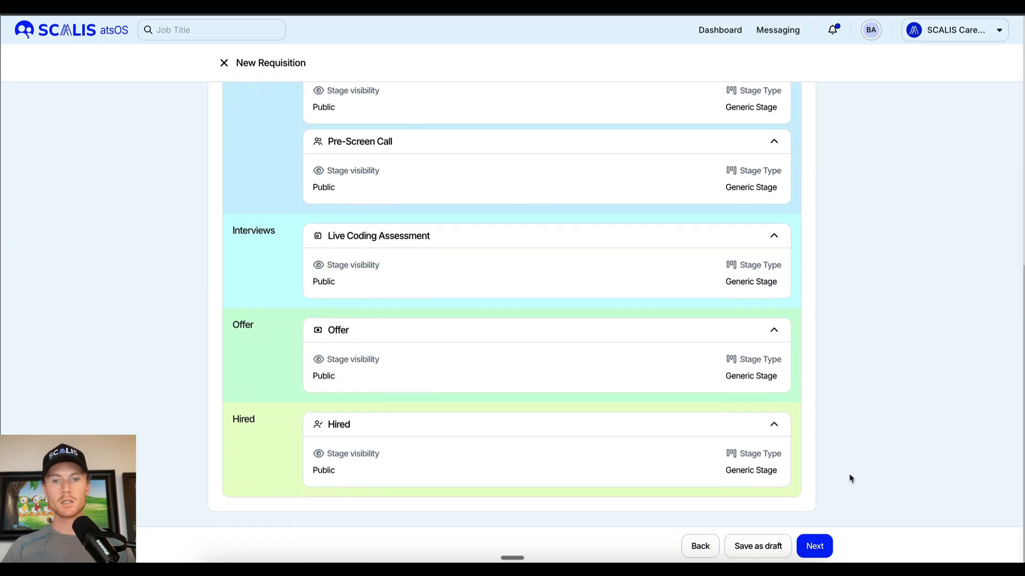
left_click(814, 546)
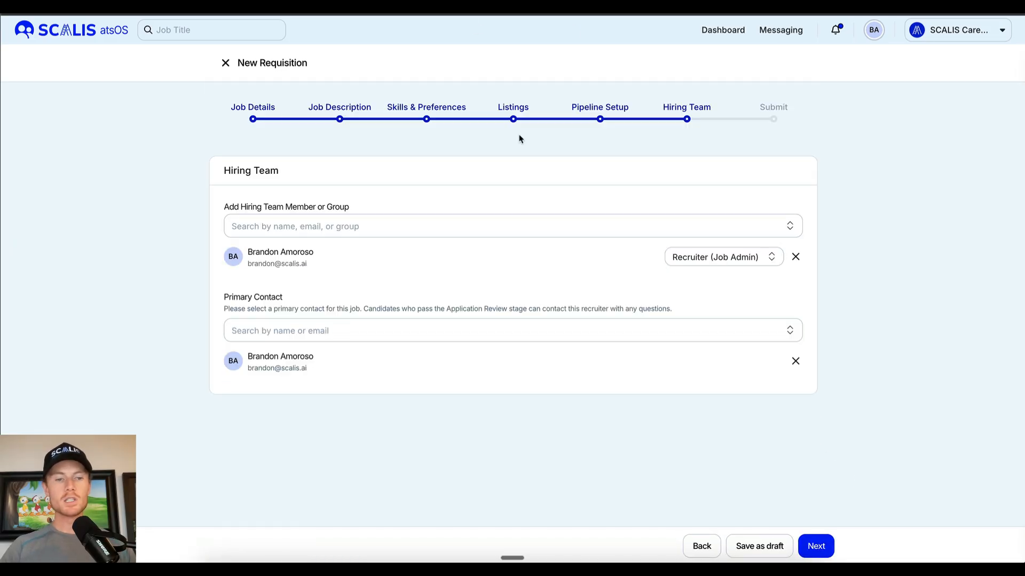
- View the people available for the hiring team, the role options for the current member, and the primary contact field
left_click(463, 233)
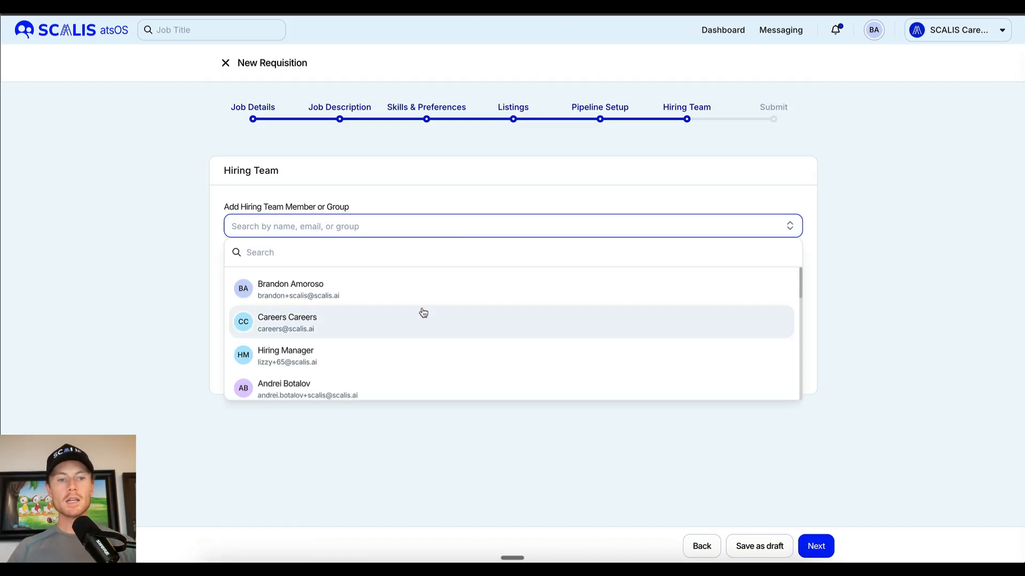
left_click(836, 184)
left_click(739, 257)
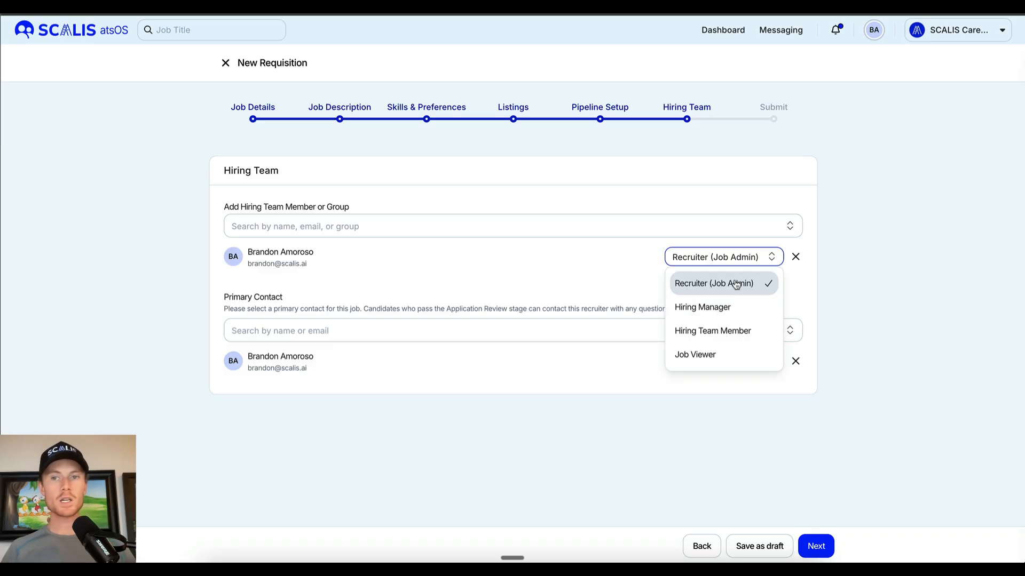
left_click(617, 7)
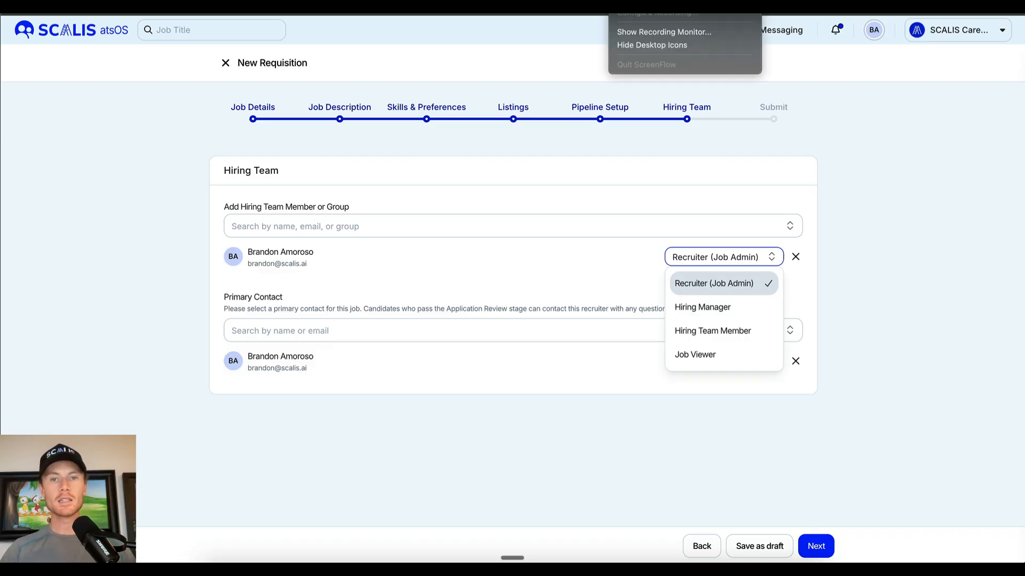
left_click(360, 419)
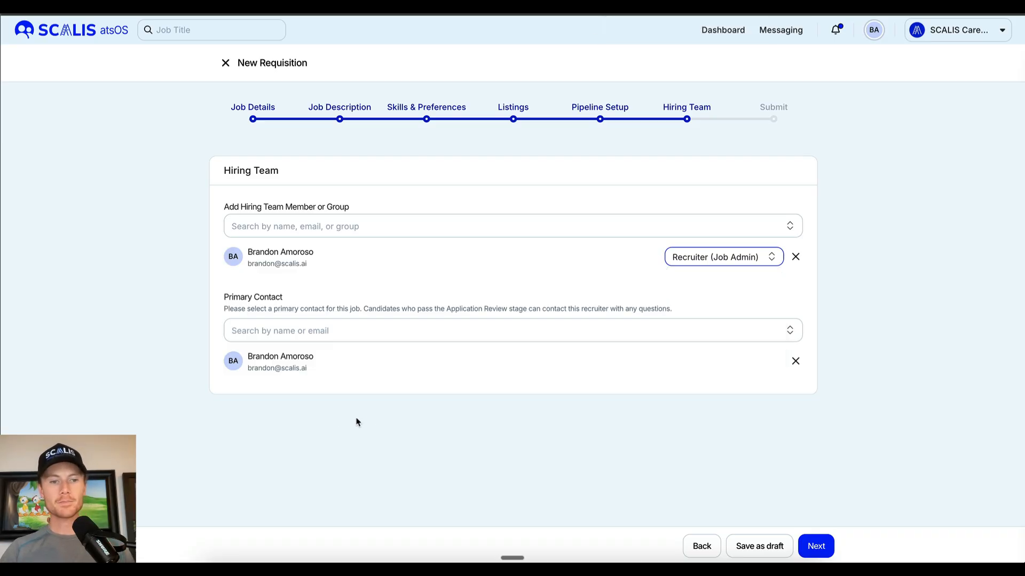
left_click(299, 335)
- Advance the requisition to the Submit step and view the available job status options
left_click(924, 422)
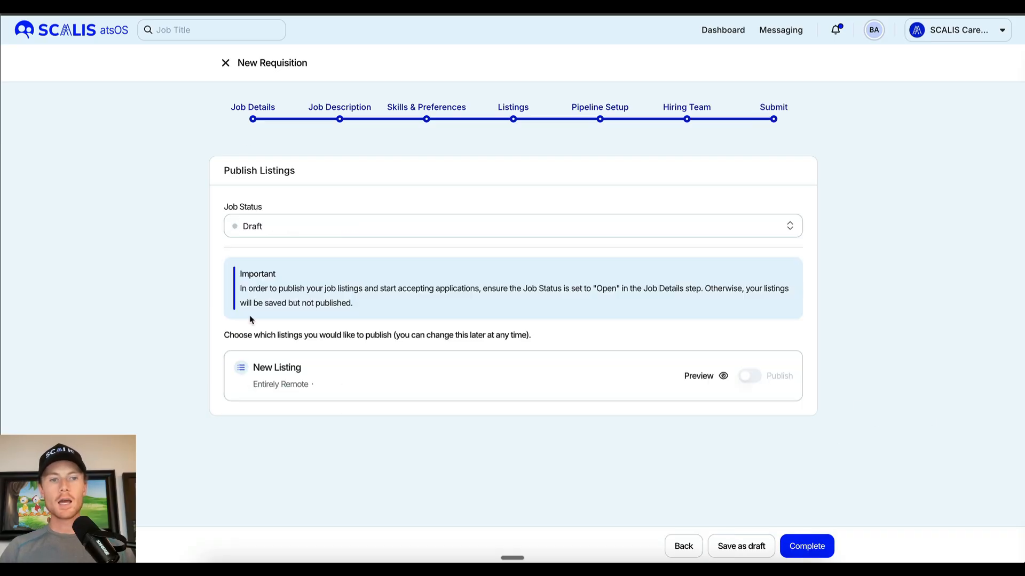
left_click(448, 225)
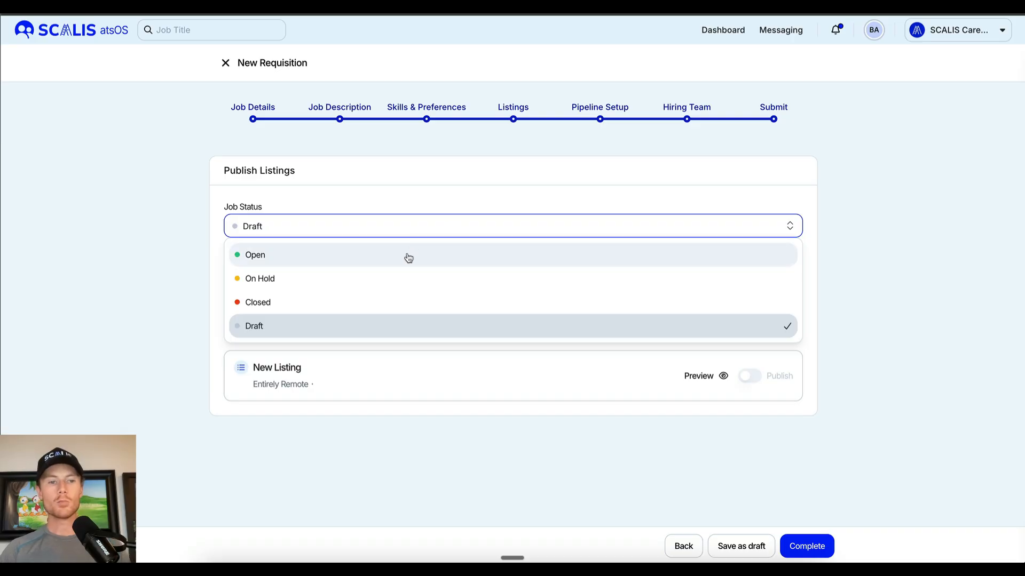
left_click(603, 155)
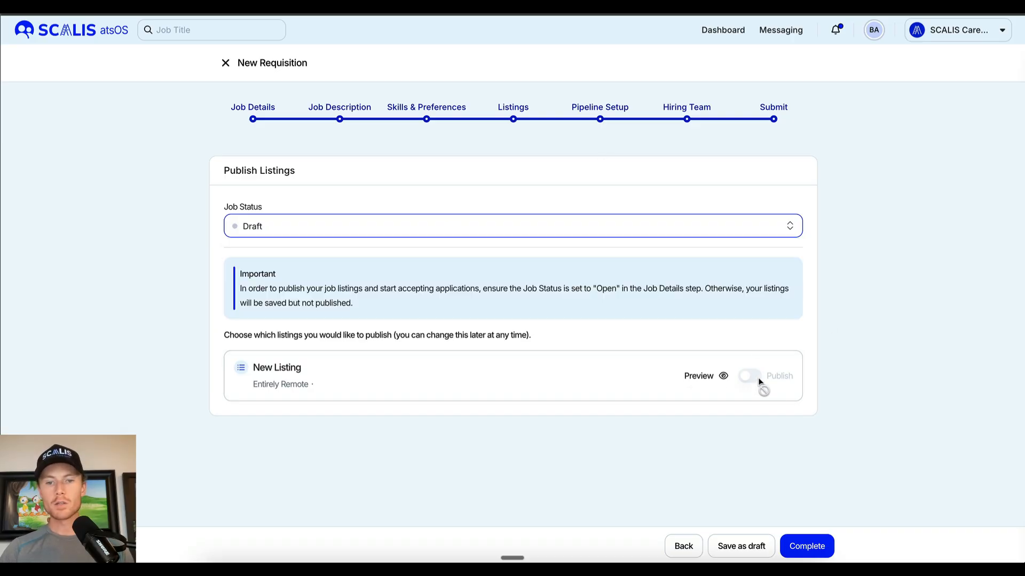
- Preview the New Listing job post, examine its job description, benefits and skills sections, and close the preview
left_click(721, 375)
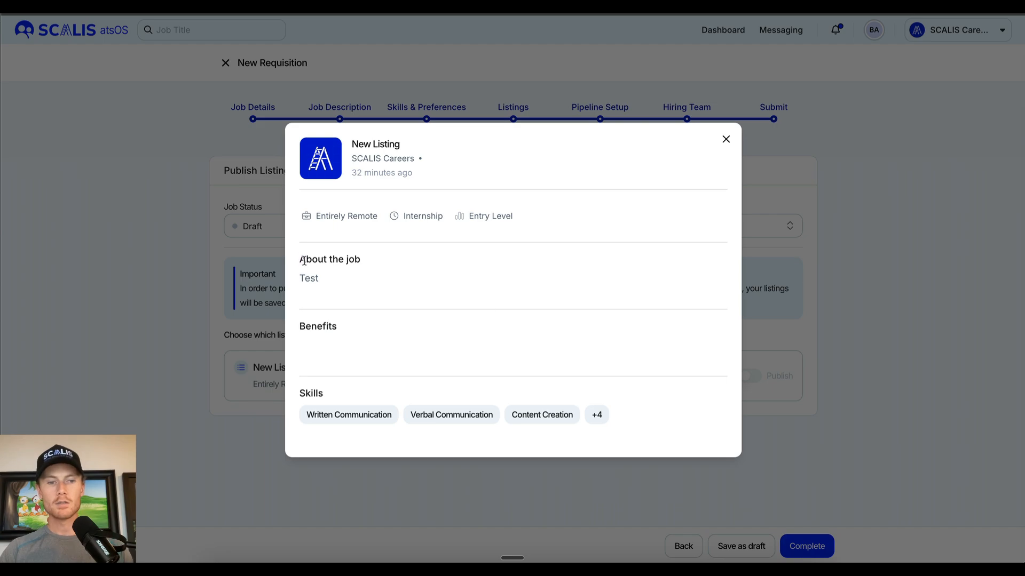
left_click_drag(304, 261, 429, 408)
left_click(429, 408)
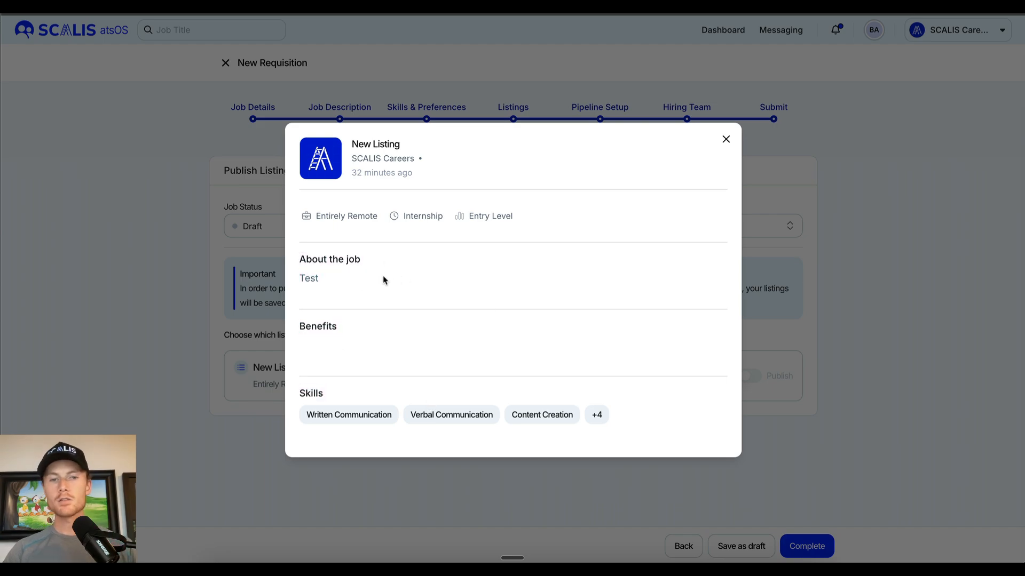
left_click(172, 388)
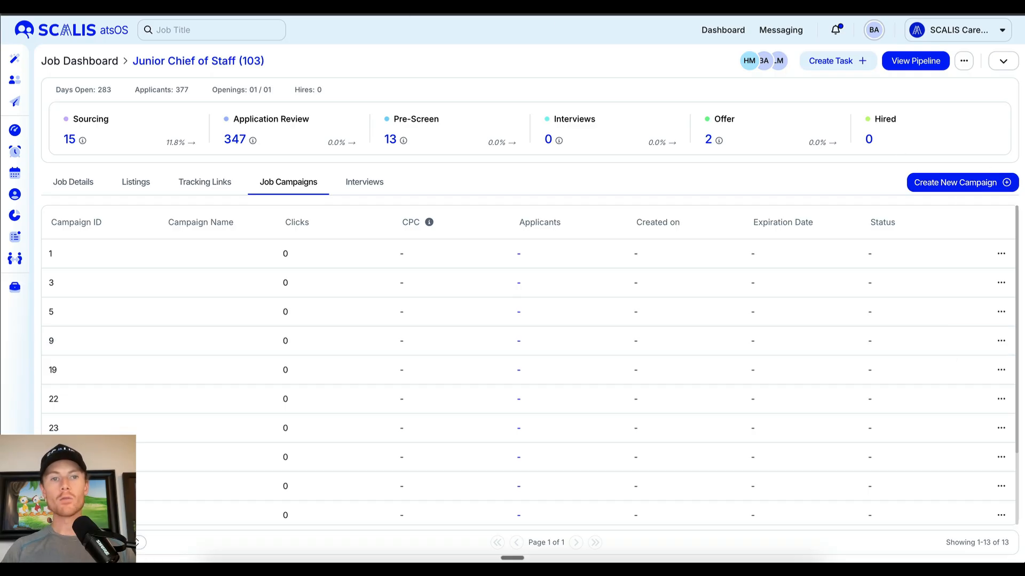
- Switch to the Create New Campaign page and browse the job board products in the Job Ad Marketplace
key("ctrl+Tab")
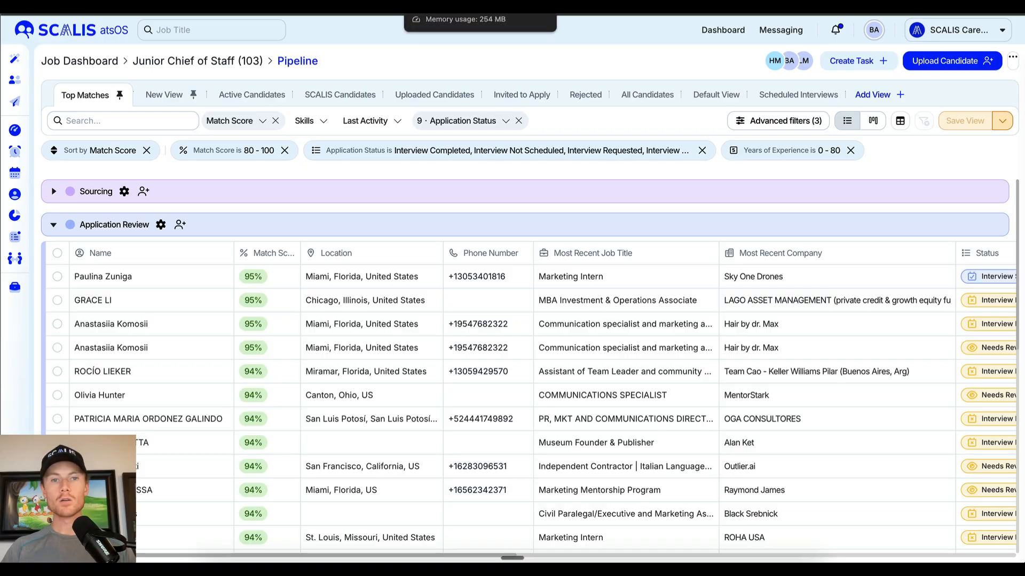
left_click(433, 6)
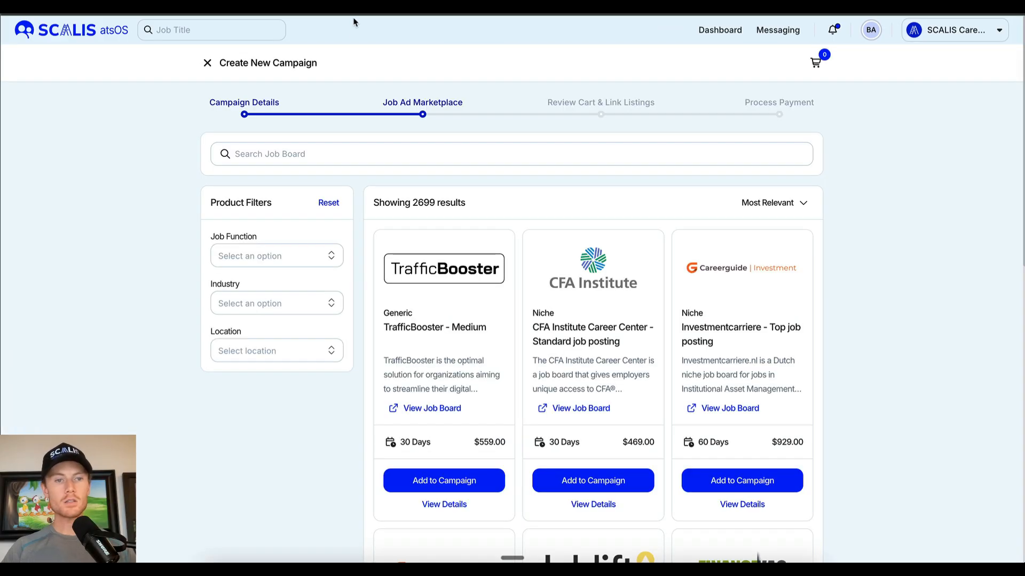
left_click(427, 6)
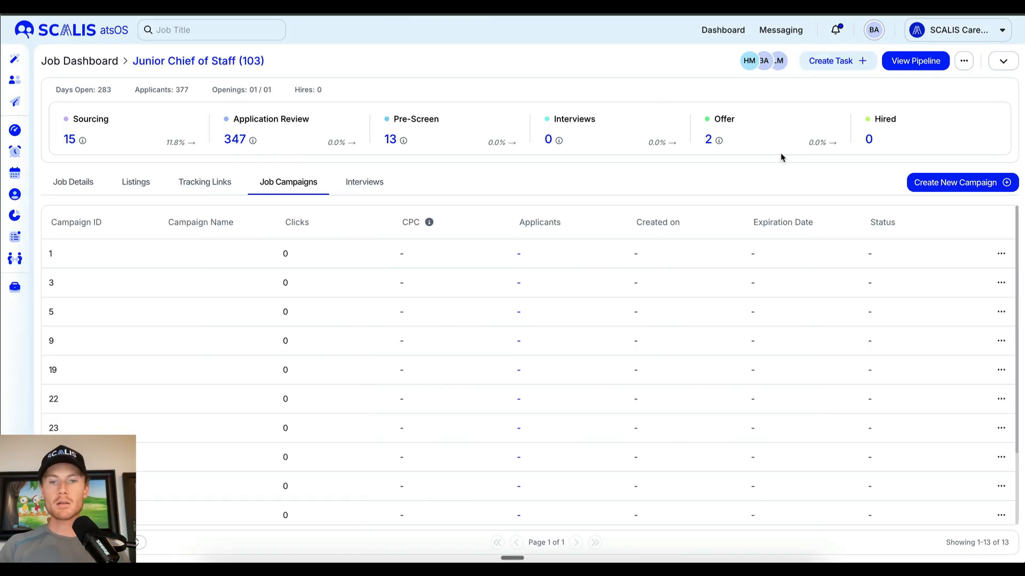
left_click(522, 8)
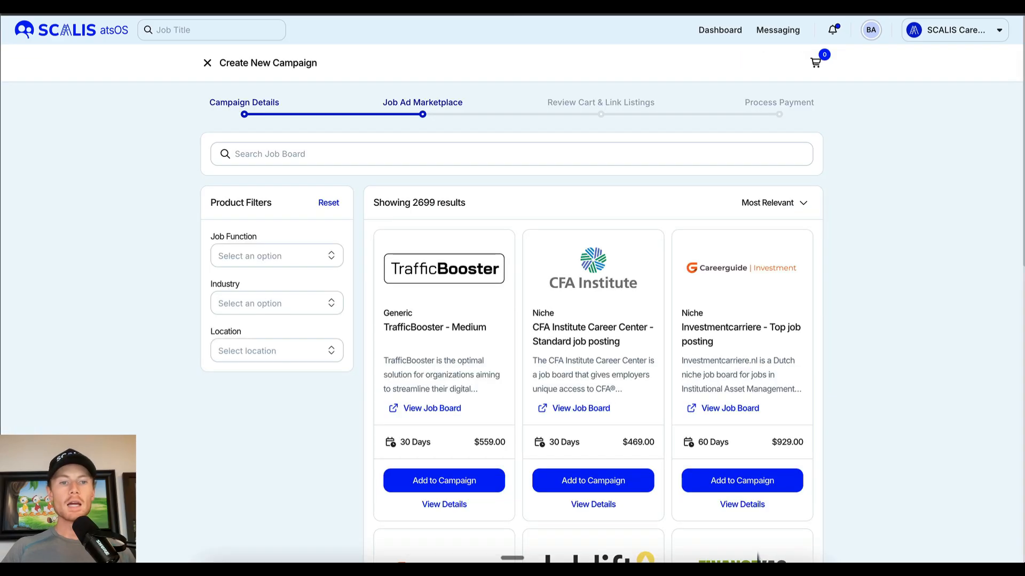
scroll(540, 299, "down", 1)
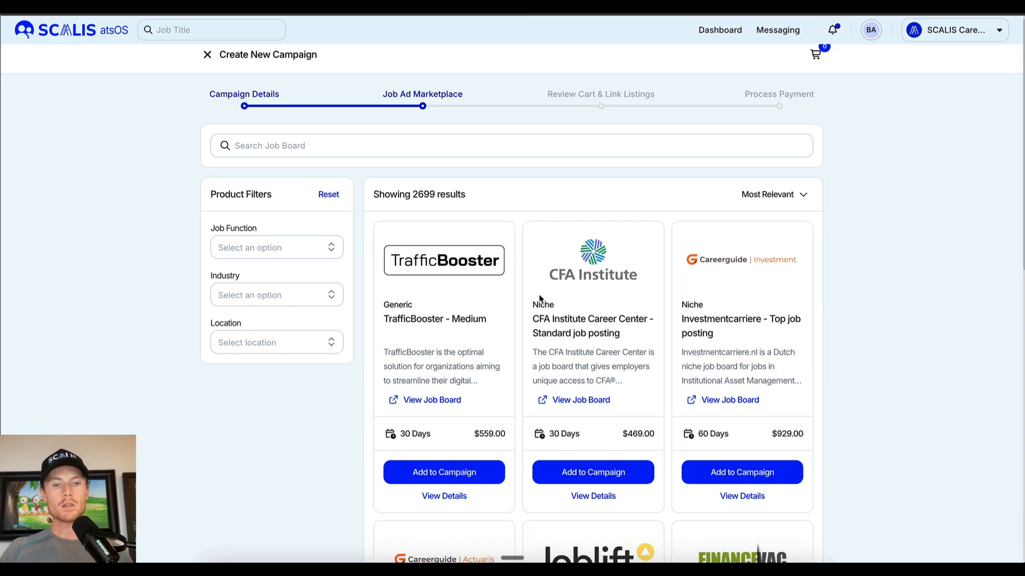
scroll(540, 298, "down", 6)
scroll(543, 341, "up", 7)
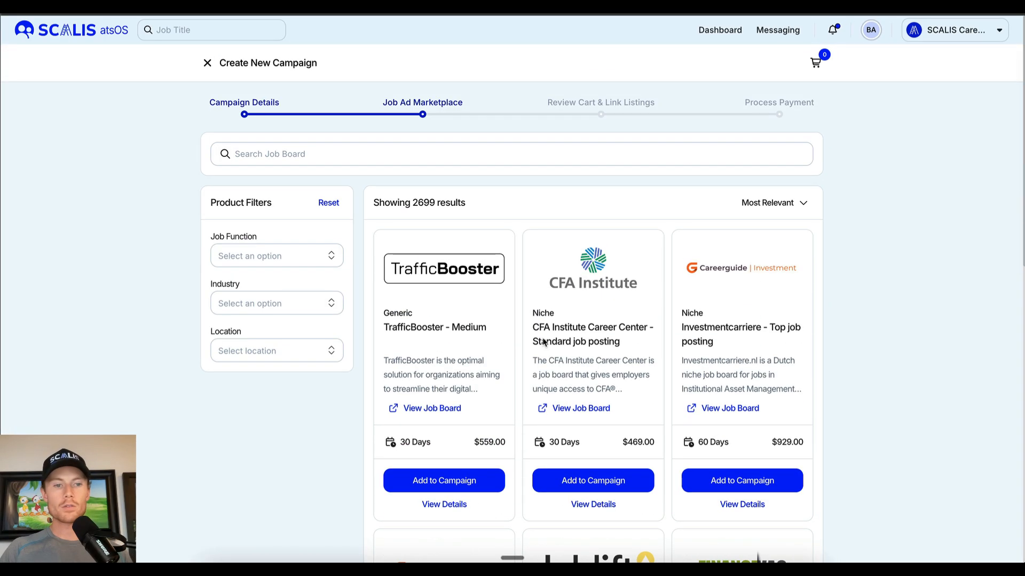
- Filter the marketplace products by the Engineering job function and check the industry and location filter options
left_click(309, 266)
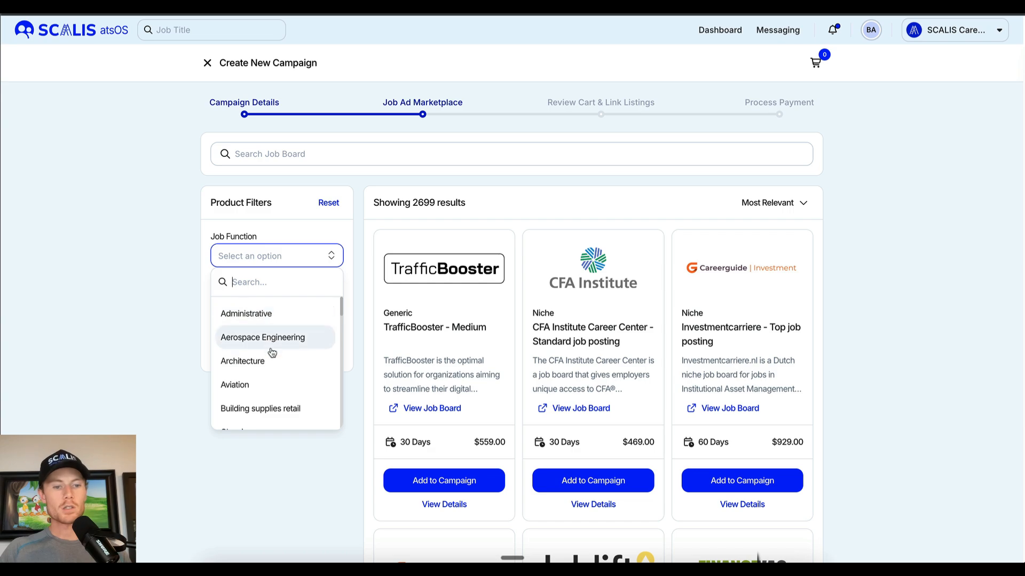
scroll(272, 352, "down", 4)
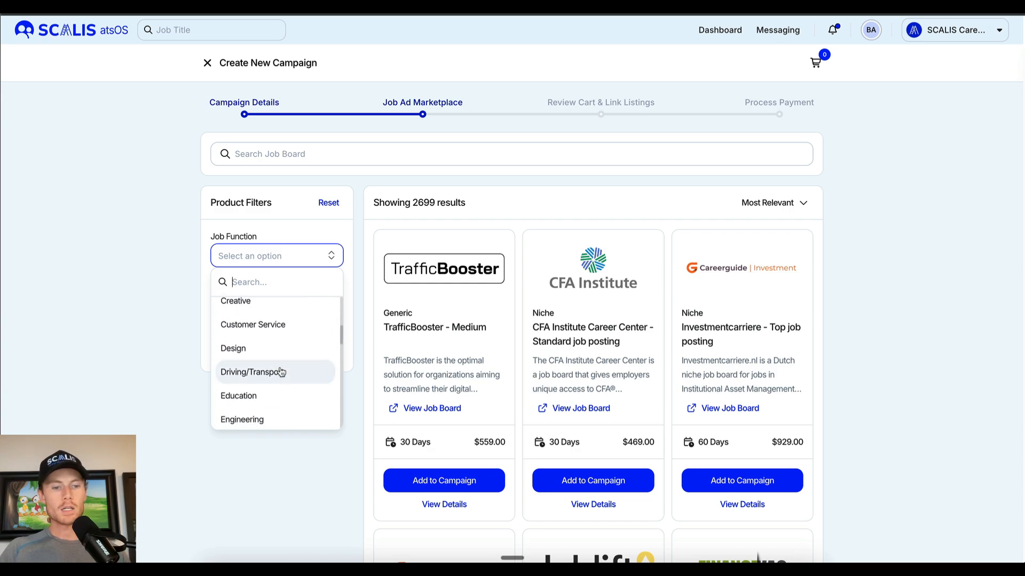
left_click(274, 419)
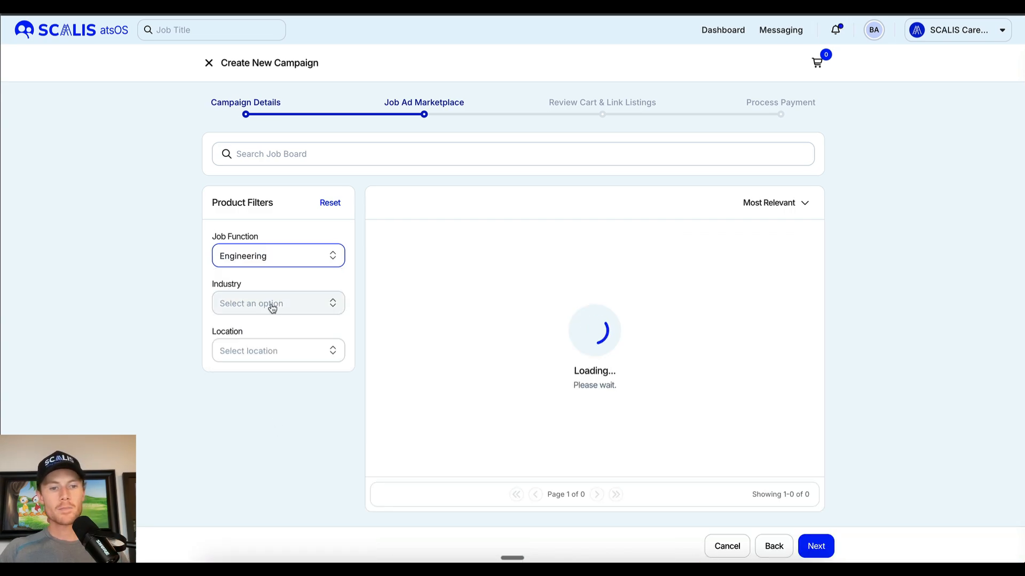
left_click(288, 303)
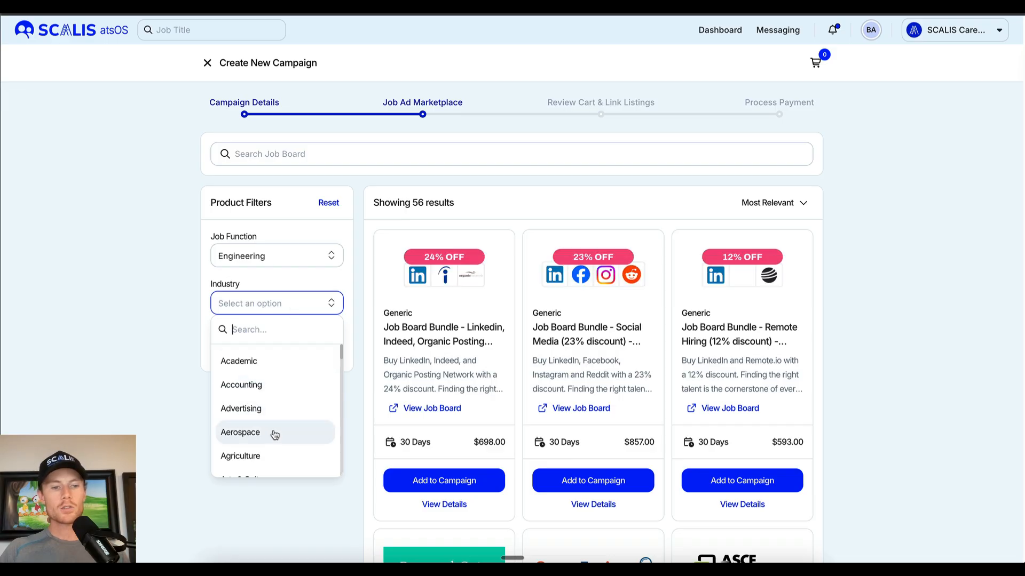
left_click(302, 349)
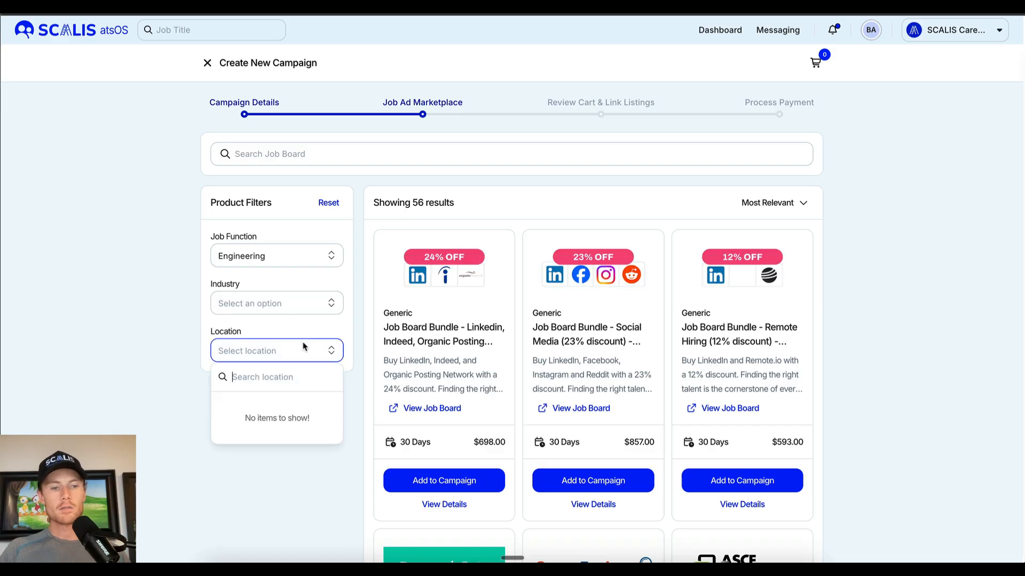
left_click(179, 333)
- Add the ResearchGate - Job Posting product to the campaign and continue to Review Cart & Link Listings
scroll(604, 254, "down", 3)
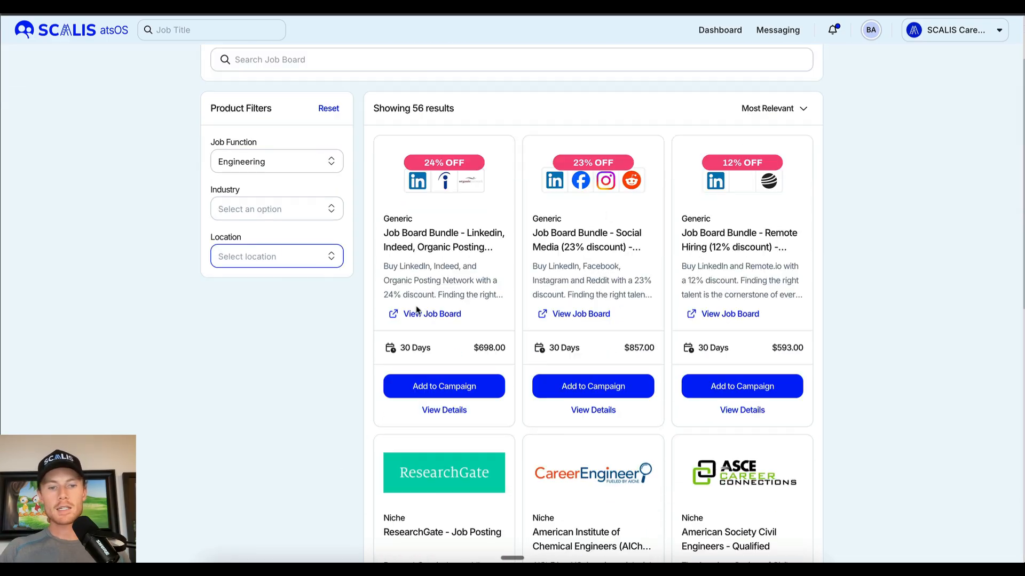
scroll(417, 309, "down", 5)
left_click(465, 483)
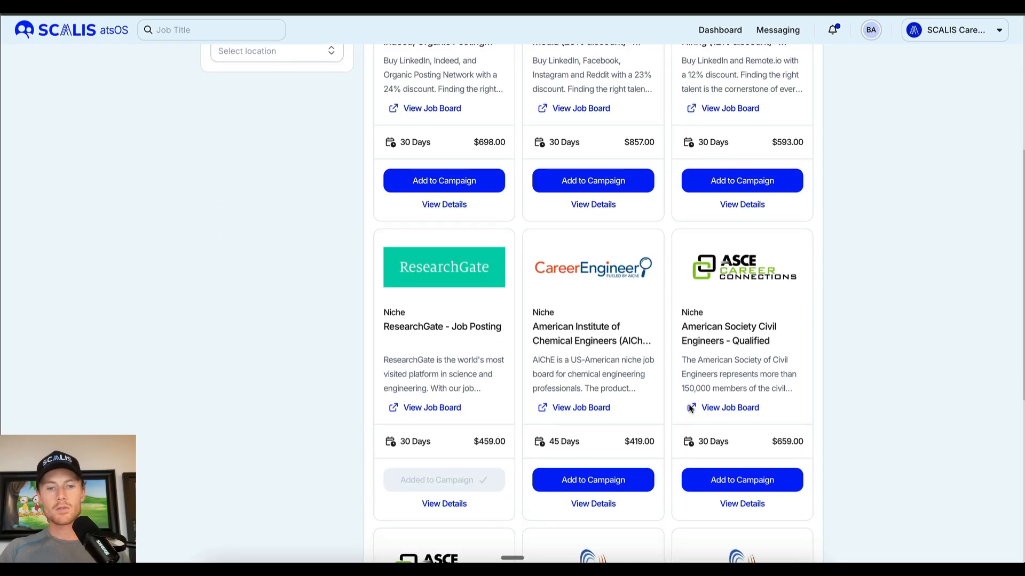
scroll(689, 409, "down", 6)
left_click(815, 544)
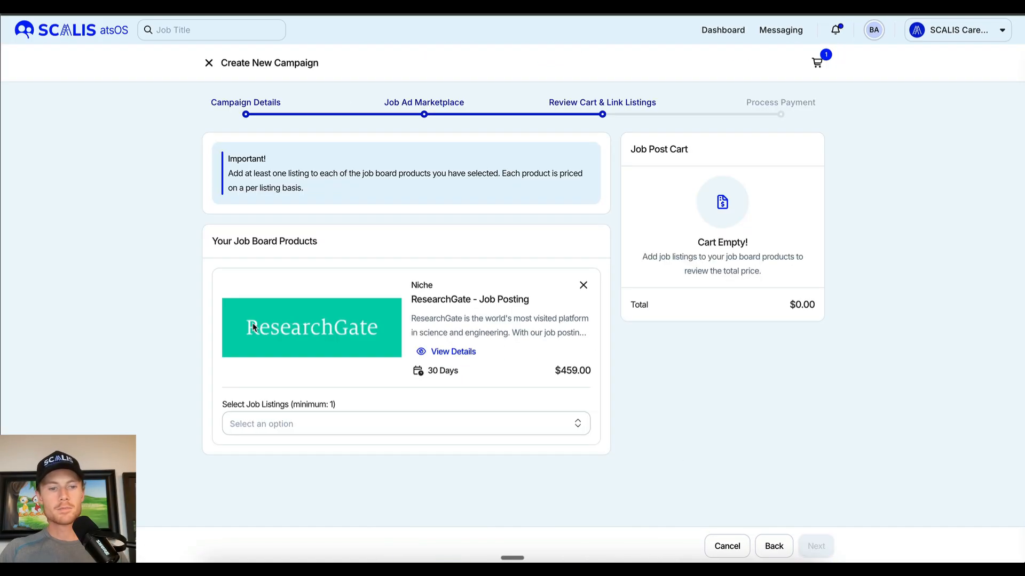
- Link the Miami Listing to the ResearchGate product and continue to Process Payment, declining the passkey sign-in
left_click(311, 423)
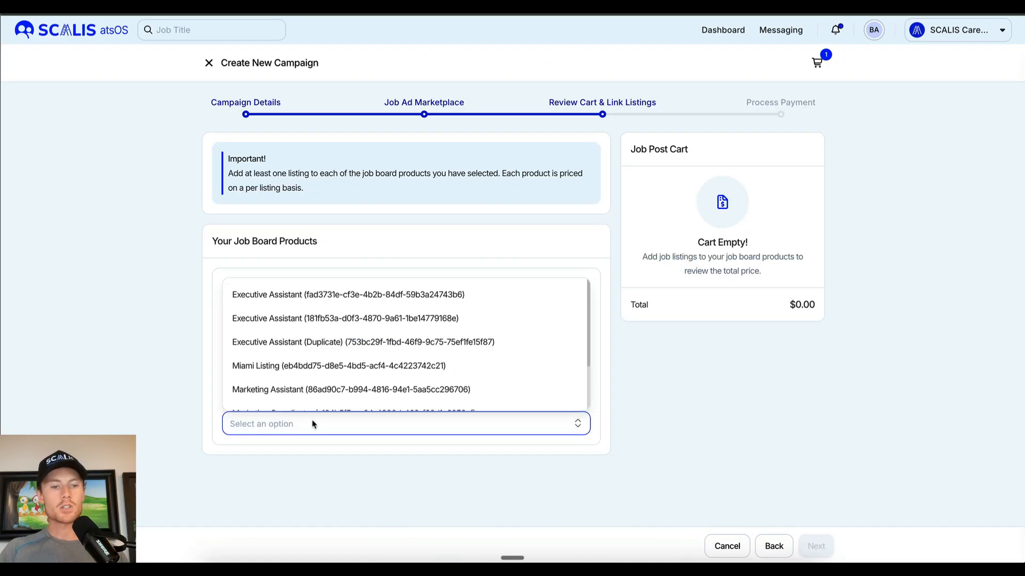
left_click(329, 374)
scroll(638, 472, "down", 1)
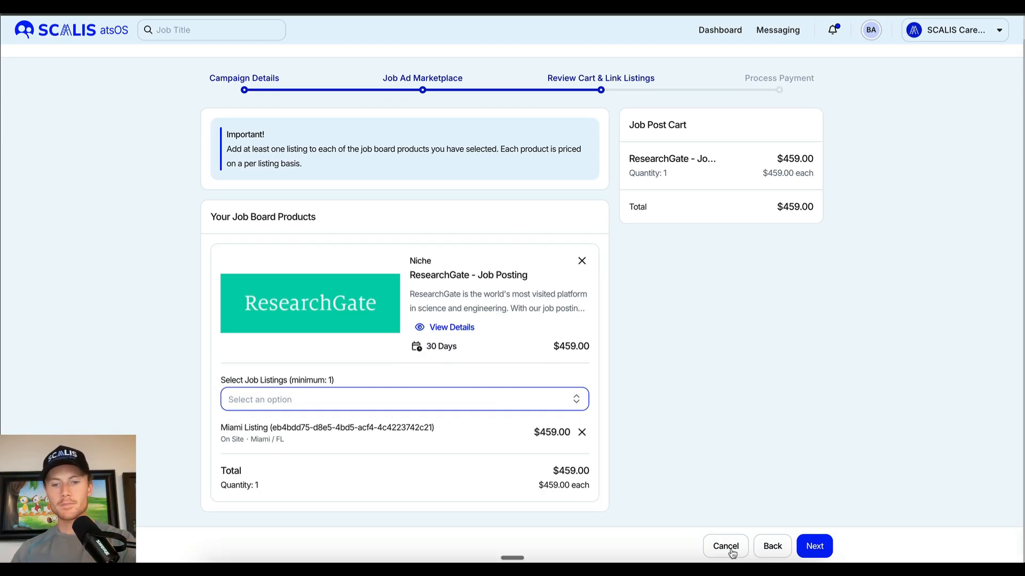
left_click(803, 552)
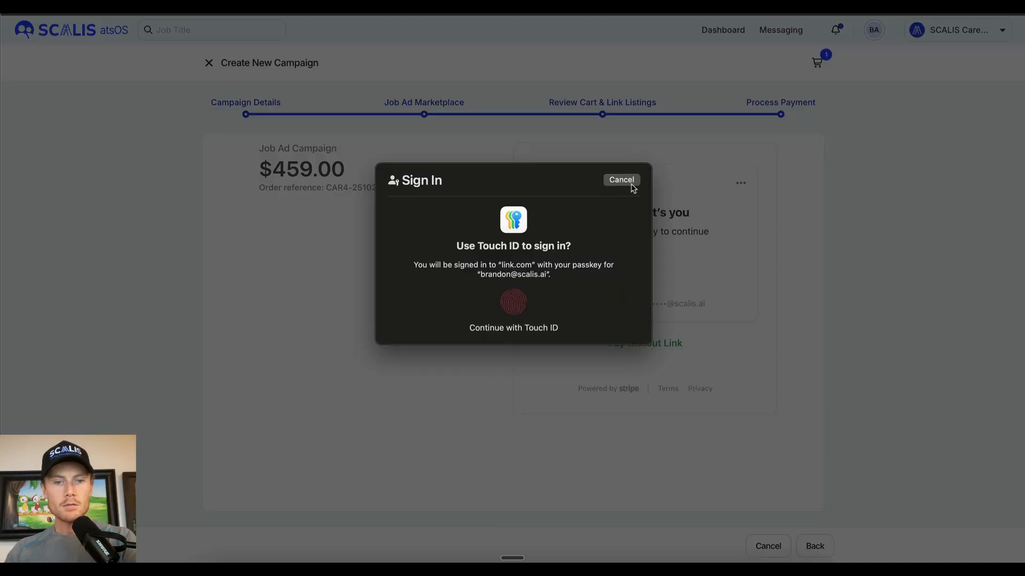
left_click(630, 184)
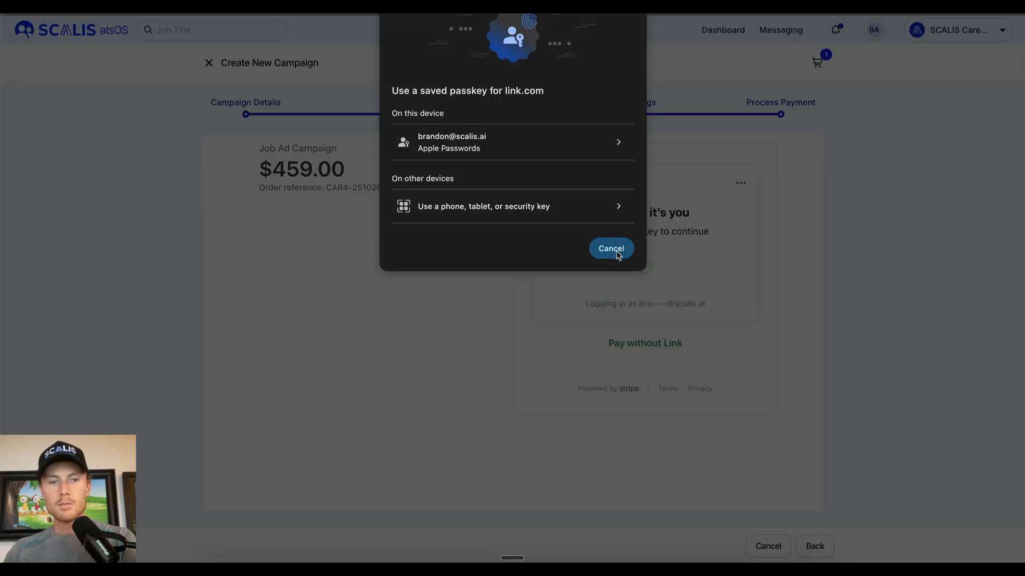
left_click(616, 253)
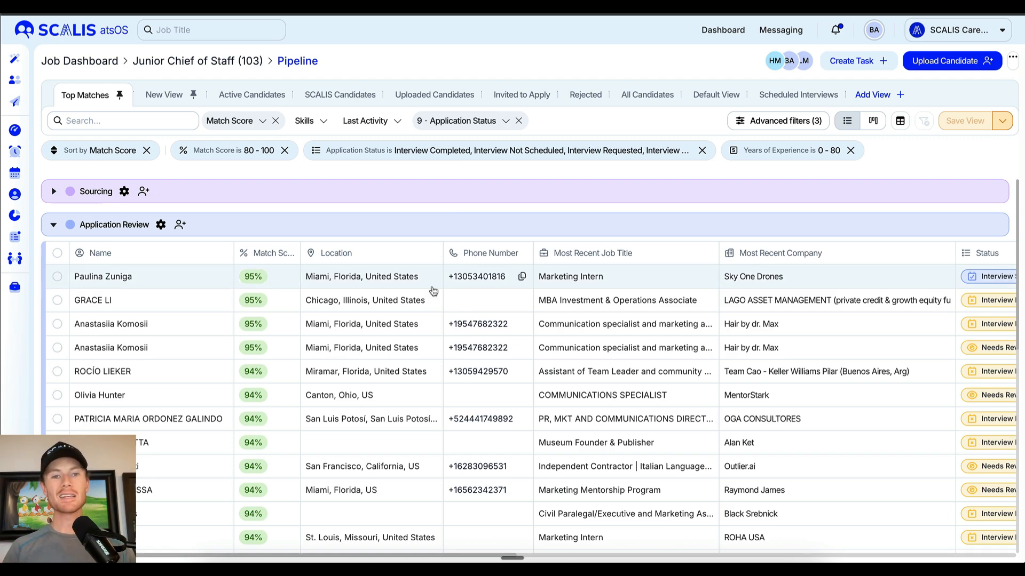
- Examine the candidate columns of the Application Review stage in the Junior Chief of Staff pipeline, including tenure, labels, notes and custom fields
scroll(266, 320, "down", 1)
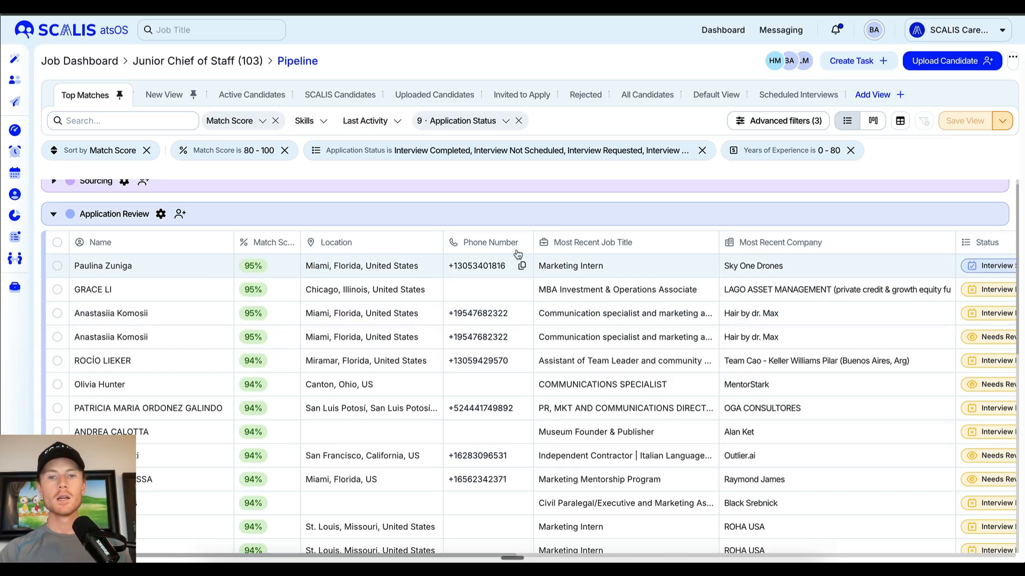
scroll(599, 258, "right", 10)
scroll(606, 282, "right", 3)
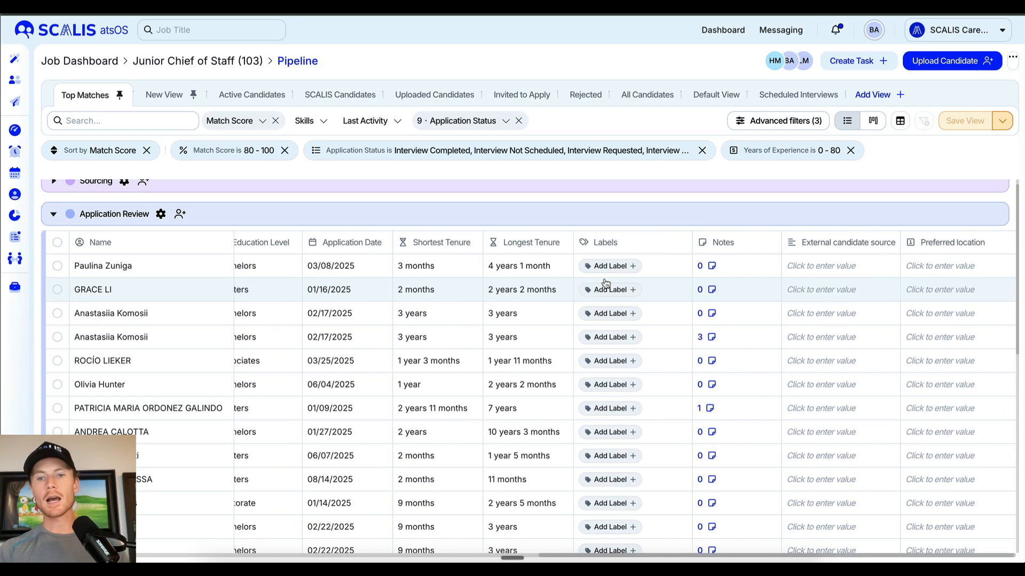
scroll(641, 267, "left", 15)
- View the pipeline's available columns and custom field options, toggling the Average Tenure column on and back off
left_click(899, 121)
scroll(881, 171, "down", 10)
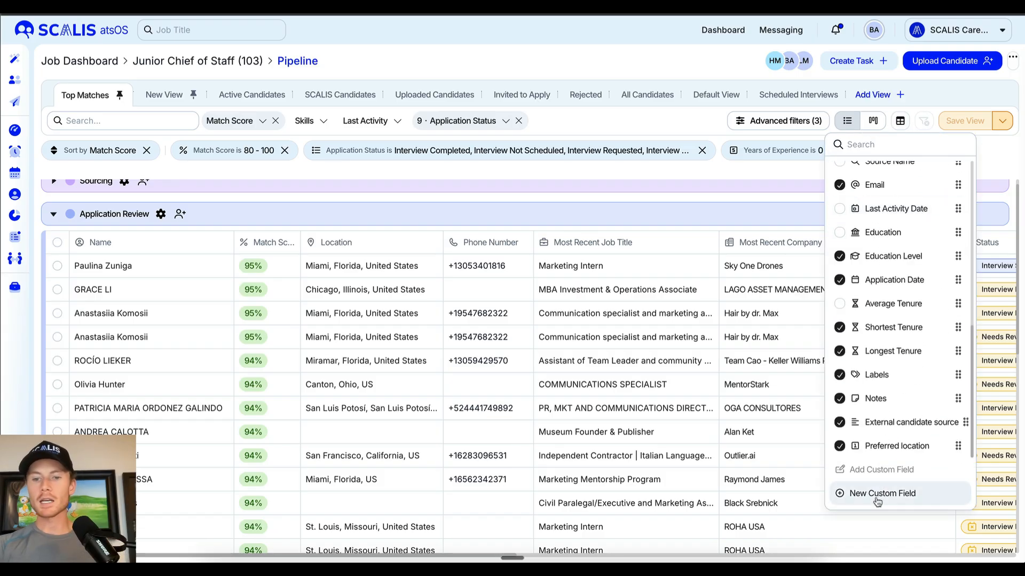
left_click(841, 304)
left_click(840, 304)
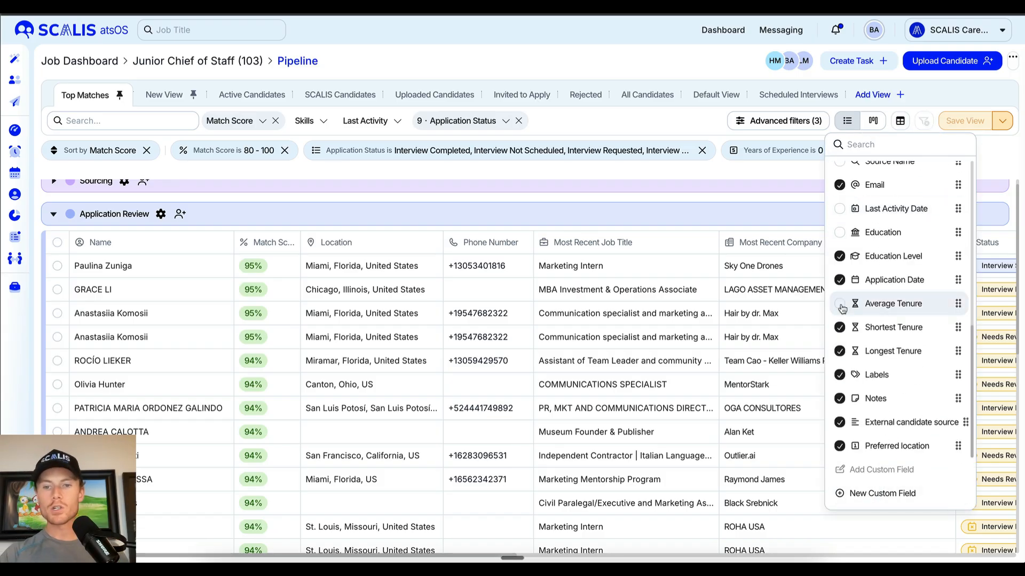
scroll(606, 349, "up", 1)
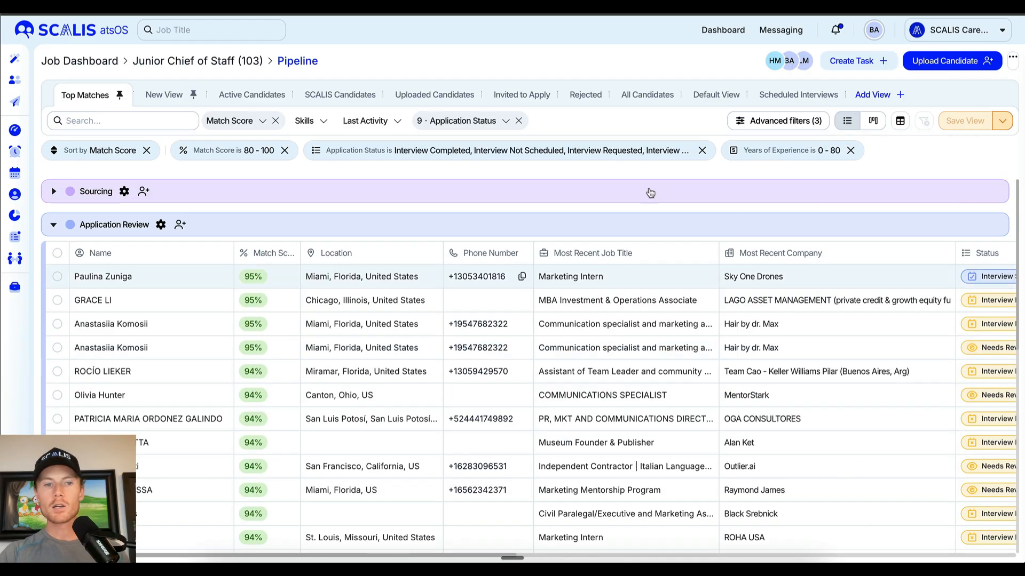
- Review the pipeline's advanced filters from Application to Candidate Custom Fields, and close them without changes
left_click(780, 120)
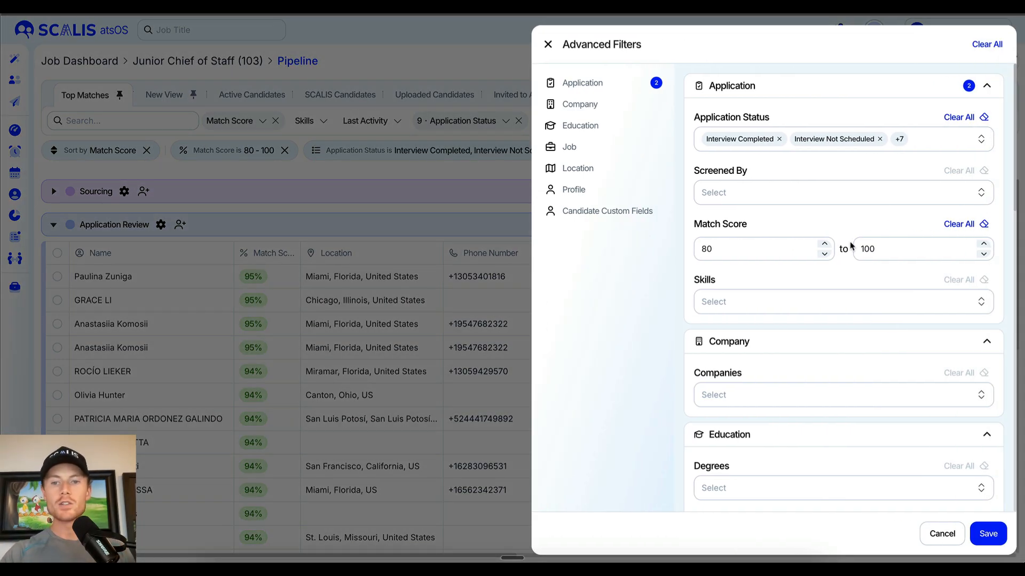
scroll(850, 245, "down", 15)
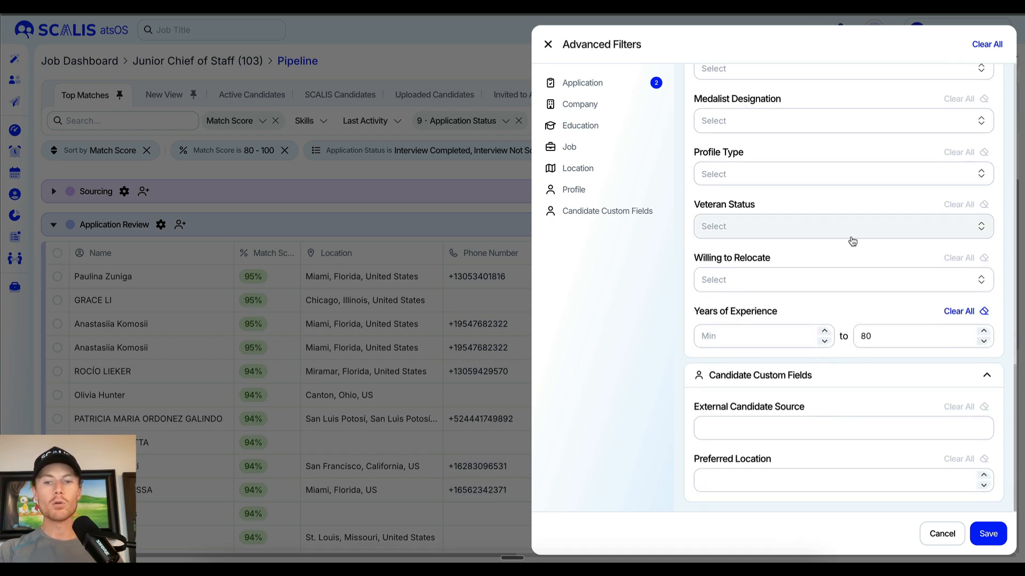
scroll(876, 226, "up", 15)
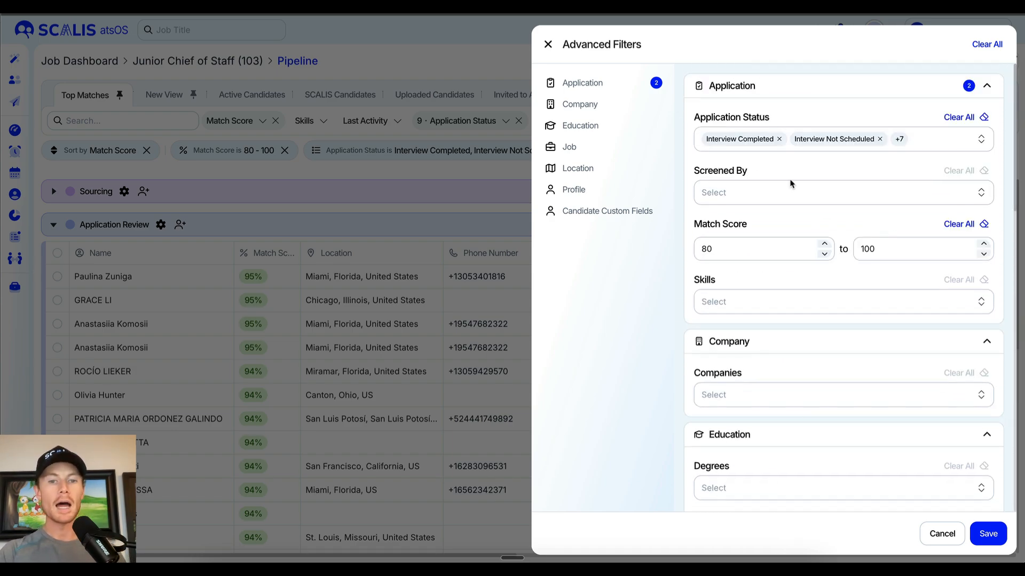
left_click(361, 200)
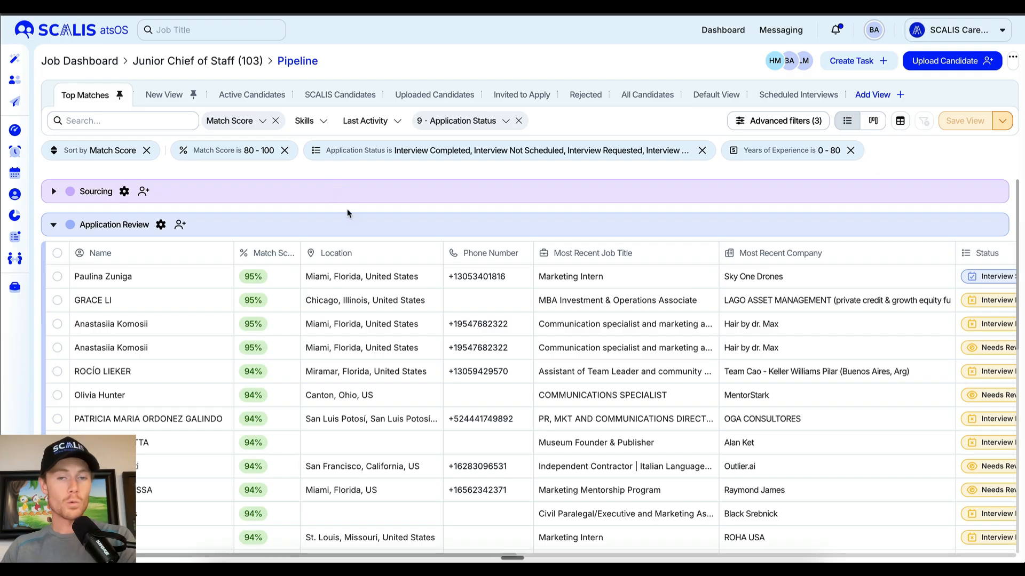
- Look through the Top Matches candidates and their match scores in the Junior Chief of Staff pipeline
scroll(348, 209, "down", 1)
scroll(347, 212, "up", 1)
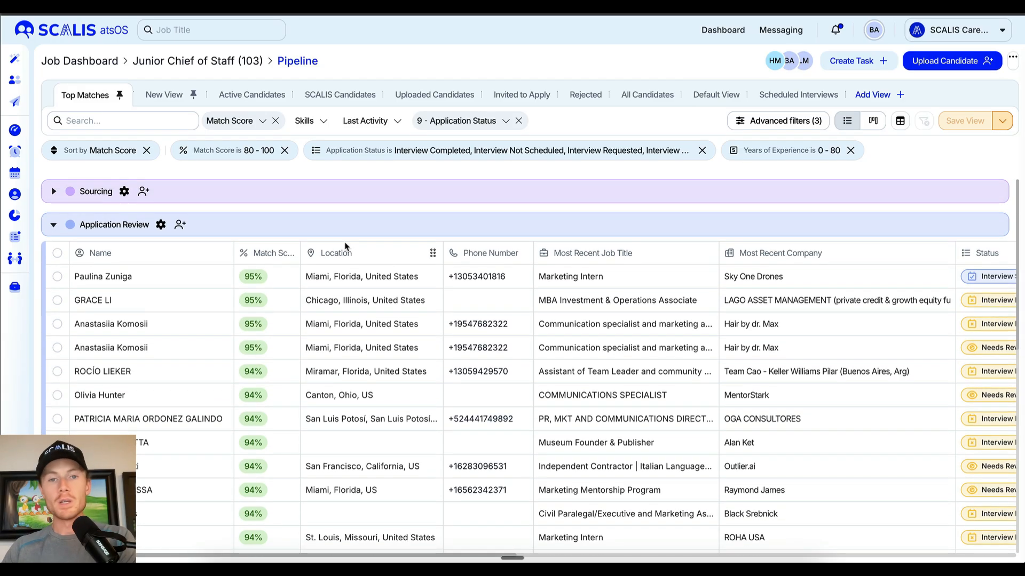
scroll(310, 267, "down", 1)
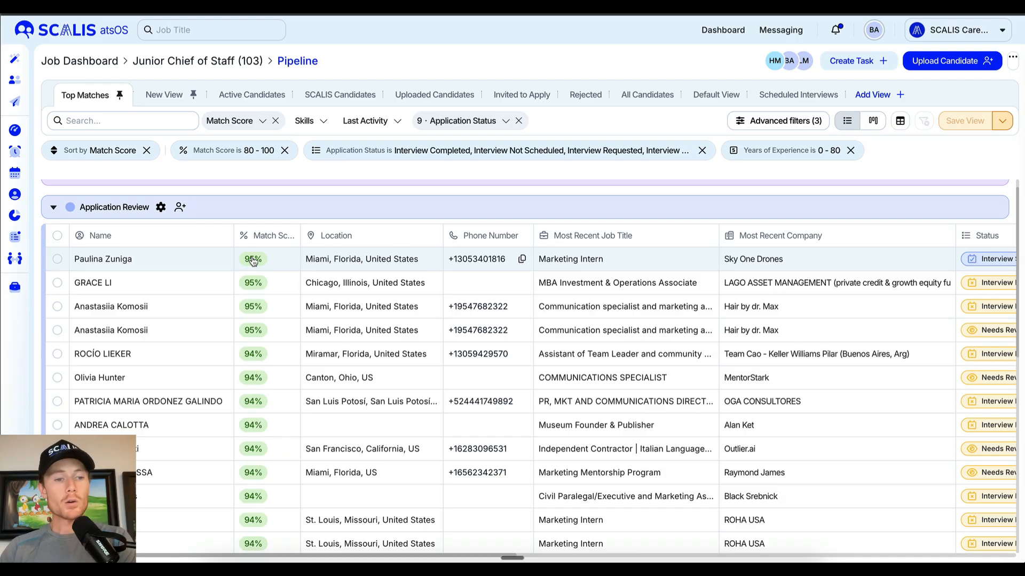
scroll(231, 304, "down", 1)
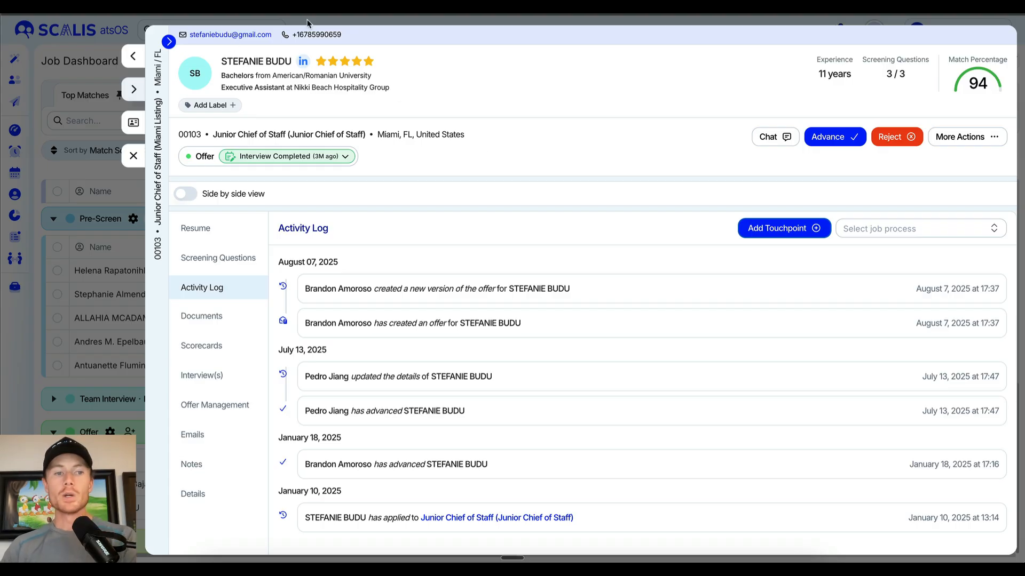
- View the Offer-stage candidate's opportunities and the additional actions available on the profile
left_click(168, 41)
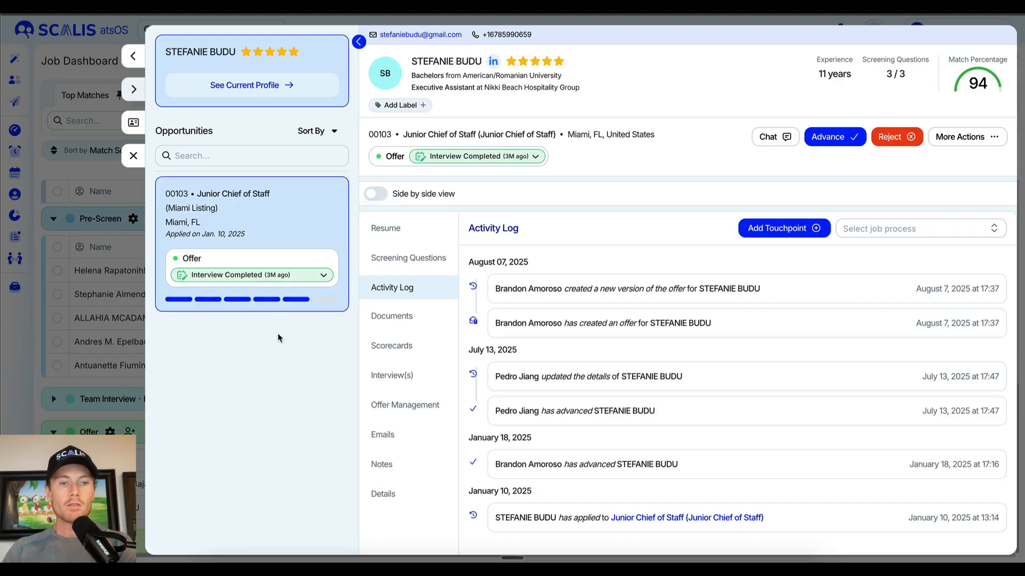
left_click(360, 42)
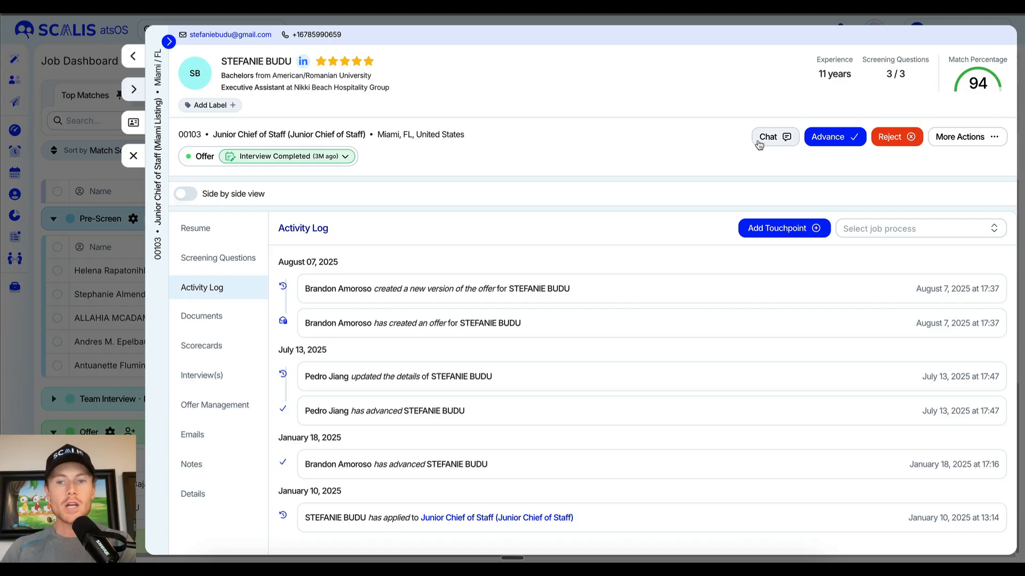
left_click(955, 138)
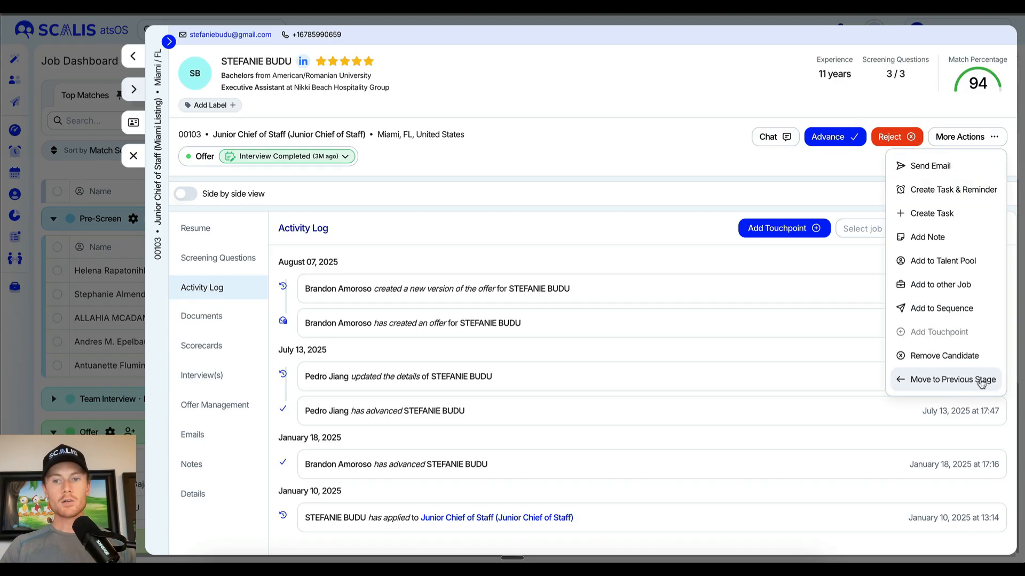
left_click(579, 167)
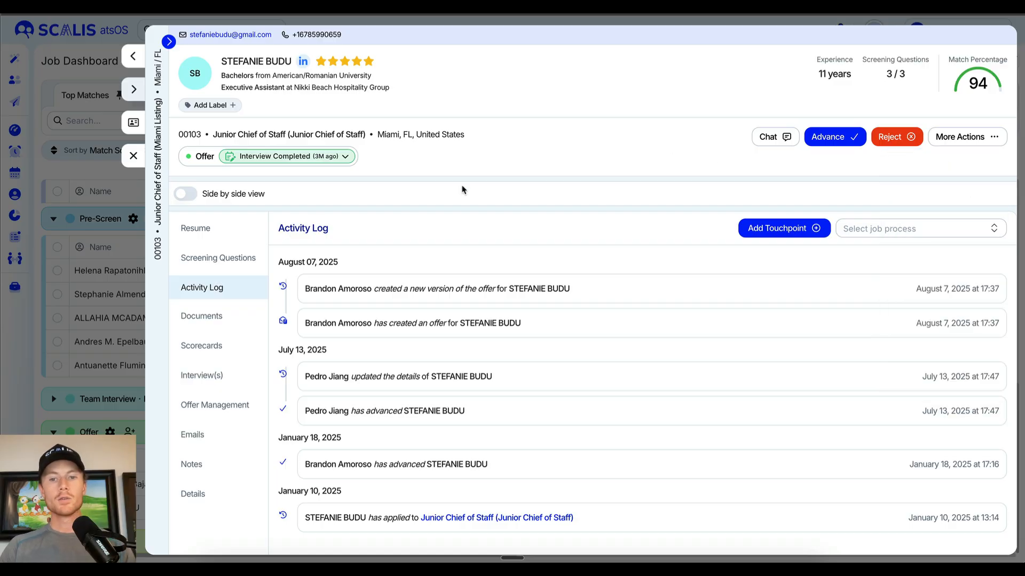
- Turn on the candidate profile's side by side view and bring up the @ user mention list in a new note, leaving the note empty
left_click(188, 194)
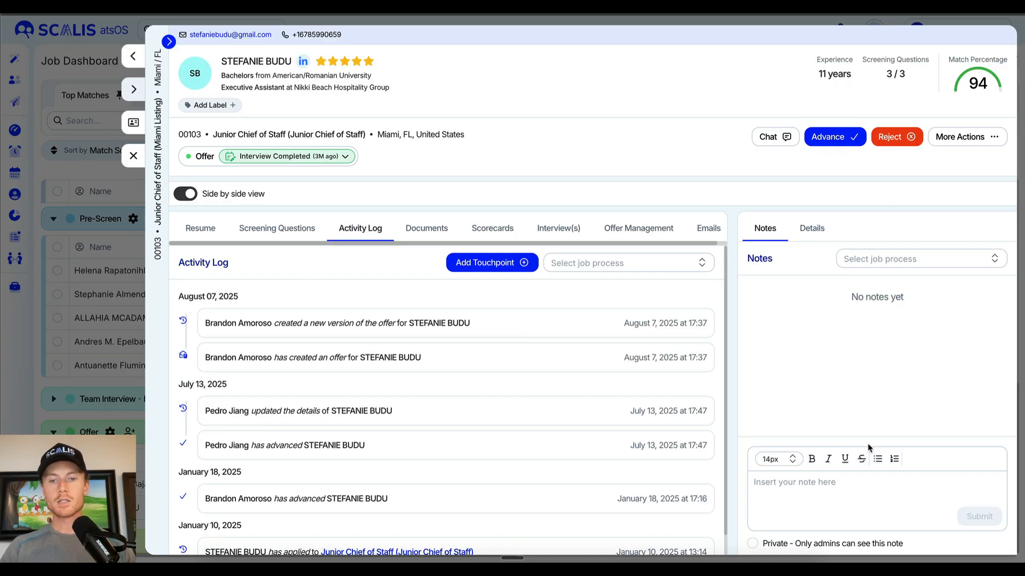
left_click(873, 495)
type("@")
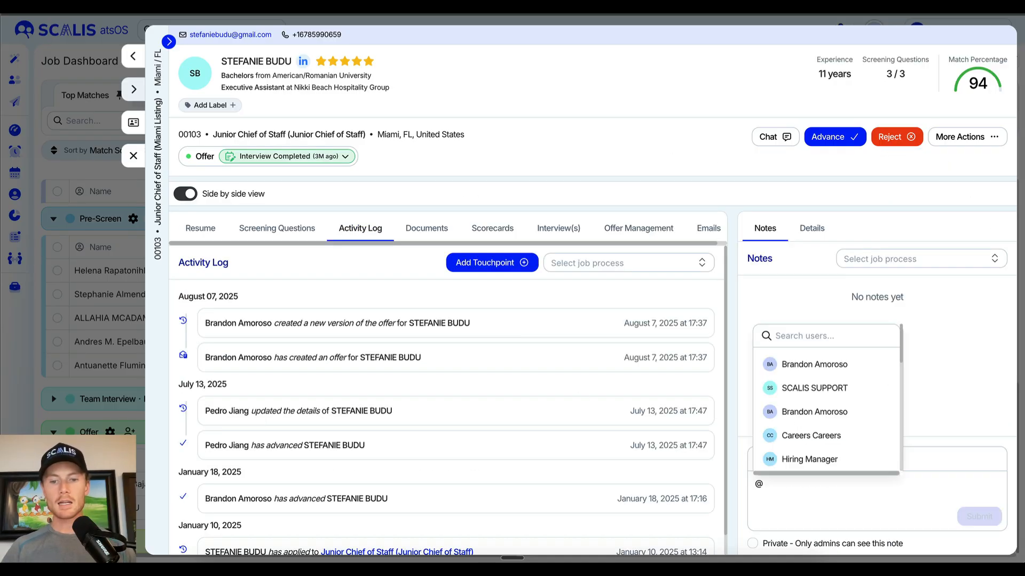
key("Escape")
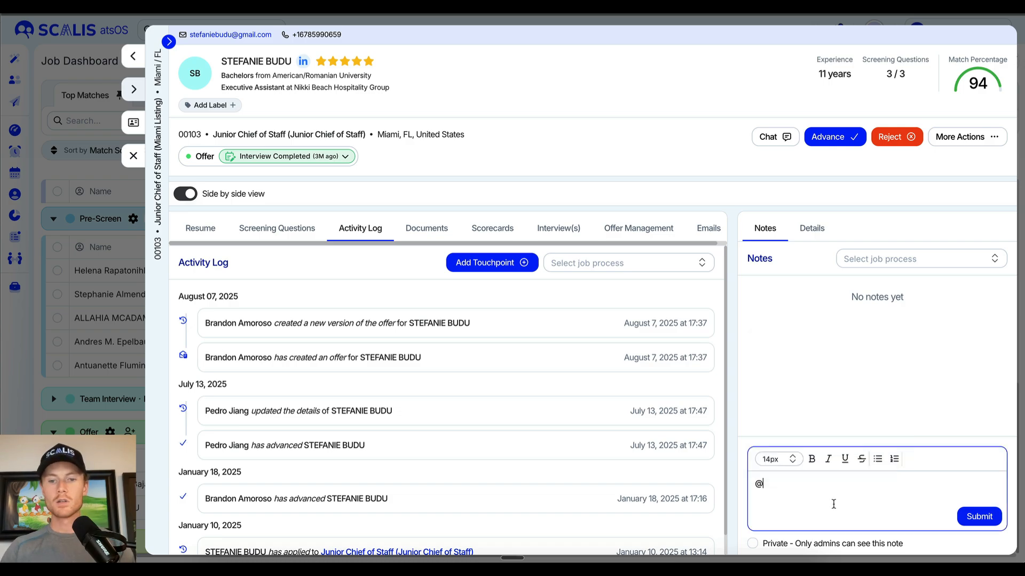
key("BackSpace")
- Review the candidate's resume, screening question answers, activity log and documents alongside the notes
left_click(202, 229)
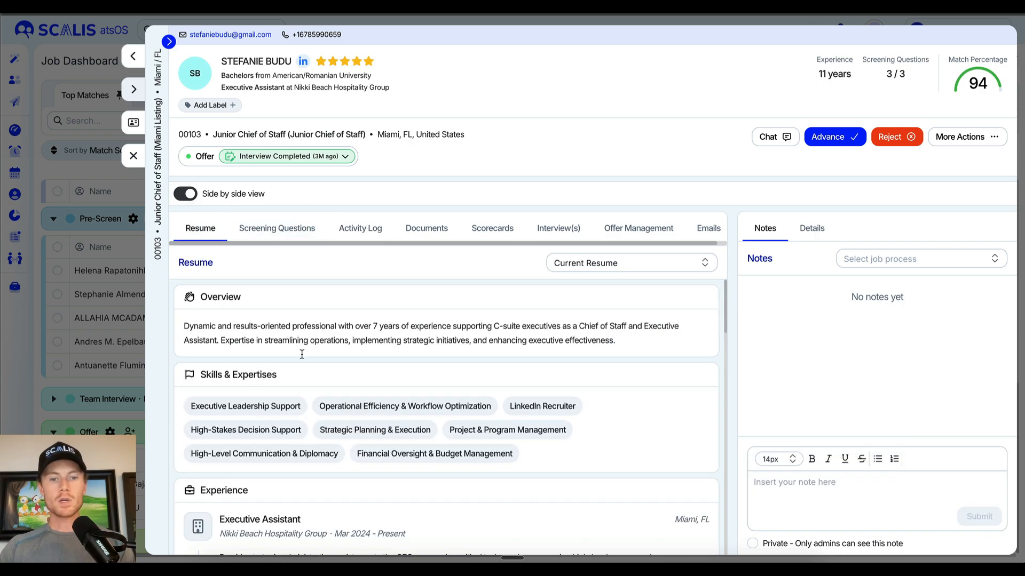
scroll(297, 403, "down", 10)
scroll(293, 346, "up", 10)
left_click(286, 223)
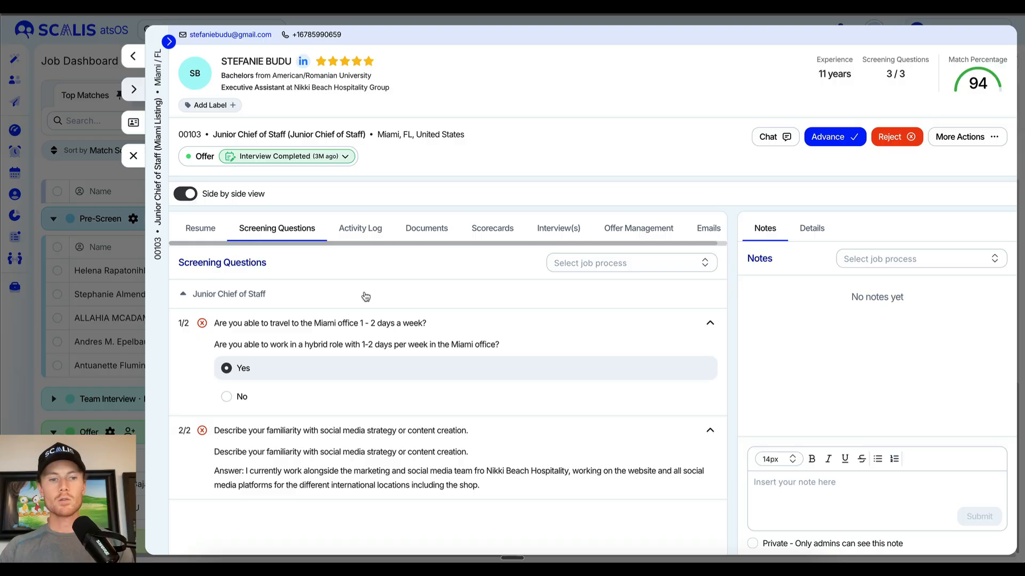
left_click(360, 228)
scroll(348, 396, "down", 1)
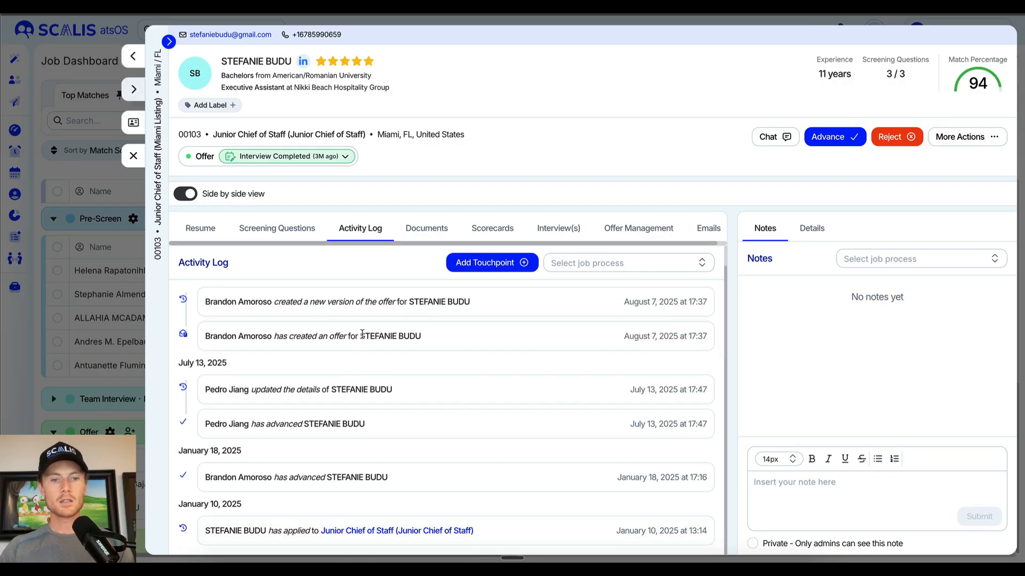
scroll(347, 395, "up", 1)
left_click(426, 228)
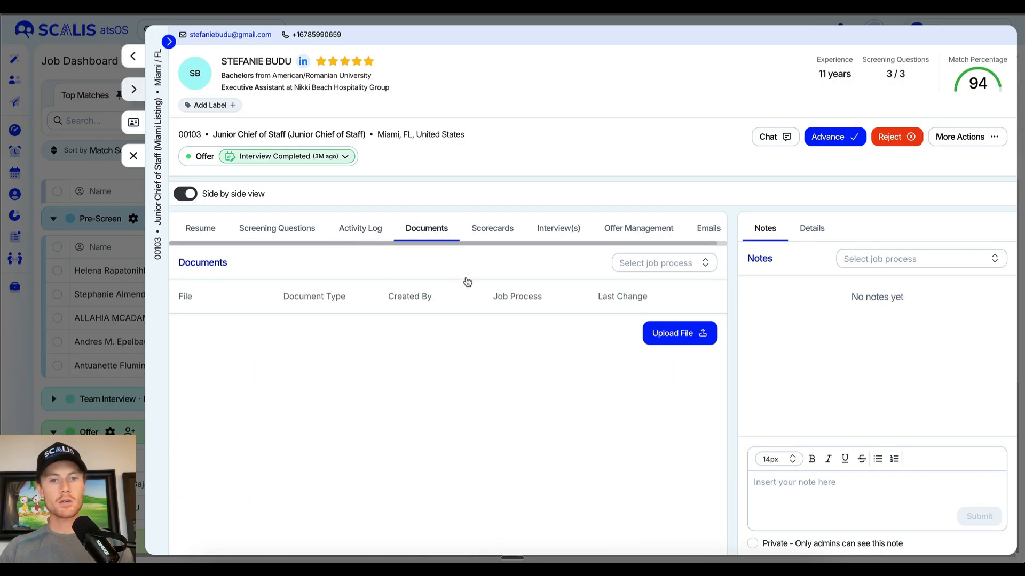
- View the candidate's completed Software Engineer scorecard through its interview questions and close it
left_click(507, 236)
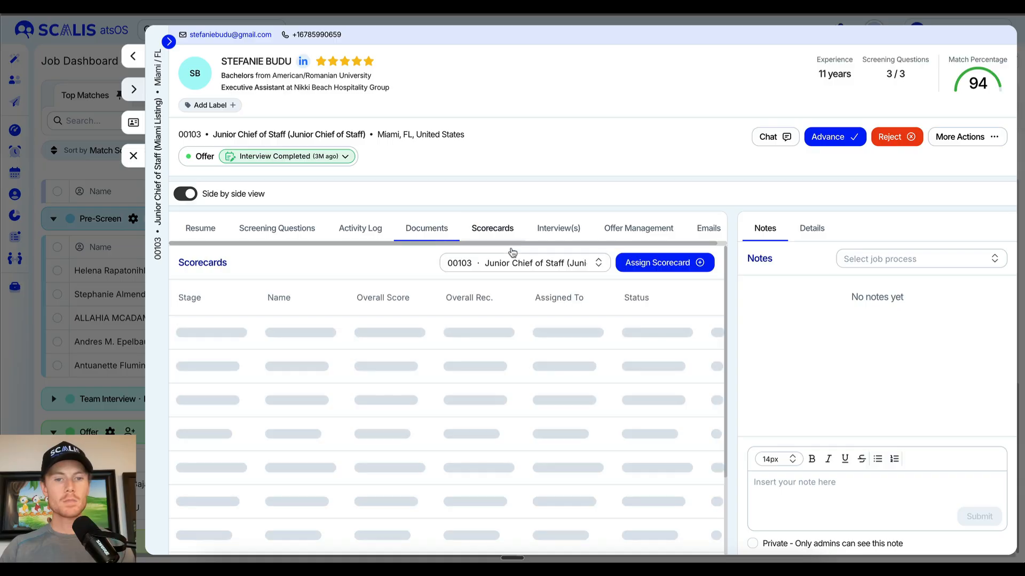
left_click(712, 331)
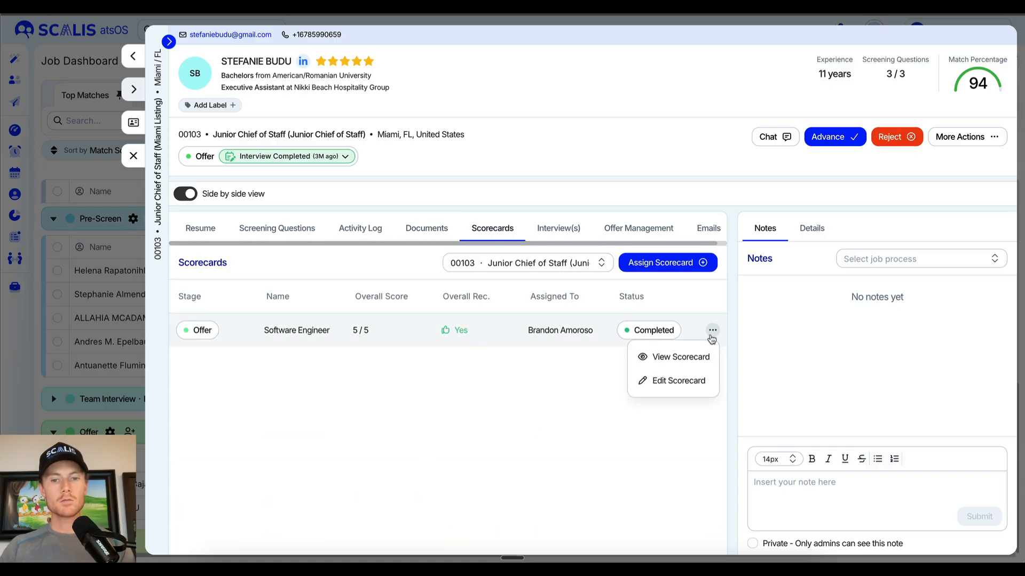
left_click(683, 354)
scroll(910, 212, "down", 10)
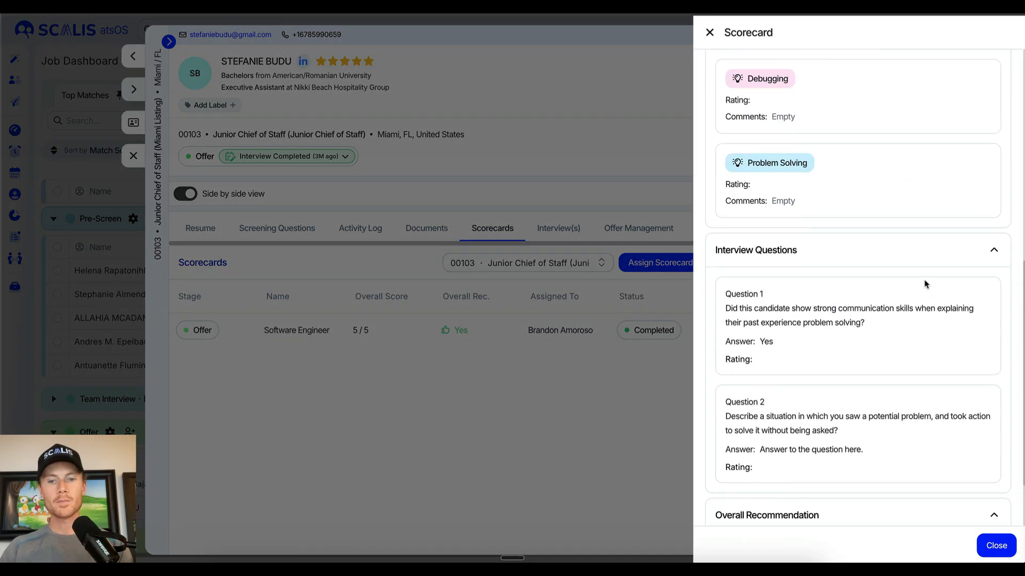
left_click(441, 340)
- Look through the candidate's interviews, offer management and emails, and return to the resume
left_click(566, 237)
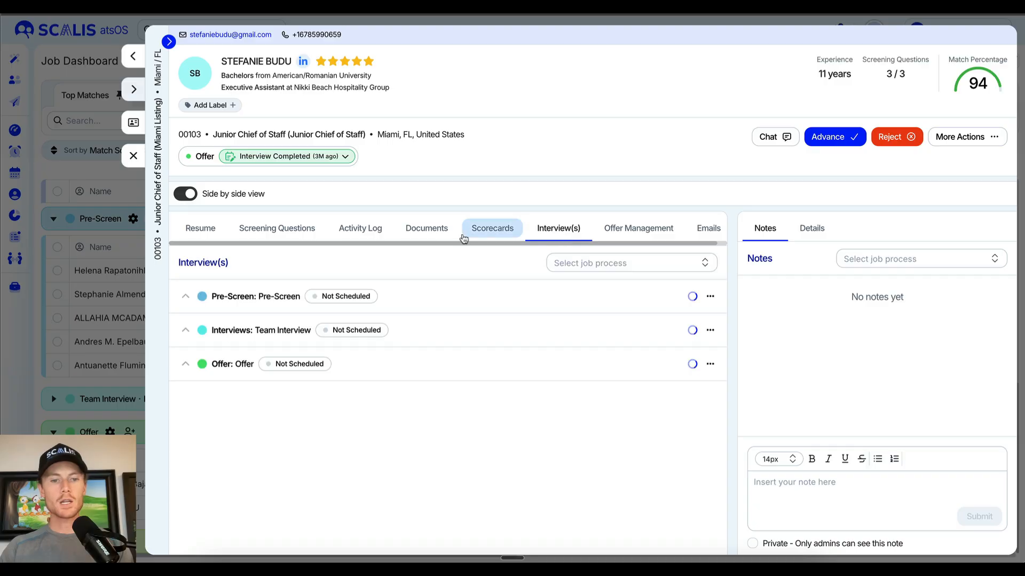
left_click(654, 237)
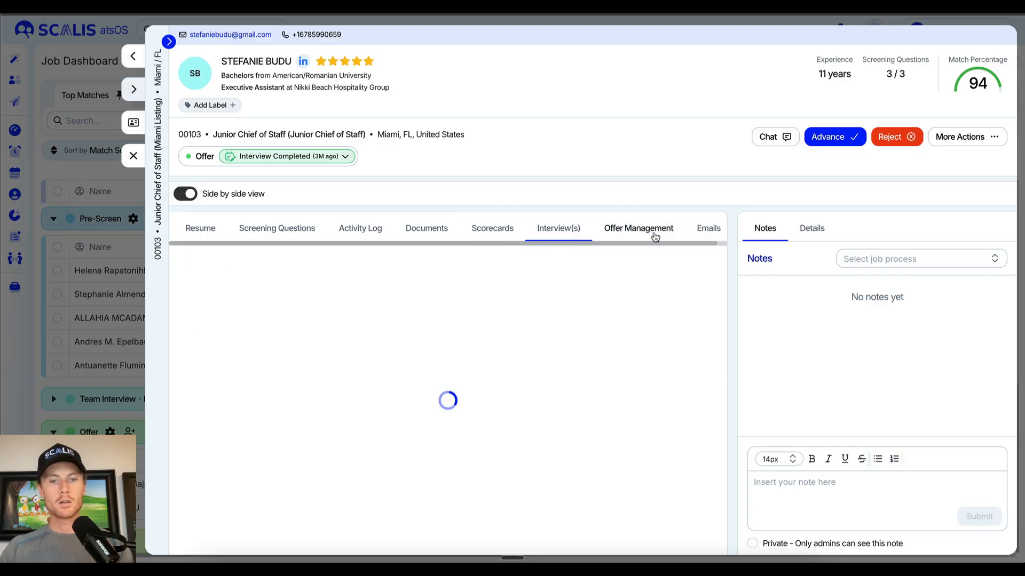
left_click(707, 235)
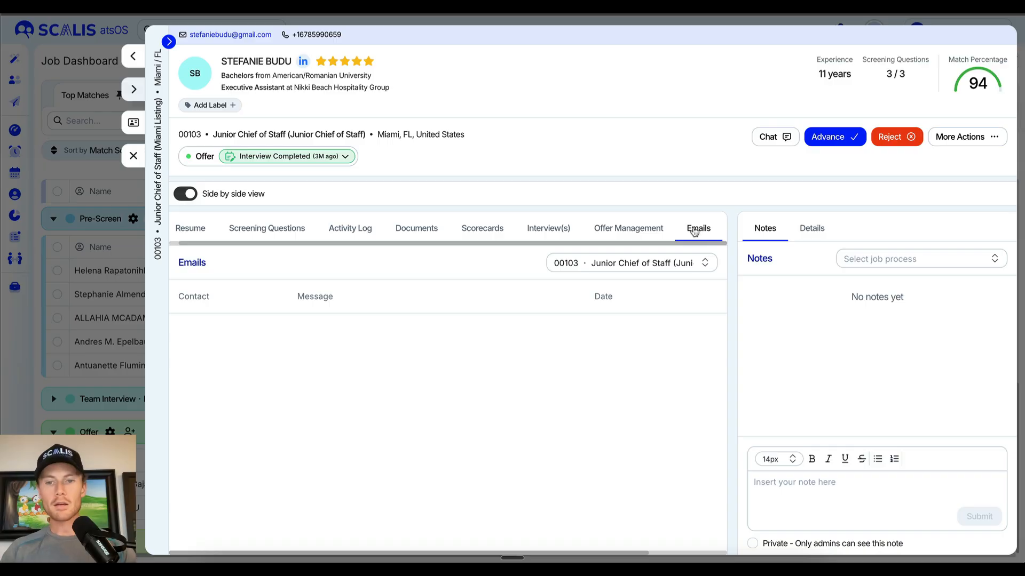
left_click(213, 231)
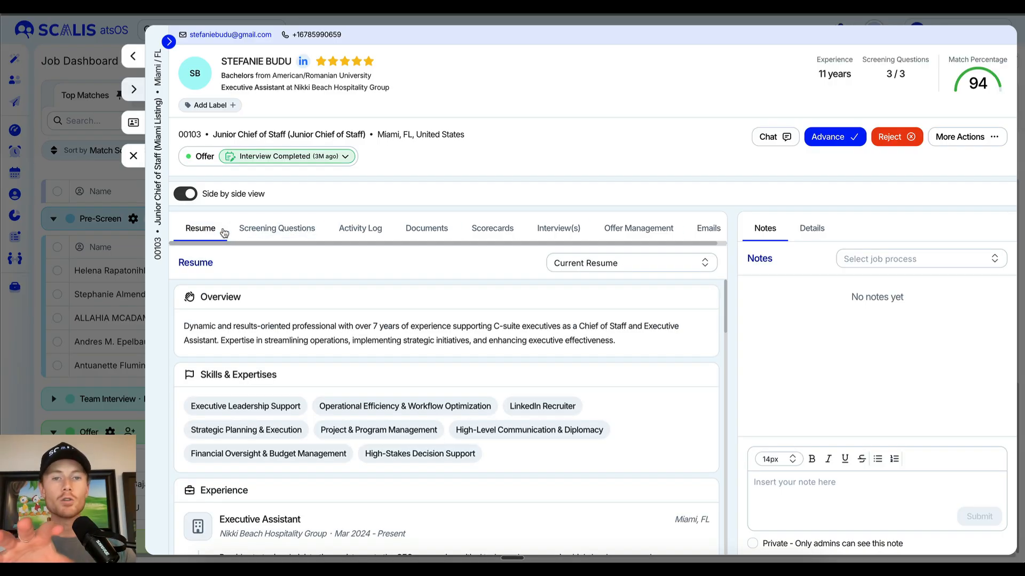
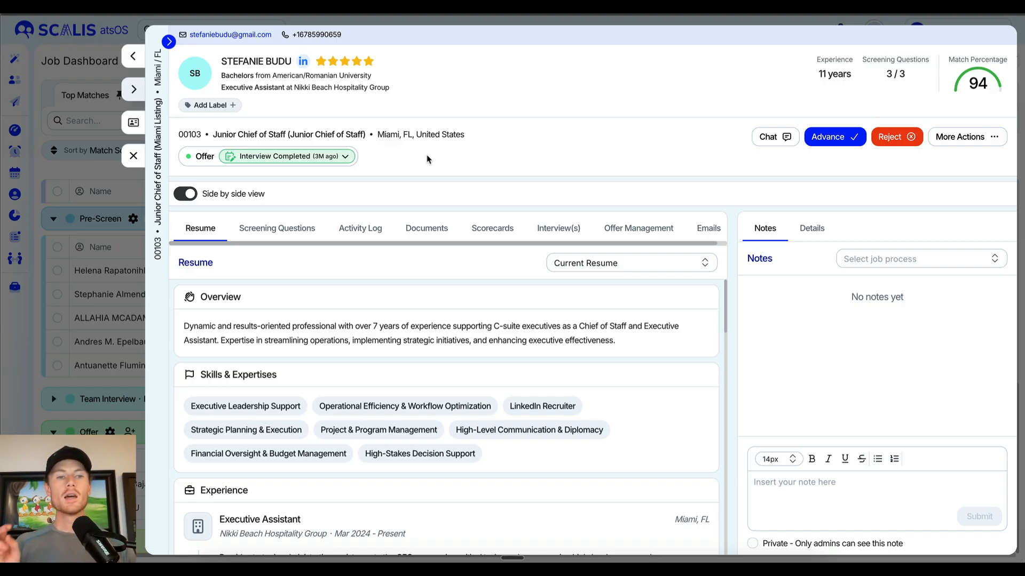
- Close the candidate profile and look at the Sourcing stage in the Junior Chief of Staff pipeline, leaving it collapsed
left_click(121, 228)
scroll(80, 224, "up", 5)
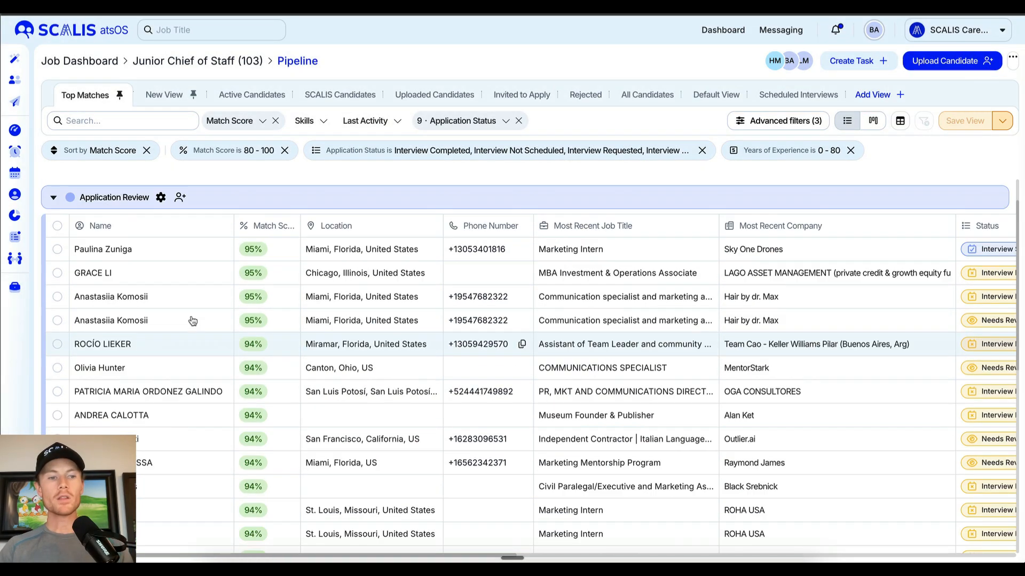
left_click(49, 192)
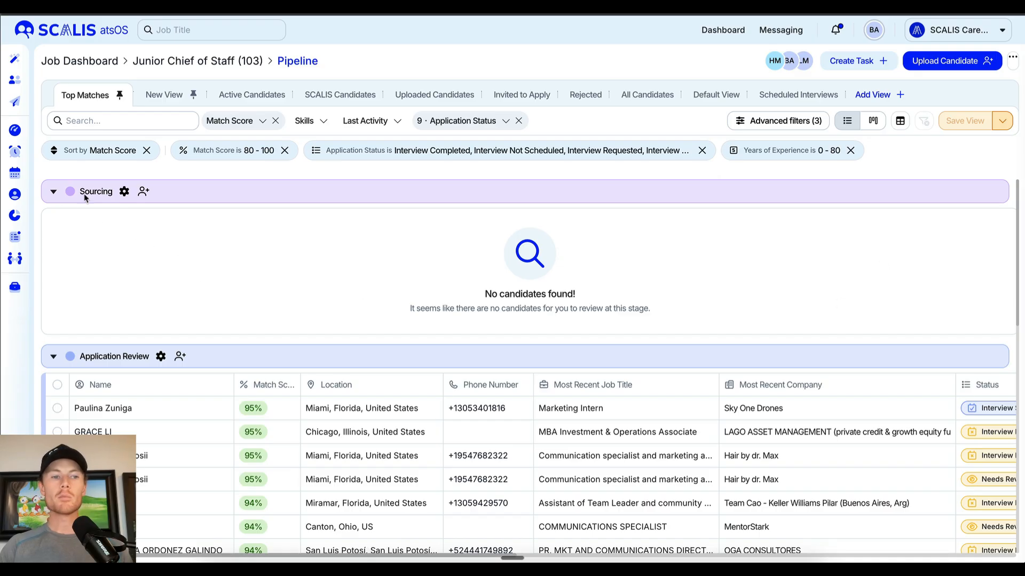
left_click(53, 192)
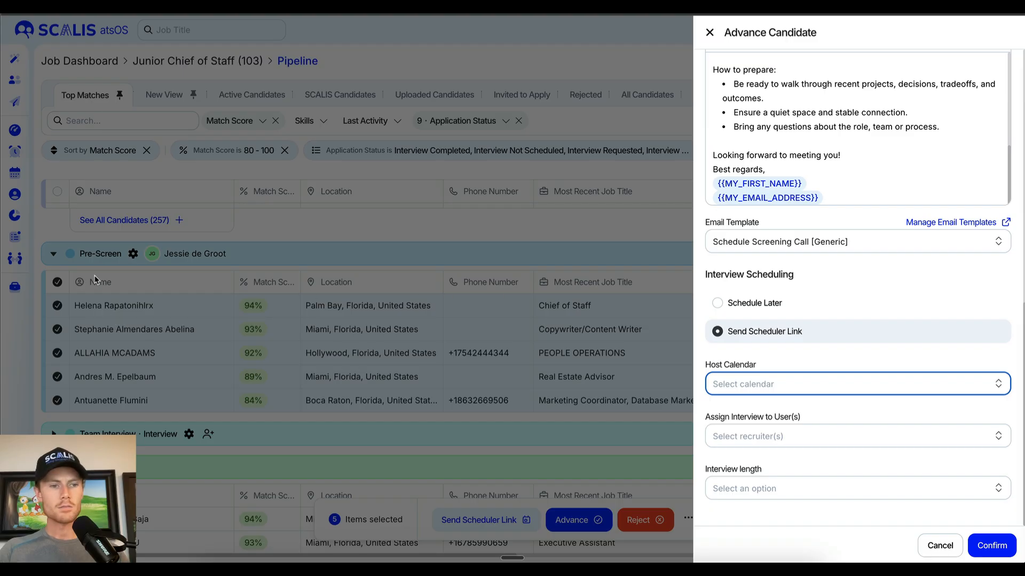
- Examine the available stages and application statuses for advancing the selected Pre-Screen candidates, keeping the current choices
scroll(860, 299, "up", 10)
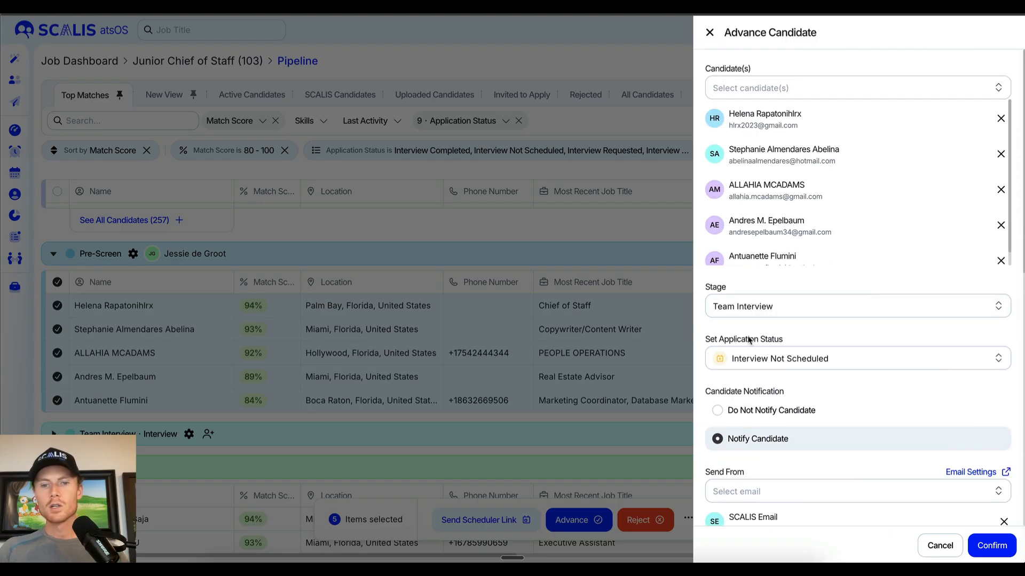
left_click(784, 313)
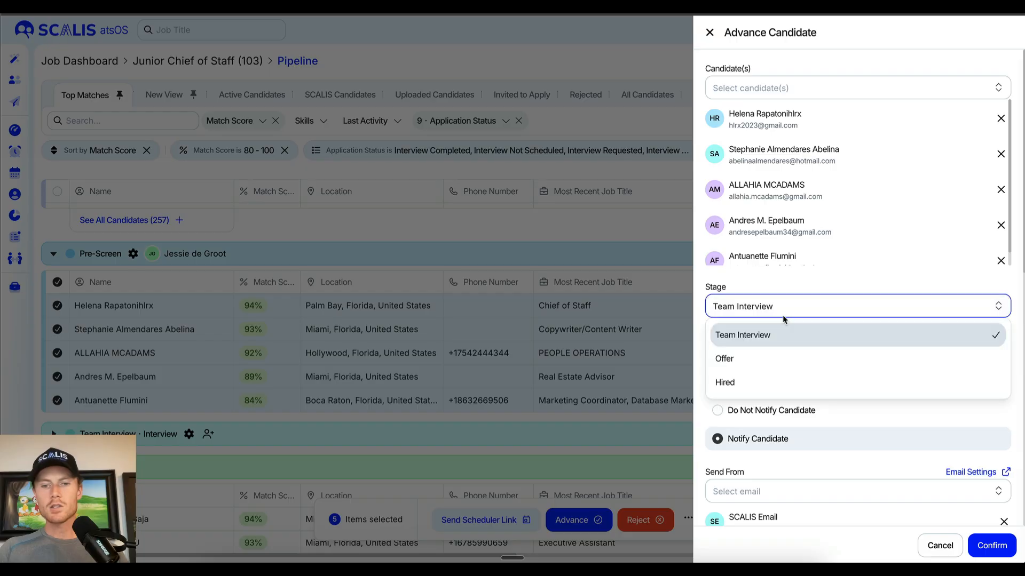
left_click(807, 294)
scroll(803, 178, "down", 5)
scroll(824, 84, "up", 1)
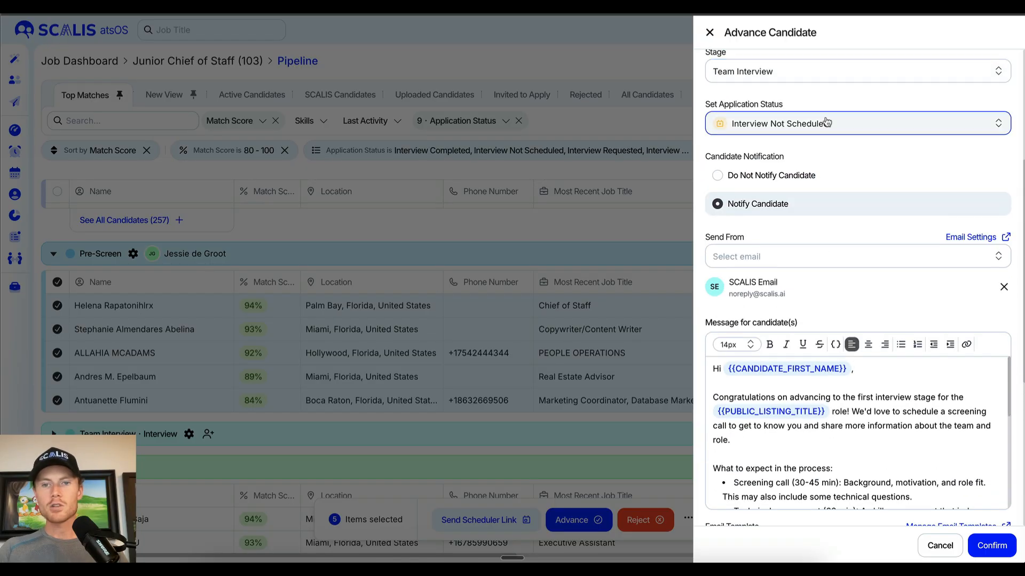
left_click(825, 124)
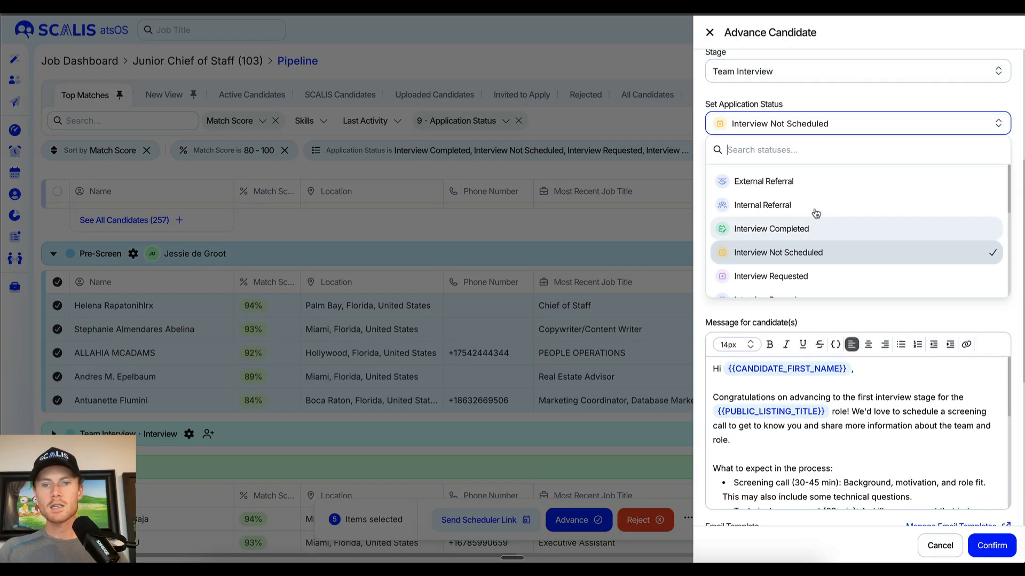
left_click(833, 94)
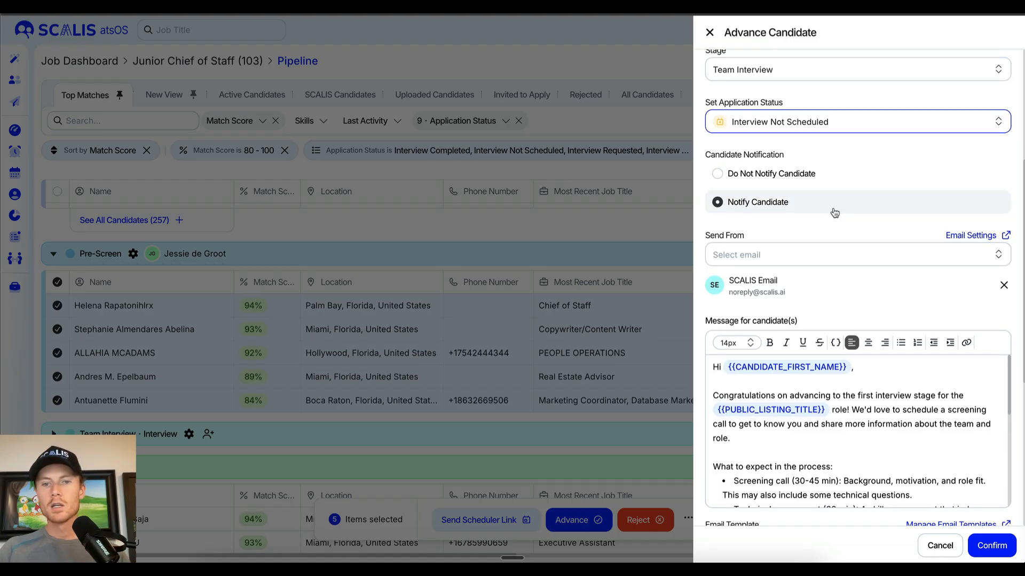
- Try the "reject candidate [Advance Candidate]" email template for the candidate message, and switch back to "Schedule Screening Call [Generic]"
scroll(833, 210, "down", 2)
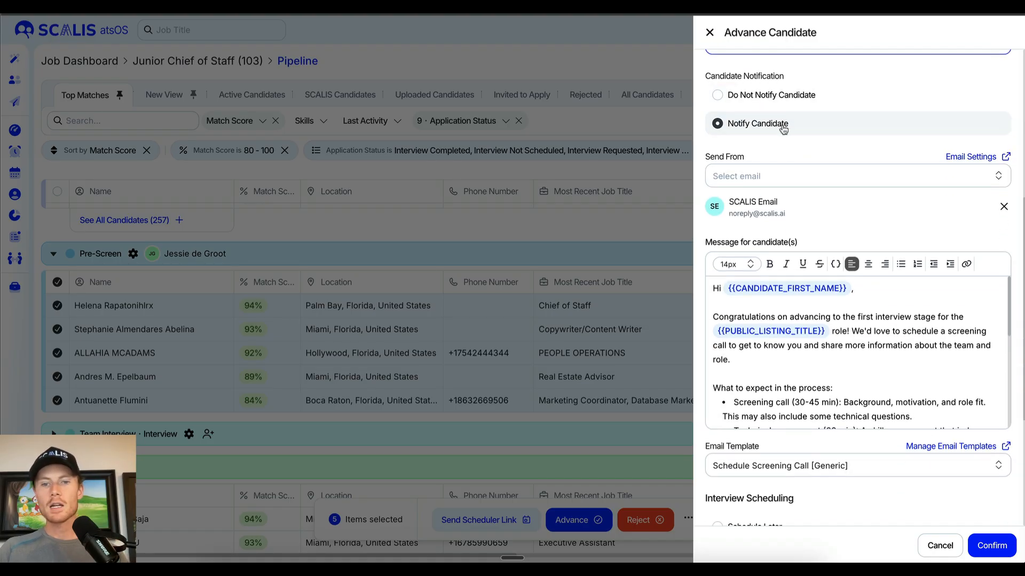
scroll(787, 130, "down", 1)
scroll(788, 130, "down", 1)
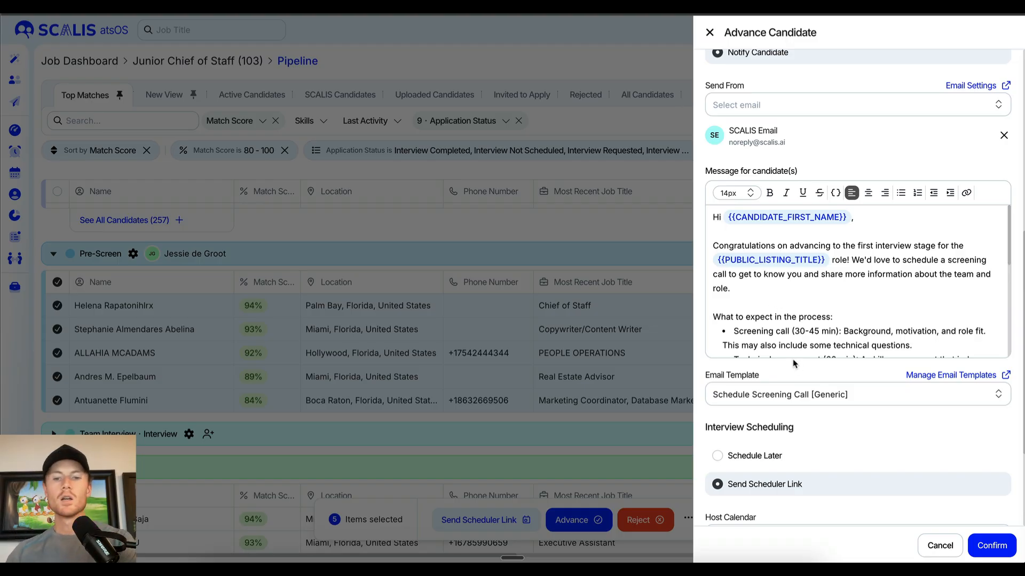
left_click(820, 395)
left_click(816, 424)
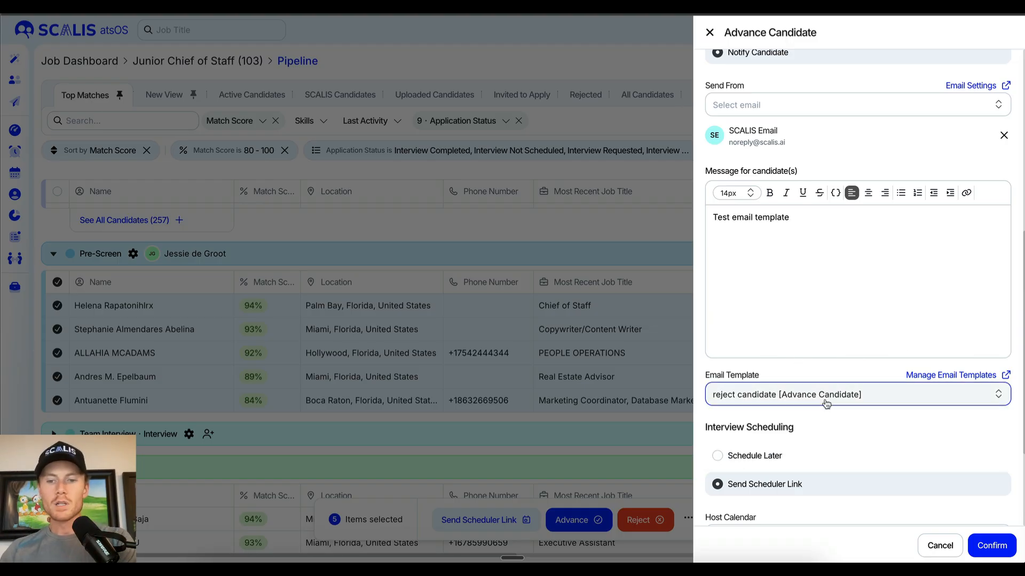
left_click(825, 397)
left_click(825, 446)
- Examine the host calendar choices offered for the interview scheduler link, without choosing one
scroll(883, 249, "down", 4)
scroll(884, 249, "down", 5)
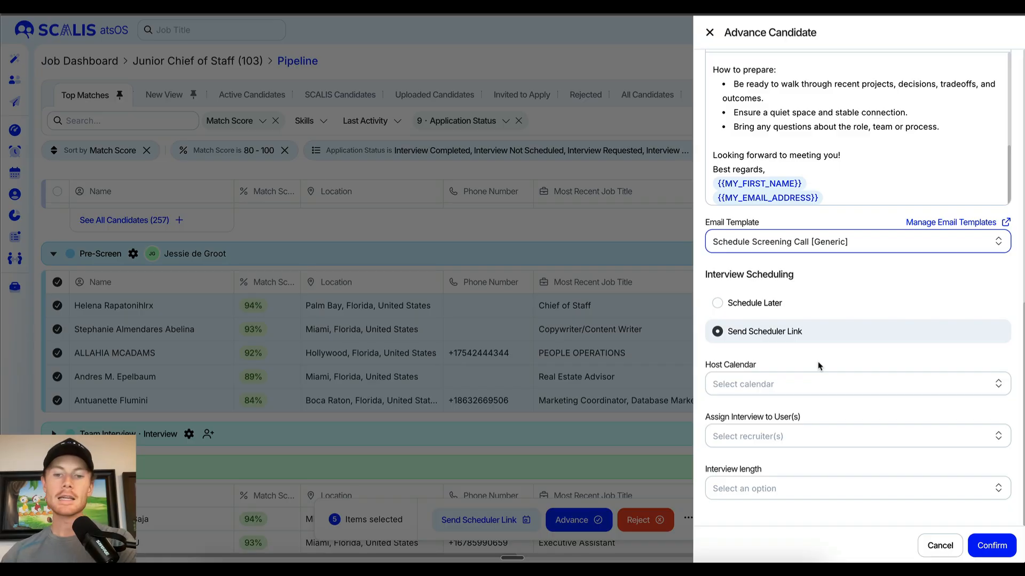
left_click(820, 391)
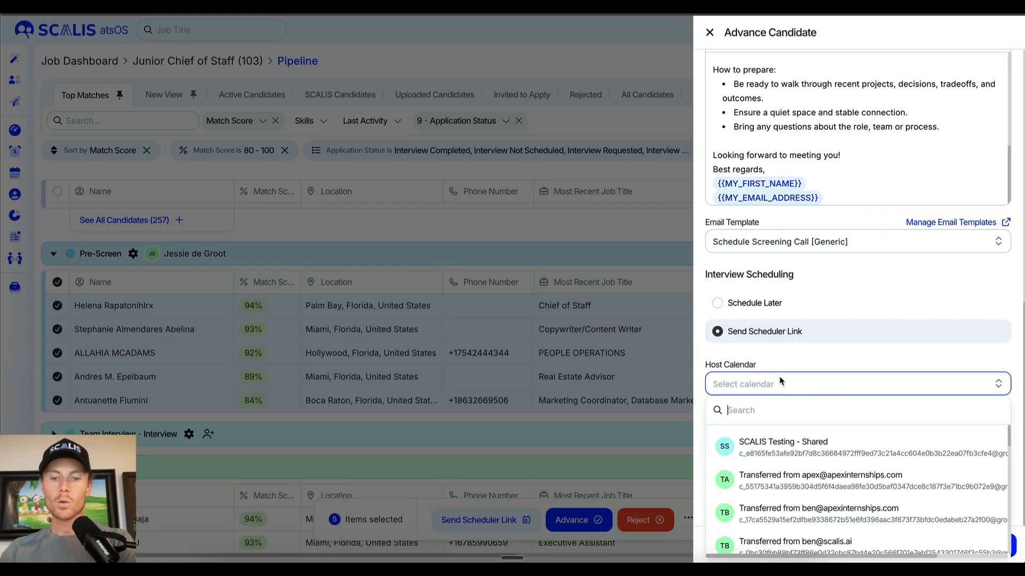
left_click(857, 356)
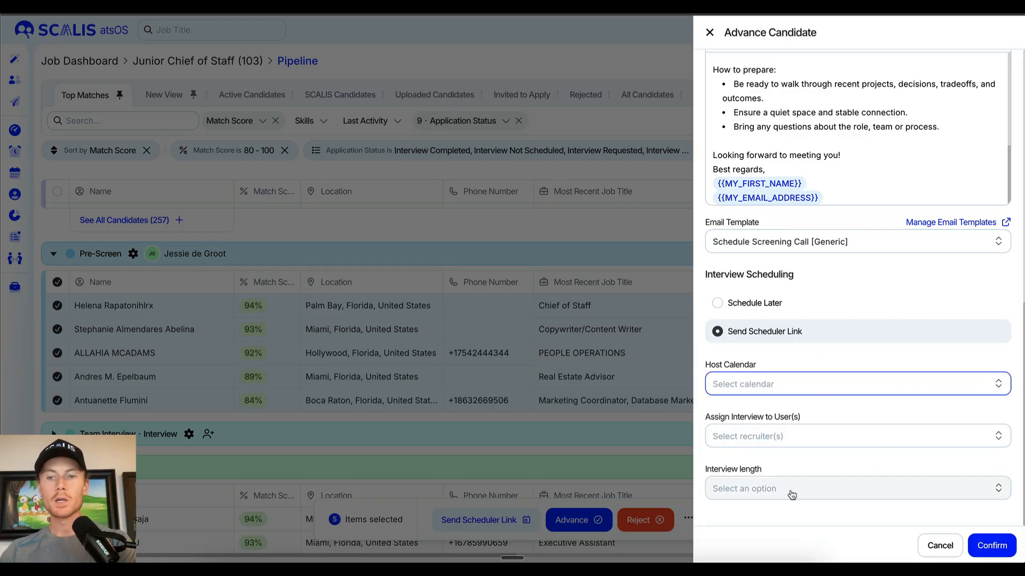
- Review the Calendar Settings, covering the connected account, Zoom integration, availability and working hours, and scheduler link limits
scroll(832, 443, "up", 10)
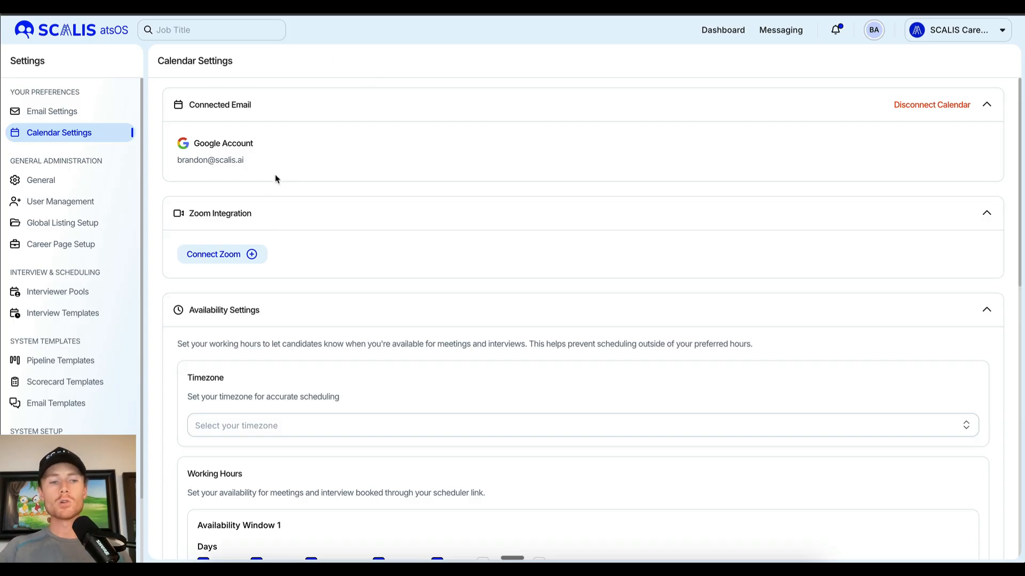
scroll(337, 165, "down", 3)
scroll(233, 140, "up", 2)
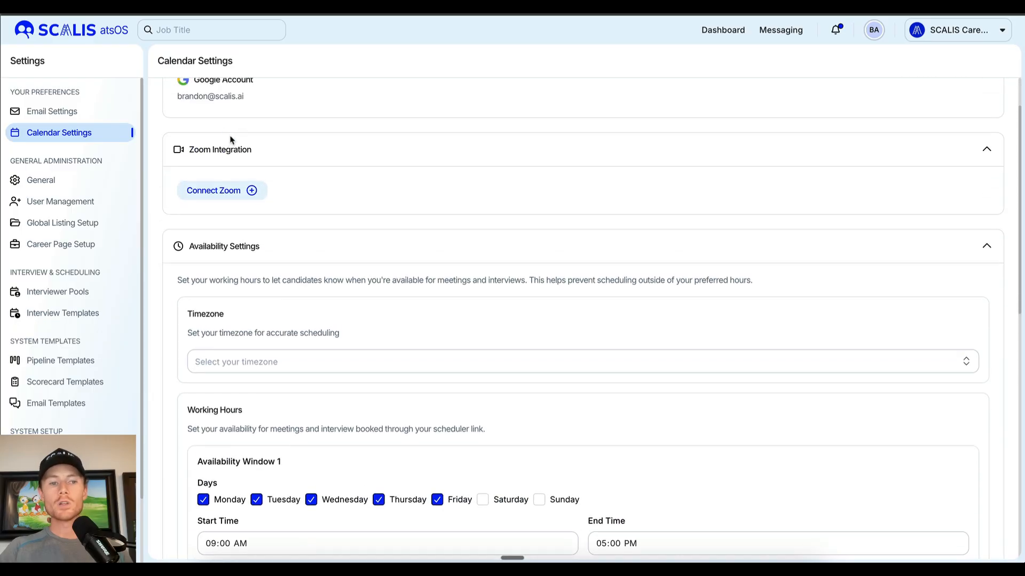
scroll(272, 153, "down", 5)
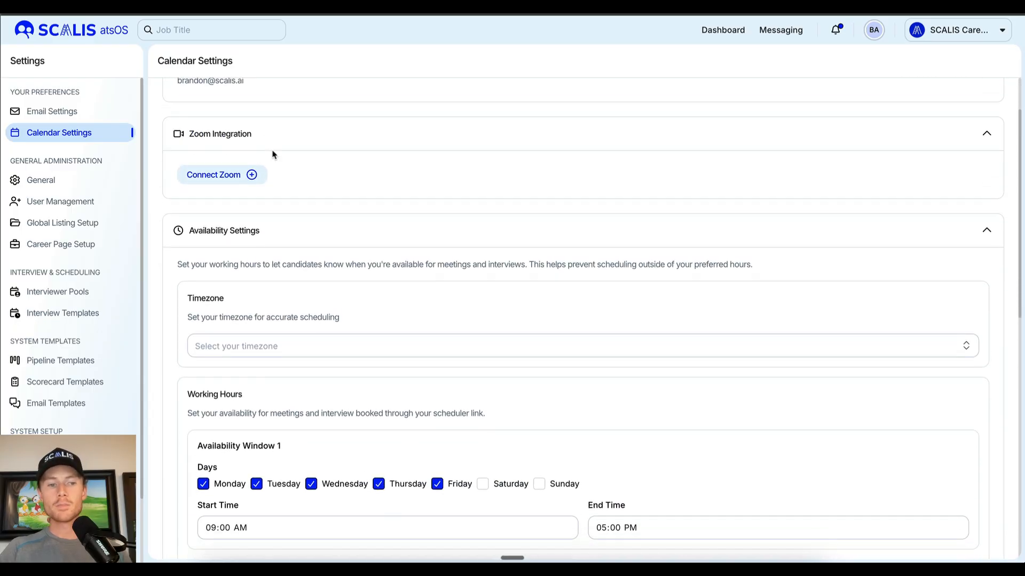
scroll(280, 130, "down", 1)
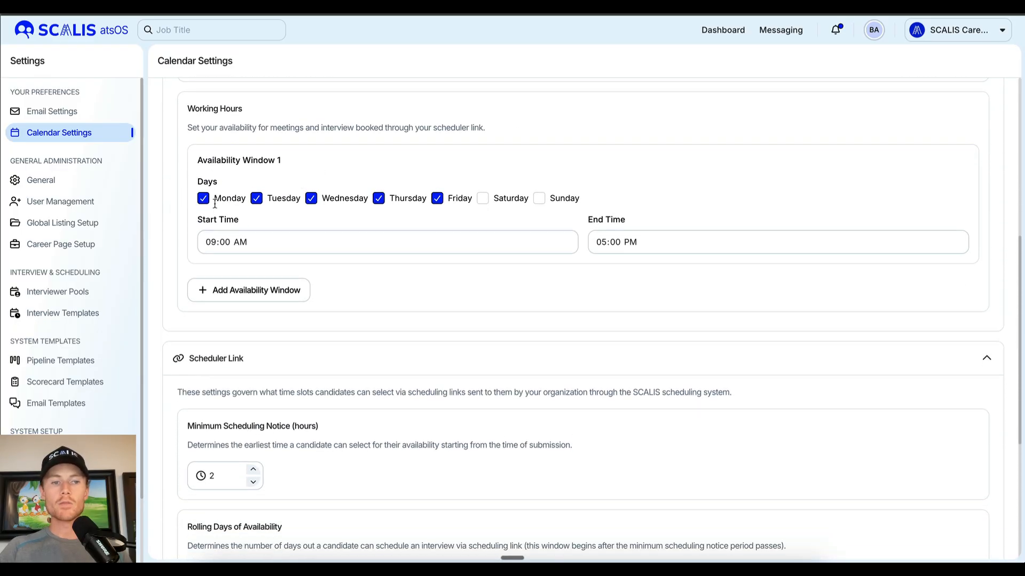
scroll(323, 213, "down", 5)
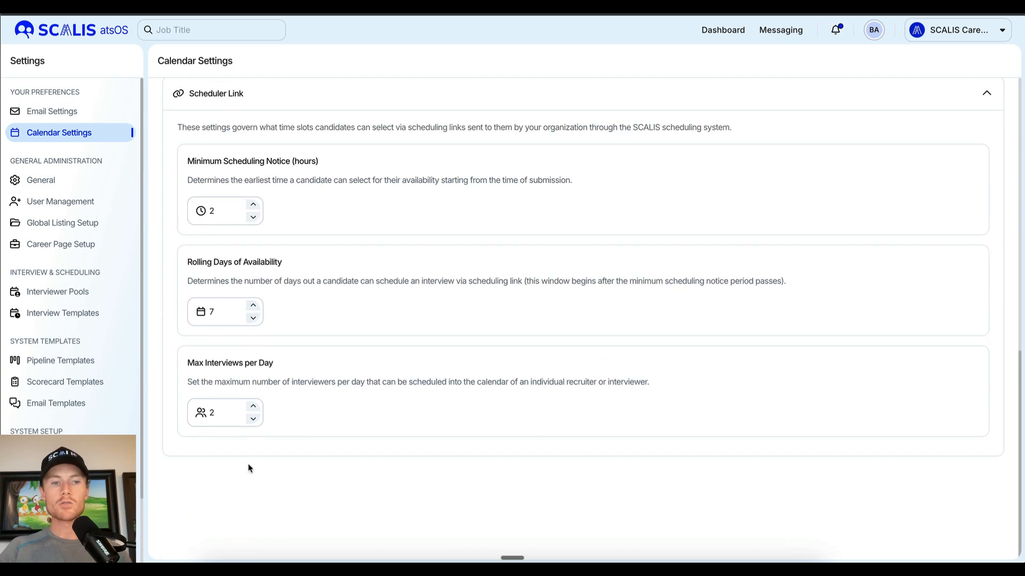
scroll(308, 311, "up", 8)
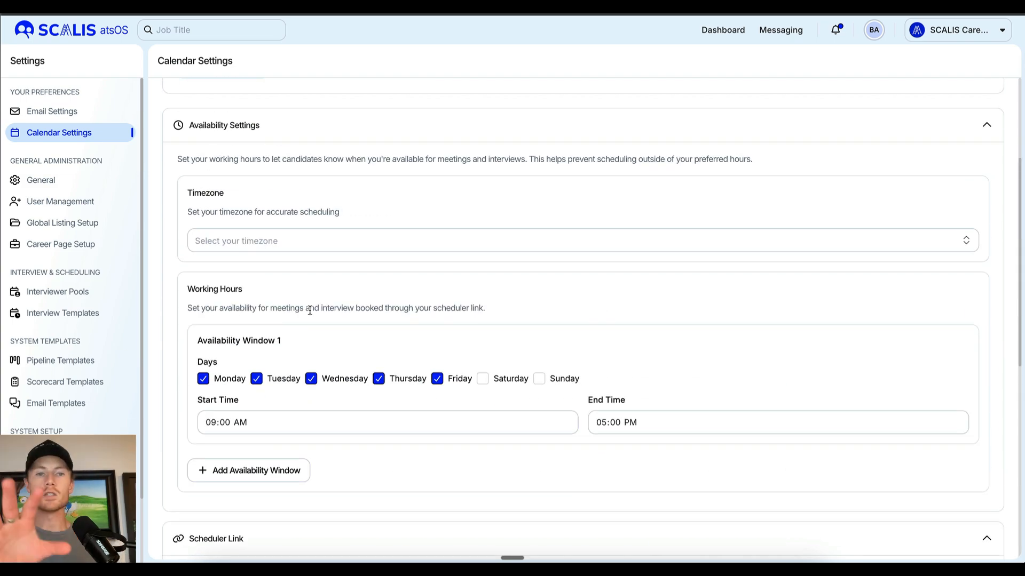
scroll(302, 304, "up", 4)
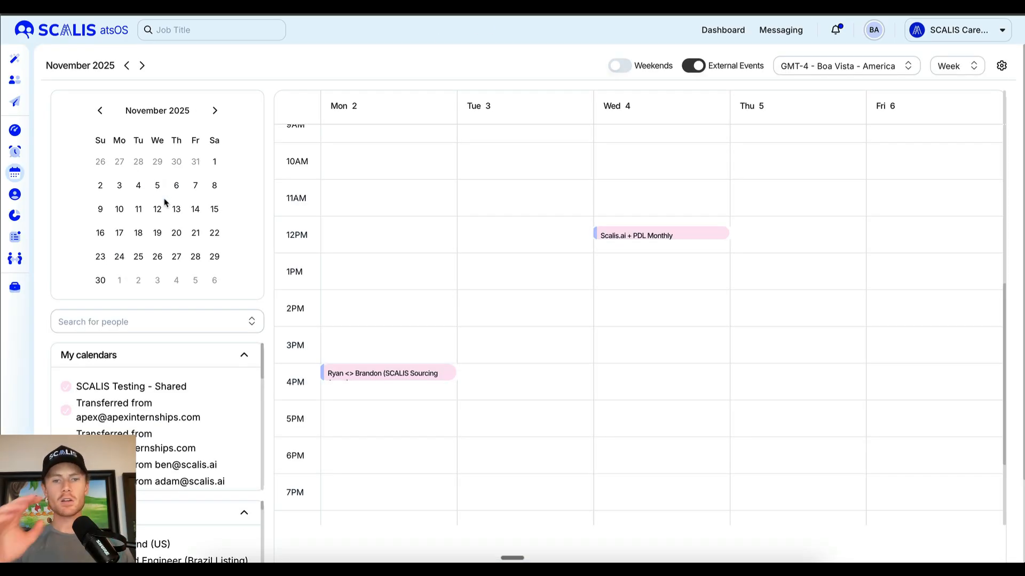
- Examine the weekly interview calendar with its scheduled events, the list of own calendars and the job listings
scroll(587, 321, "up", 2)
scroll(580, 330, "down", 3)
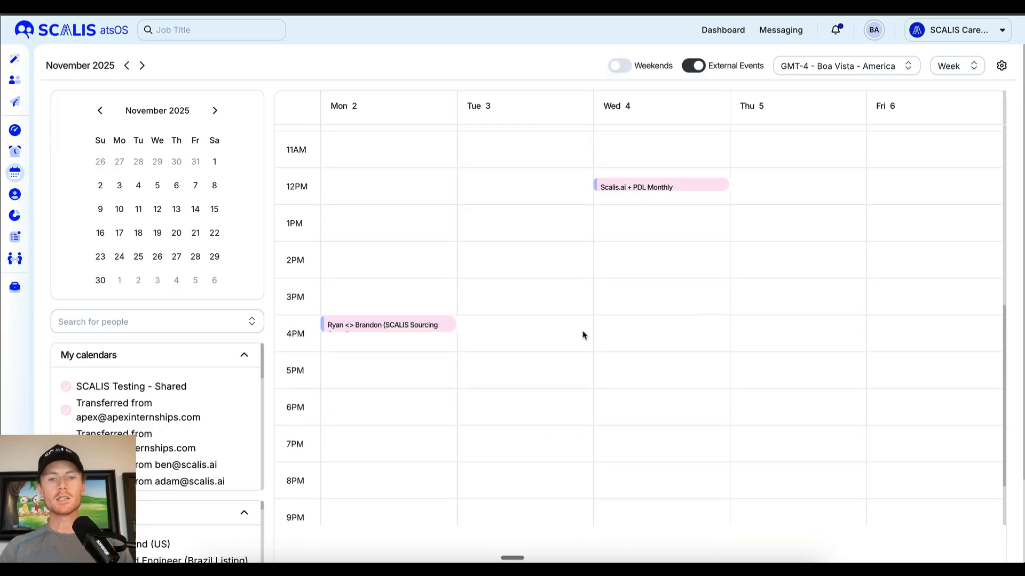
scroll(584, 335, "down", 2)
scroll(597, 318, "up", 2)
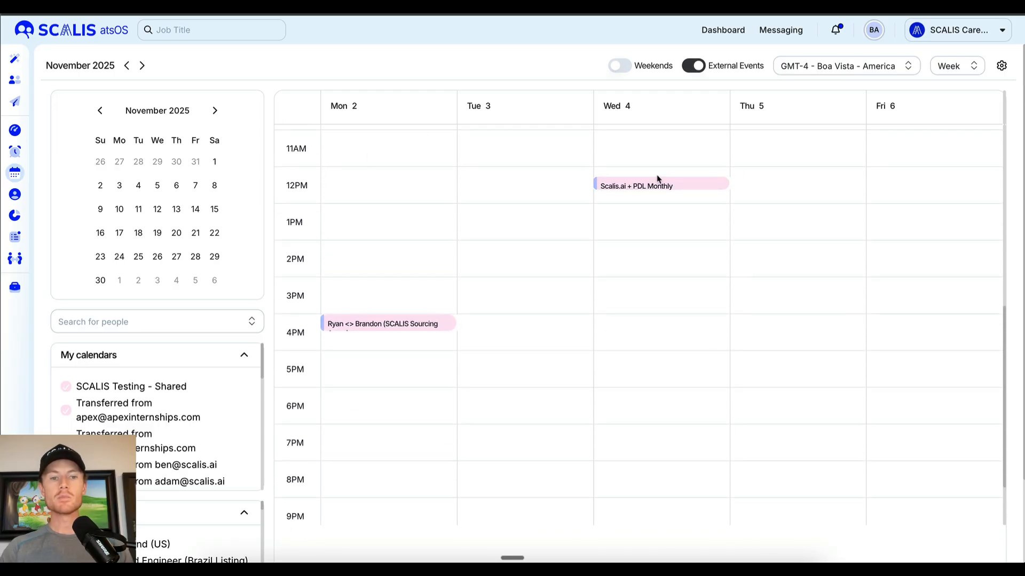
scroll(494, 344, "down", 1)
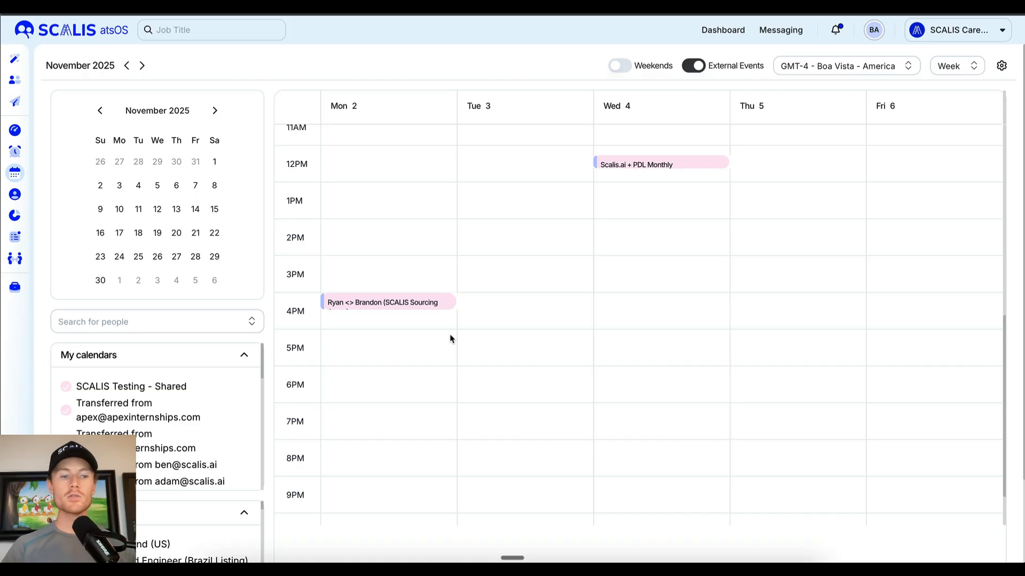
scroll(164, 376, "down", 2)
scroll(77, 395, "up", 2)
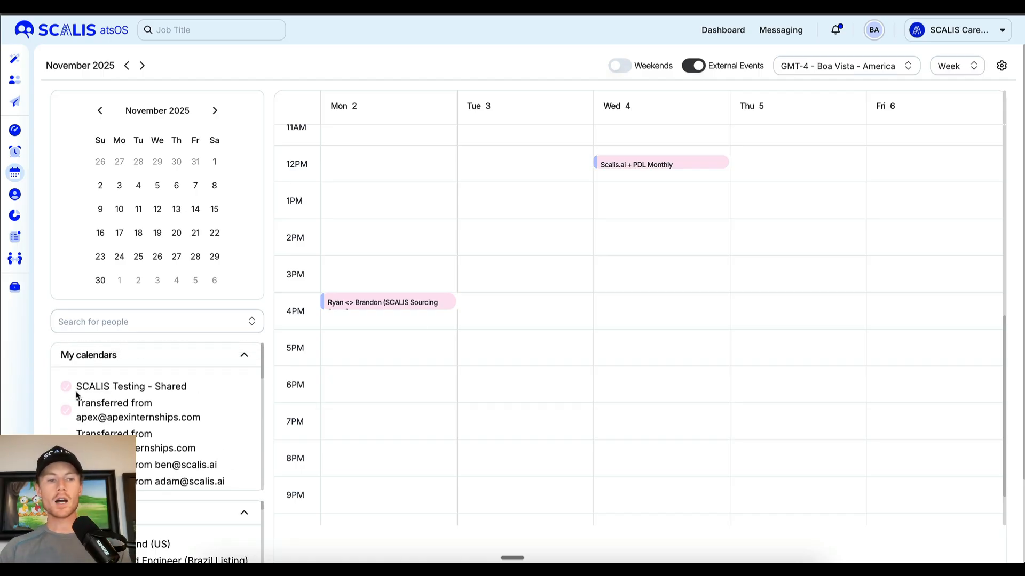
scroll(46, 327, "down", 2)
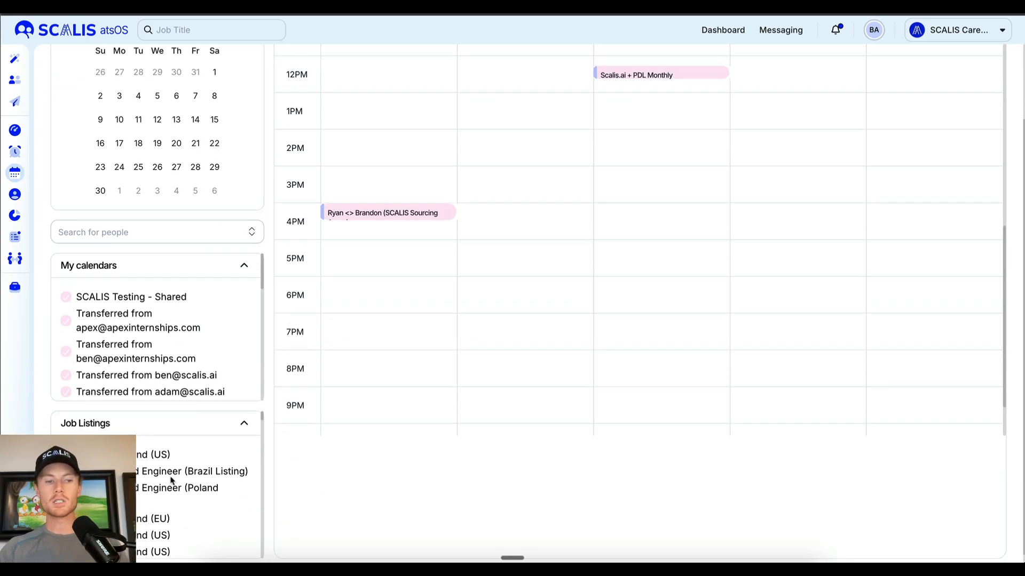
scroll(331, 451, "up", 2)
scroll(359, 315, "up", 2)
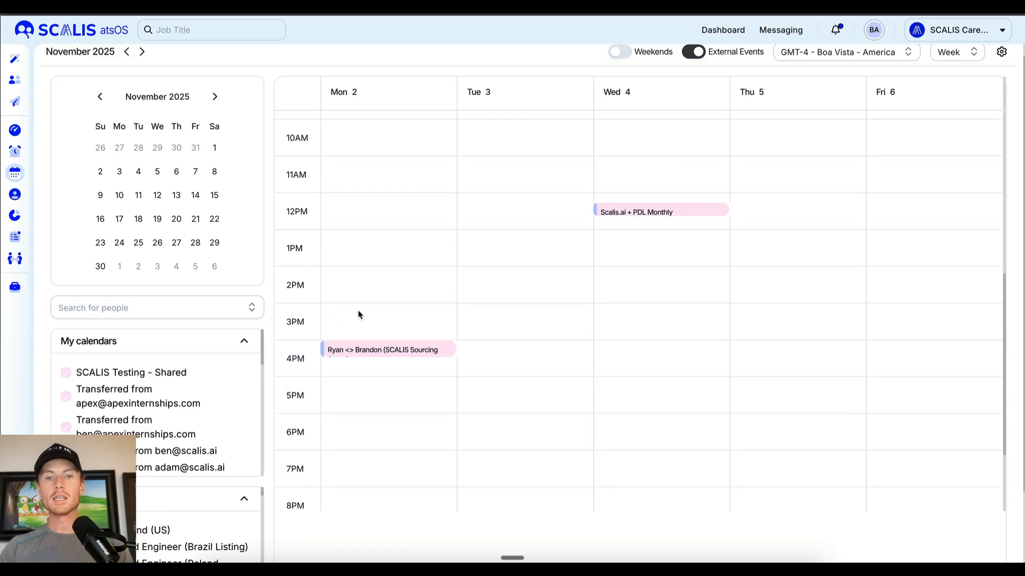
scroll(496, 126, "down", 1)
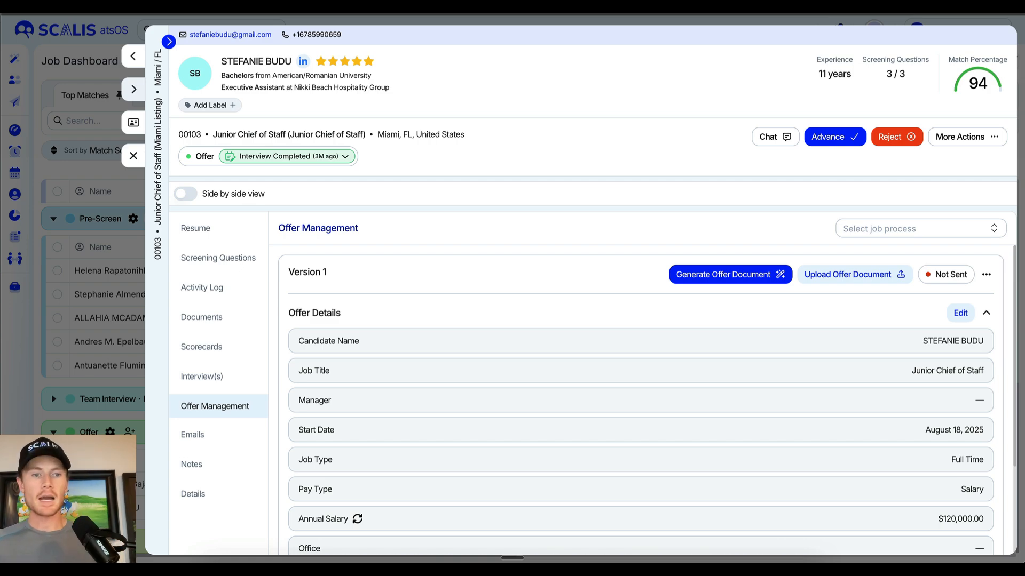
- Reopen the Offer-stage Executive Assistant candidate from Nikki Beach Hospitality Group and review the Version 1 details in Offer Management
left_click(112, 330)
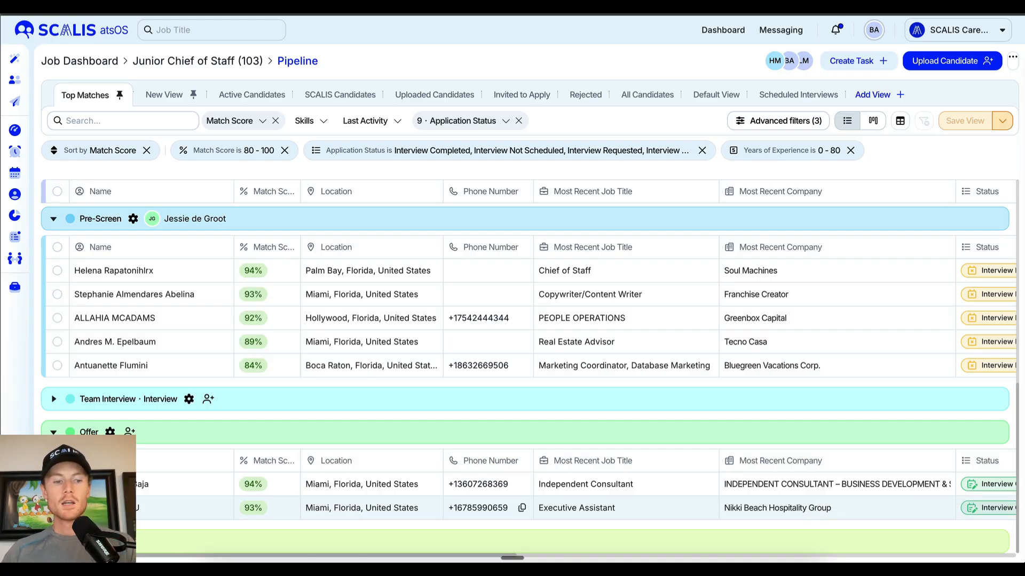
left_click(109, 508)
left_click(234, 412)
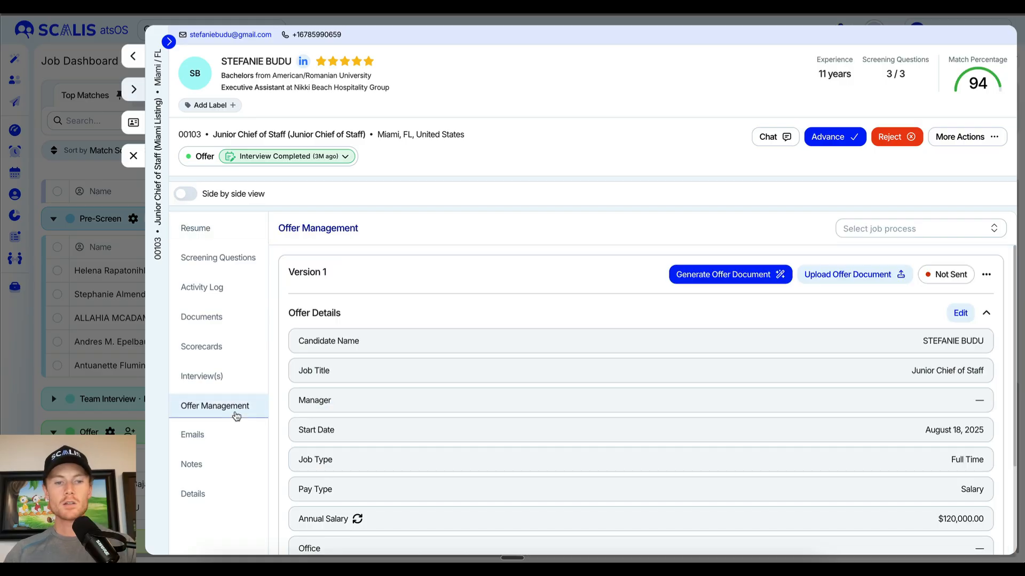
scroll(505, 407, "down", 3)
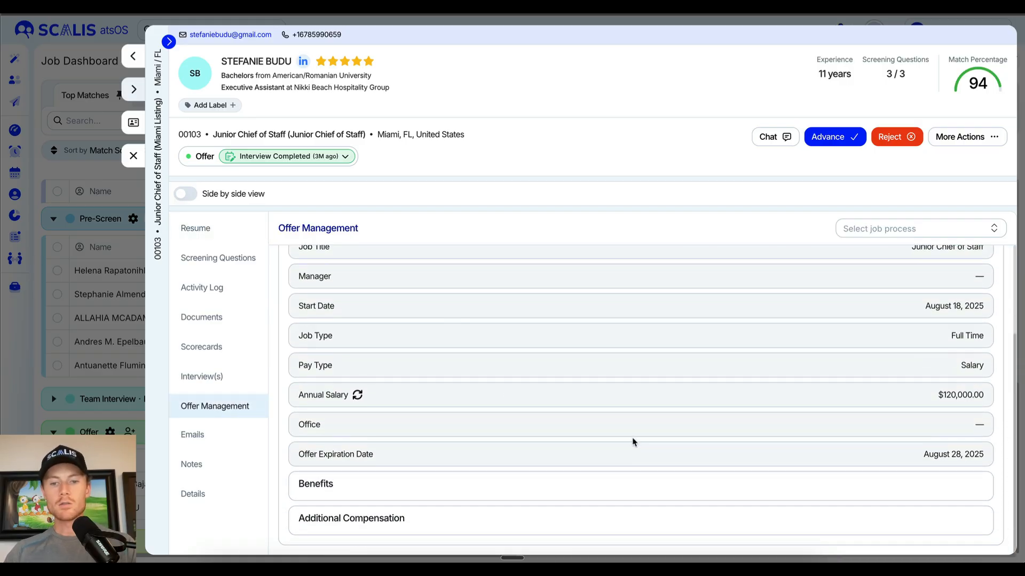
scroll(638, 447, "up", 3)
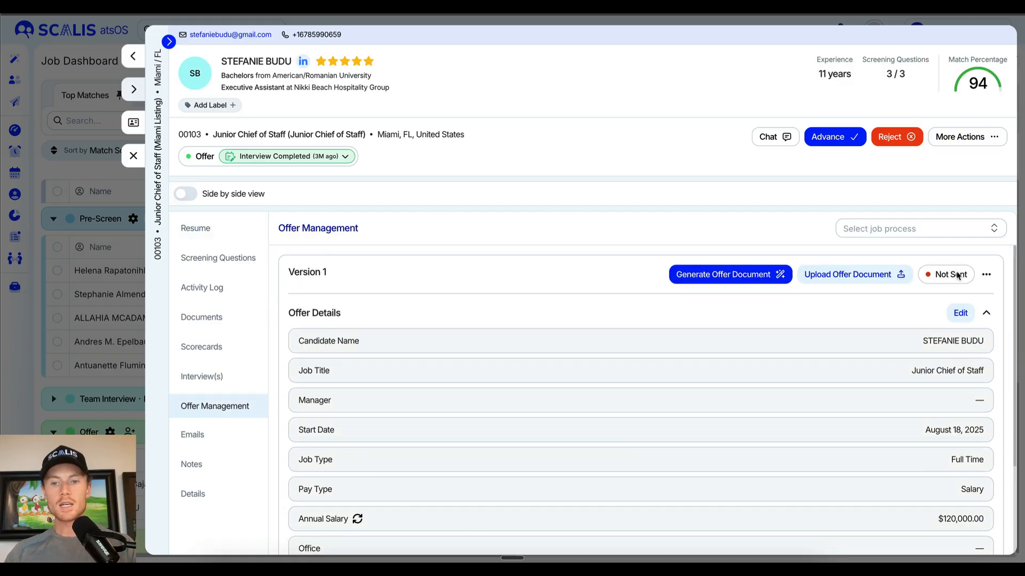
- Open offer document generation for Version 1, choose Create from Offer Template, check the template choices, and close without generating
left_click(760, 279)
left_click(439, 275)
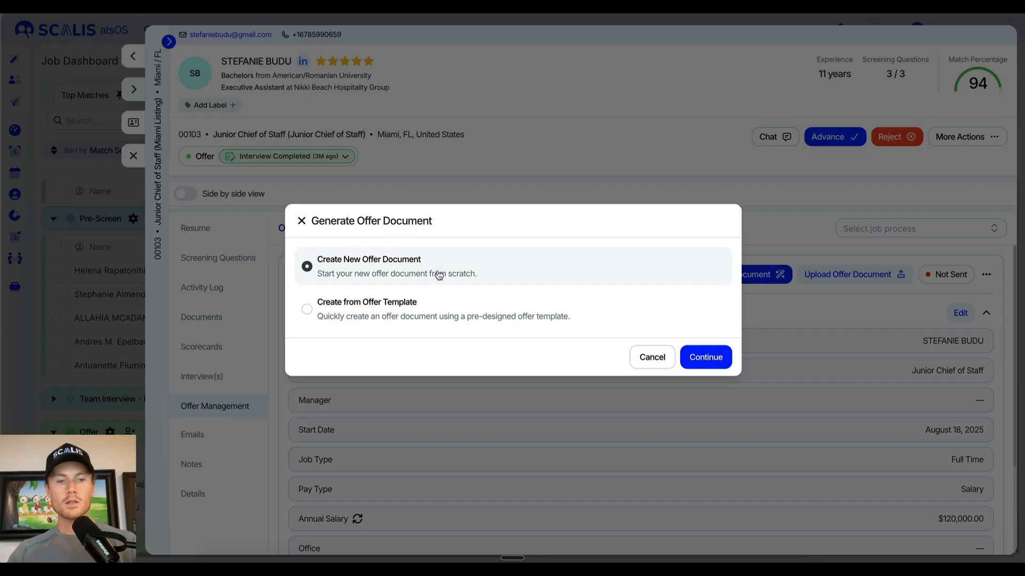
left_click(464, 309)
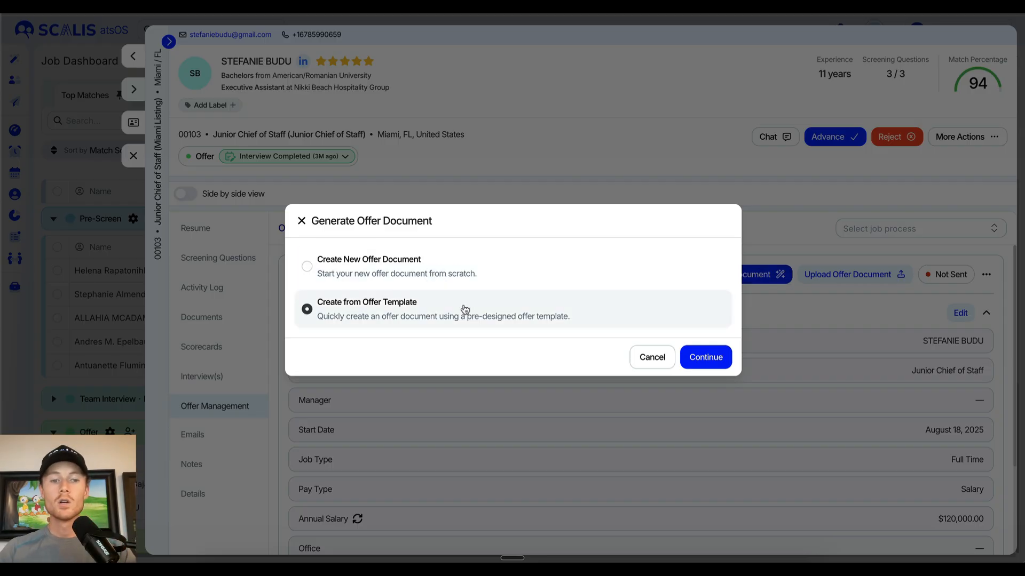
left_click(707, 361)
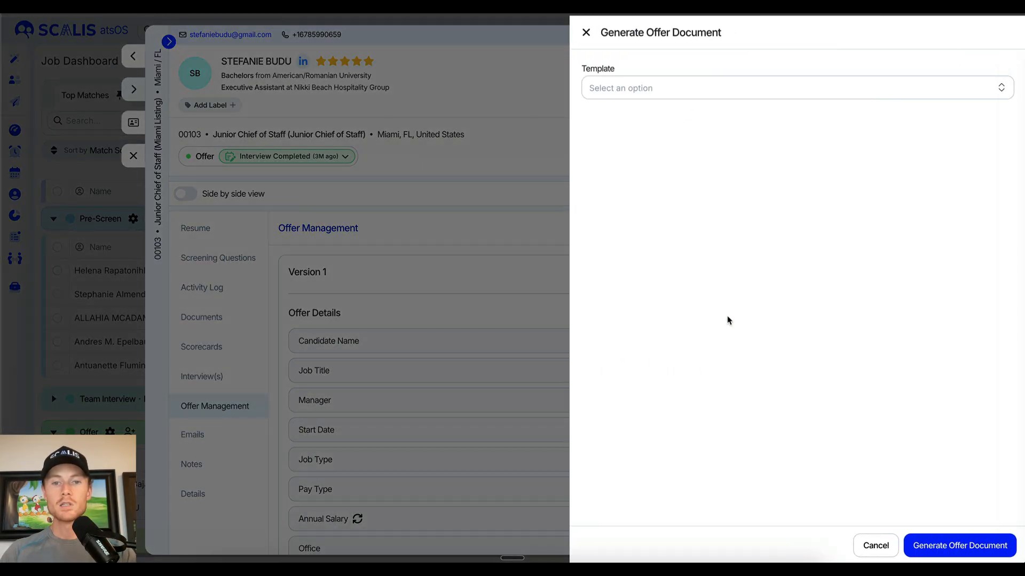
left_click(685, 86)
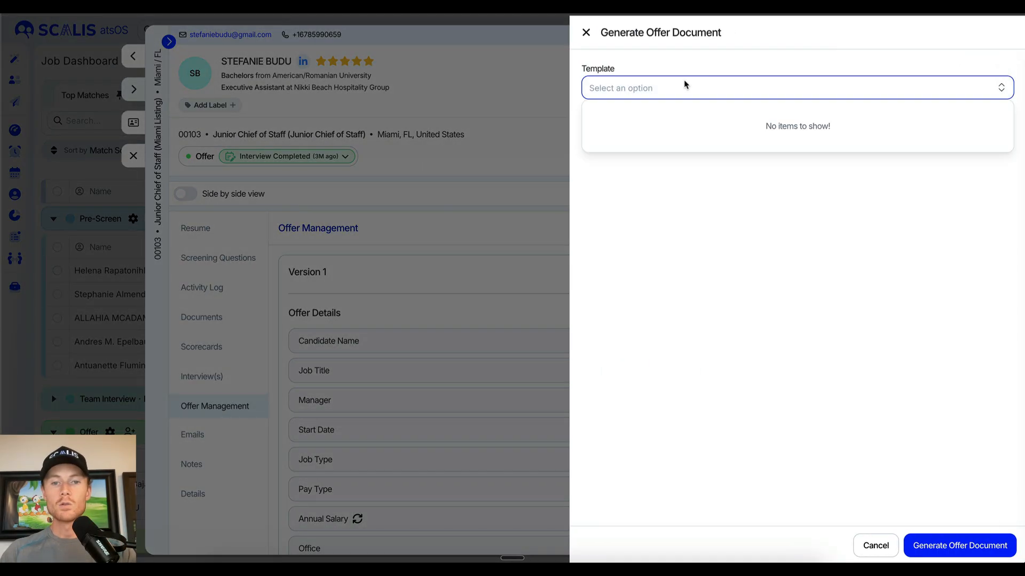
left_click(630, 62)
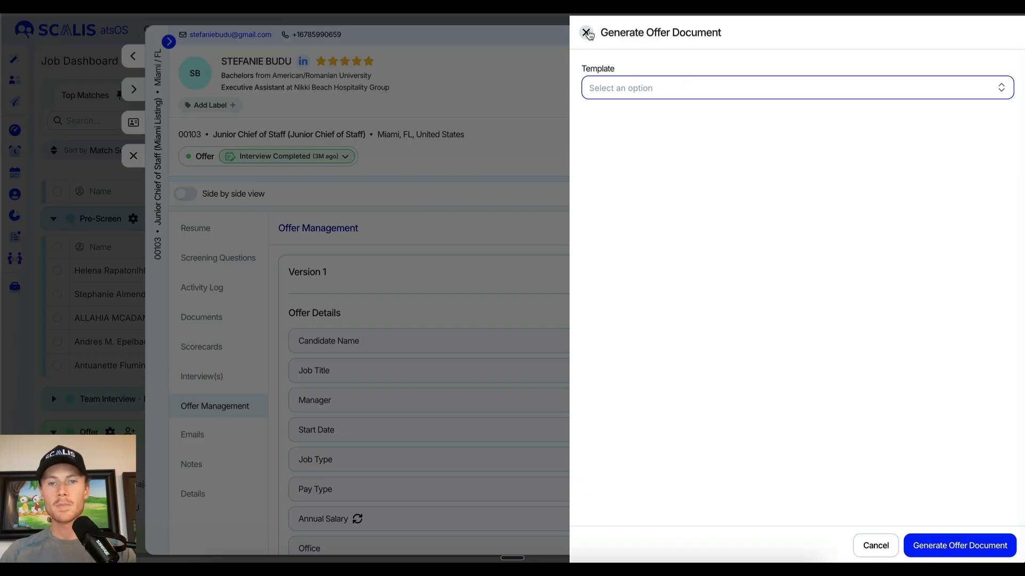
left_click(586, 33)
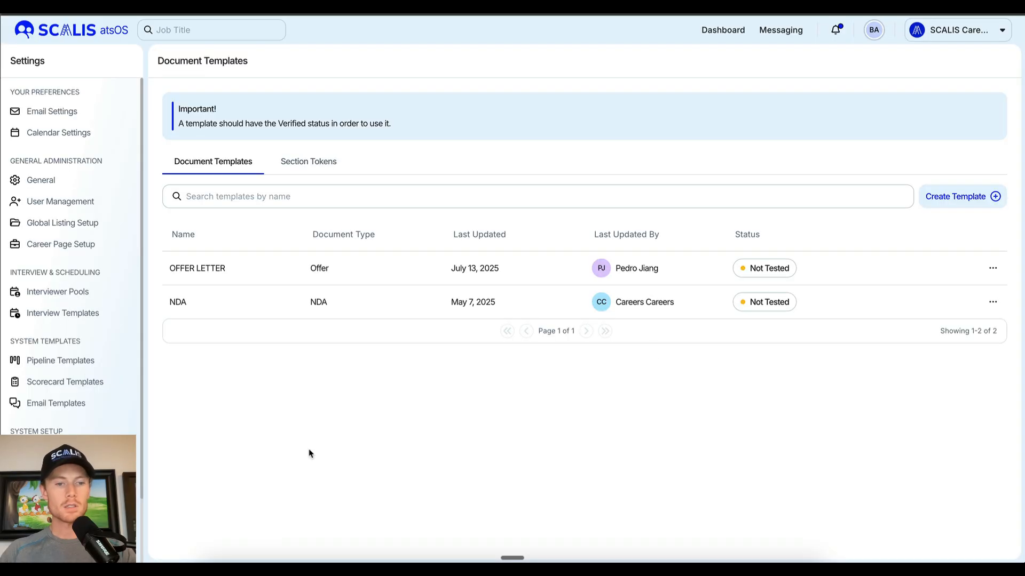
- Start a new document template named "test" with the document type Offer
left_click(959, 197)
left_click(493, 83)
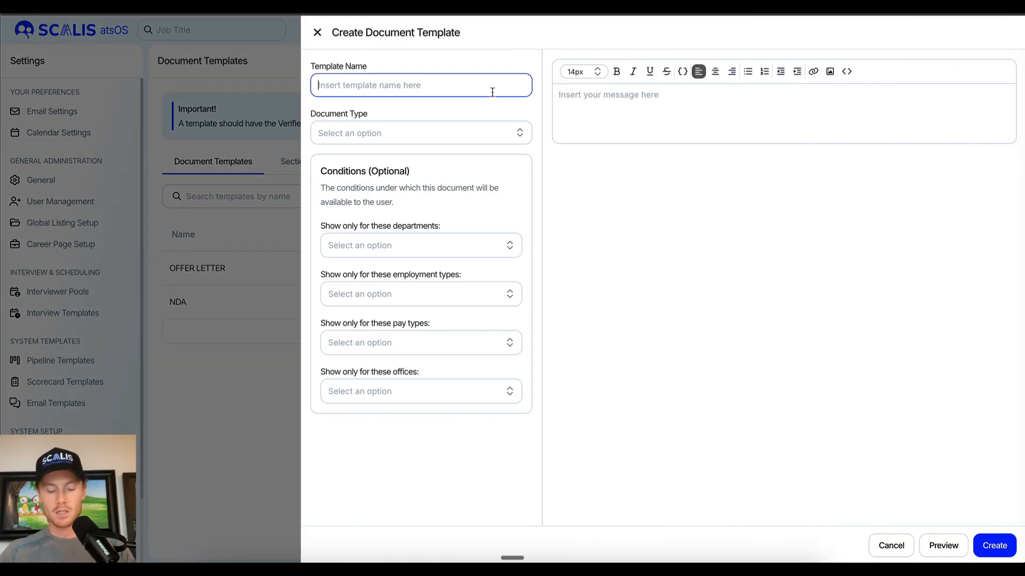
type("test")
left_click(458, 140)
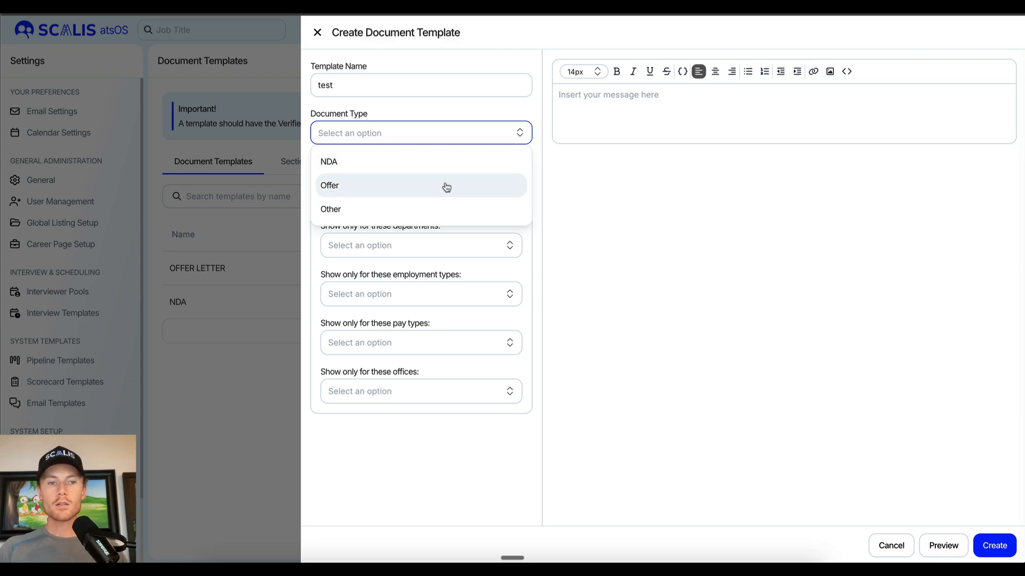
left_click(430, 188)
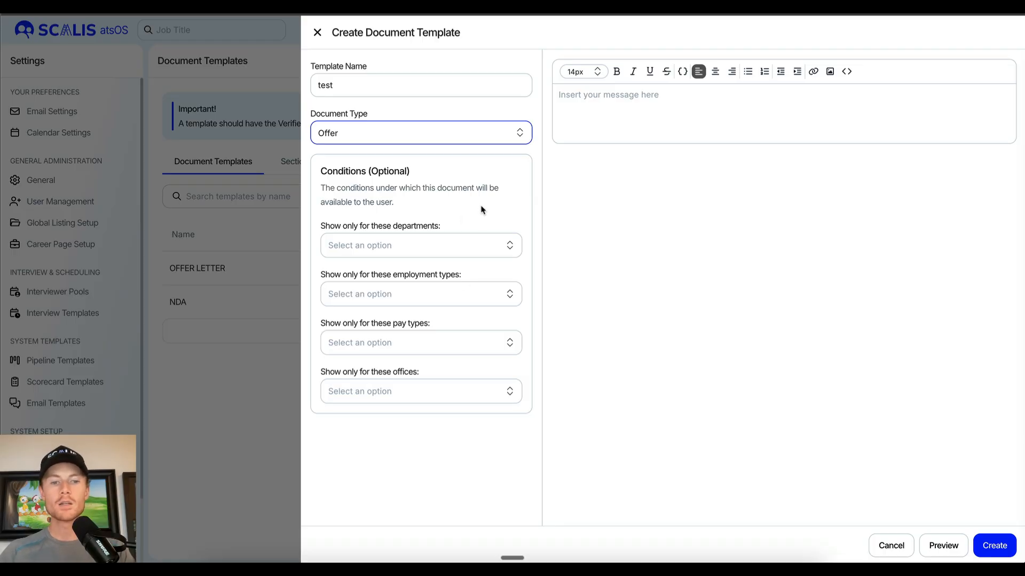
- Examine the token categories that can be inserted in the template body, then discard the unsaved template
left_click(682, 71)
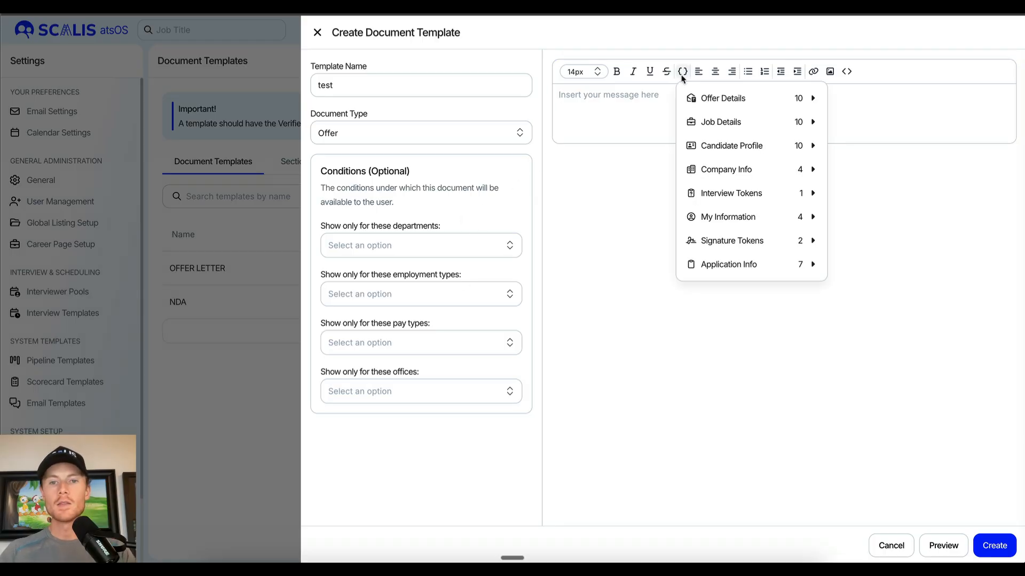
mouse_move(704, 100)
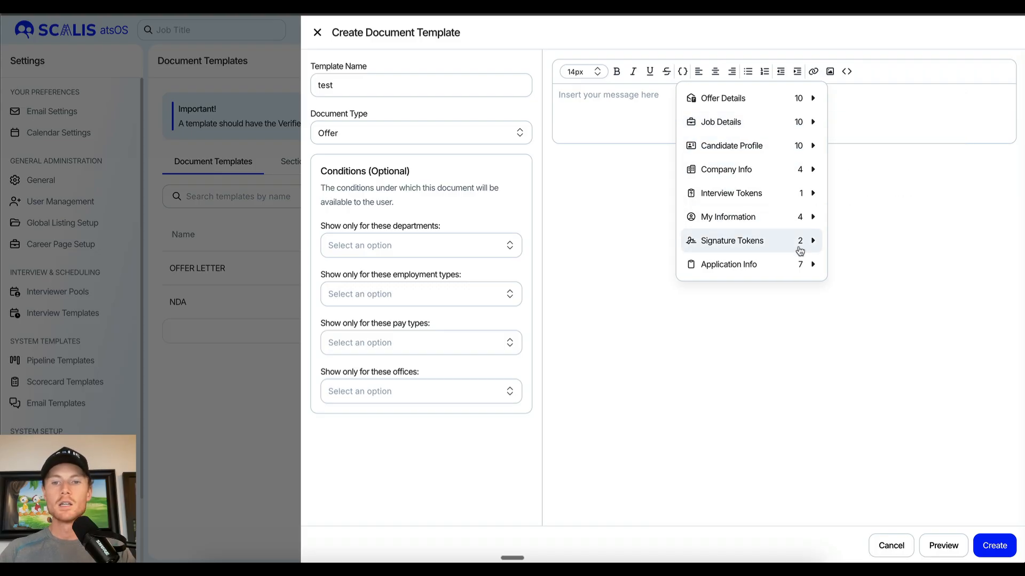
left_click(269, 319)
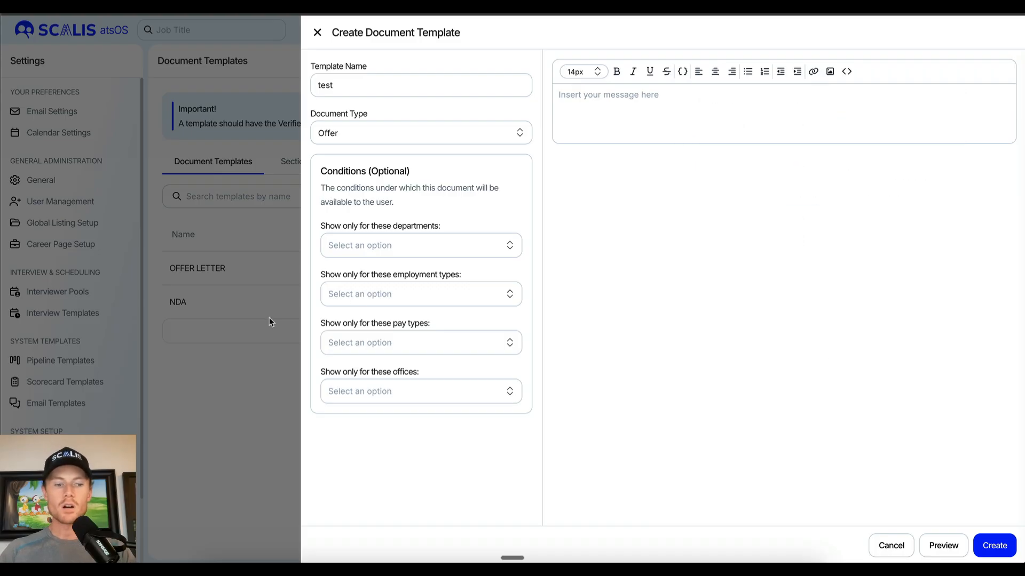
left_click(257, 368)
- Review the Custom Fields settings for offer, profile, application and job fields
scroll(122, 390, "down", 2)
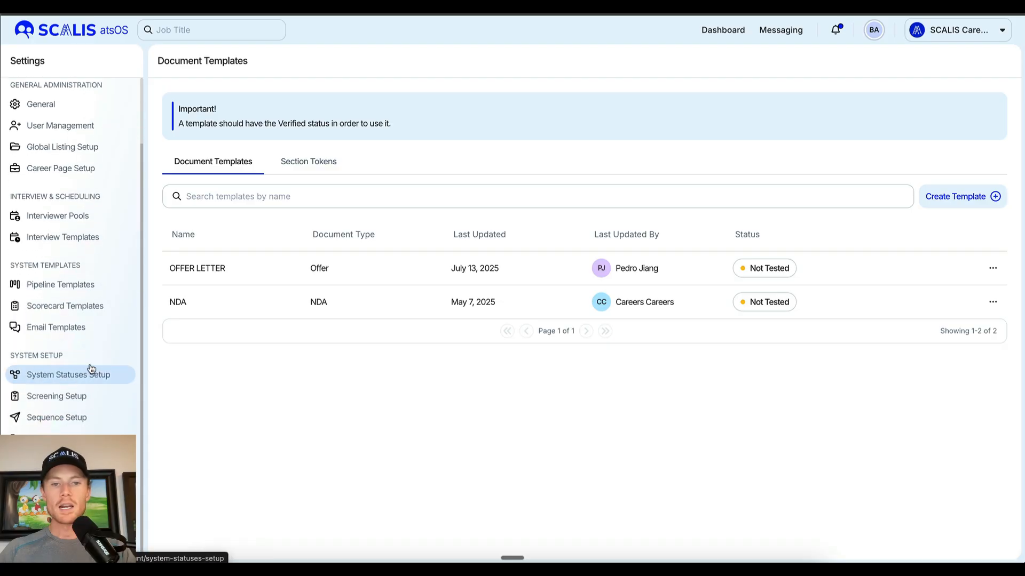
left_click(75, 460)
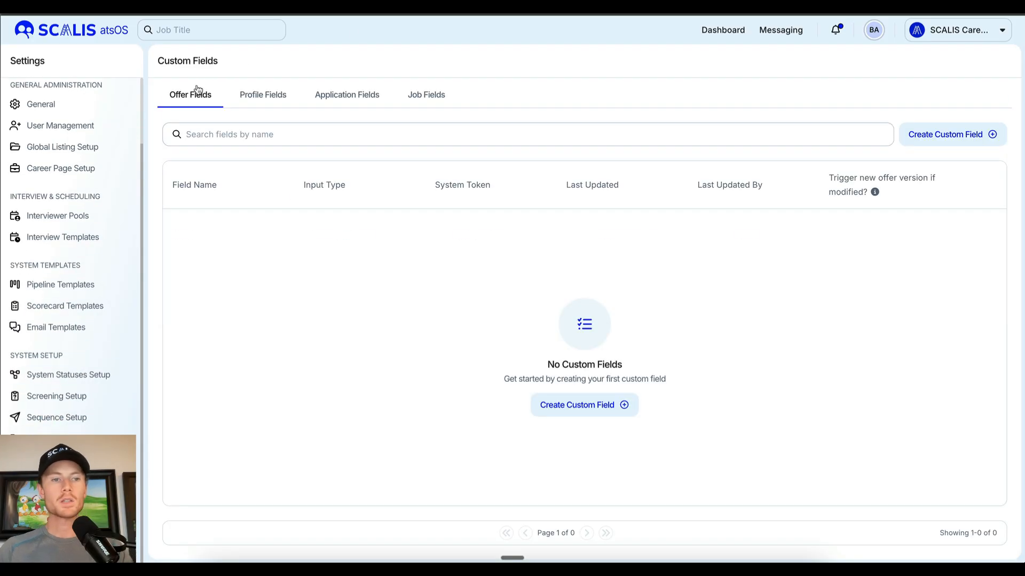
left_click(273, 103)
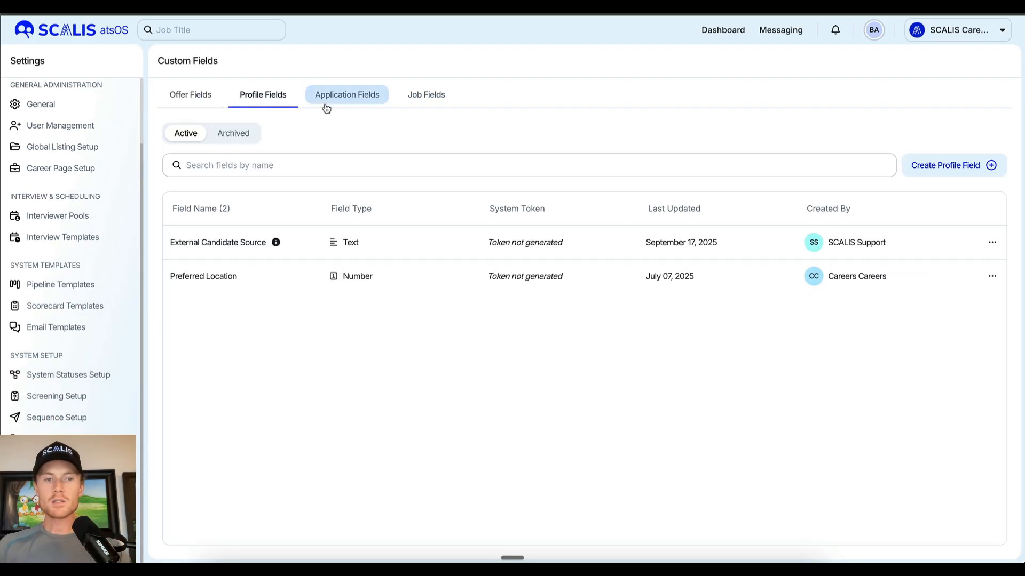
left_click(325, 104)
left_click(453, 102)
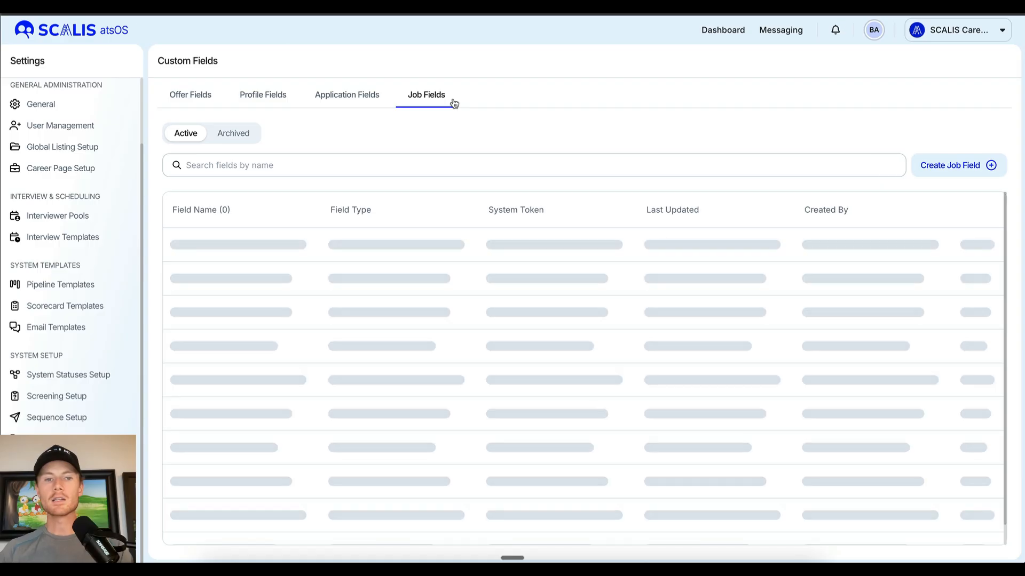
- Start a custom offer field named "test" with the description "tdst" and the Currency configuration
left_click(190, 96)
left_click(579, 405)
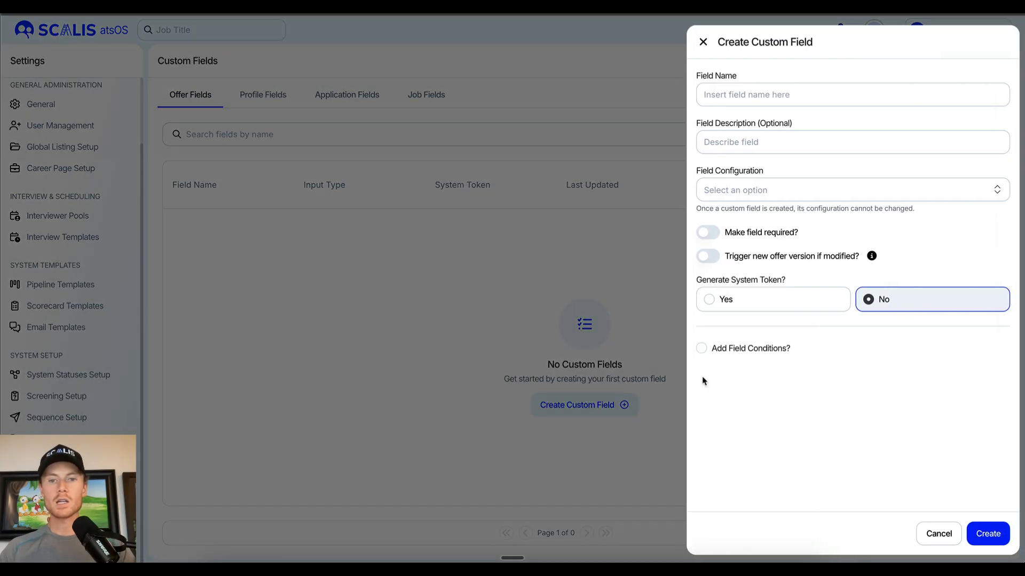
left_click(809, 95)
type("test")
left_click(798, 144)
type("tdst")
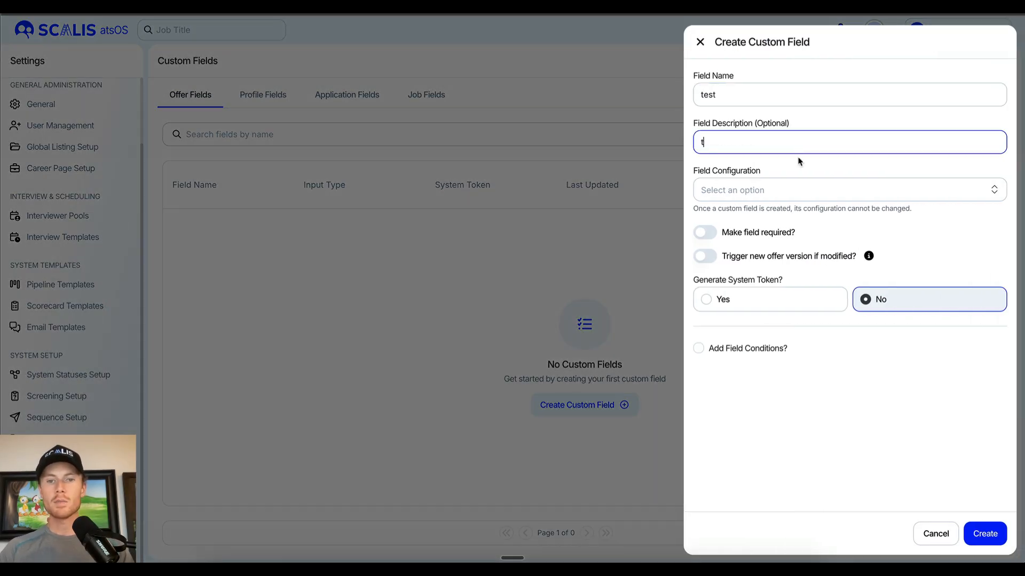
left_click(795, 191)
left_click(739, 219)
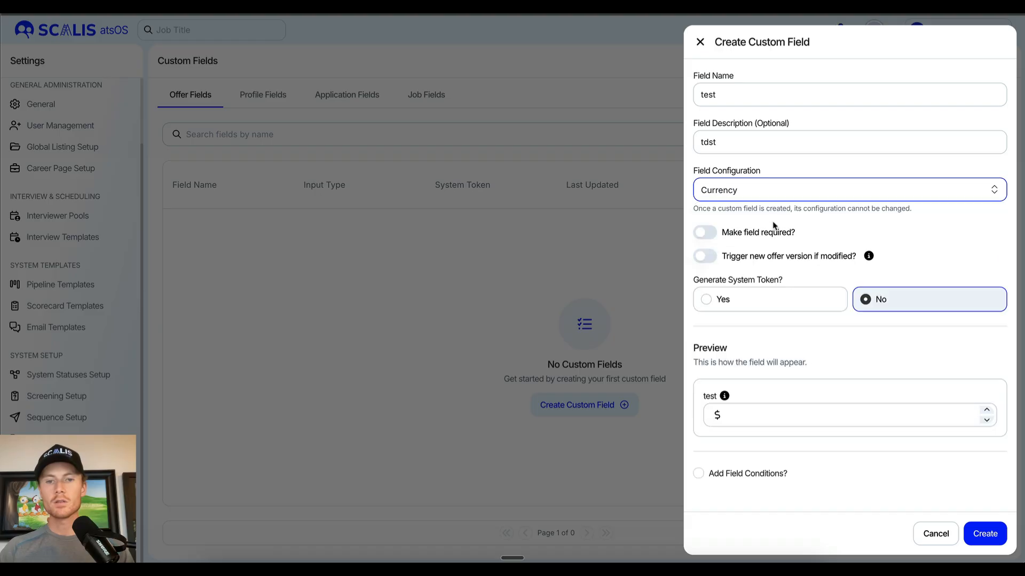
- Try the new offer version trigger on the custom field, turn it back off, and enable generation of a system token
left_click(702, 261)
left_click(704, 258)
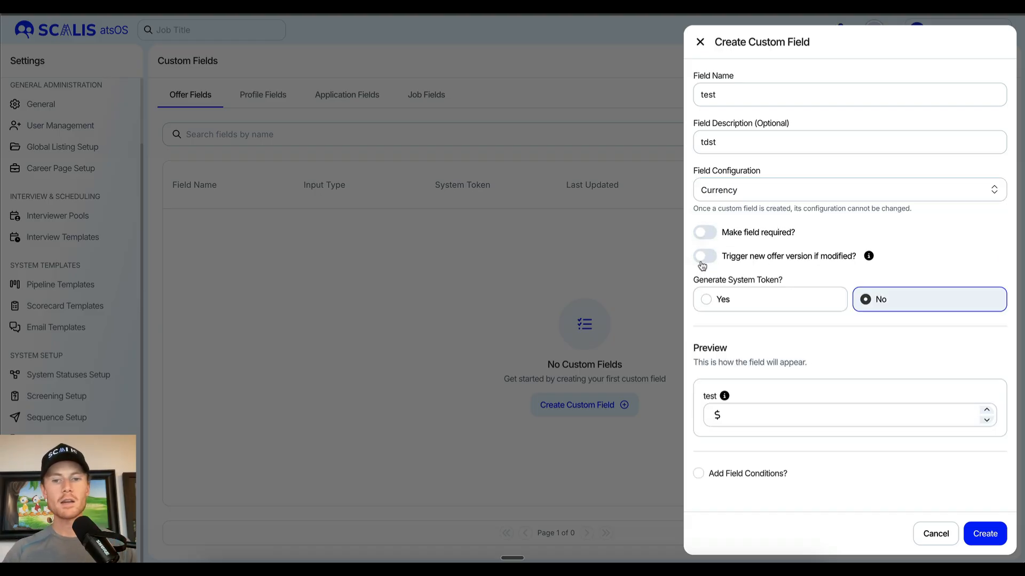
left_click(716, 300)
scroll(796, 341, "down", 1)
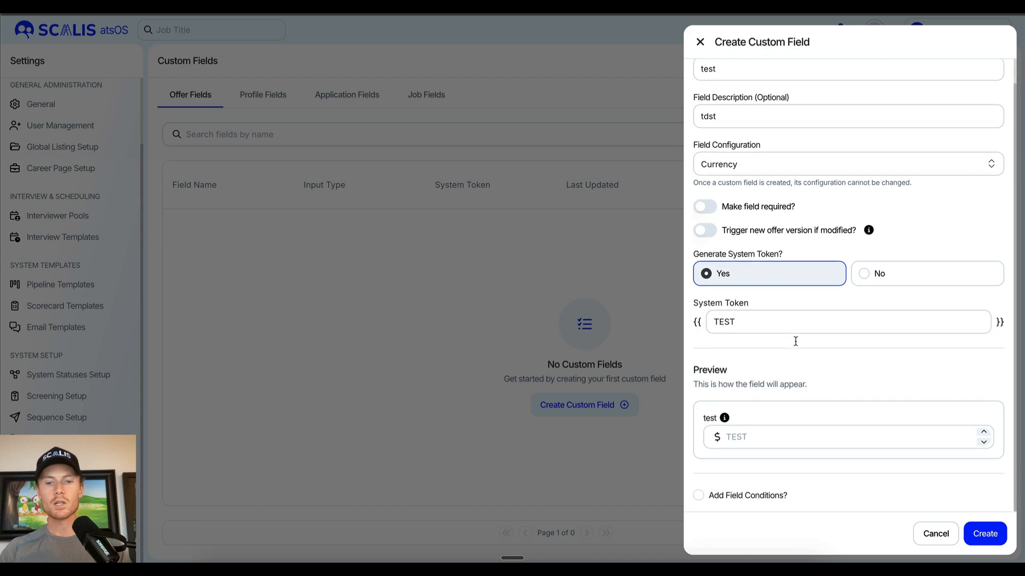
left_click(773, 442)
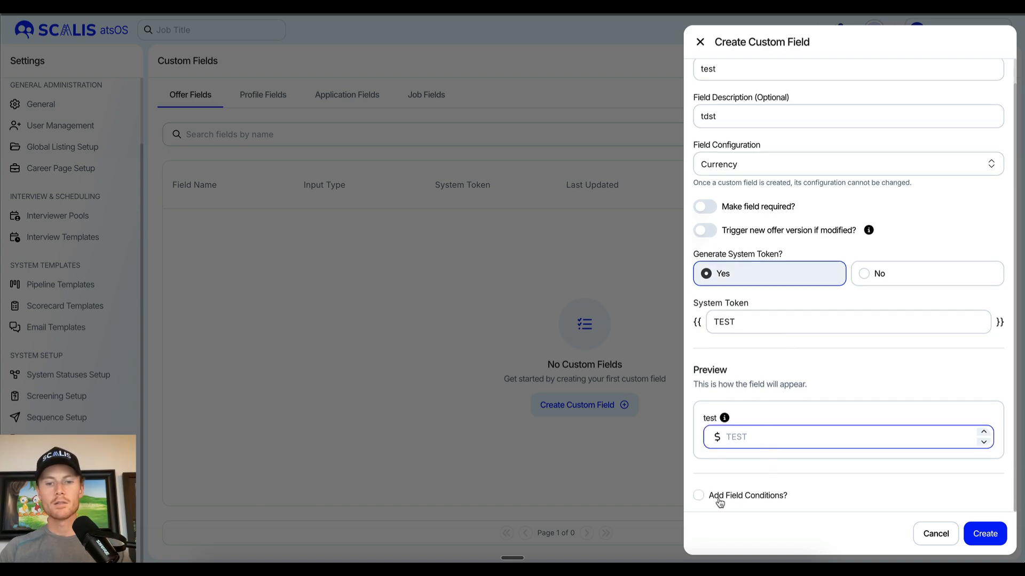
- Add field conditions to the custom field, examine the department, employment type, pay type and office options, and discard the field
left_click(718, 497)
scroll(831, 370, "down", 5)
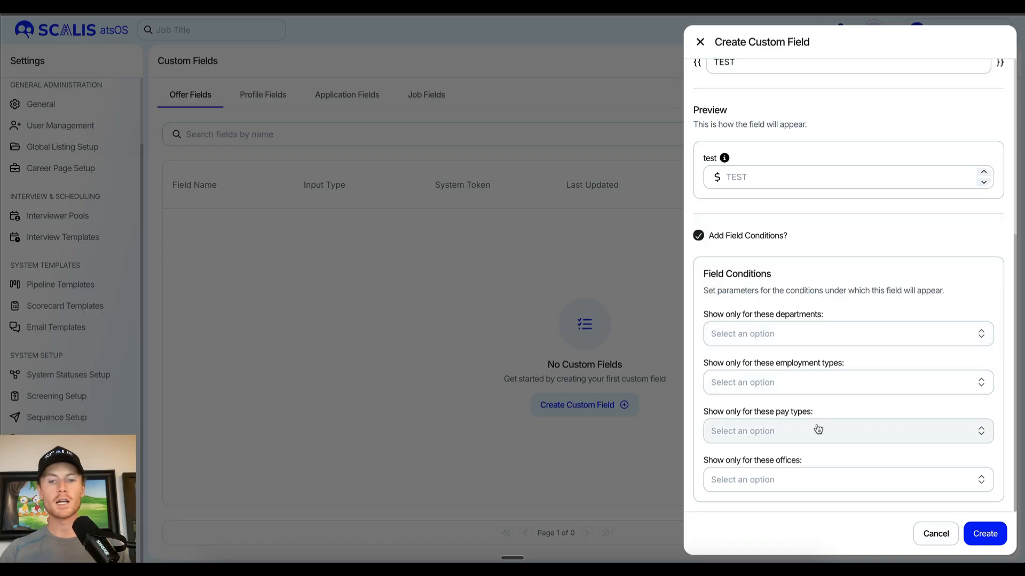
left_click(668, 312)
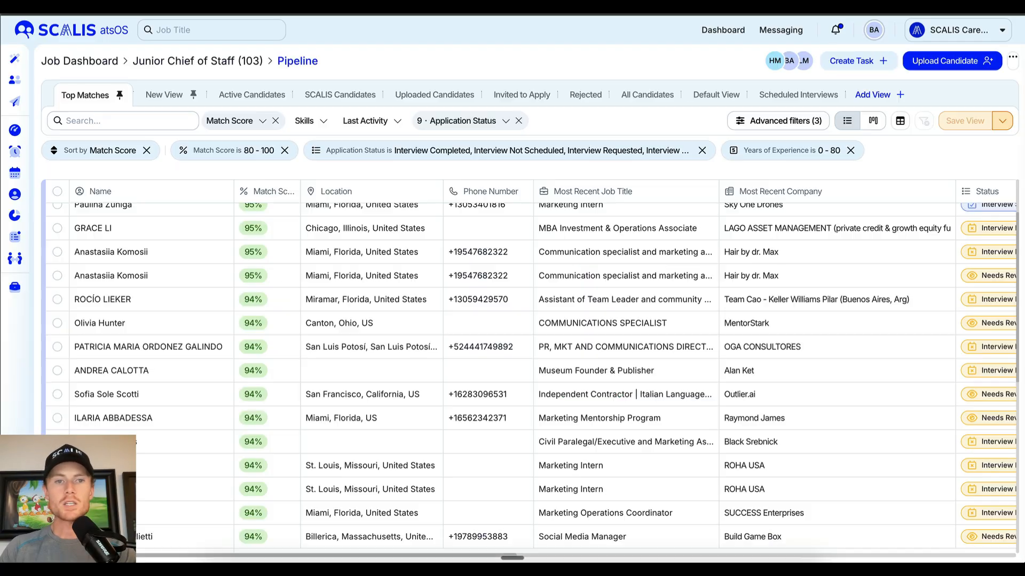
- Open a new task from the Junior Chief of Staff pipeline and examine its due date, assignee, priority and linked entity fields
left_click(865, 67)
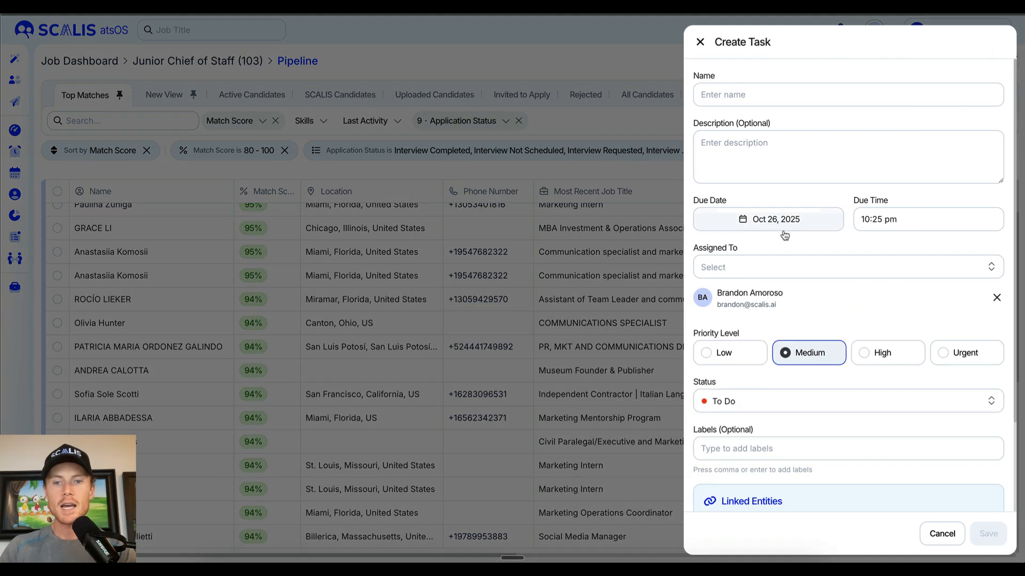
scroll(782, 233, "down", 2)
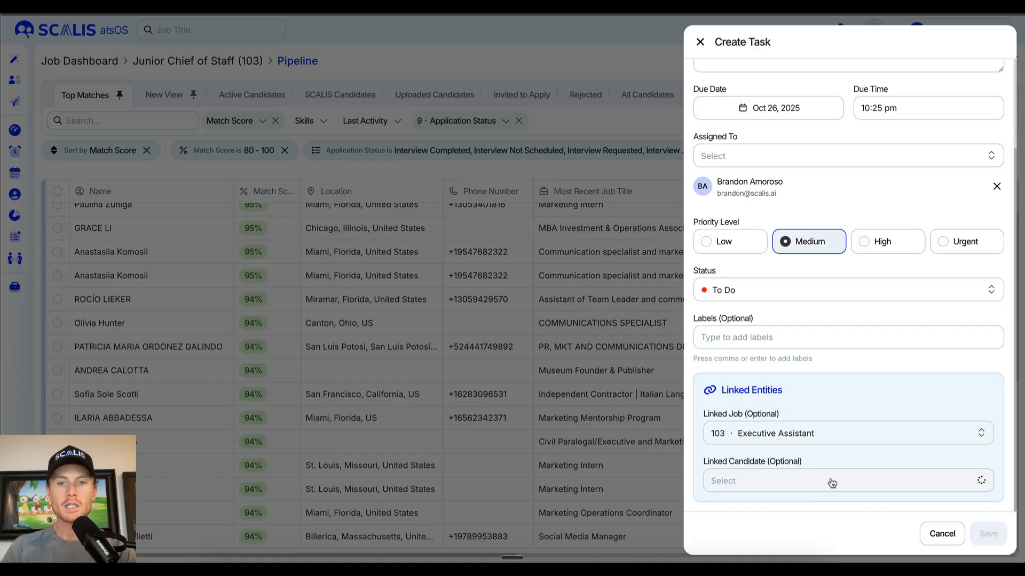
scroll(836, 362, "up", 2)
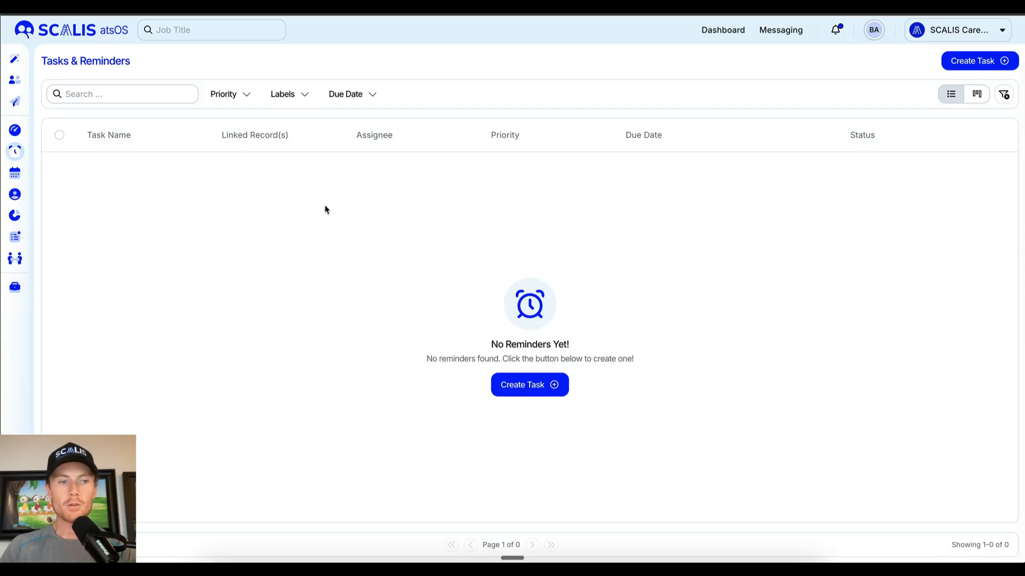
- Open a new task from Tasks & Reminders, look through its form, and close it without saving
left_click(988, 63)
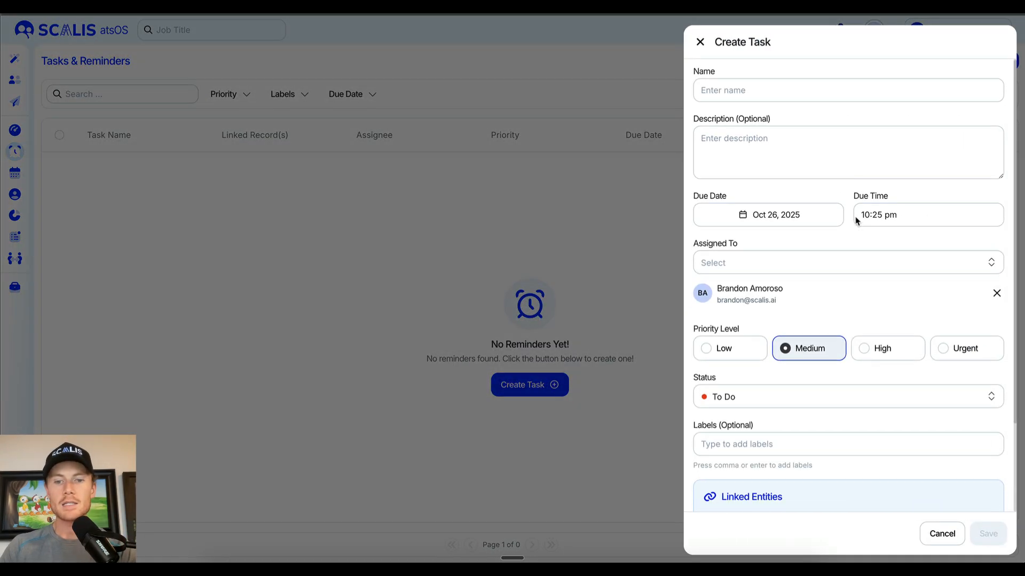
scroll(856, 219, "down", 3)
scroll(856, 213, "up", 3)
left_click(588, 94)
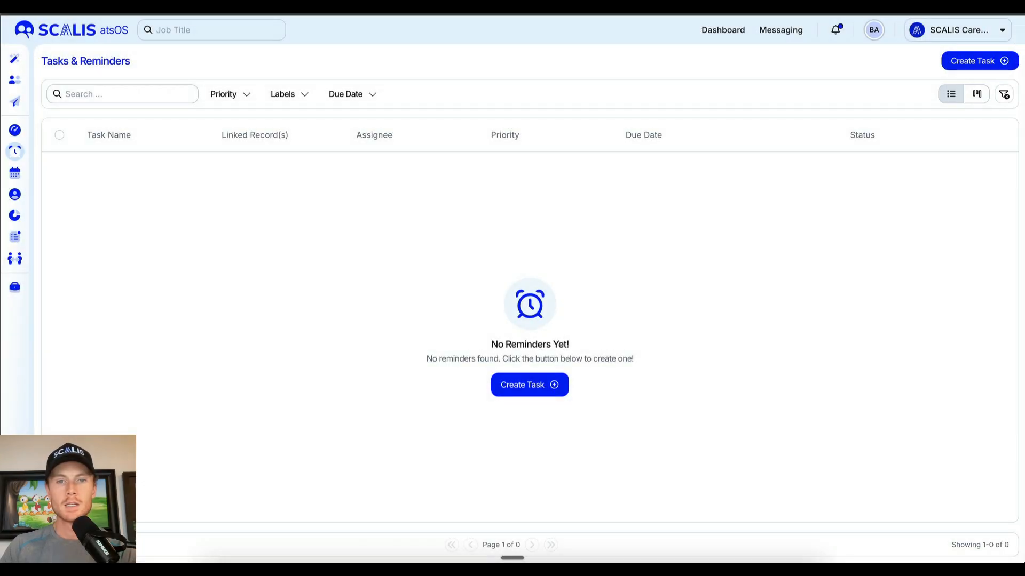
- Open the Talent Database and examine the All Prospects list with its ratings, labels, notes and job title columns
left_click(15, 194)
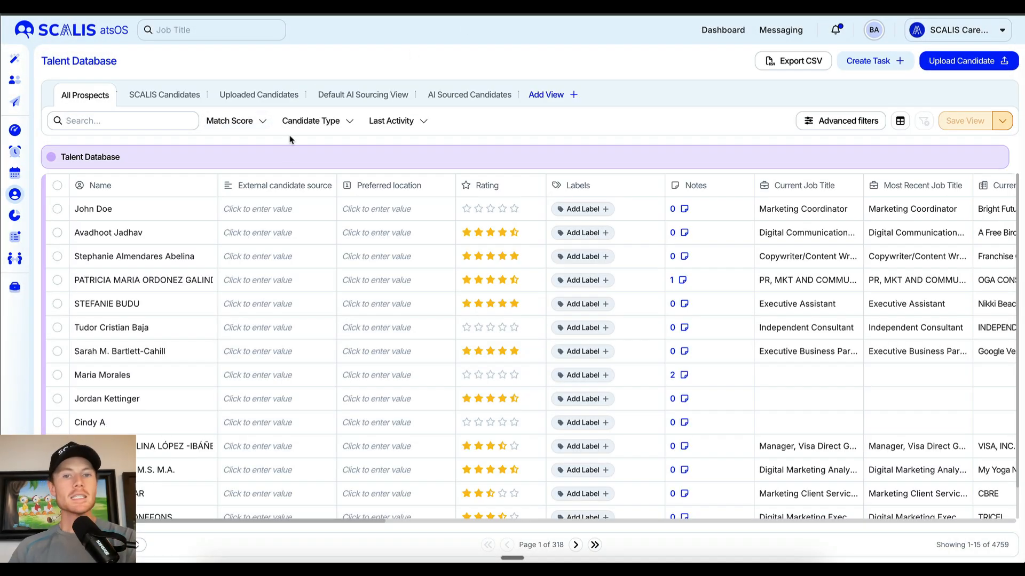
scroll(423, 398, "down", 1)
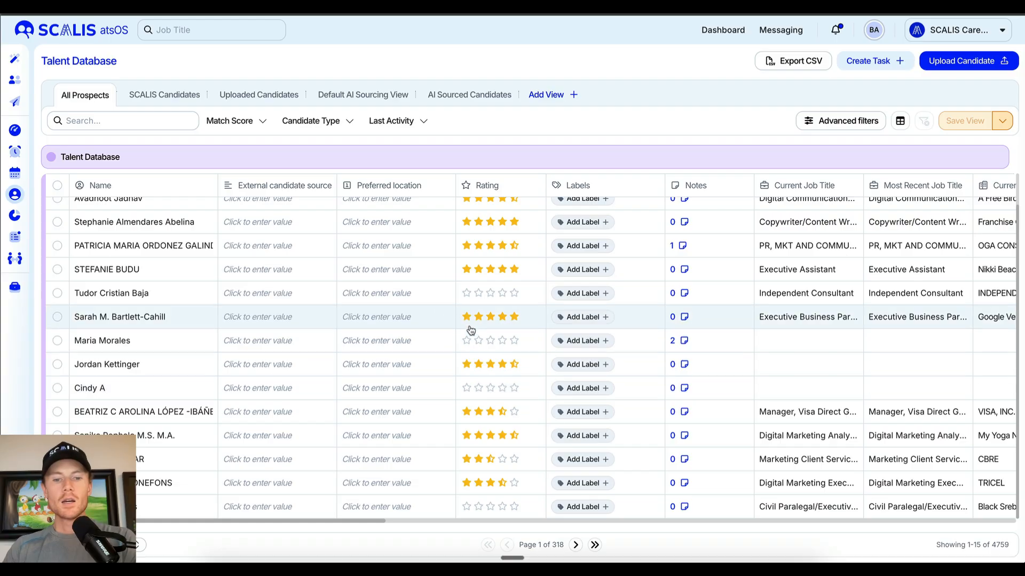
scroll(470, 330, "up", 1)
scroll(583, 428, "down", 1)
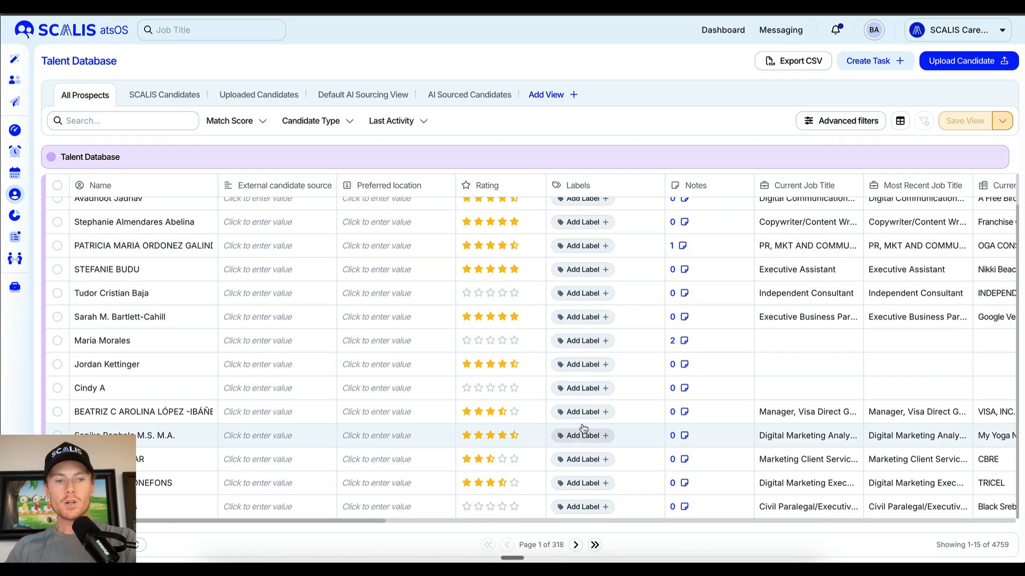
scroll(494, 381, "up", 1)
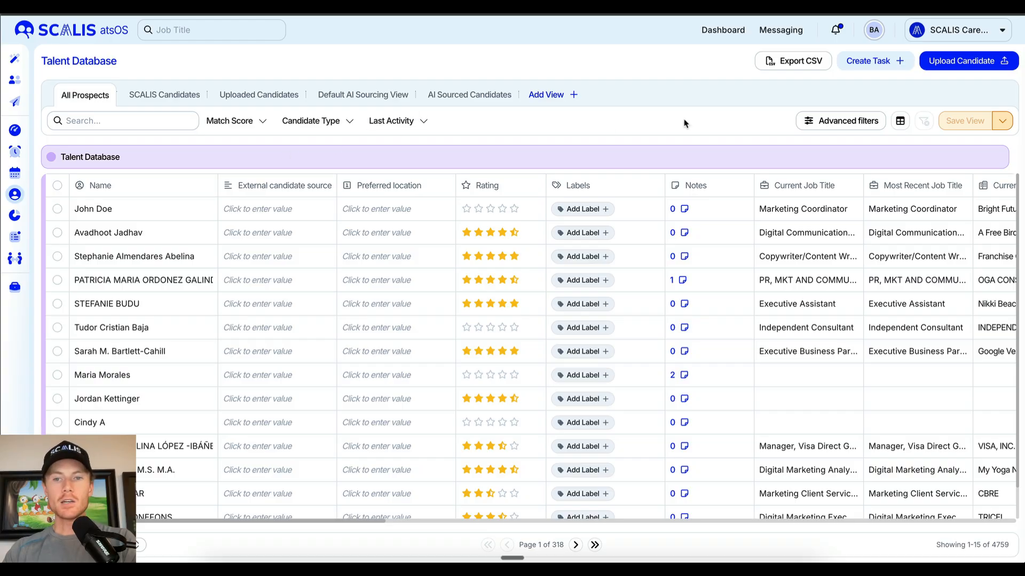
- Review the Advanced Filters available for the Talent Database, including the candidate custom fields, and close them without applying any
left_click(833, 119)
scroll(854, 240, "down", 10)
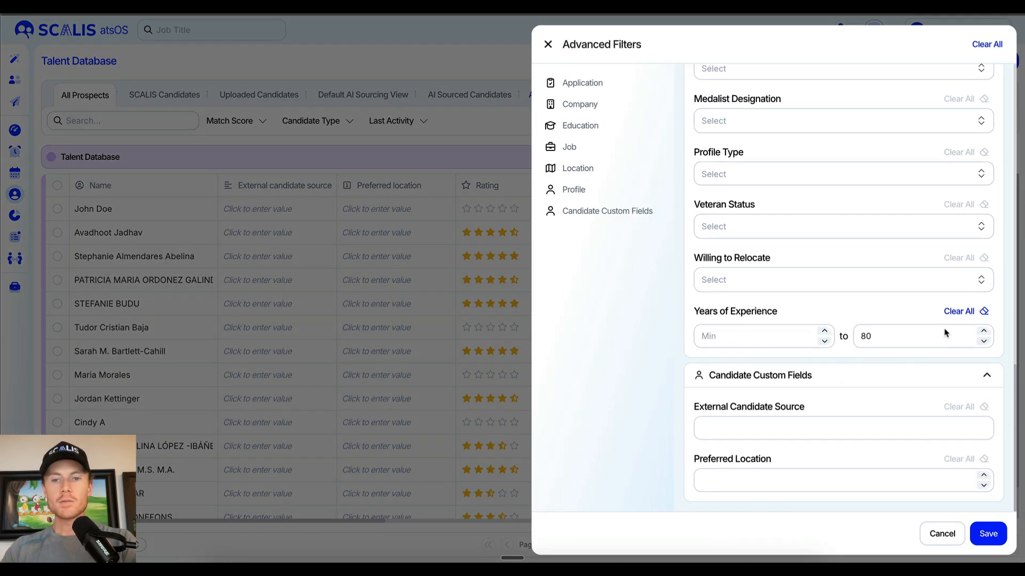
scroll(827, 280, "up", 7)
left_click(313, 264)
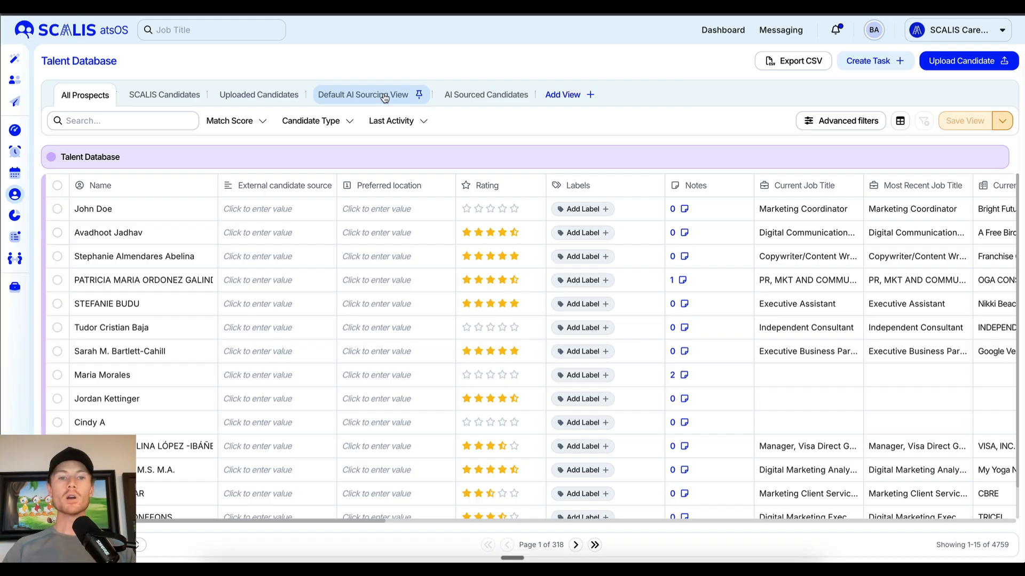
- Filter the Talent Database's All Prospects list to candidates with the skill JavaScript using the advanced filters
left_click(862, 121)
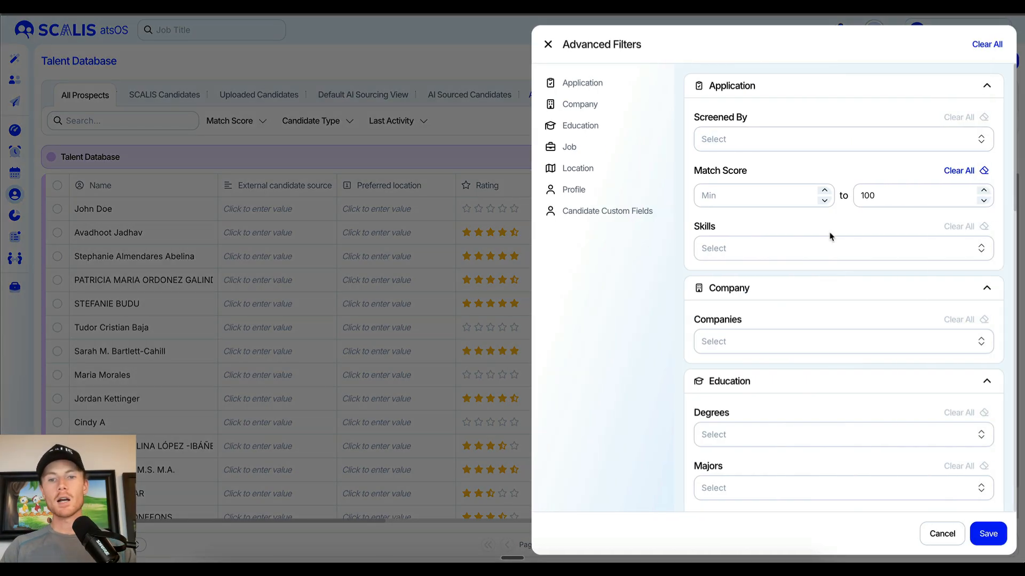
left_click(840, 249)
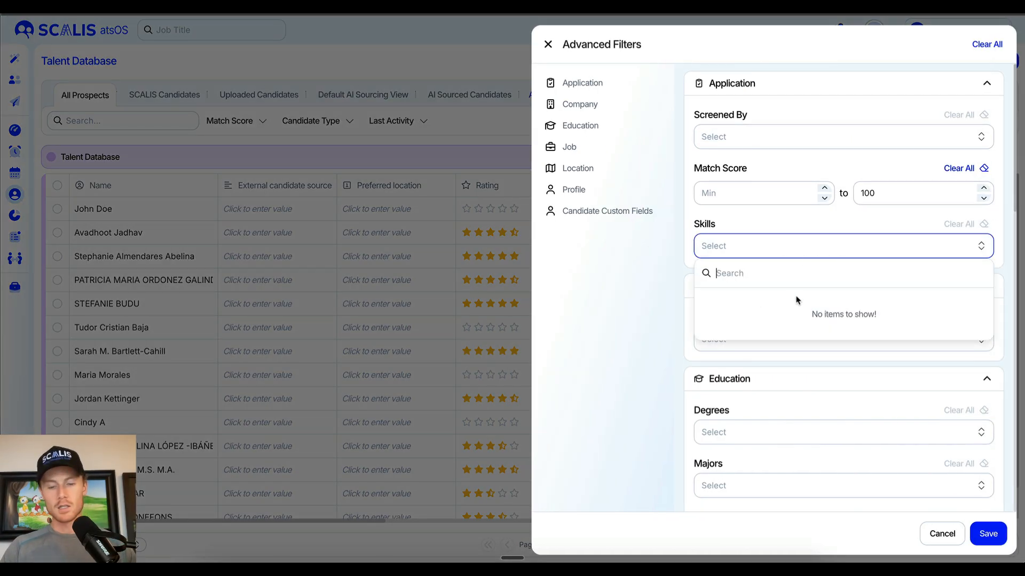
type("jqa")
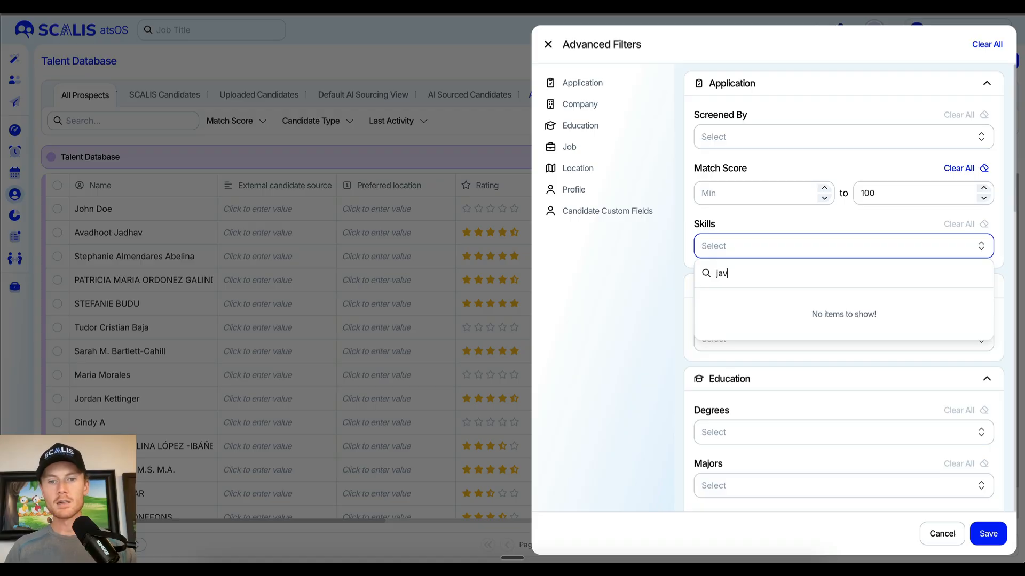
type("ascript")
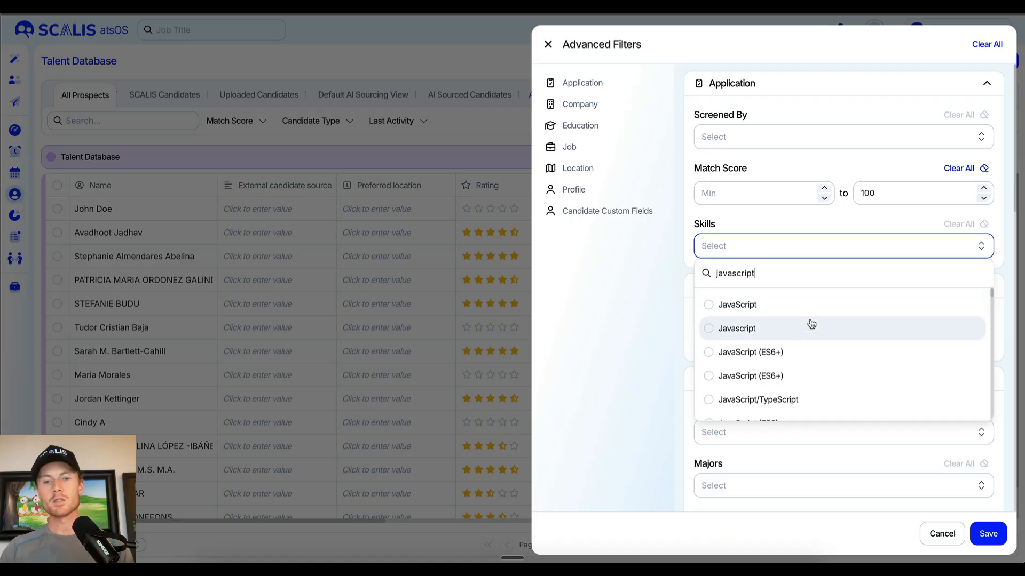
left_click(799, 315)
left_click(797, 239)
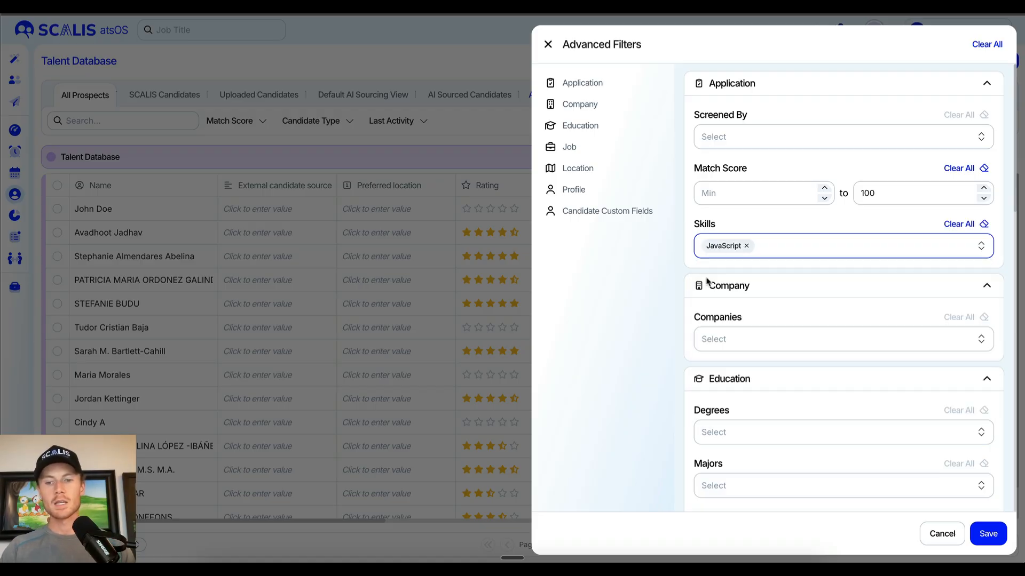
left_click(988, 534)
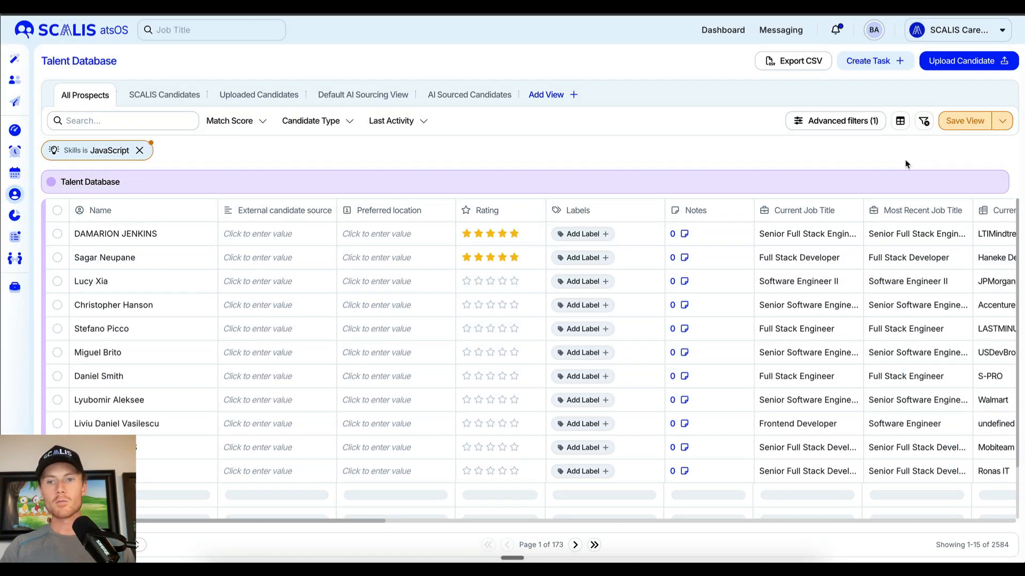
- Save the filtered prospect list as a new view named JavaScript Prospects, shared with everyone
left_click(1002, 125)
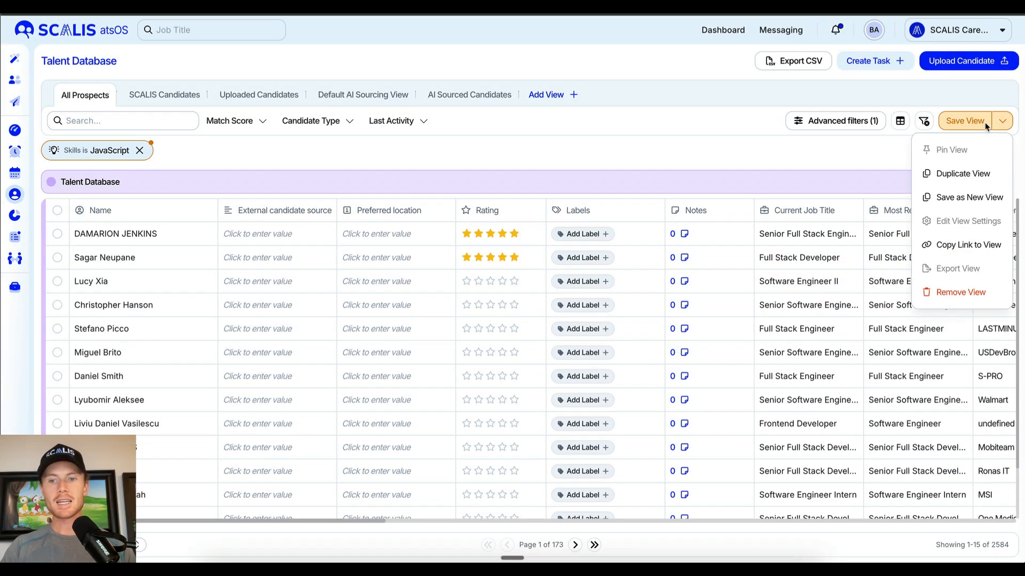
left_click(969, 197)
left_click(420, 273)
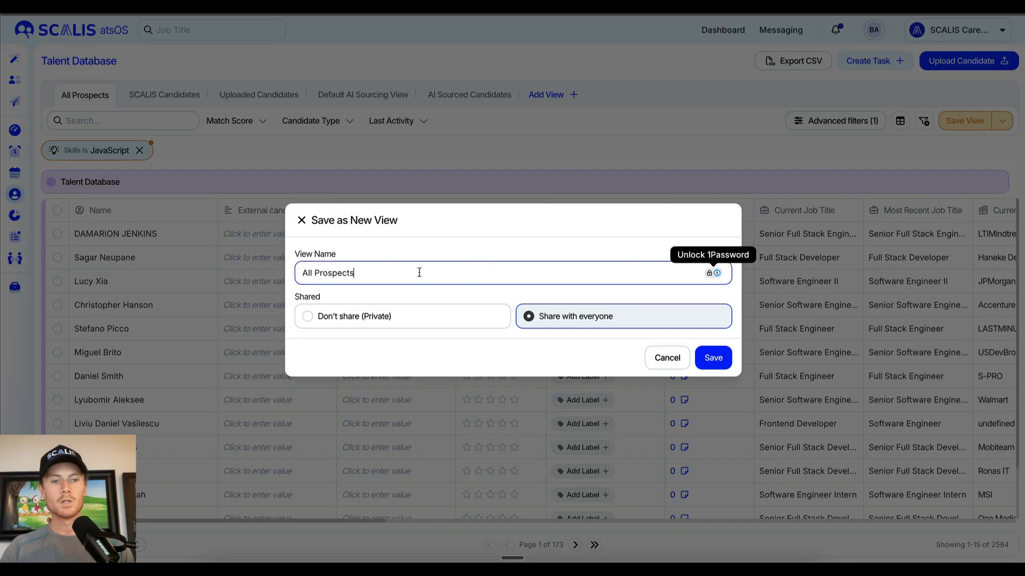
triple_click(392, 268)
type("JavaS")
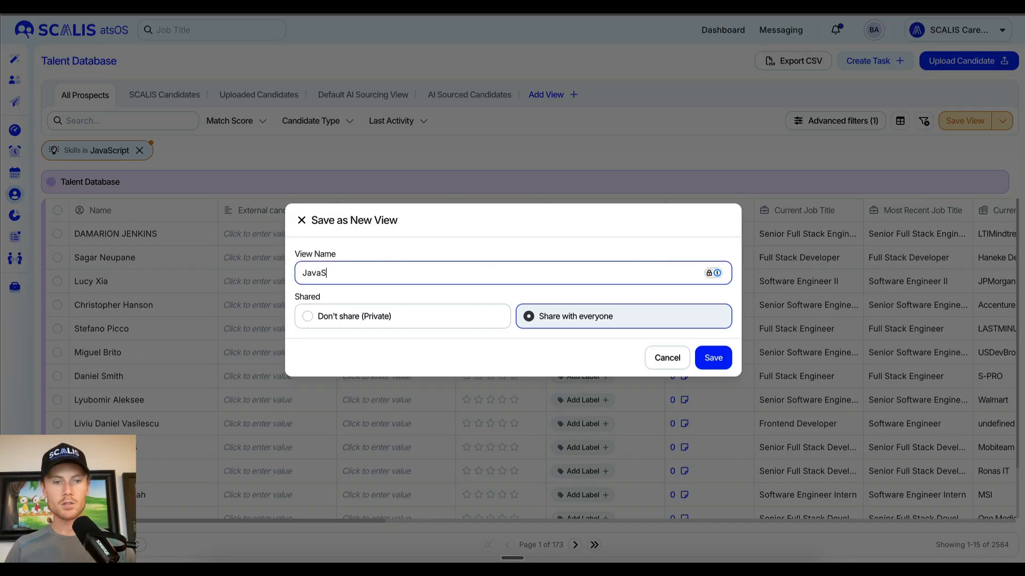
type("cript Prospects")
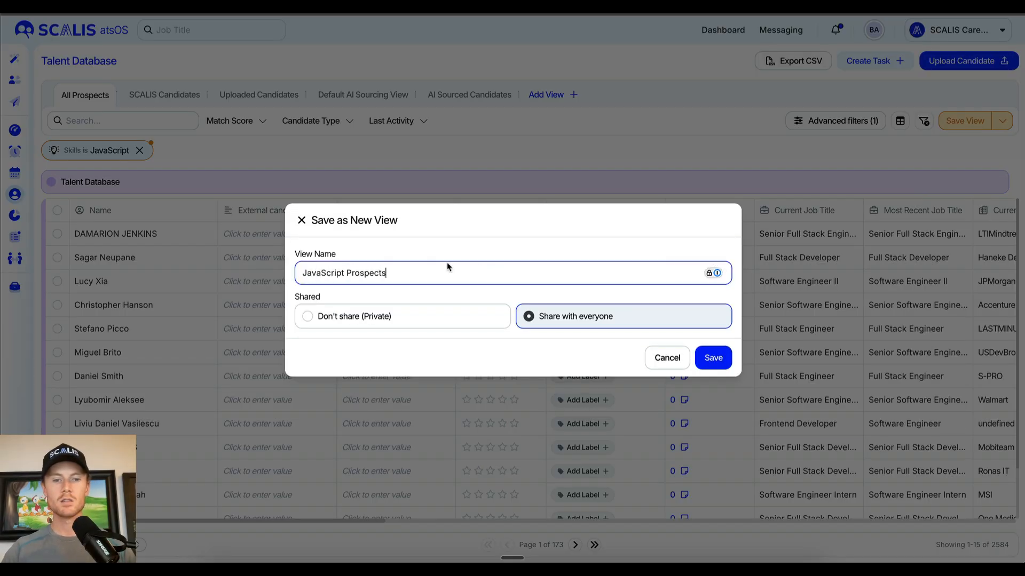
left_click(729, 359)
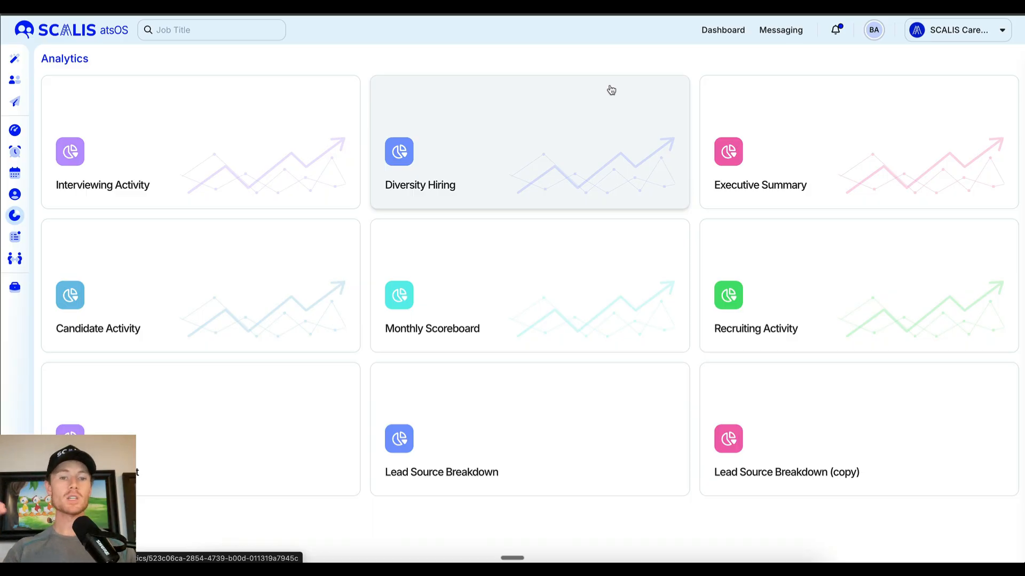
- Open the Executive Summary dashboard in Analytics and examine its department and job requisition filters
left_click(620, 139)
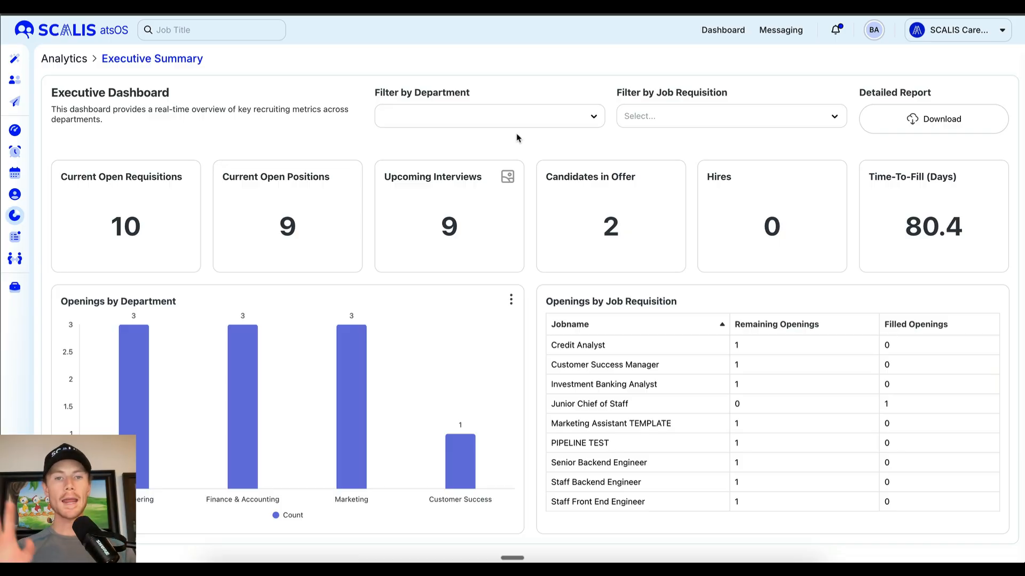
left_click(485, 124)
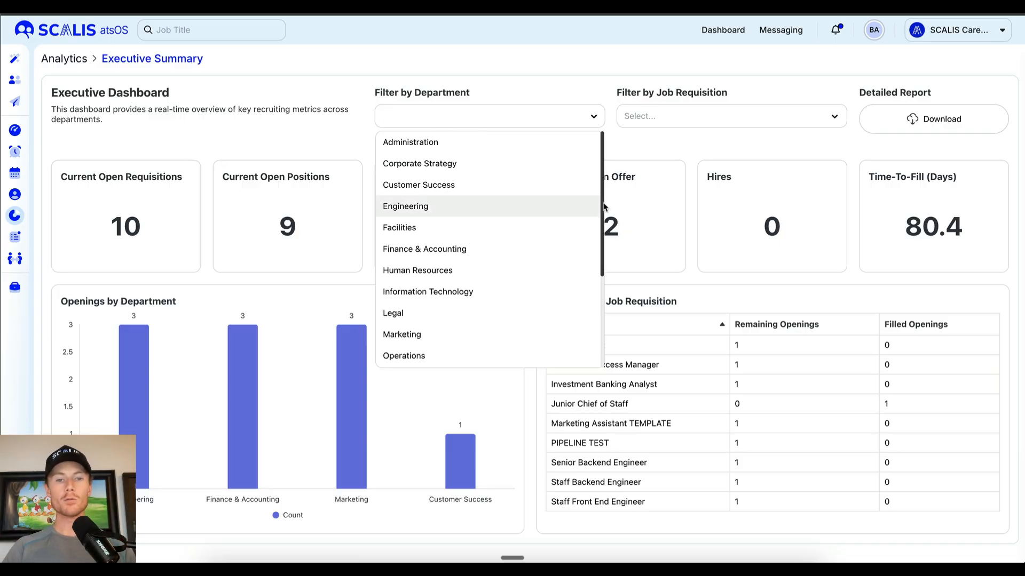
left_click(724, 121)
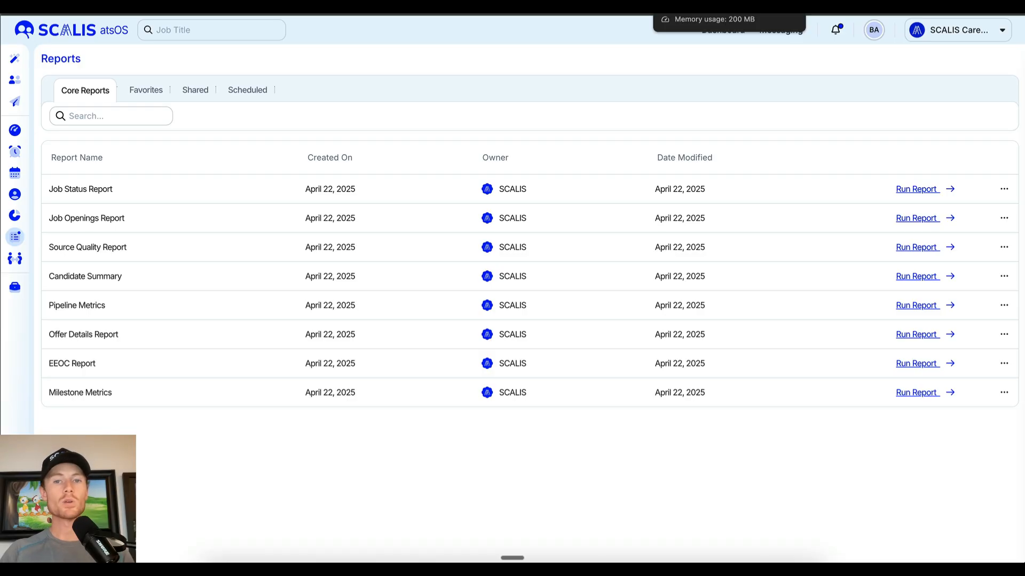
- Open the Source Quality Report and examine its schedule form's repeat and time options, closing it without scheduling
key("ctrl+Tab")
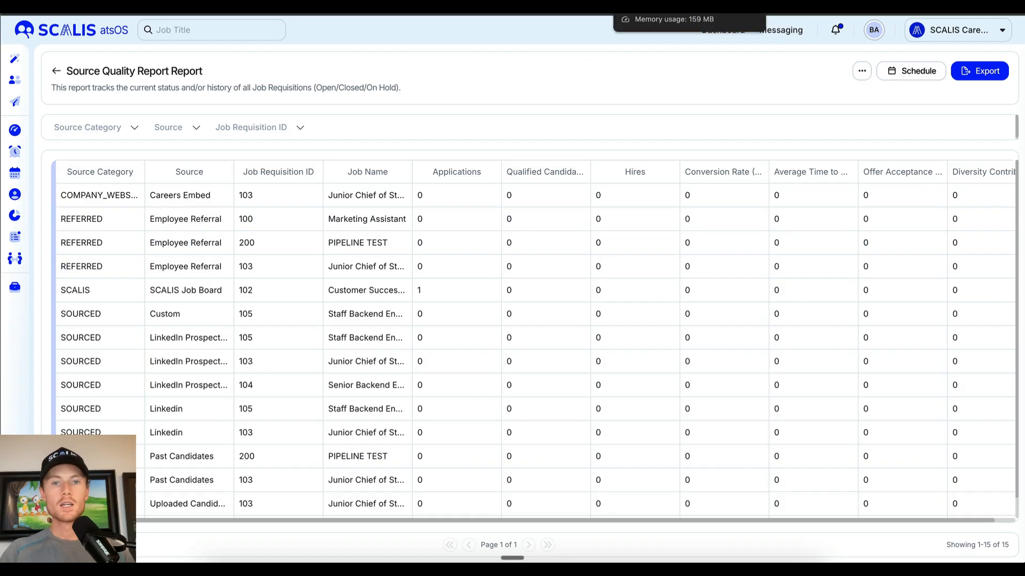
key("ctrl+Tab")
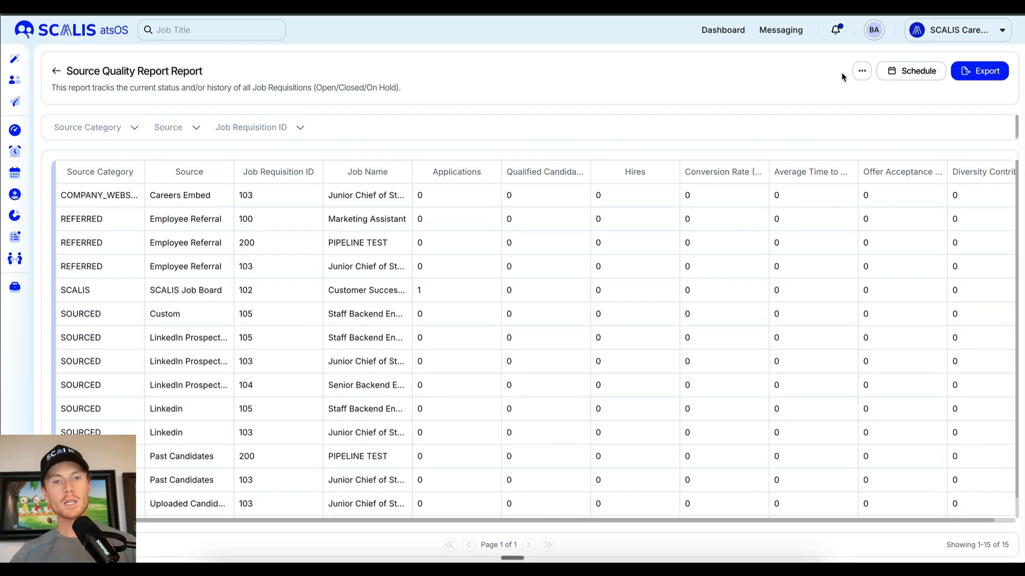
left_click(941, 76)
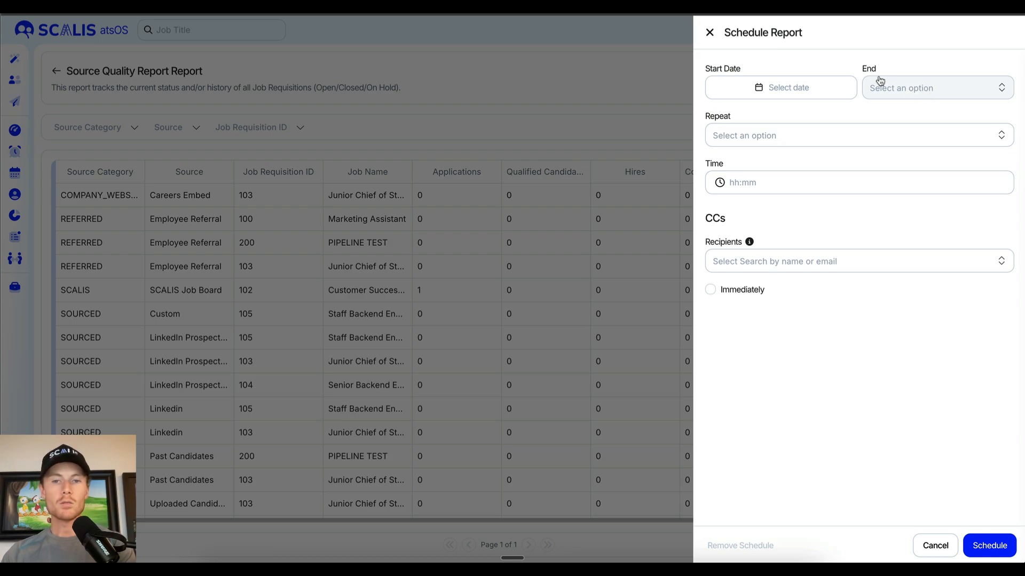
left_click(827, 134)
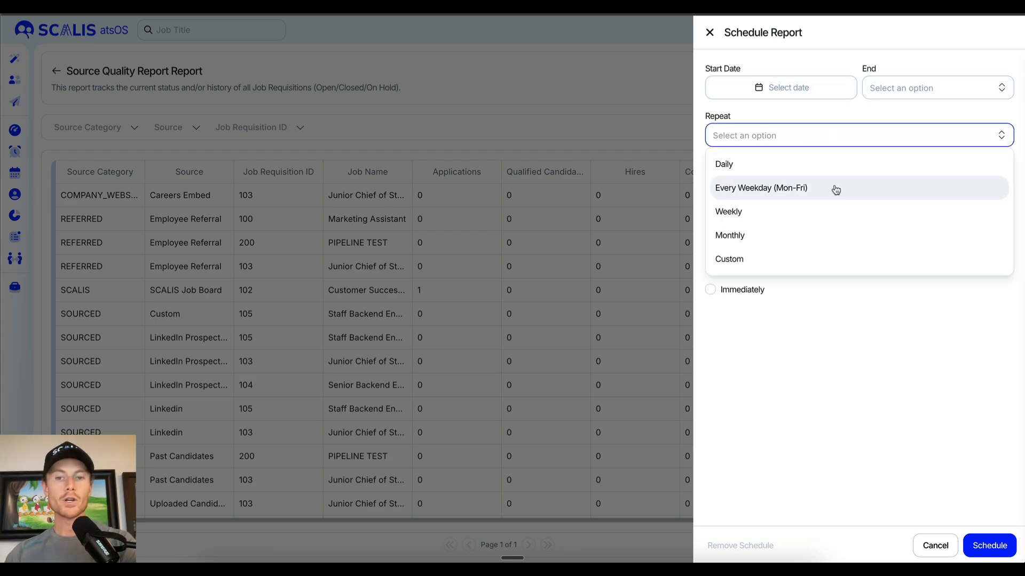
left_click(828, 104)
left_click(758, 182)
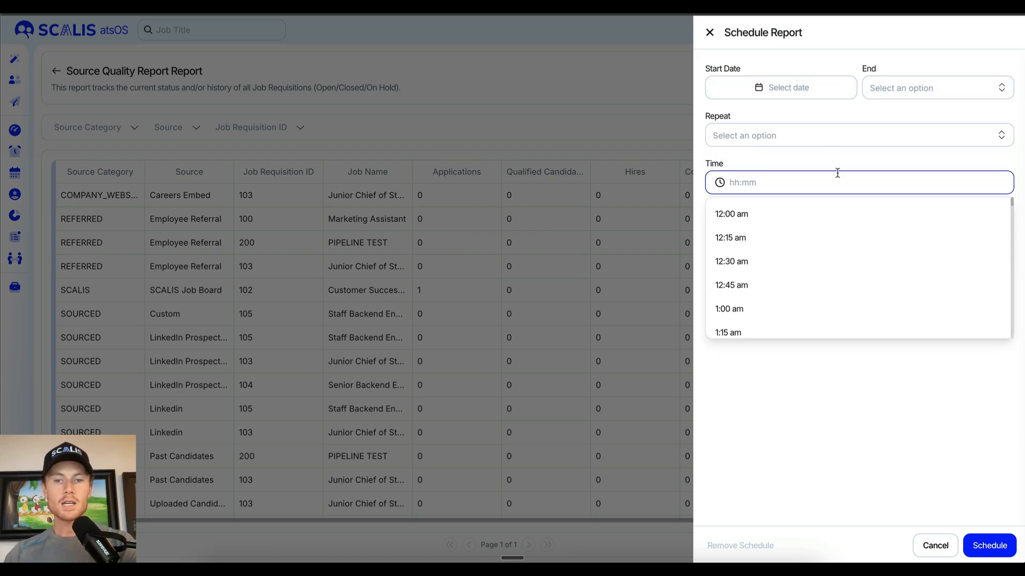
left_click(830, 151)
left_click(526, 327)
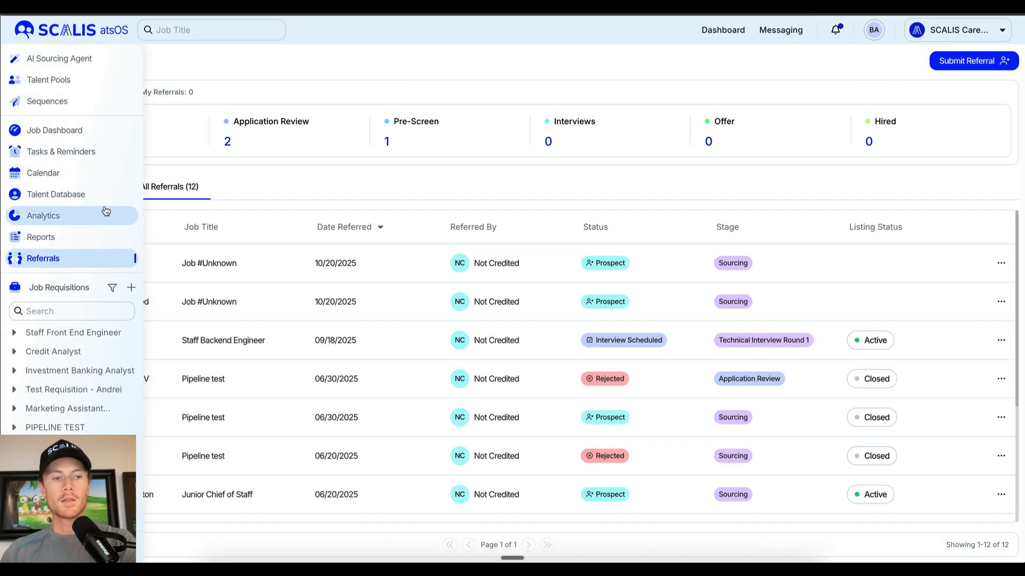
- Look through all referrals on the Referral Dashboard and copy the referral page link from the Refer Candidate form
scroll(377, 334, "down", 5)
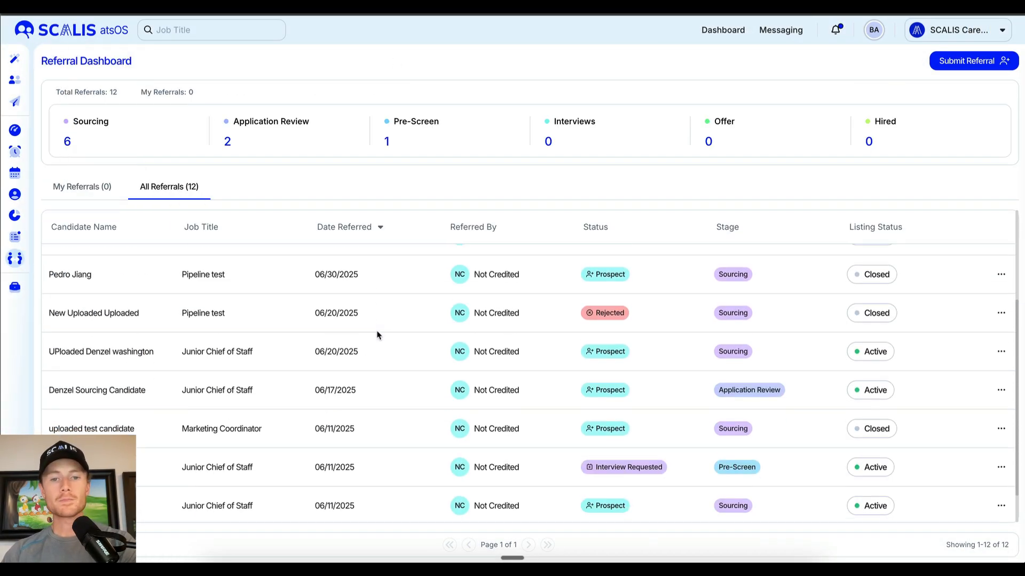
scroll(377, 334, "up", 5)
left_click(975, 69)
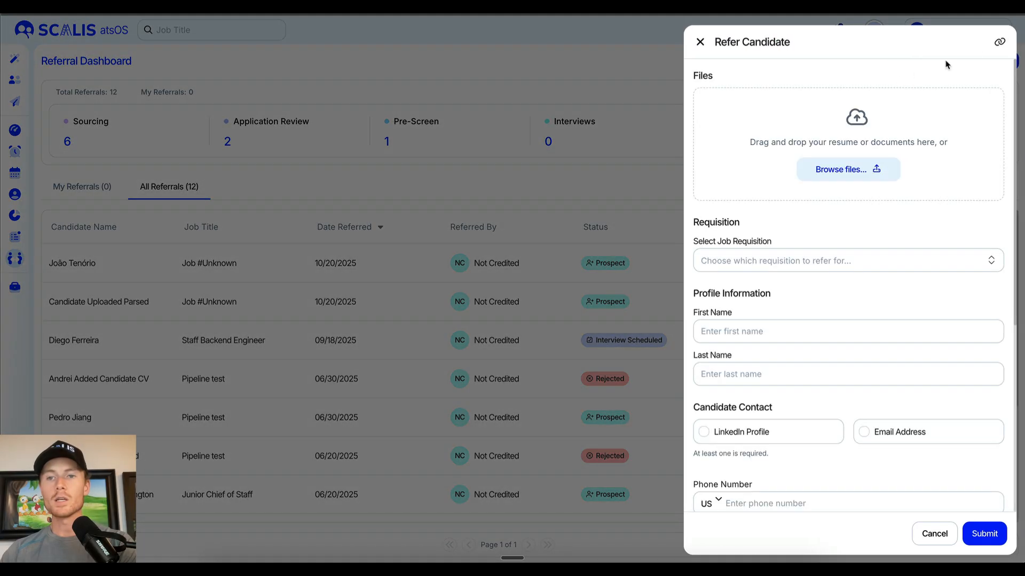
left_click(999, 43)
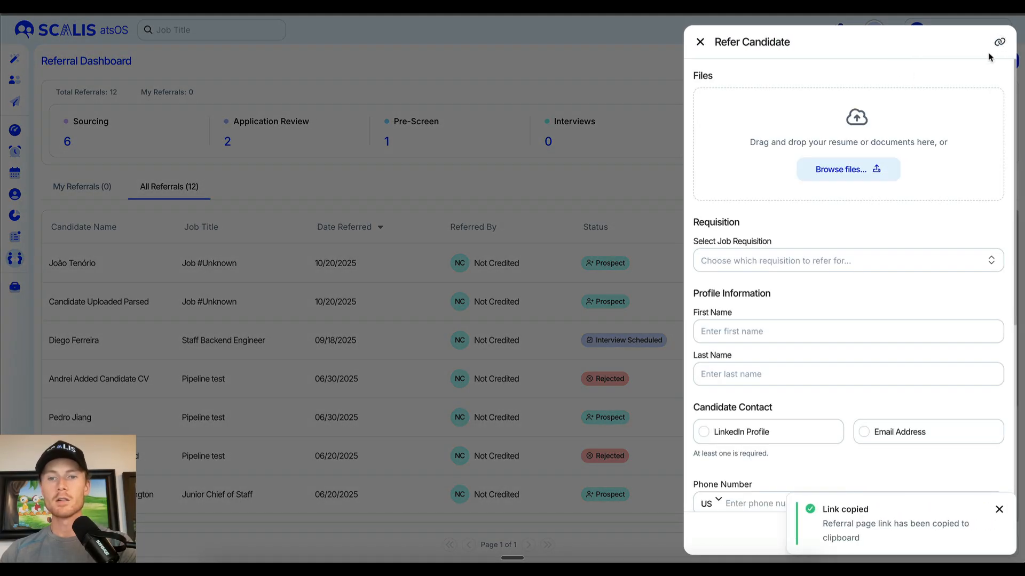
- Review the Refer Candidate form's contact, source credit and notes fields, close it unfilled, and look over the referrals list
scroll(757, 215, "down", 5)
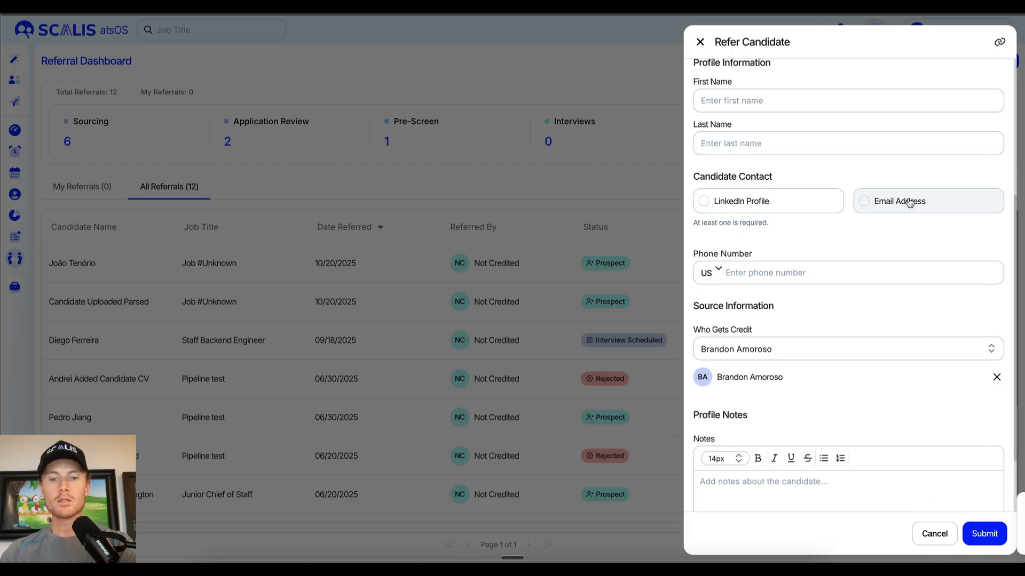
scroll(909, 203, "down", 1)
scroll(865, 149, "up", 5)
scroll(865, 149, "down", 6)
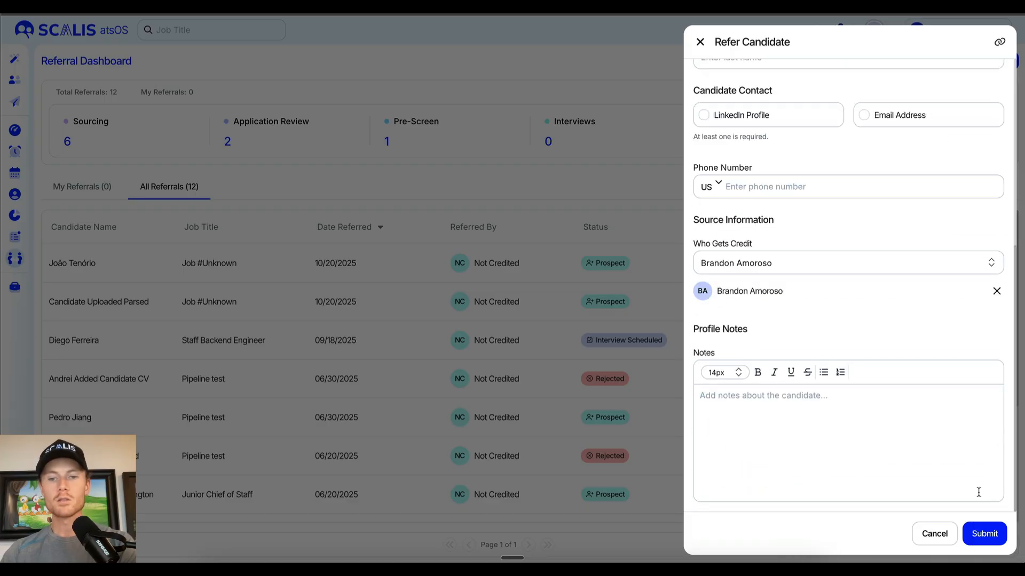
left_click(989, 538)
scroll(211, 332, "down", 4)
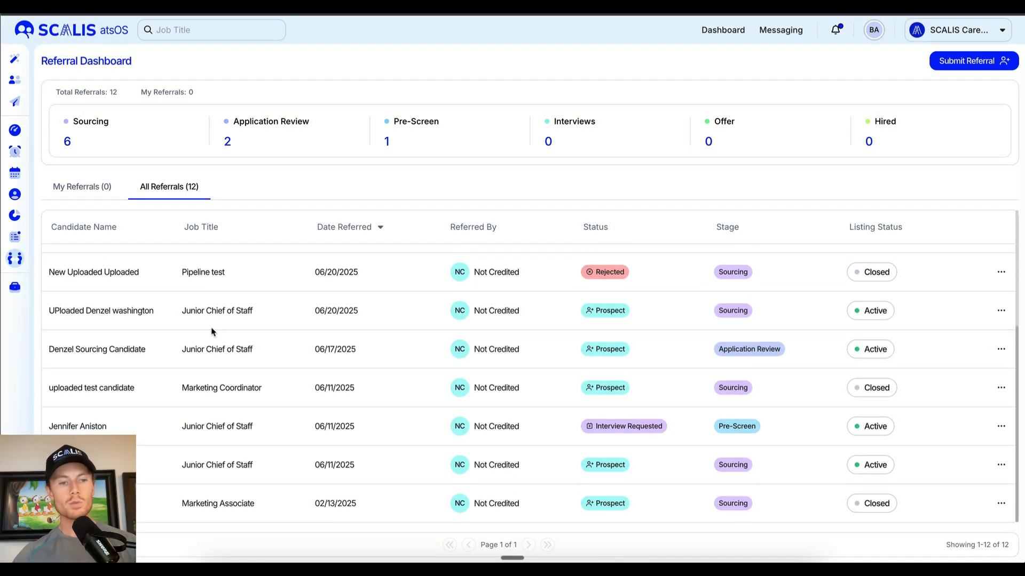
scroll(454, 437, "up", 4)
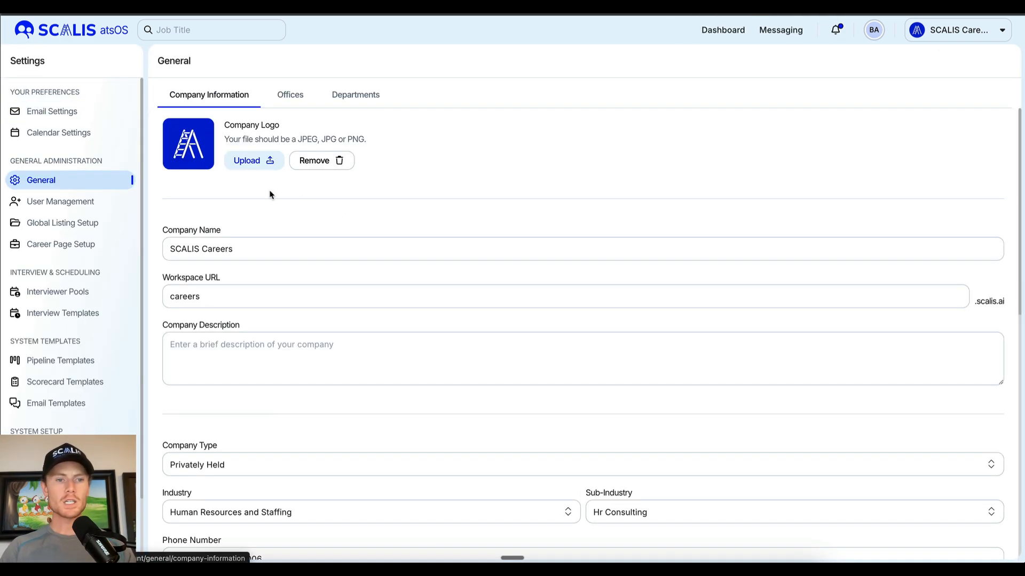
- Review the Company Information in the General settings, from company name and workspace URL to address and timezone
scroll(334, 200, "down", 1)
scroll(271, 135, "down", 3)
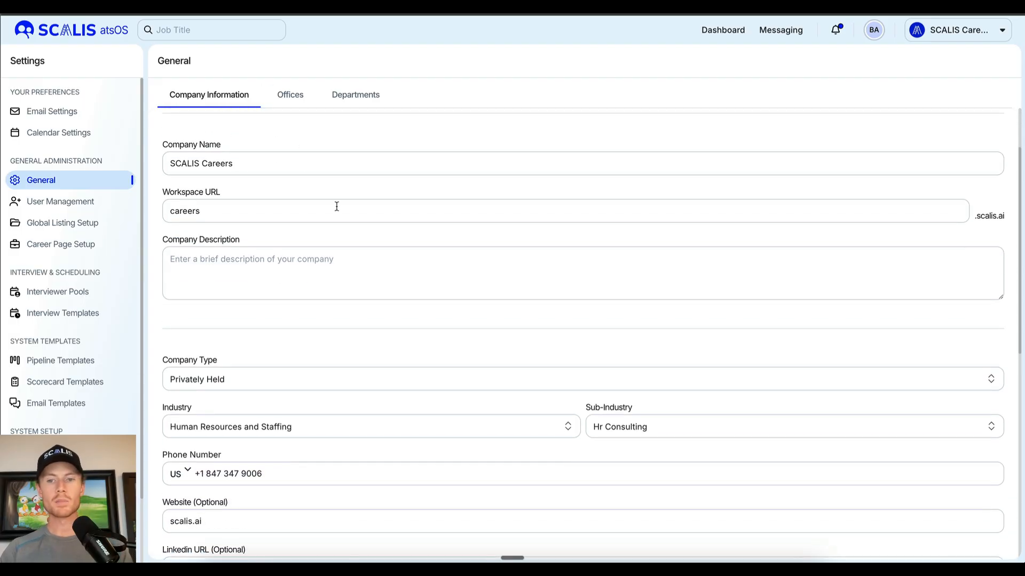
scroll(241, 216, "down", 1)
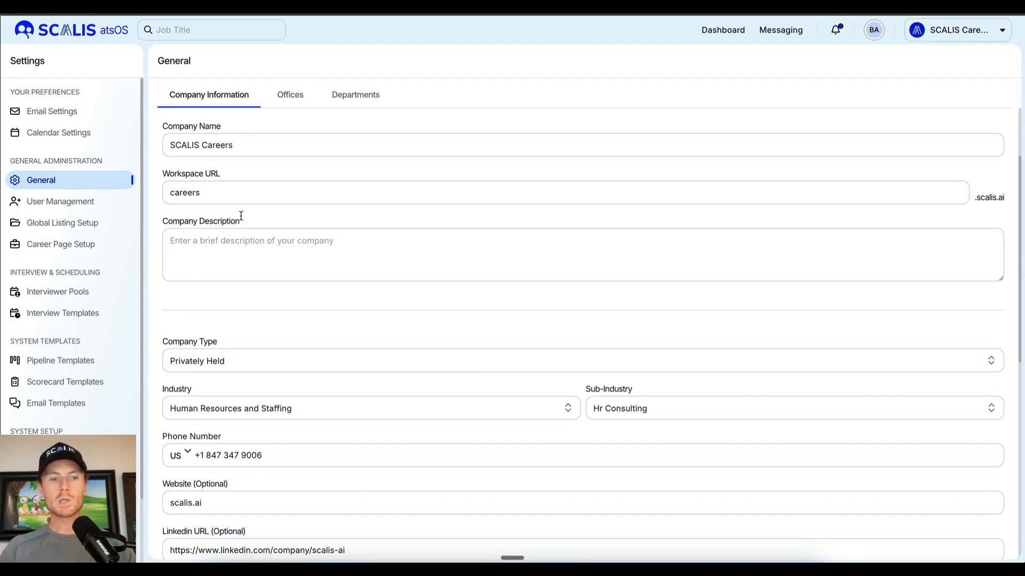
scroll(241, 216, "down", 5)
scroll(245, 103, "down", 5)
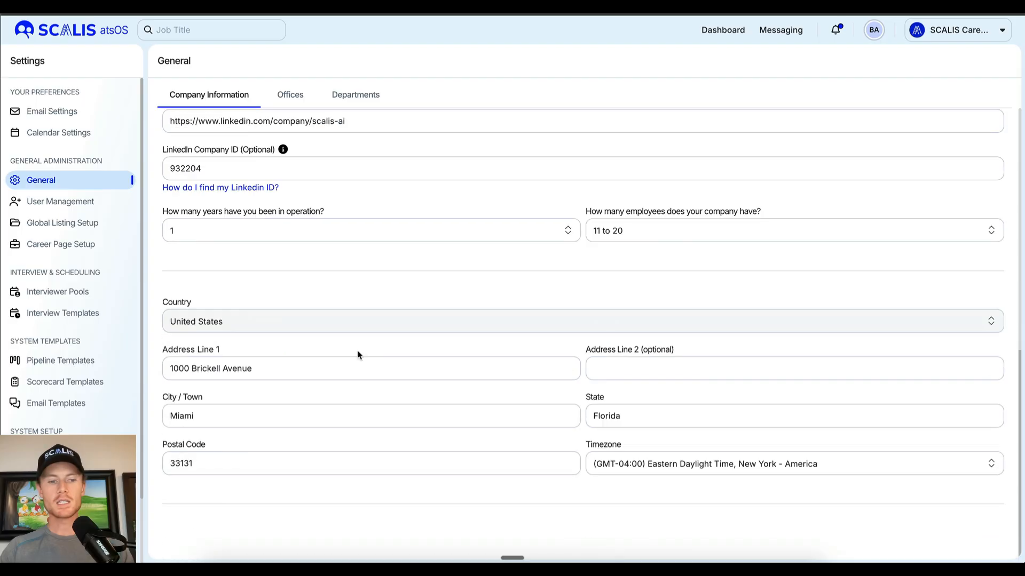
scroll(267, 222, "up", 10)
- Open the Offices settings, examine the Add Office form, and close it without adding an office
left_click(299, 101)
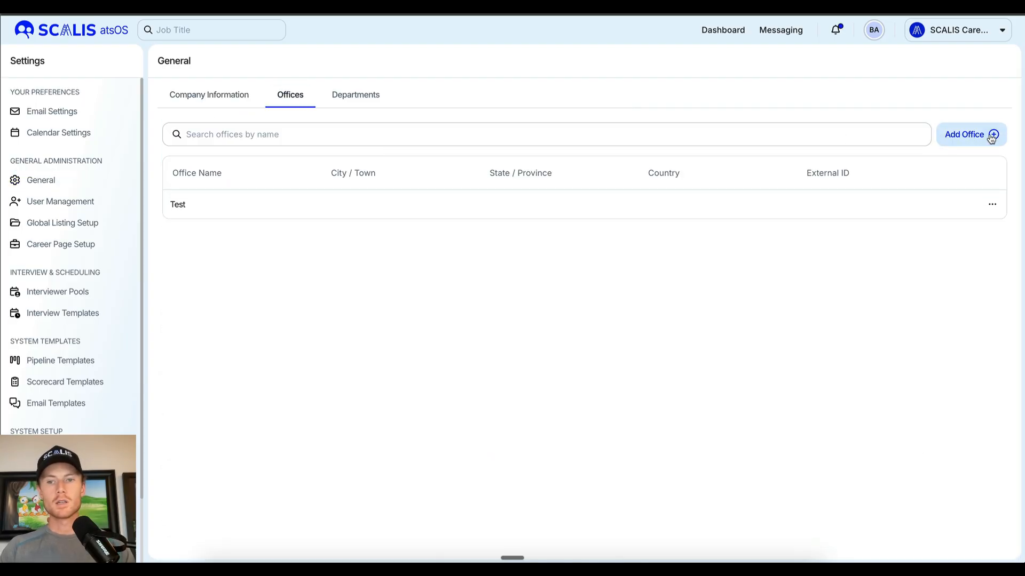
left_click(990, 137)
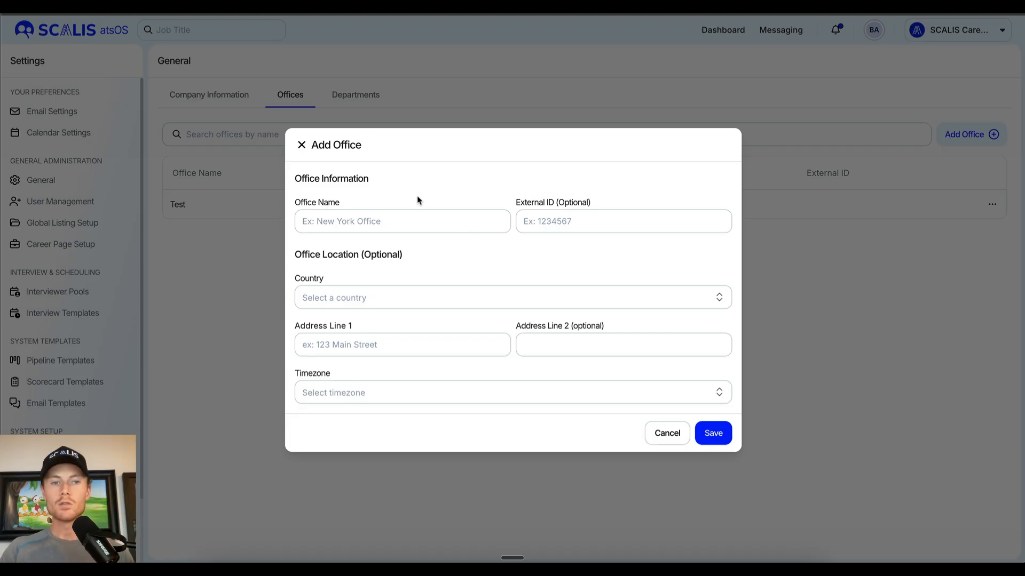
left_click(419, 110)
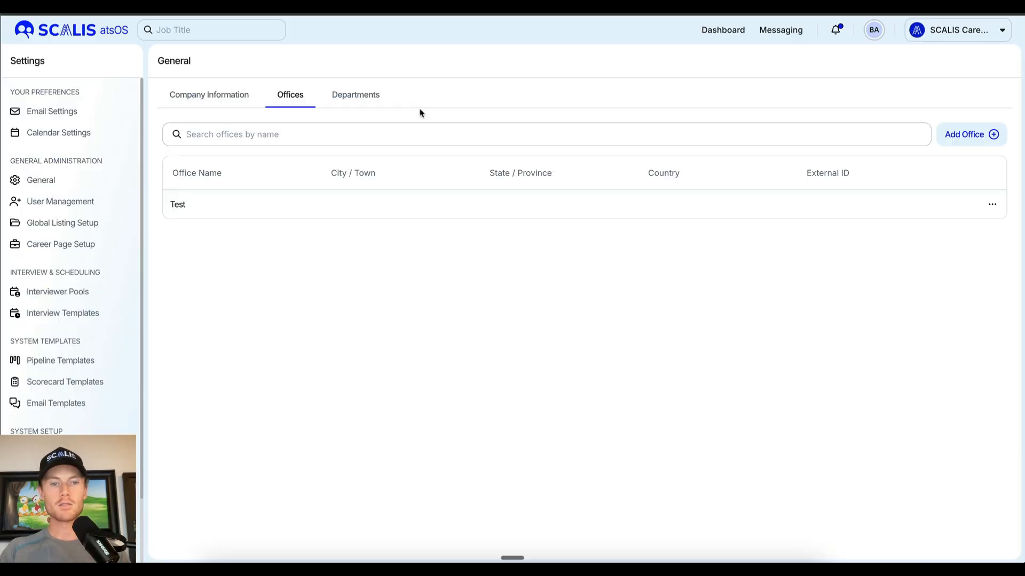
- Open the Departments settings and look through the list of company departments
left_click(379, 96)
scroll(302, 220, "down", 2)
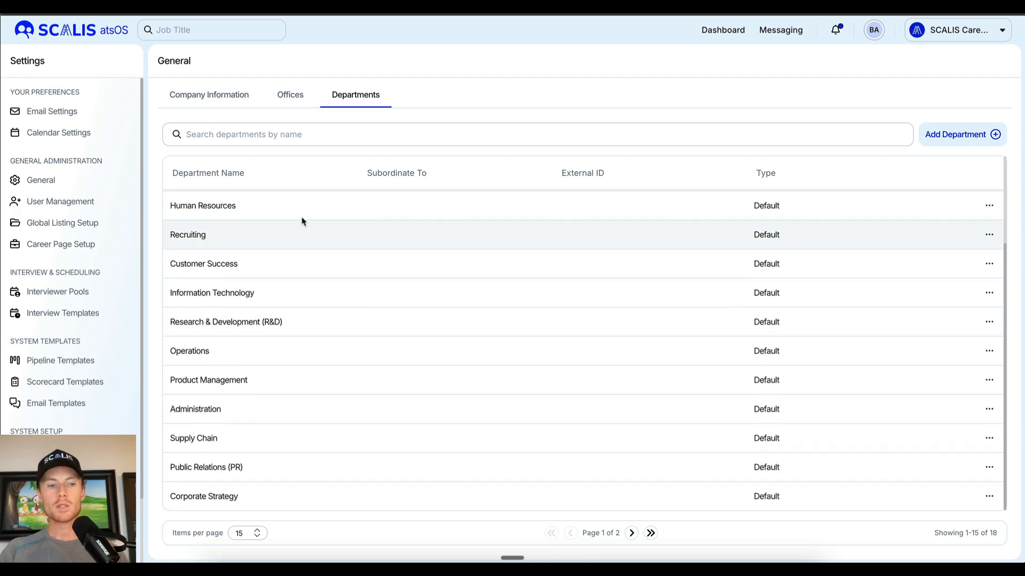
scroll(393, 262, "up", 2)
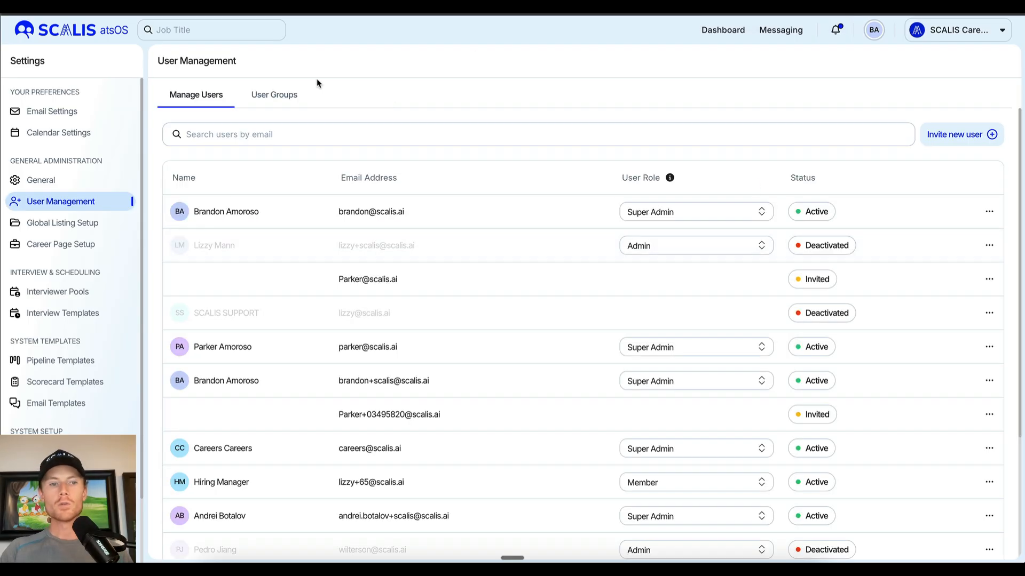
- Open the User Groups, examine the Create New User Group form without filling it, and check the actions available for the Finance Team group
left_click(305, 91)
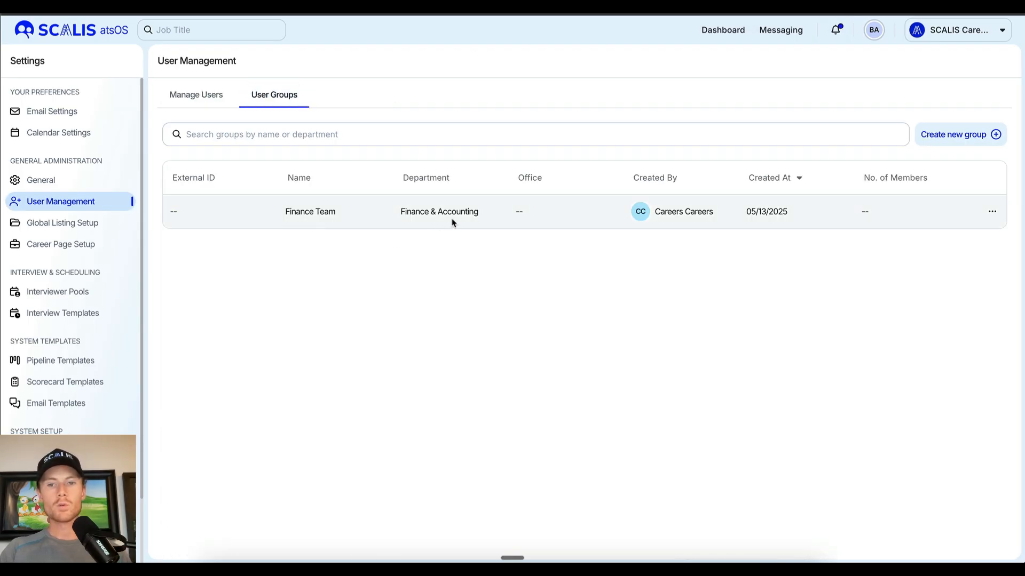
left_click(970, 135)
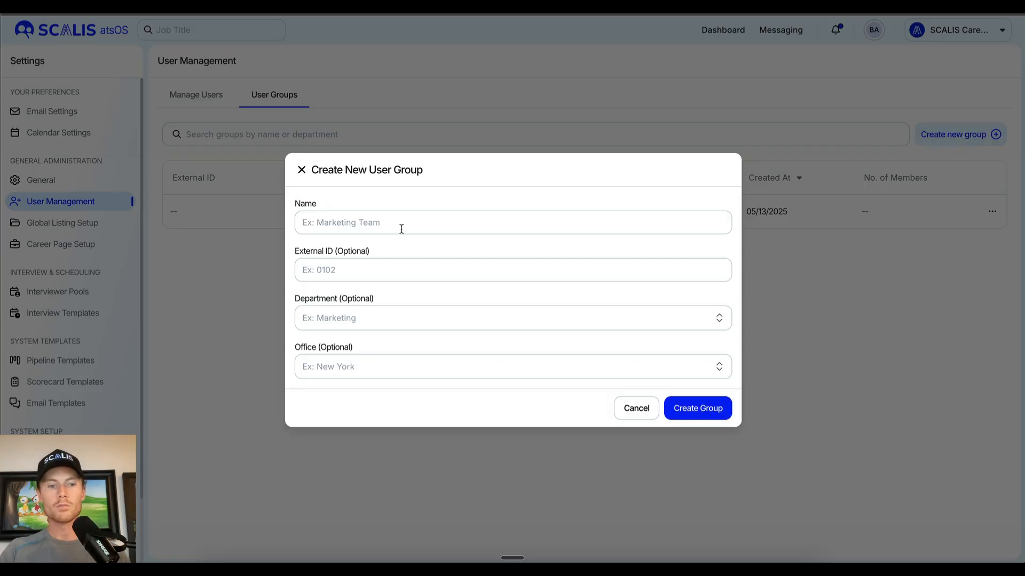
left_click(910, 313)
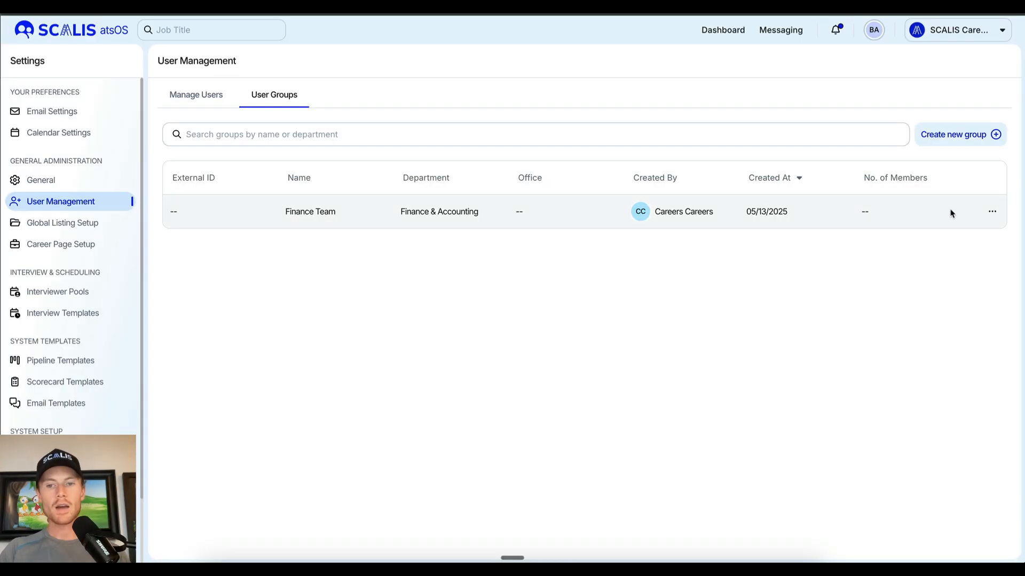
left_click(992, 211)
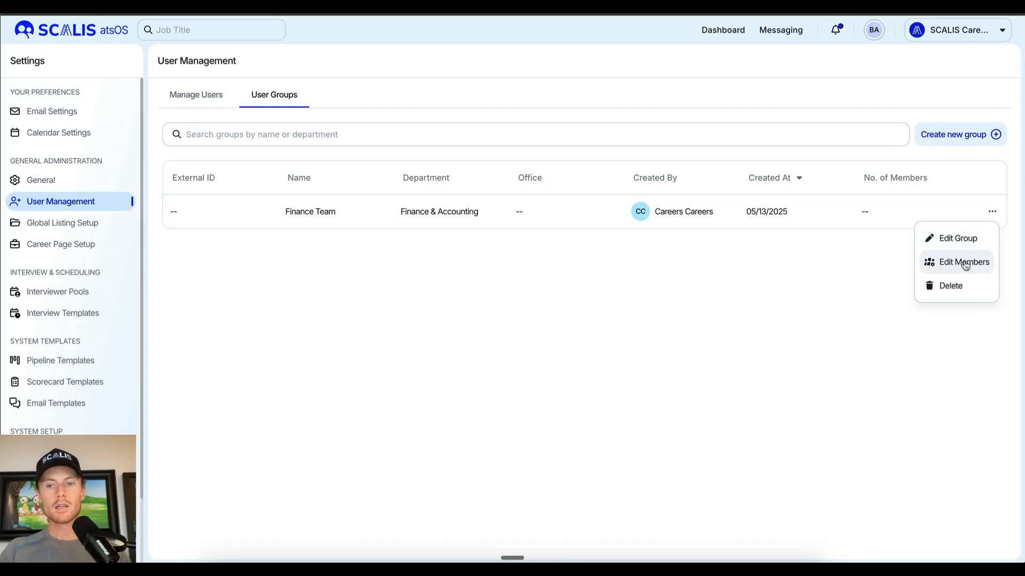
left_click(589, 321)
- Look through the Manage Users list, examine the roles offered in the new-user invitation form, and close it without sending an invite
left_click(184, 99)
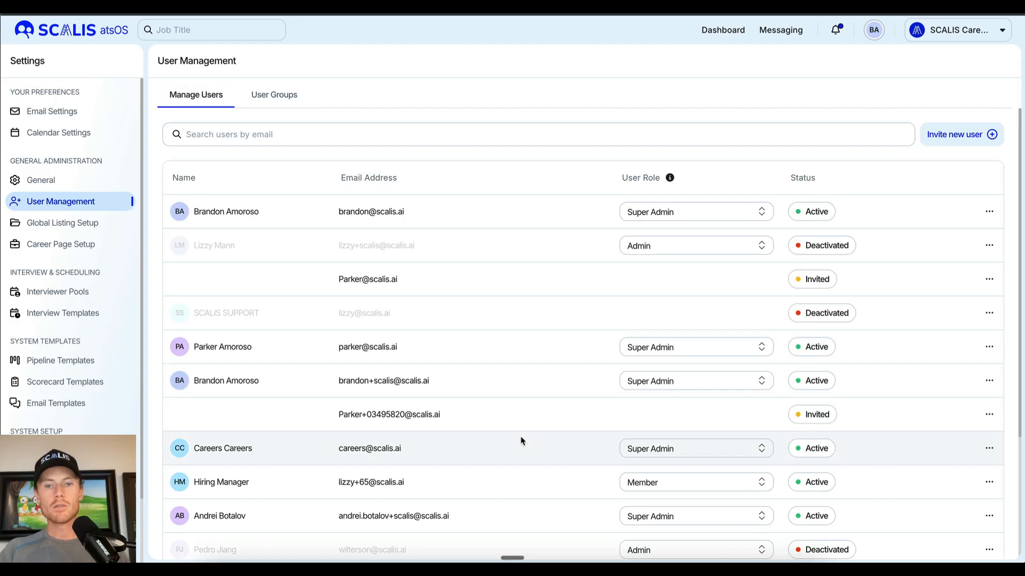
scroll(521, 441, "down", 3)
scroll(522, 441, "up", 3)
left_click(958, 137)
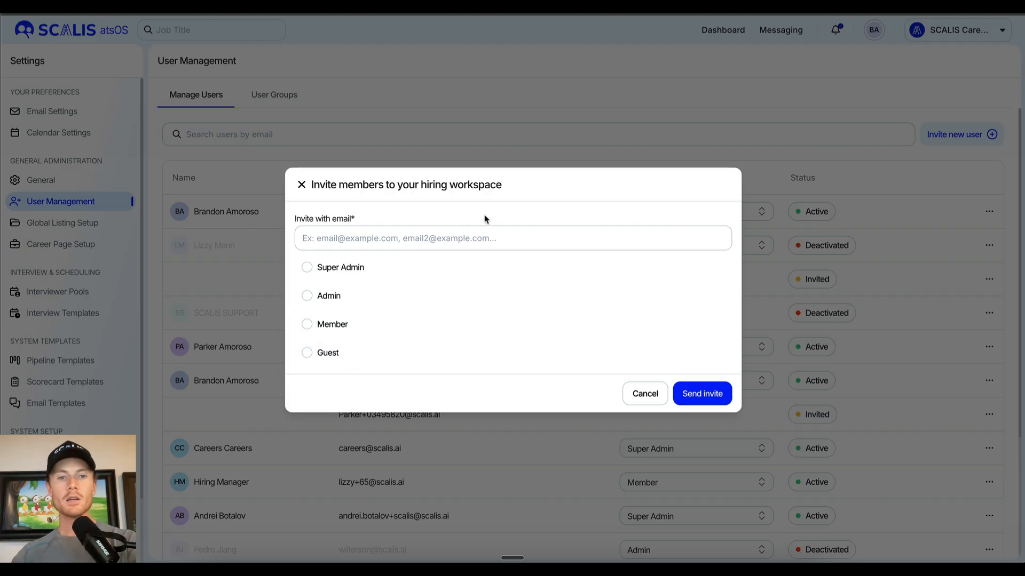
left_click(666, 90)
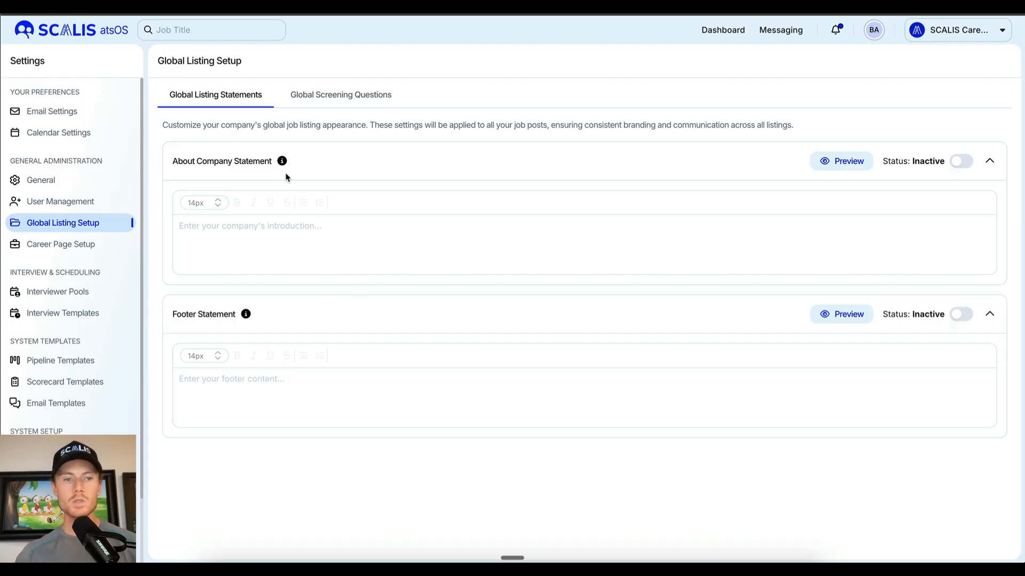
- Start a new global screening question in Global Listing Setup and set its question type to Yes/No
mouse_move(243, 320)
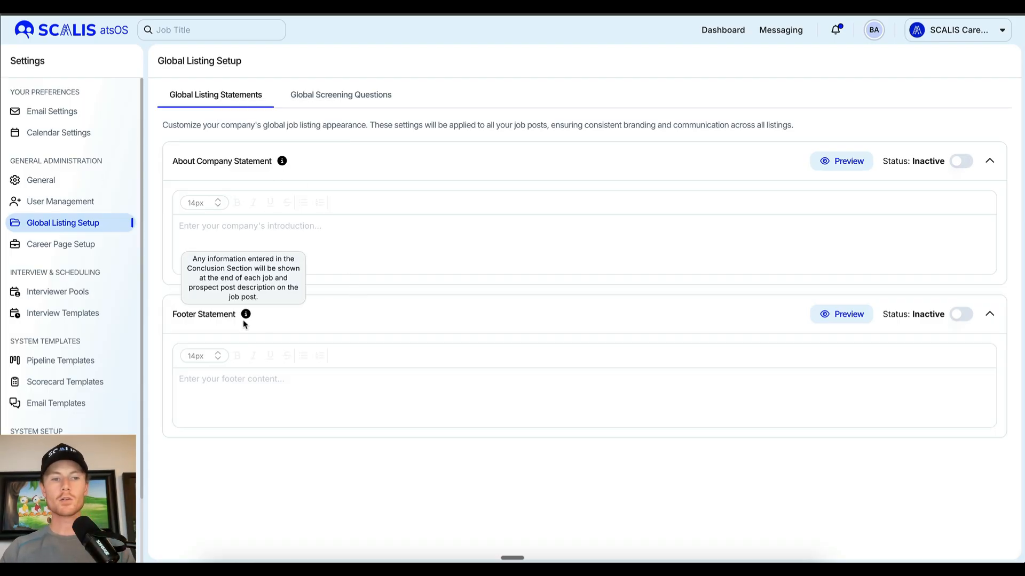
left_click(379, 101)
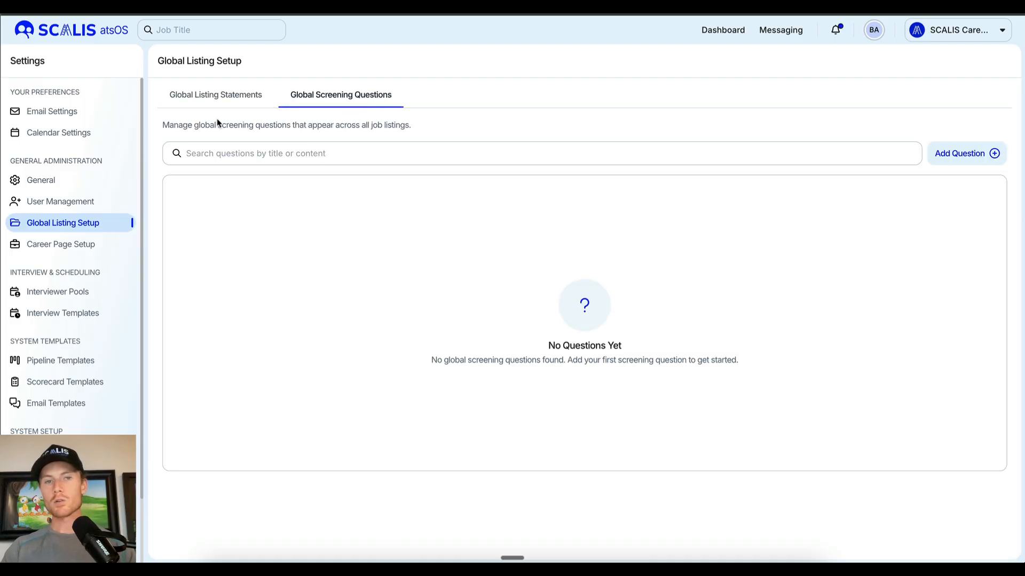
left_click(954, 153)
left_click(397, 321)
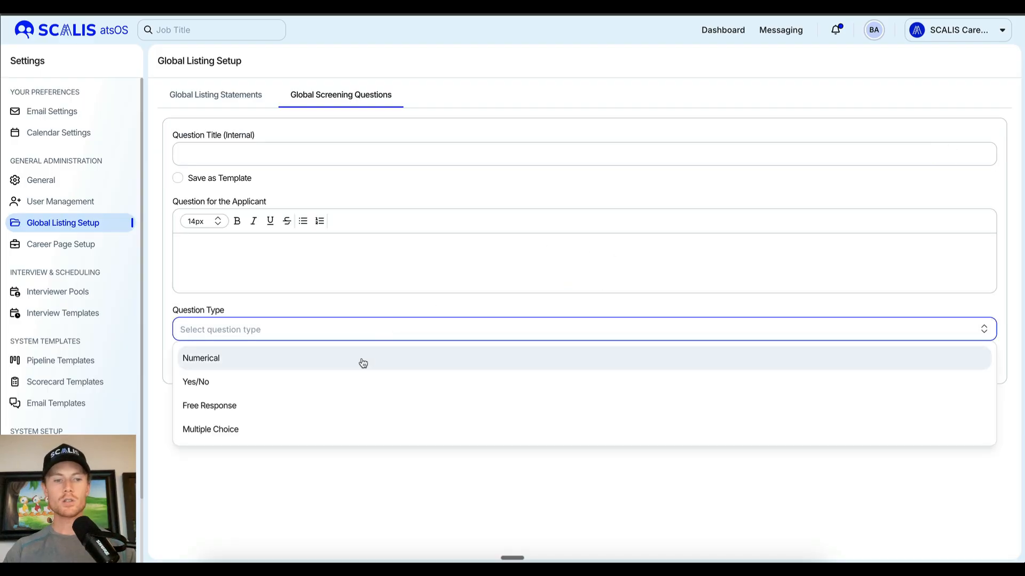
left_click(327, 378)
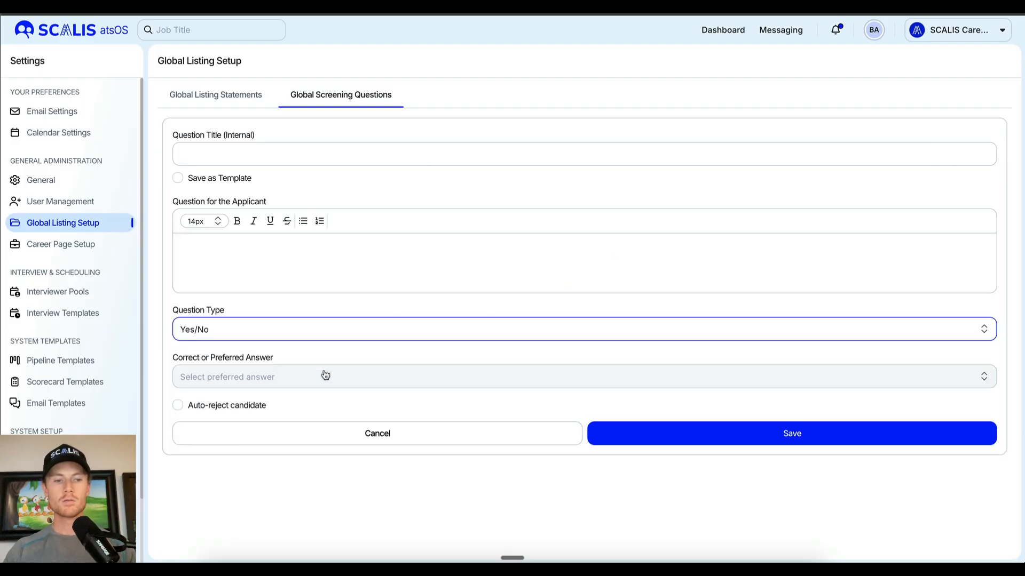
- Enable auto-rejection for the screening question, set its preferred answer to Yes, and look over the rejection message options
left_click(177, 406)
scroll(253, 414, "down", 2)
left_click(297, 302)
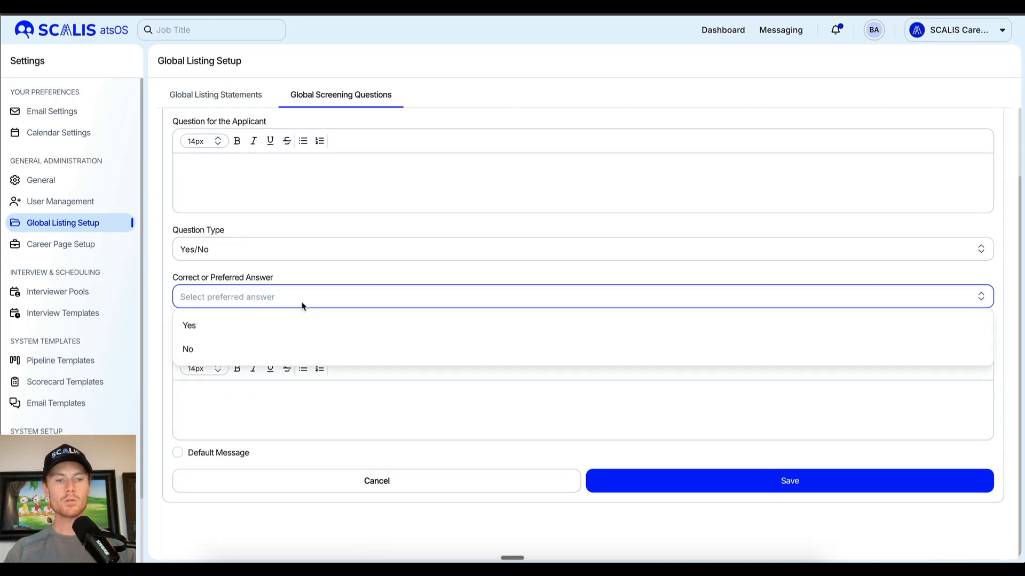
left_click(268, 331)
scroll(480, 506, "down", 2)
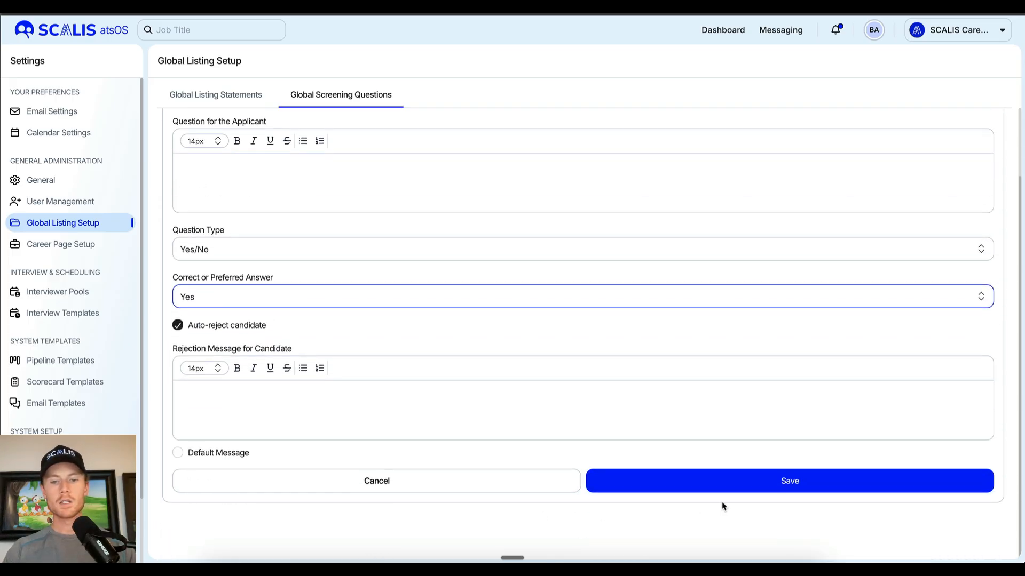
scroll(224, 281, "up", 2)
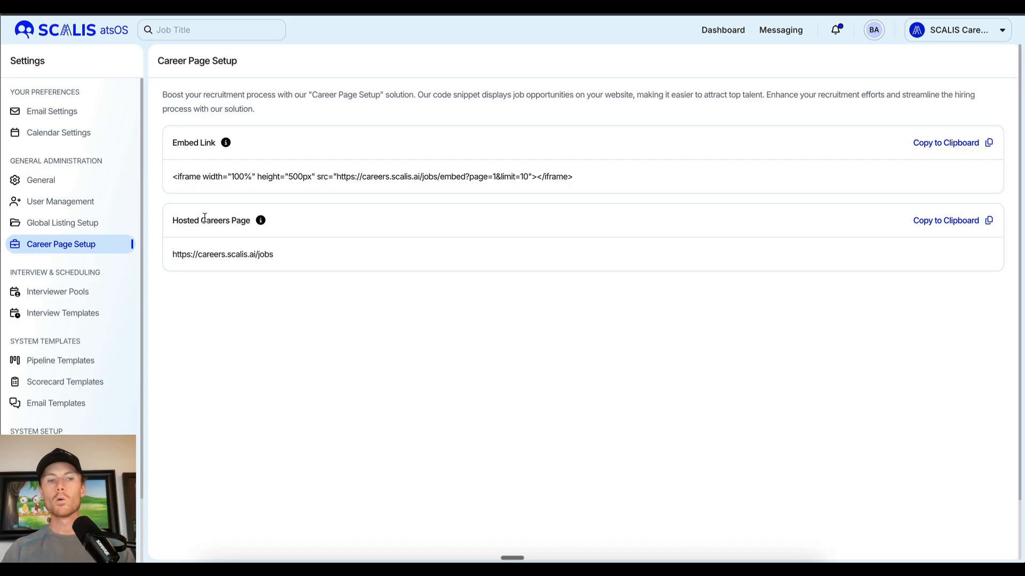
- Review the Hosted Careers Page link in the Career Page Setup settings
left_click_drag(205, 218, 272, 261)
left_click(281, 264)
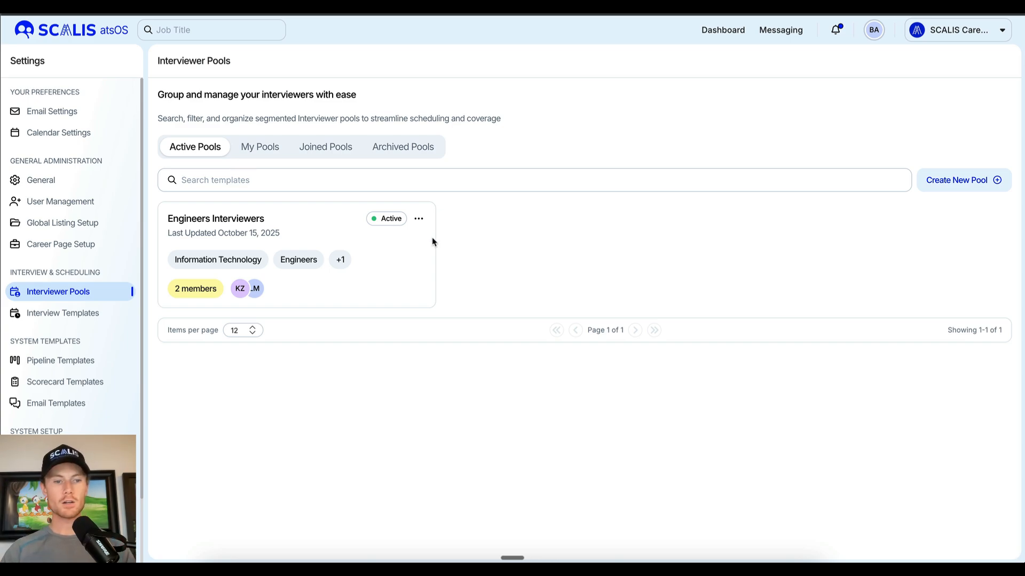
- Examine the Engineers Interviewers pool's edit form and its available actions, leaving the pool unedited
left_click(418, 219)
left_click(359, 269)
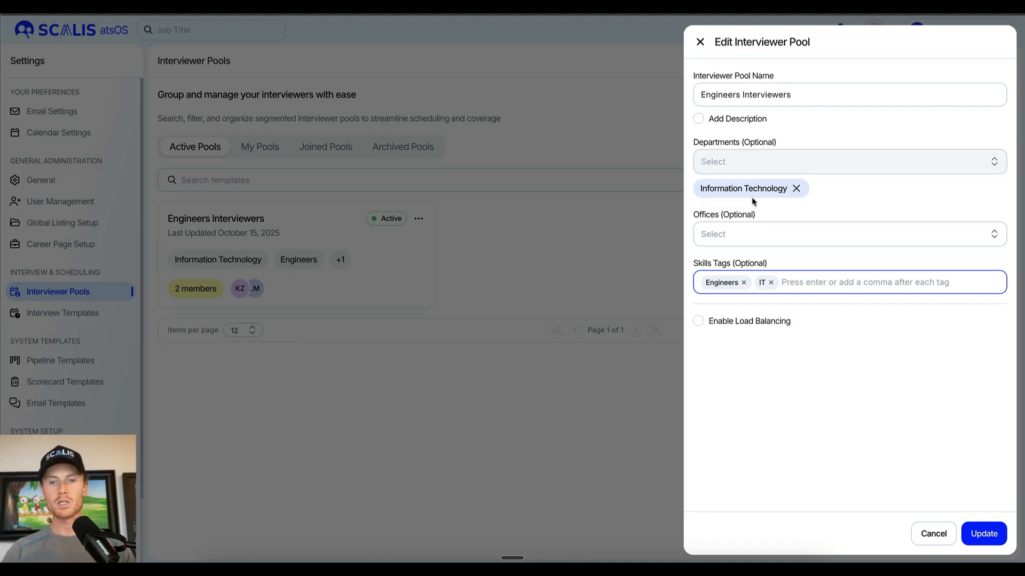
left_click(411, 231)
left_click(417, 220)
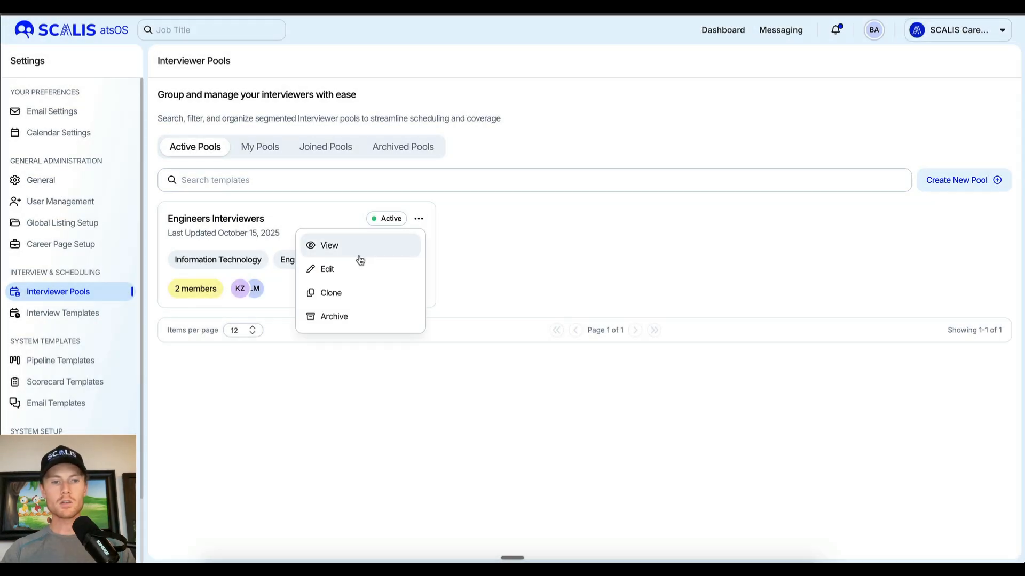
left_click(270, 273)
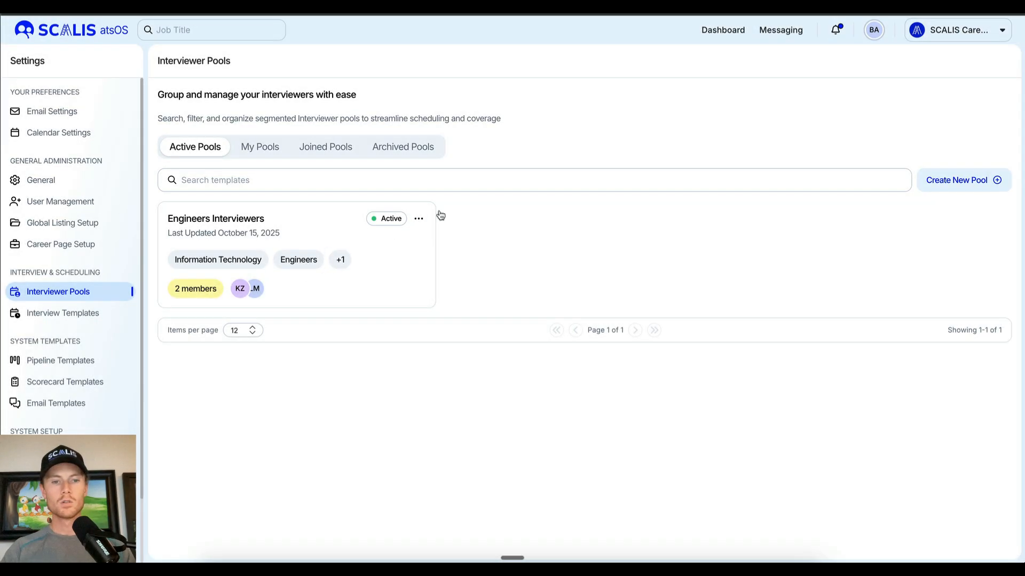
- Start a new interviewer pool named test, assigned to the Finance & Accounting department and the Test office
left_click(975, 181)
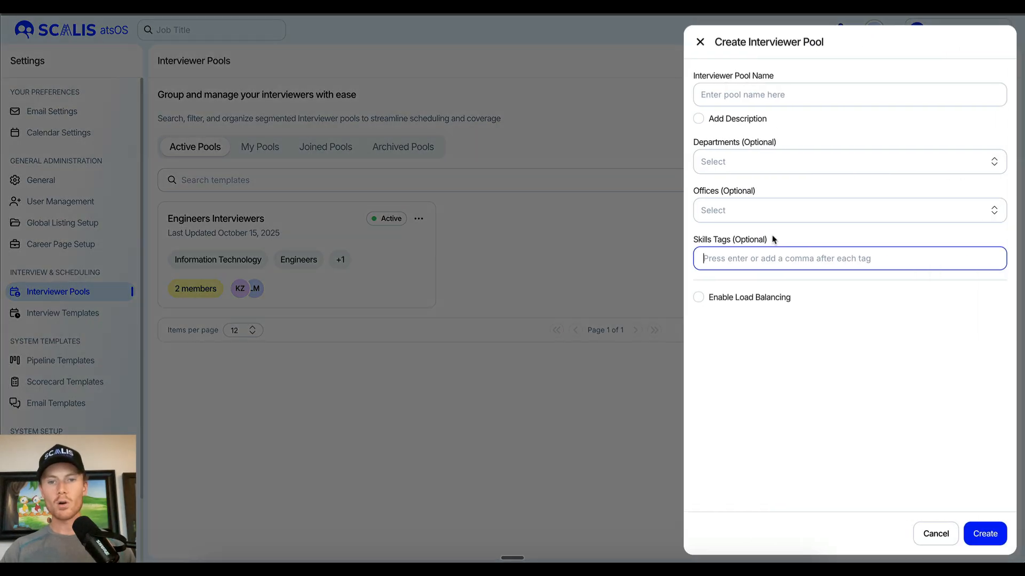
left_click(764, 95)
type("test")
left_click(739, 163)
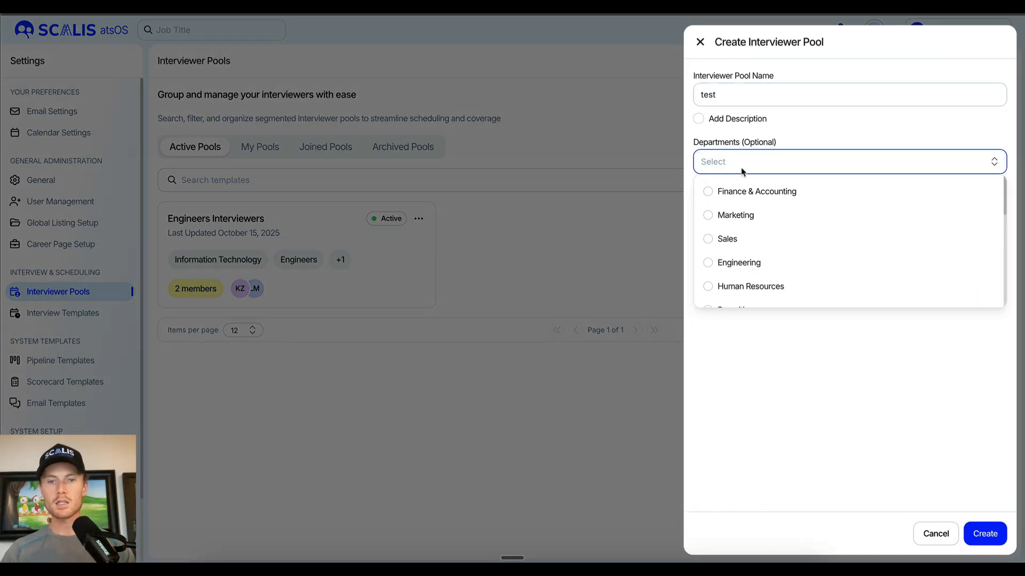
left_click(741, 189)
left_click(835, 138)
left_click(750, 230)
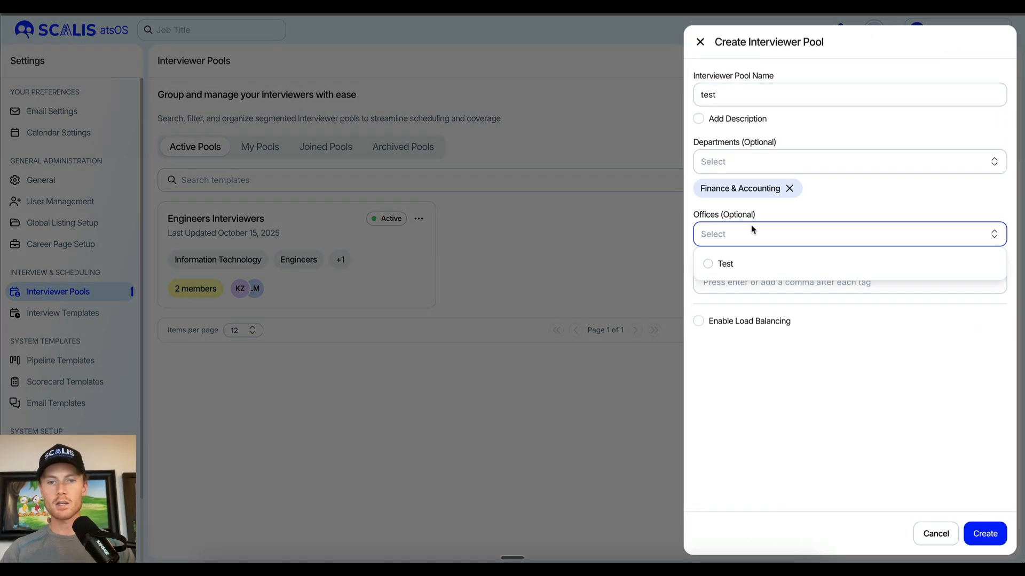
left_click(758, 272)
left_click(886, 405)
- Add the skills tag test, enable load balancing with at most 2 daily and 5 weekly interviews, and create the pool
left_click(790, 307)
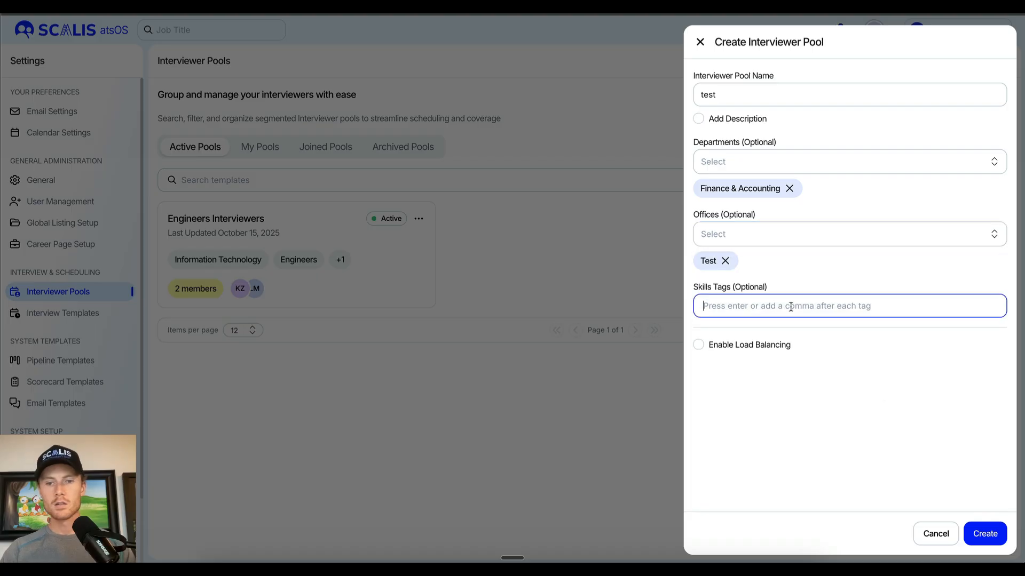
type("test")
left_click(755, 348)
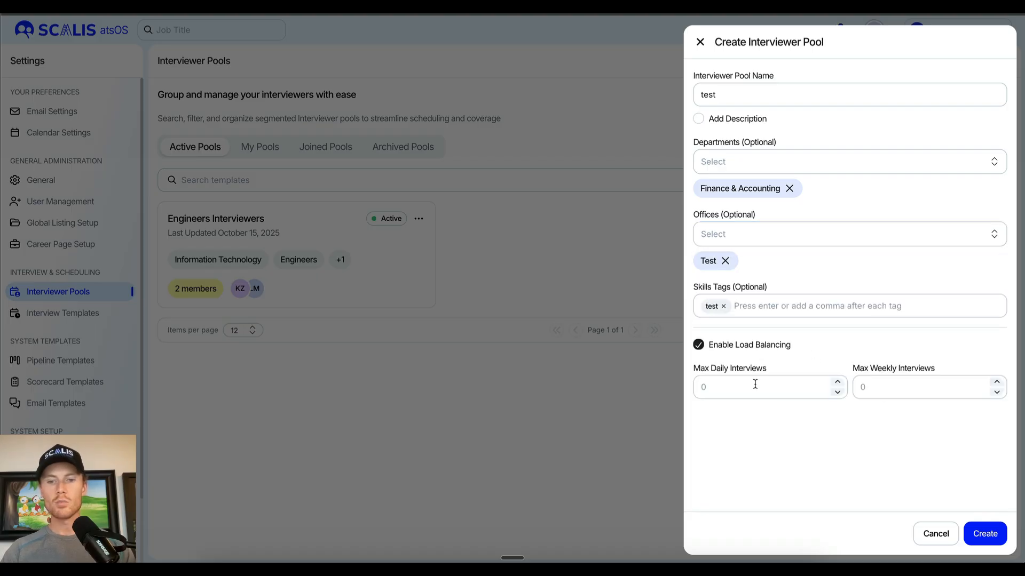
left_click(755, 384)
type("2")
left_click(887, 396)
type("5")
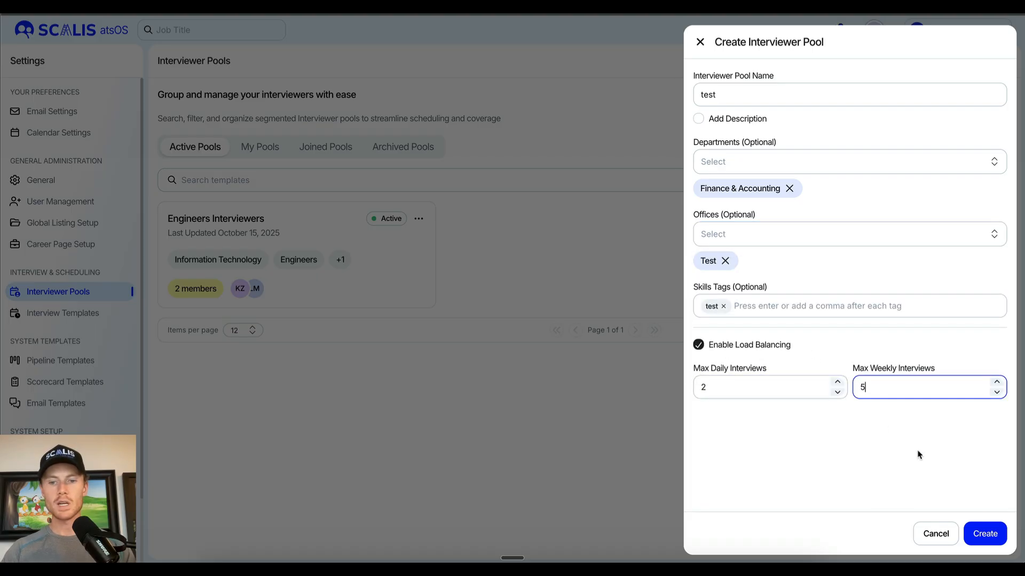
left_click(984, 533)
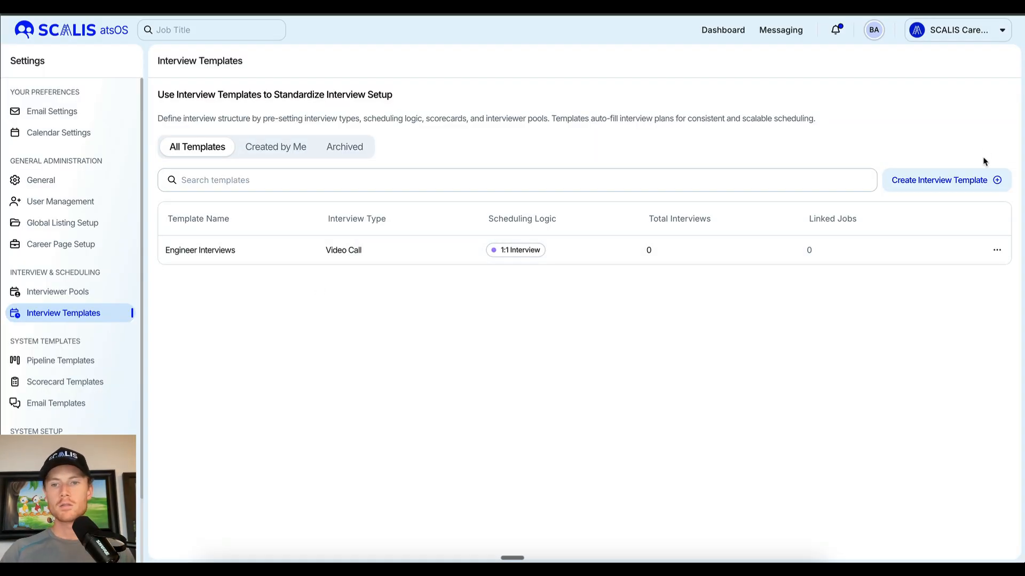
- Start a new interview template named test with the stage type Interview
left_click(977, 179)
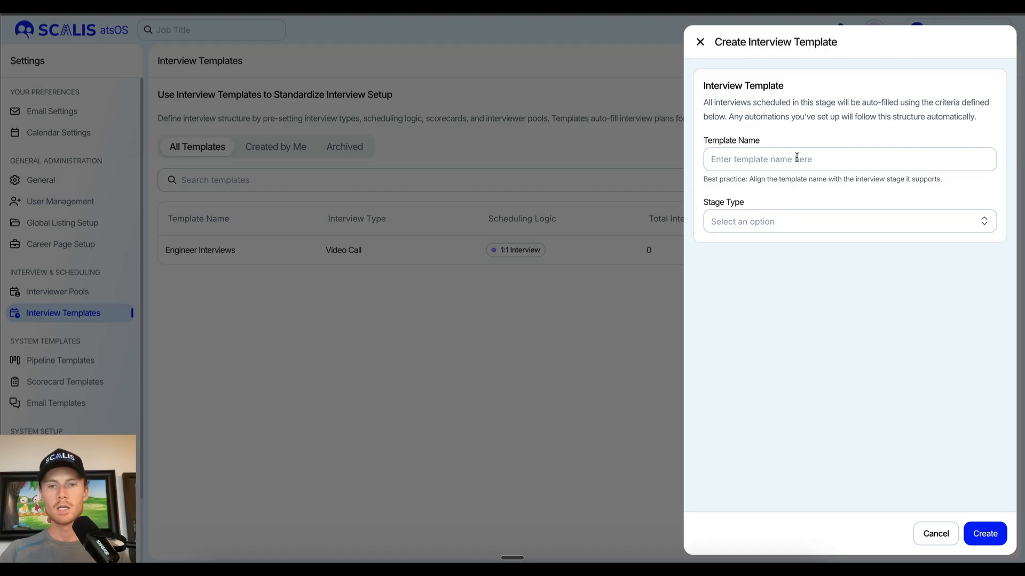
left_click(797, 155)
type("test")
left_click(793, 222)
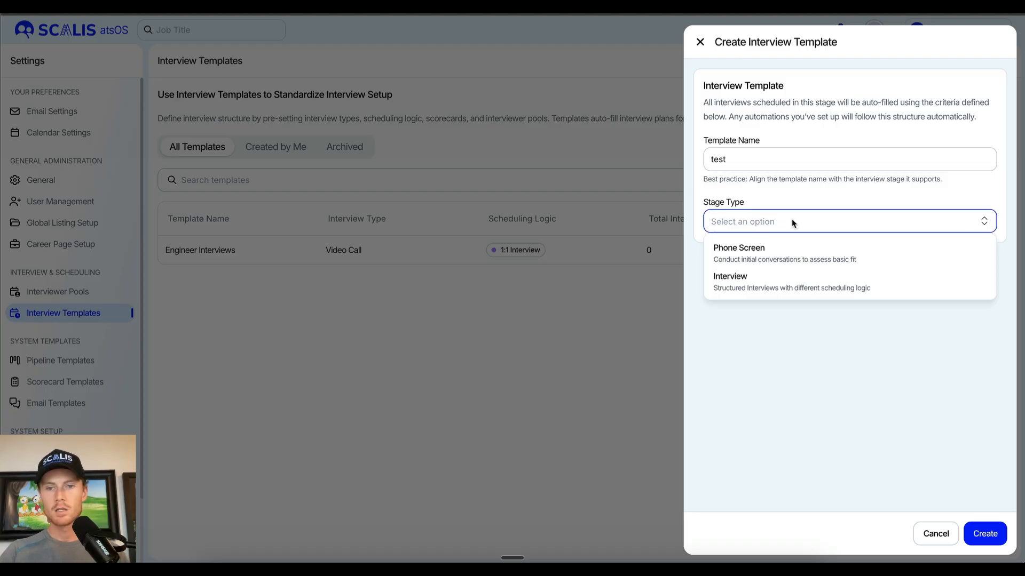
left_click(770, 292)
scroll(766, 235, "down", 1)
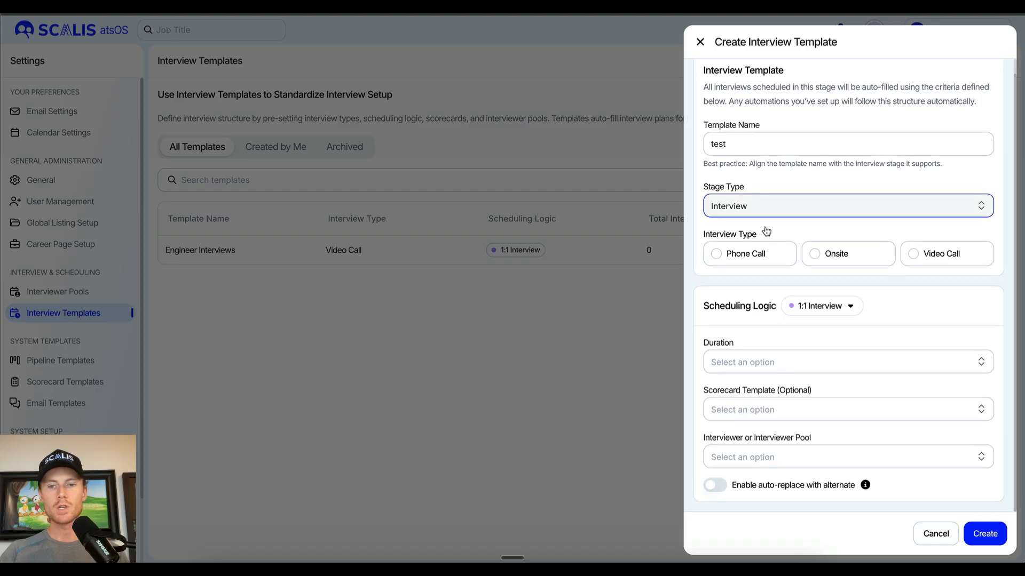
- Set the template's interview type to Video Call with Google Meet as the provider
left_click(934, 256)
scroll(901, 272, "down", 1)
left_click(841, 254)
left_click(803, 284)
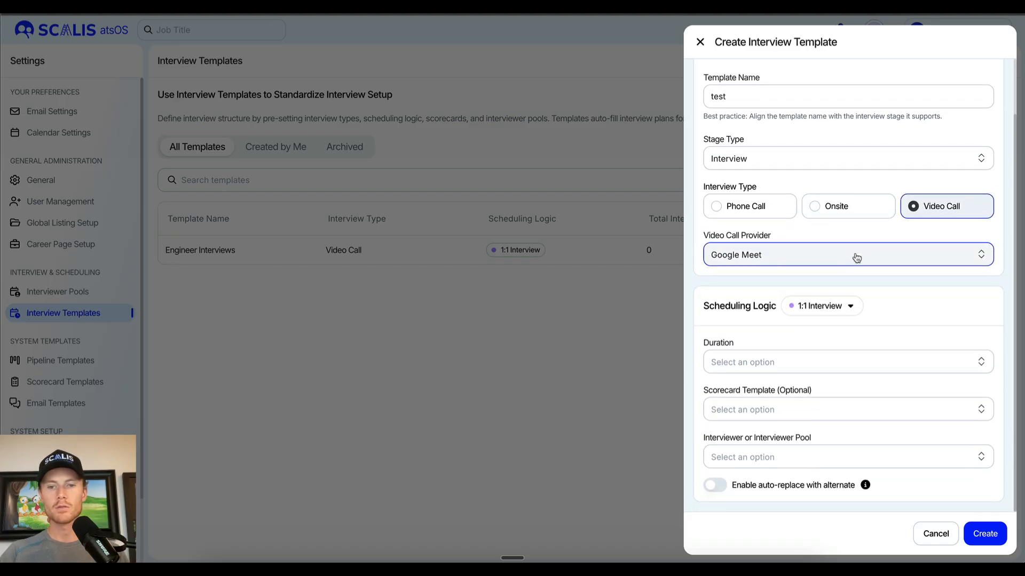
- Keep the scheduling logic at 1:1 Interview, set the duration to 45 minutes, and choose the Software Engineer scorecard template
left_click(848, 308)
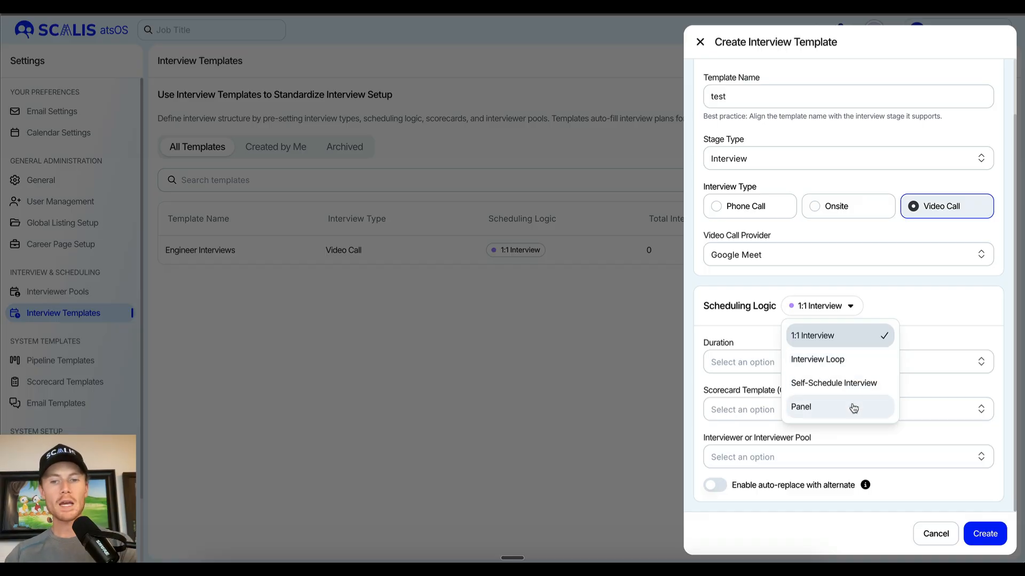
left_click(933, 319)
left_click(886, 362)
left_click(803, 410)
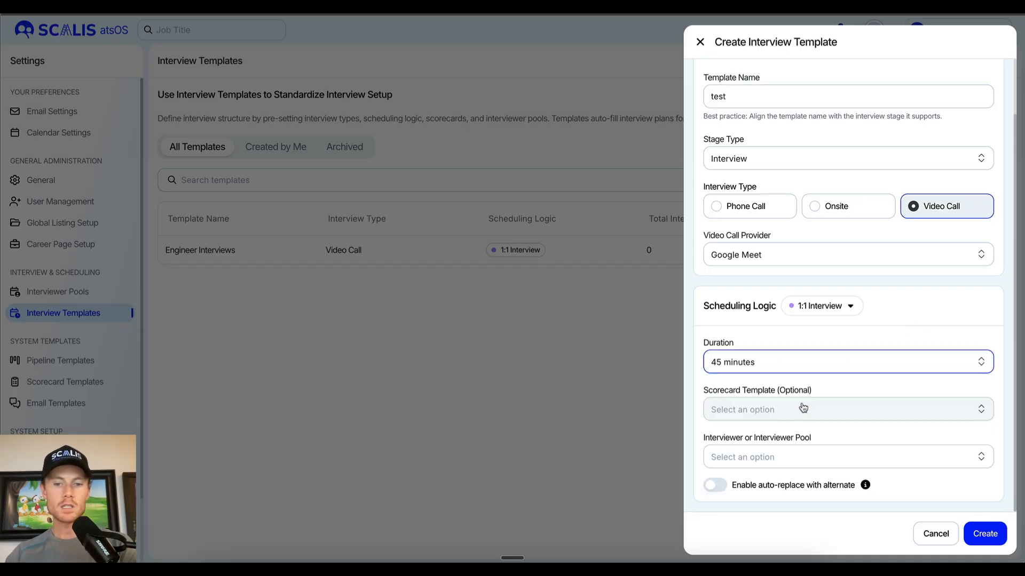
left_click(795, 409)
left_click(794, 435)
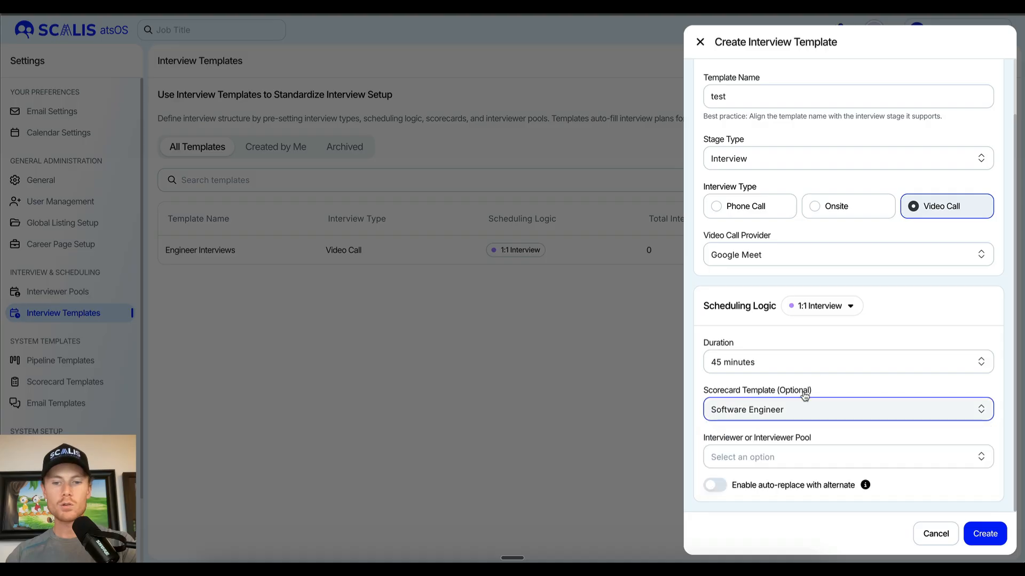
- Assign the first individual user listed below the pools as the template's interviewer and enable auto-replace with alternate
left_click(805, 457)
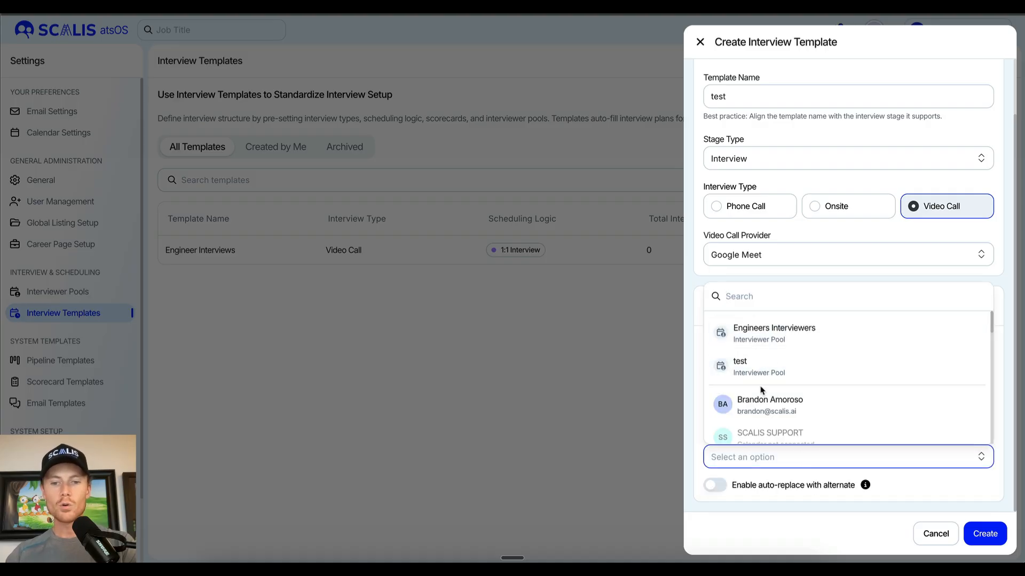
left_click(768, 404)
scroll(731, 395, "down", 1)
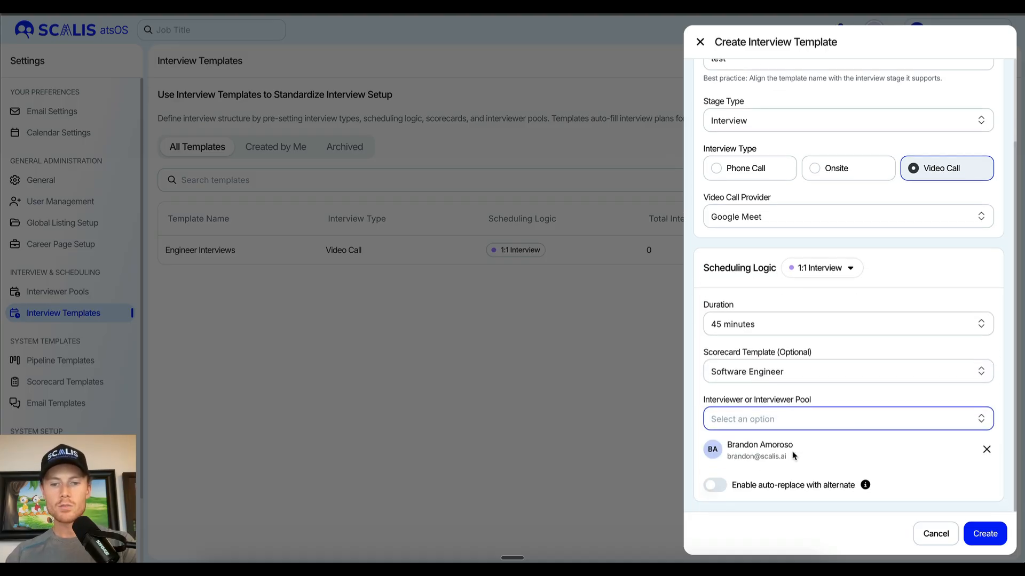
left_click(743, 482)
scroll(778, 480, "down", 1)
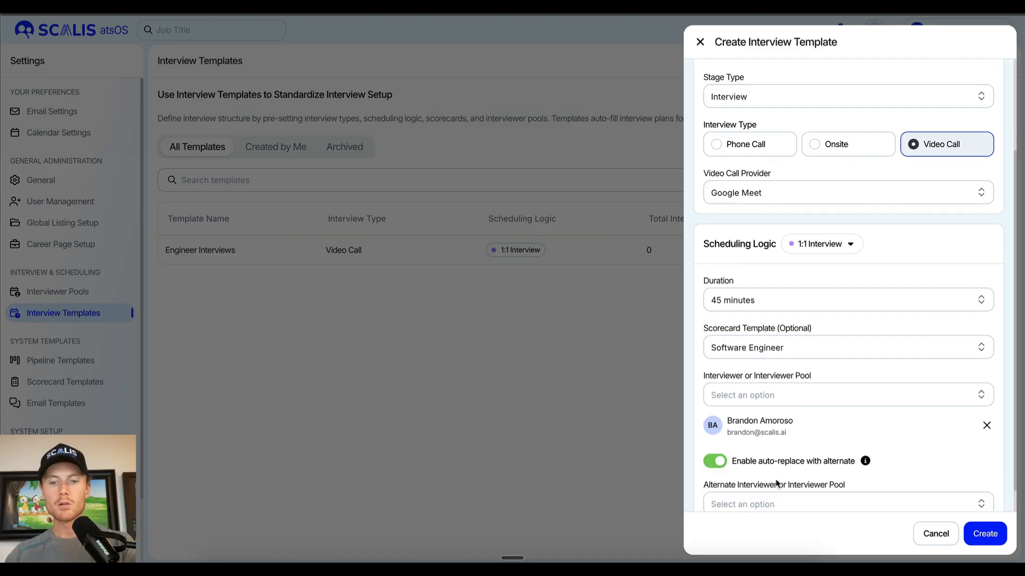
- View the alternate interviewer choices and turn off auto-replace with alternate for the template
left_click(832, 481)
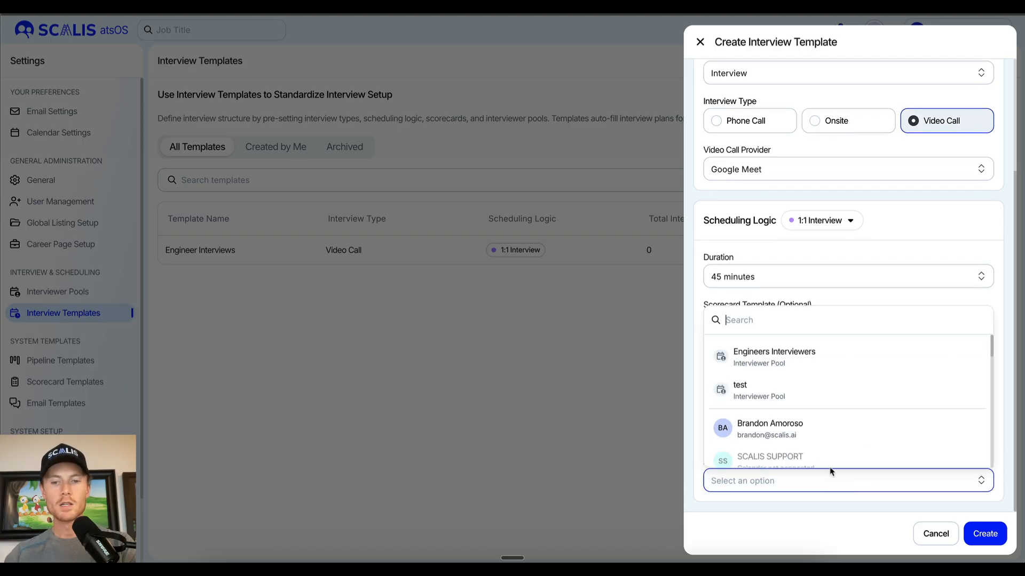
left_click(783, 441)
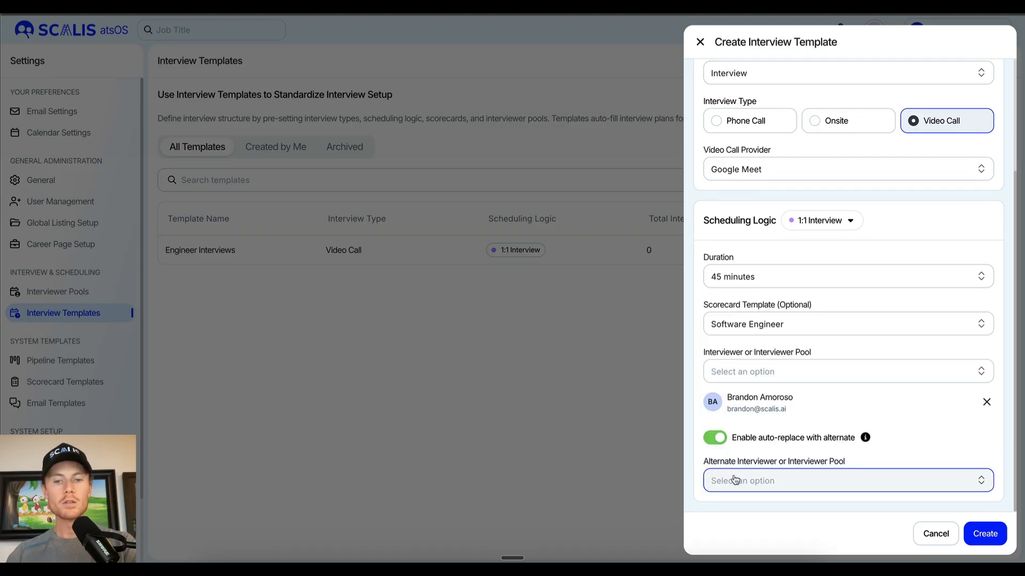
left_click(720, 437)
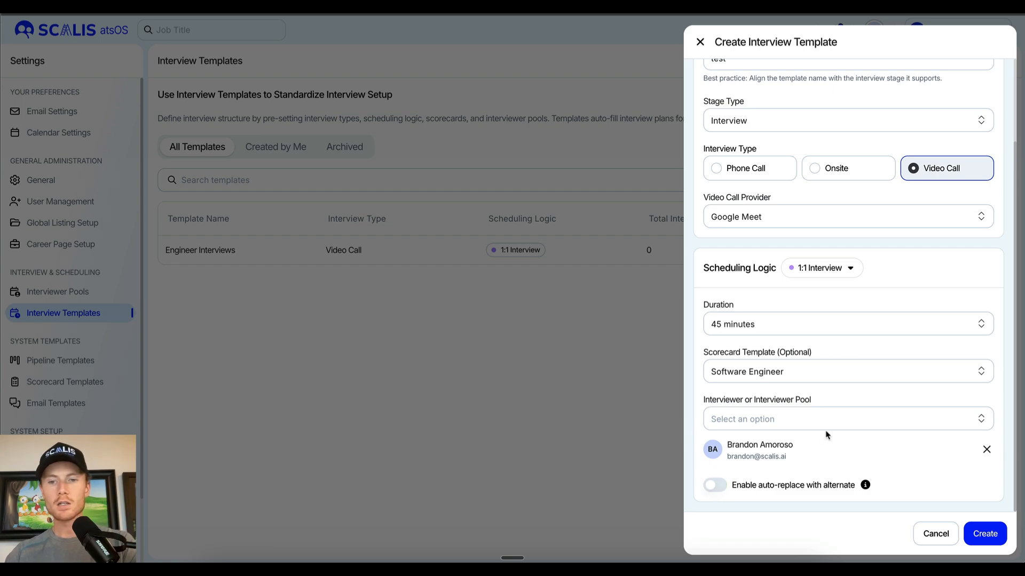
- Change the template's scheduling logic to Interview Loop and add two interview segments
scroll(826, 435, "up", 2)
left_click(824, 368)
left_click(832, 421)
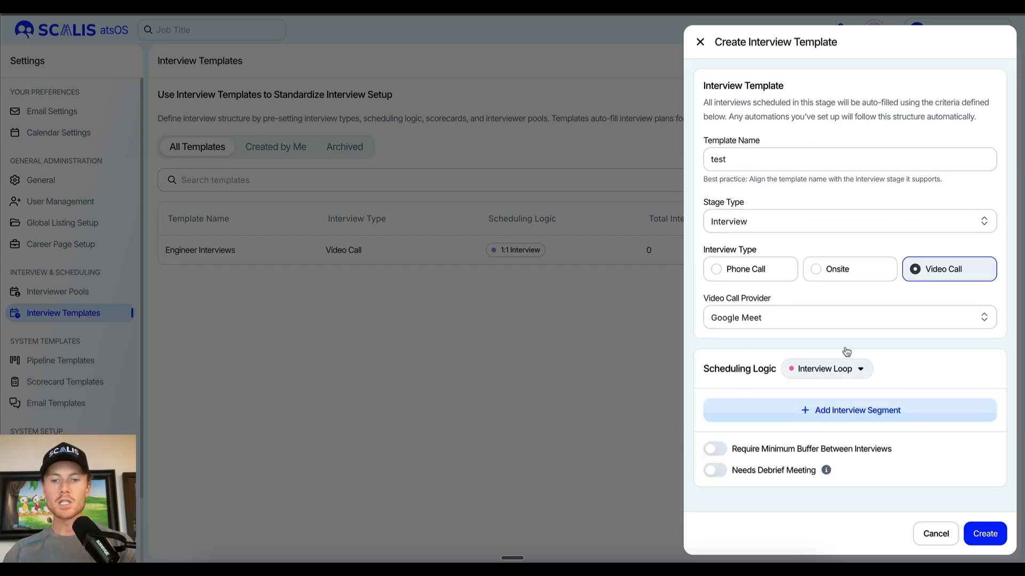
left_click(839, 412)
scroll(834, 418, "down", 3)
left_click(837, 425)
scroll(827, 245, "down", 3)
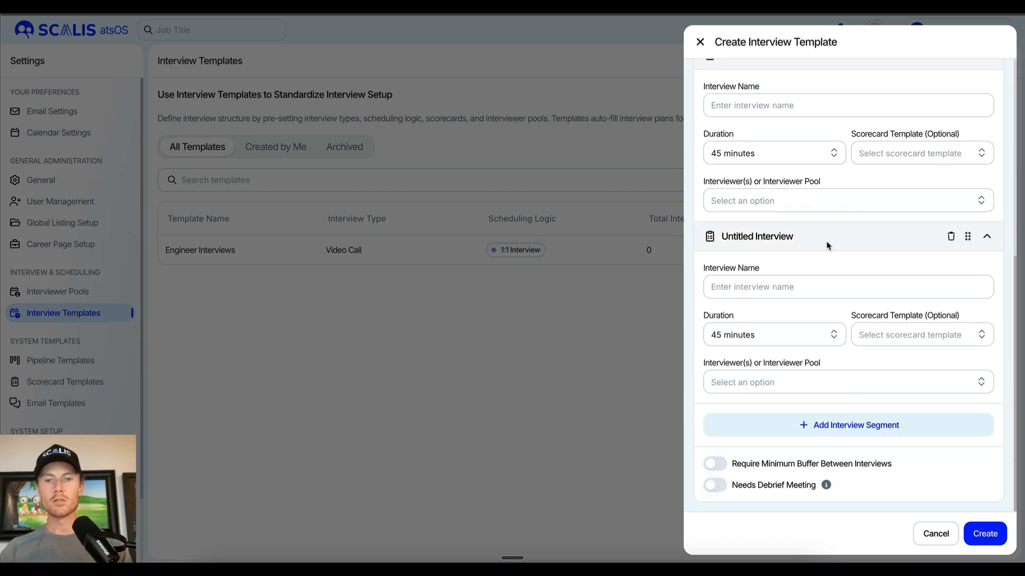
- Name the first interview segment take home assignment review and the second one hiring manager screen
left_click(826, 105)
type("teak")
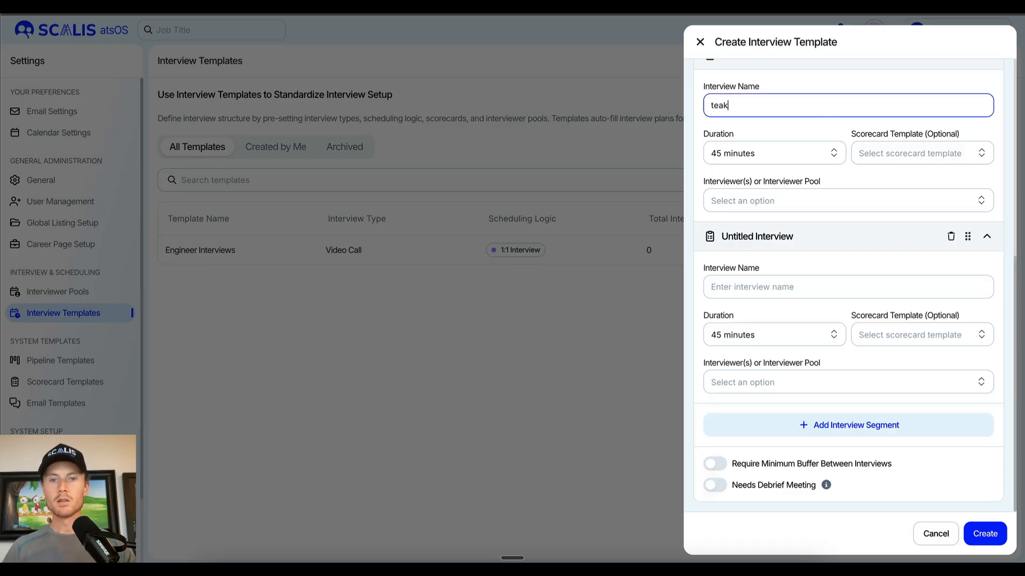
type("ke home assi")
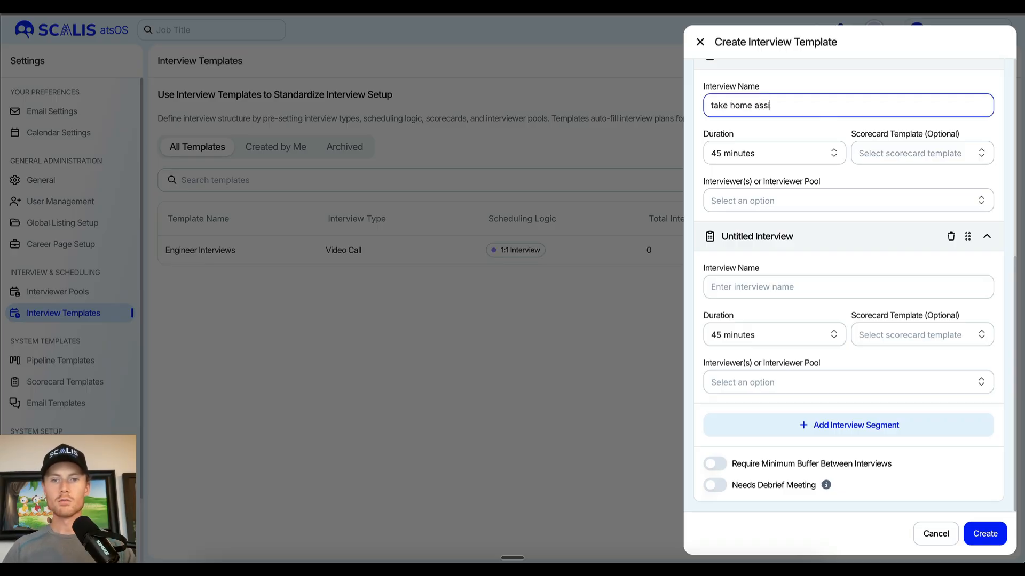
type("gnemment review")
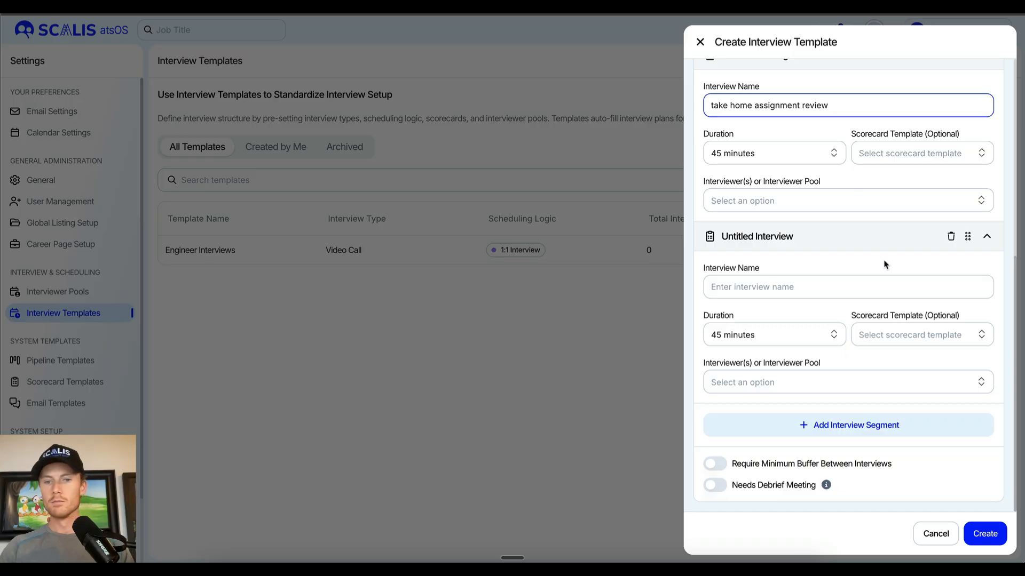
left_click(875, 288)
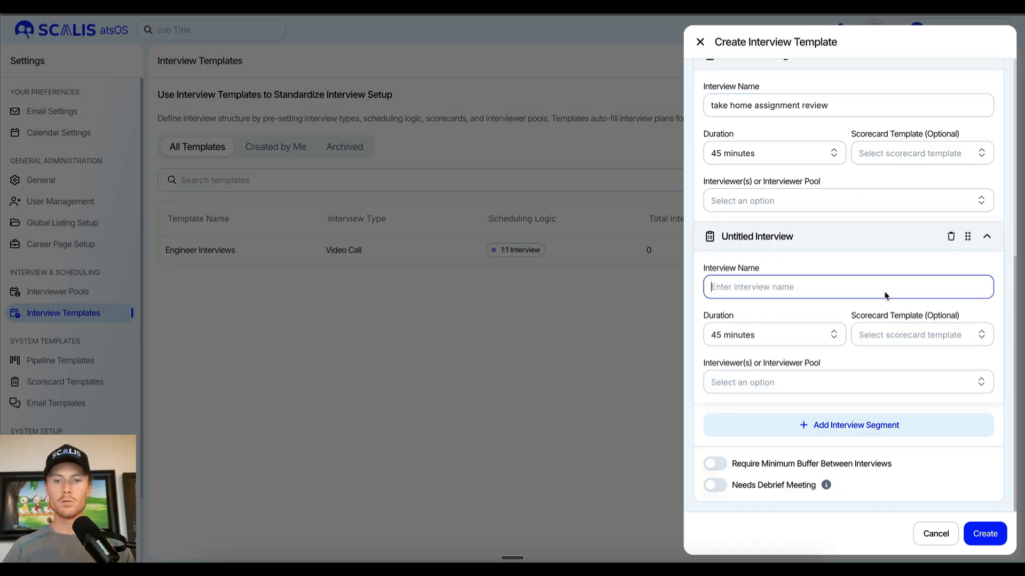
type("hiring manag")
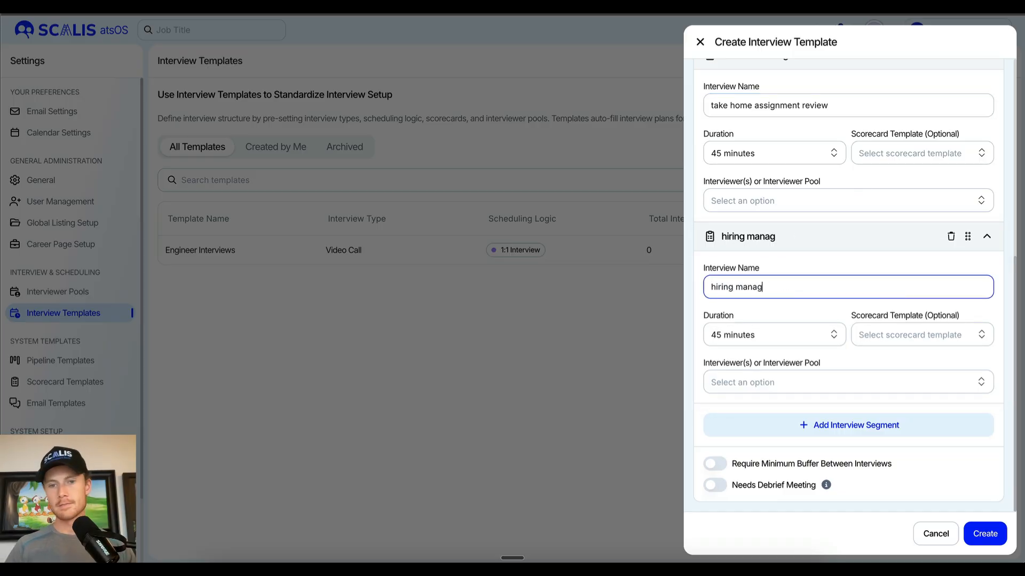
type("er screen")
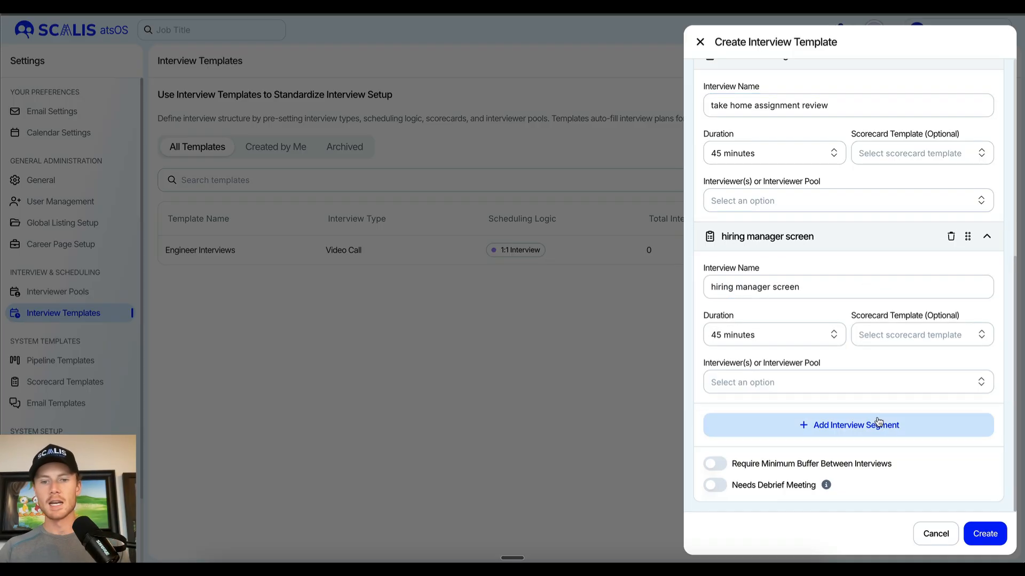
- Add a third interview segment to the interview loop
left_click(876, 424)
scroll(918, 385, "up", 4)
scroll(908, 386, "down", 4)
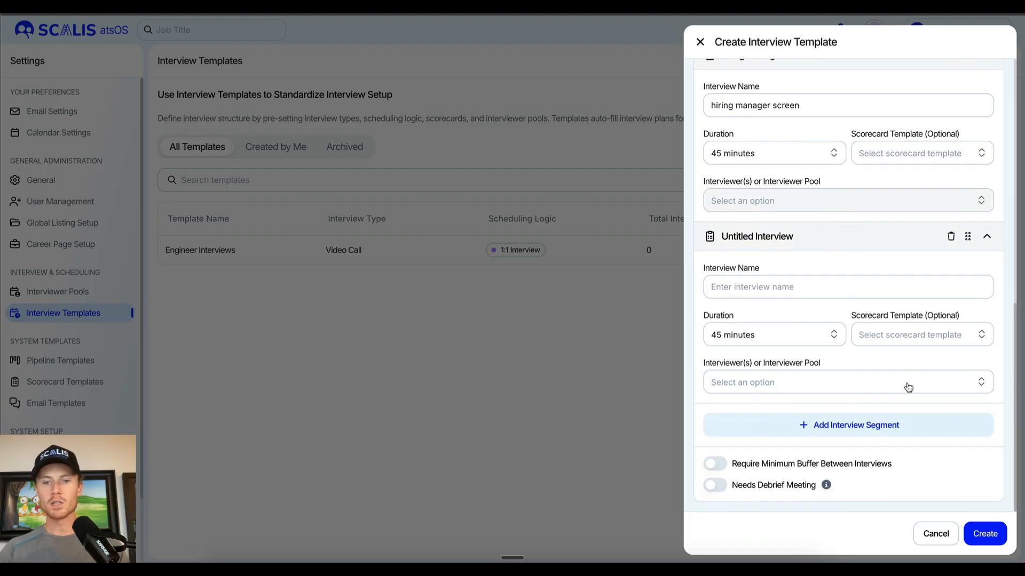
- Require a 15-minute minimum buffer between interviews and enable a debrief meeting with a 15-minute duration
left_click(710, 465)
scroll(818, 430, "down", 1)
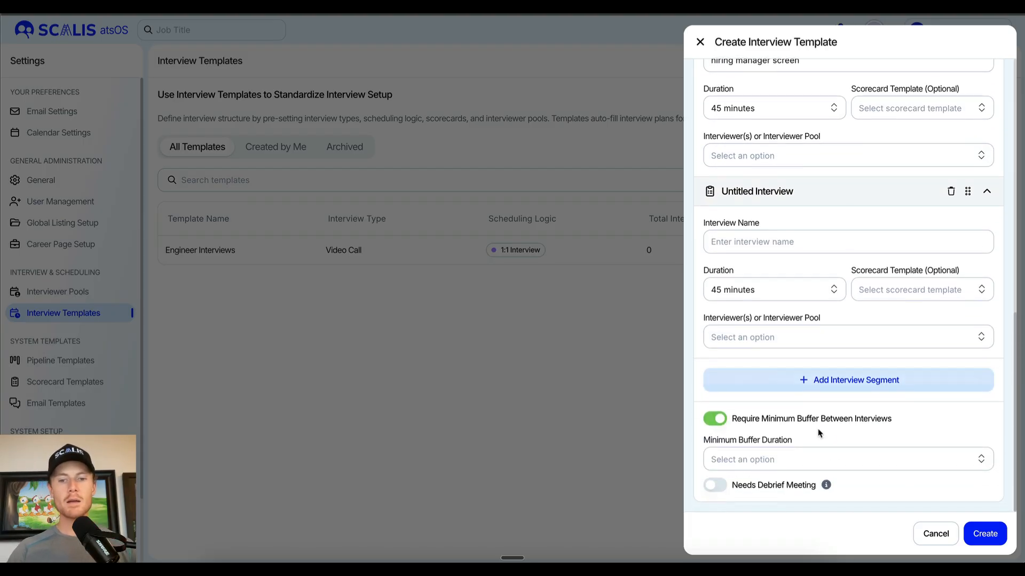
left_click(717, 485)
scroll(851, 499, "down", 1)
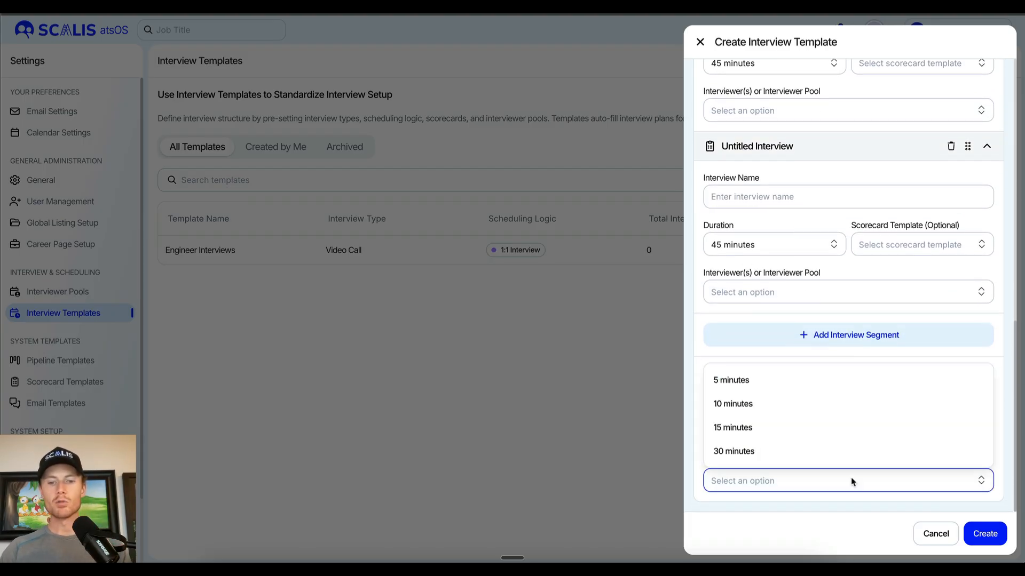
left_click(804, 428)
left_click(798, 415)
left_click(795, 492)
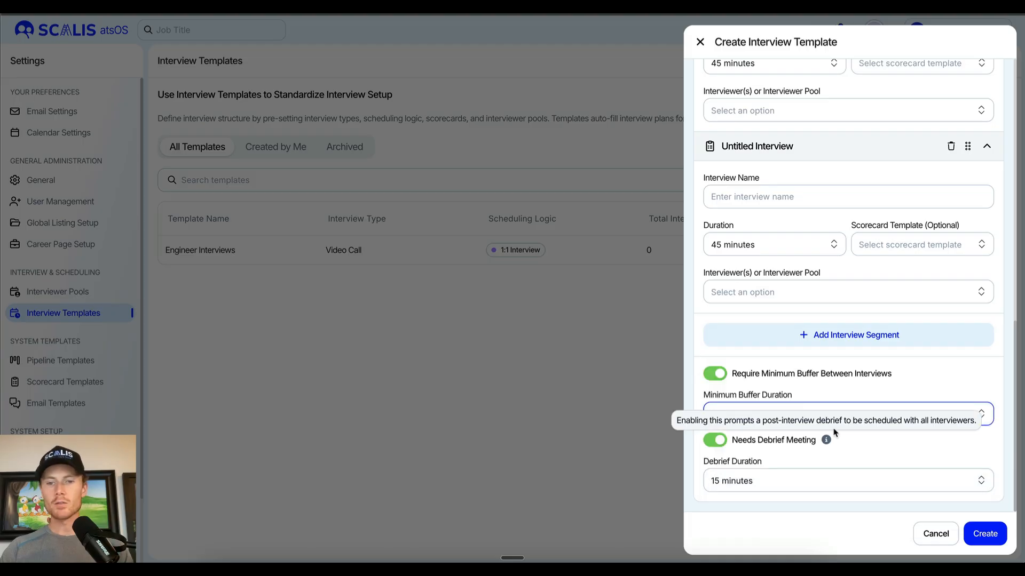
- Assign the Engineers Interviewers pool to the untitled segment and the first individual user to the hiring manager screen
left_click(869, 292)
left_click(803, 357)
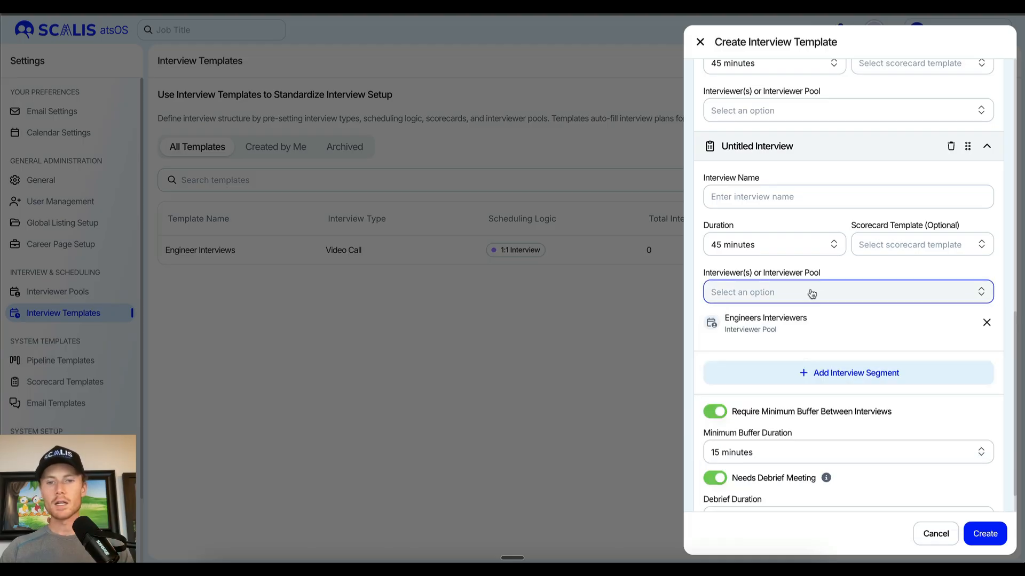
scroll(830, 365, "up", 2)
left_click(832, 215)
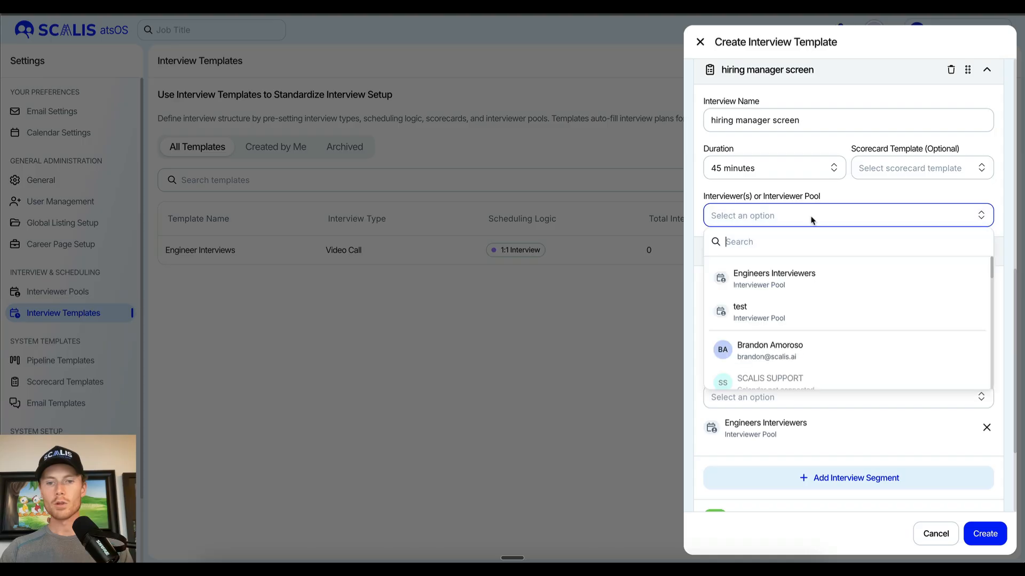
left_click(795, 325)
- Choose the Software Engineer scorecard template for the hiring manager screen and leave the interview template form without creating it
scroll(858, 253, "up", 3)
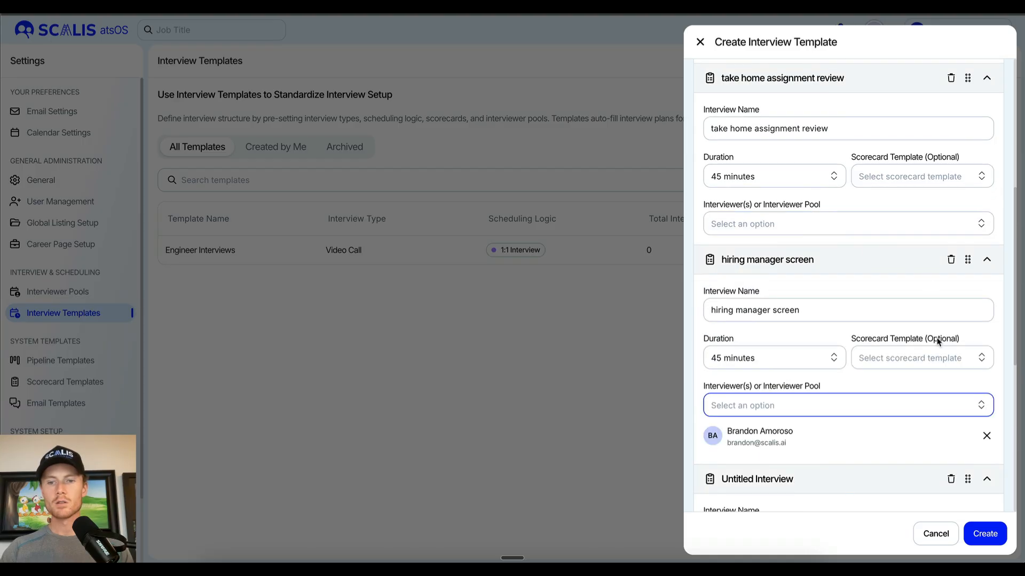
left_click(949, 360)
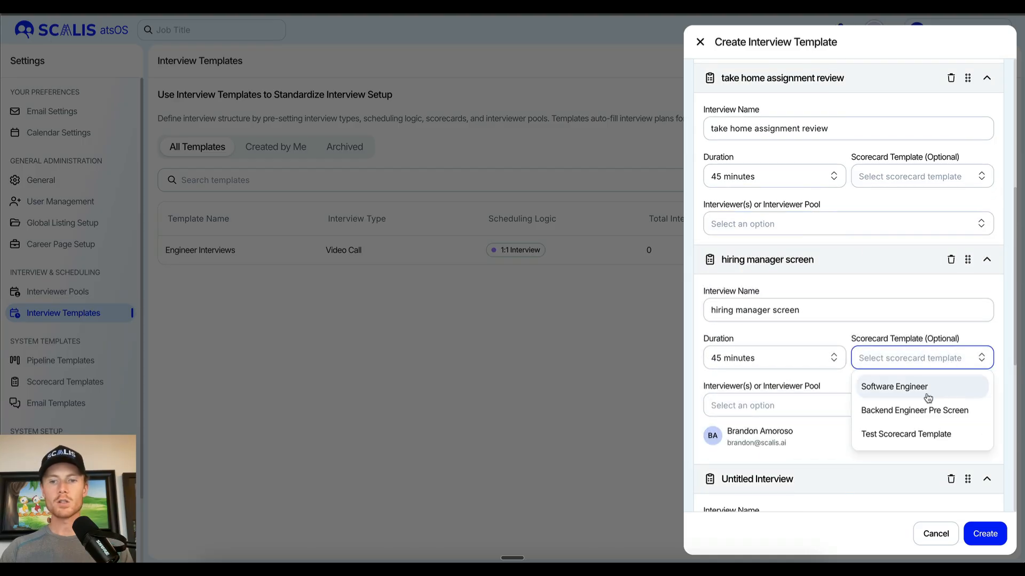
left_click(926, 396)
scroll(907, 342, "up", 5)
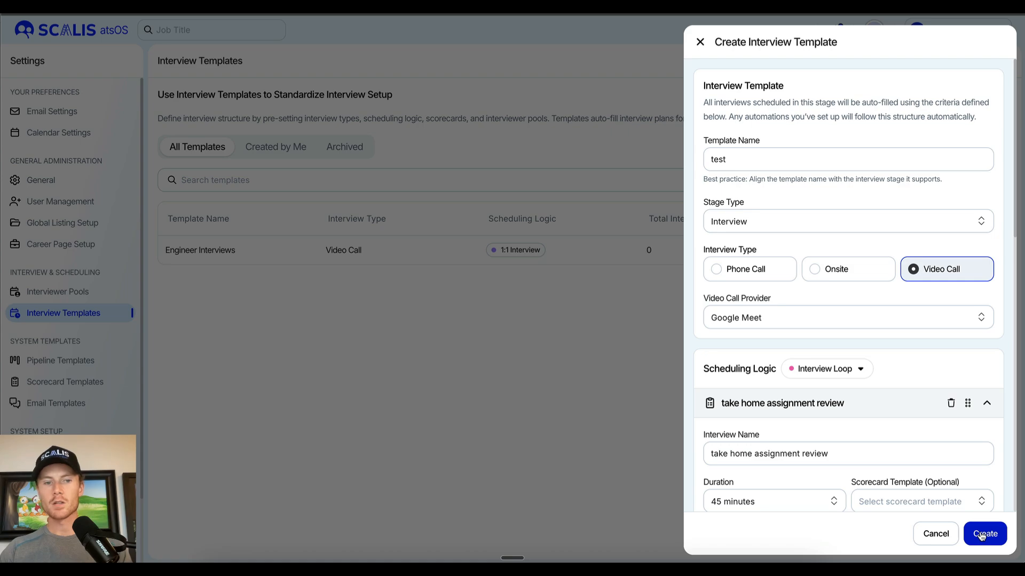
left_click(446, 365)
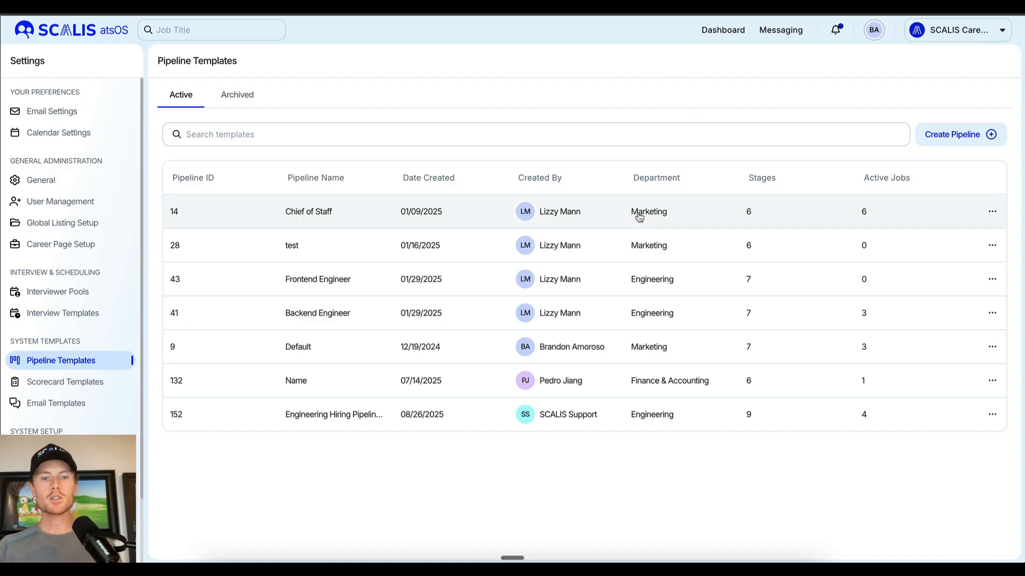
- Start a new pipeline template and add a Pre-Screen stage with the stage type Interview
left_click(950, 138)
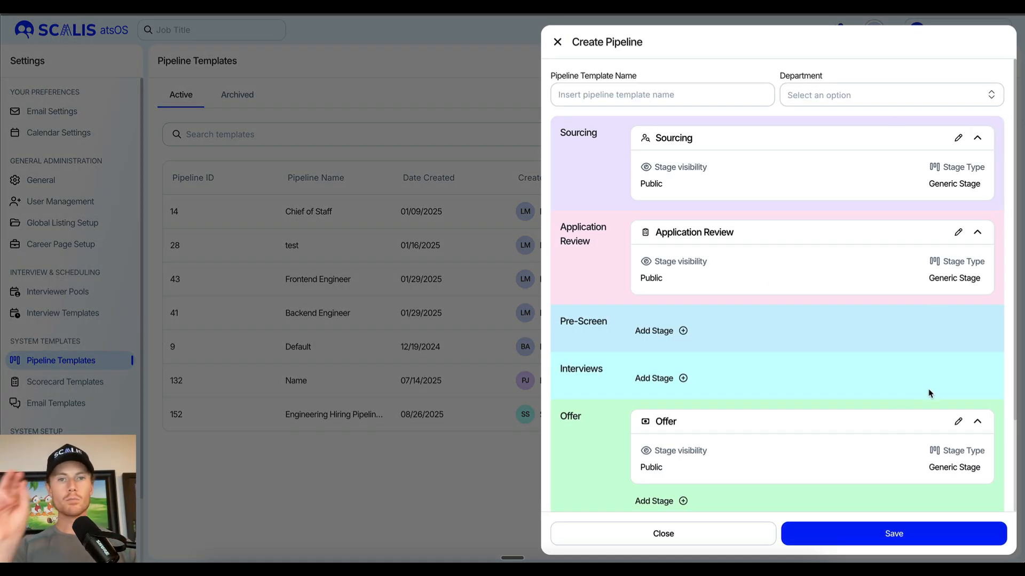
scroll(961, 363, "down", 3)
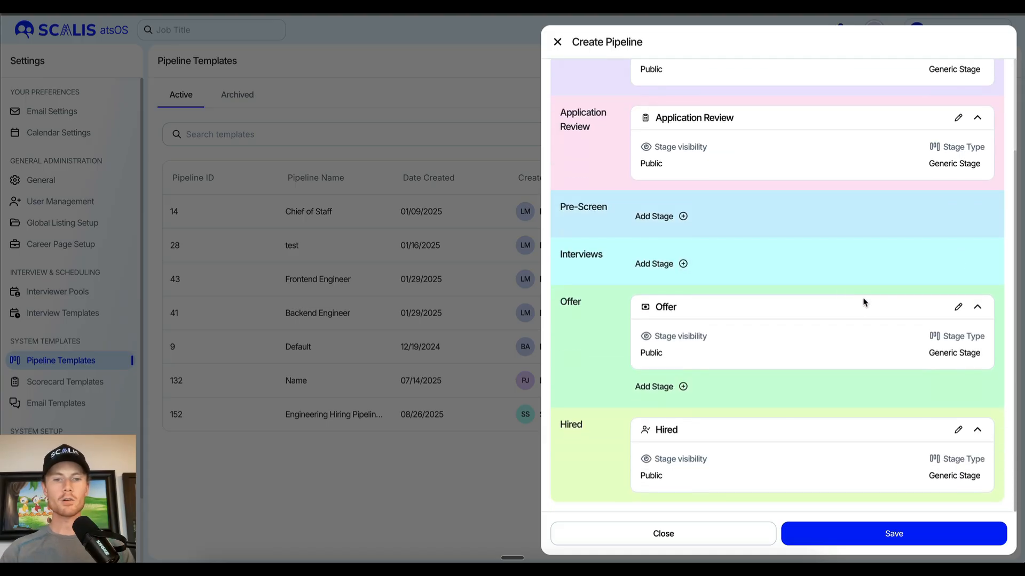
left_click(678, 217)
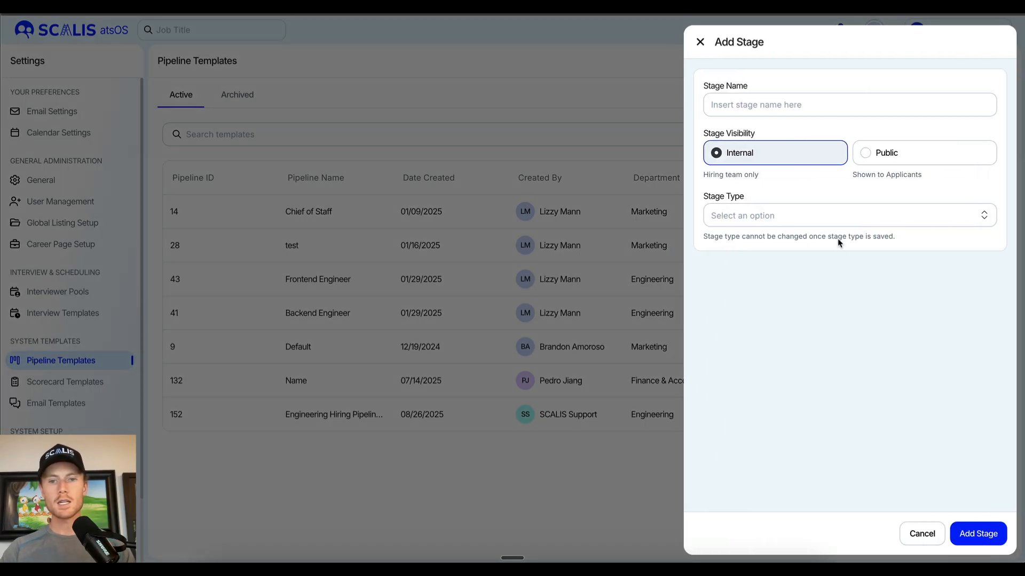
left_click(831, 215)
scroll(838, 331, "down", 2)
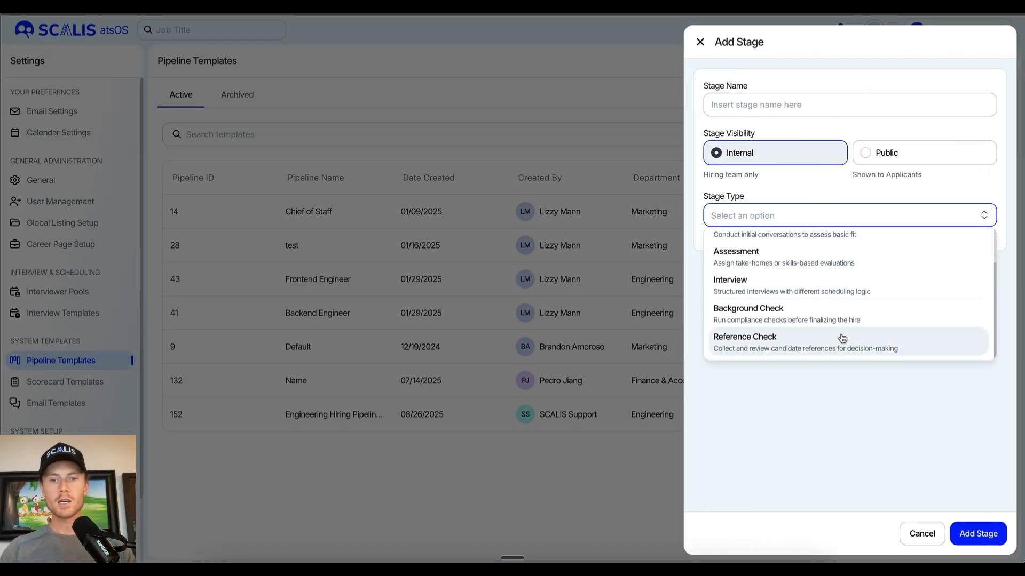
left_click(778, 287)
left_click(761, 277)
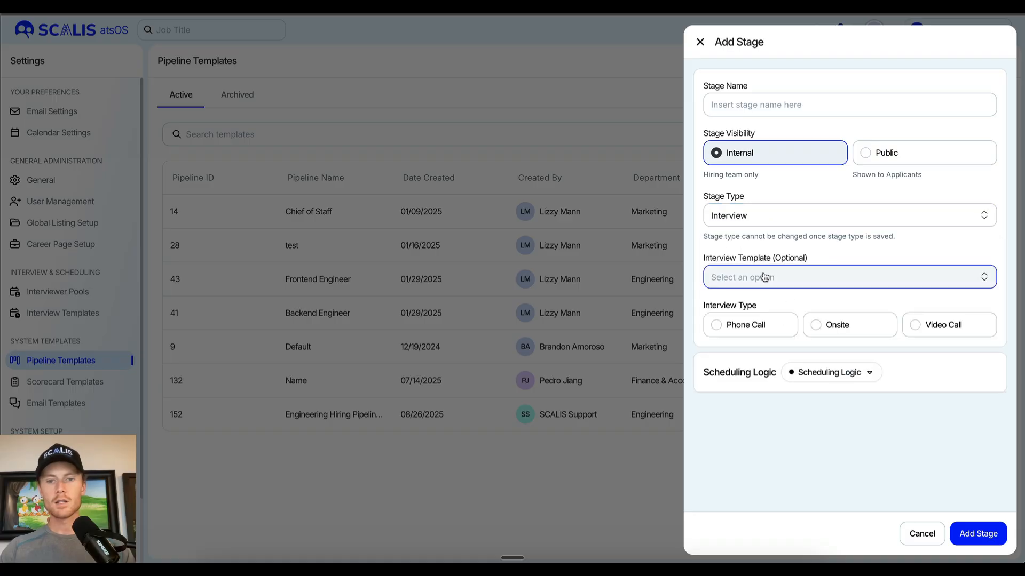
- Apply the Engineer Interviews template to the new stage and review the interview settings it fills in
left_click(851, 271)
left_click(833, 277)
left_click(815, 305)
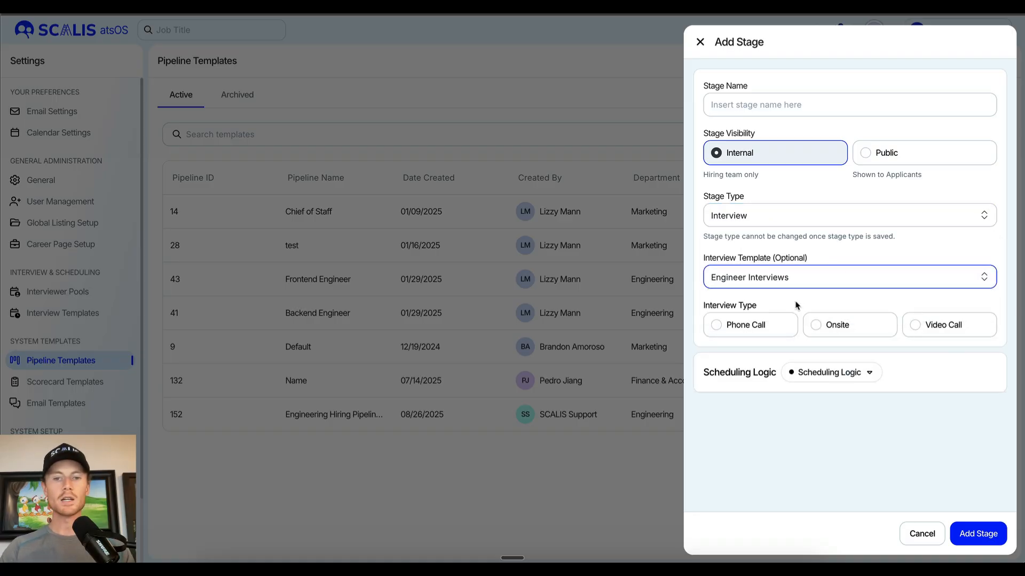
scroll(828, 343, "down", 4)
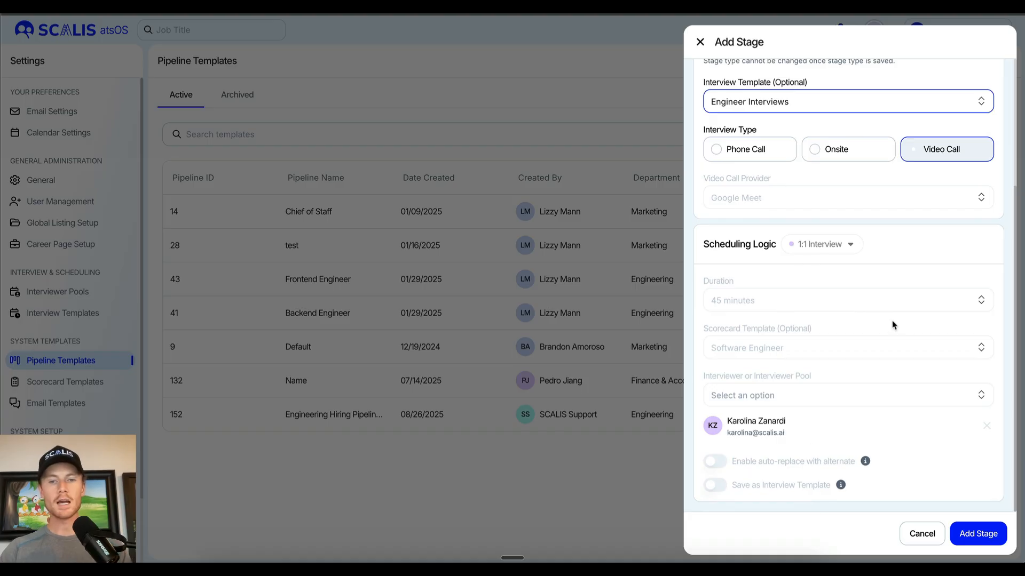
scroll(838, 339, "up", 4)
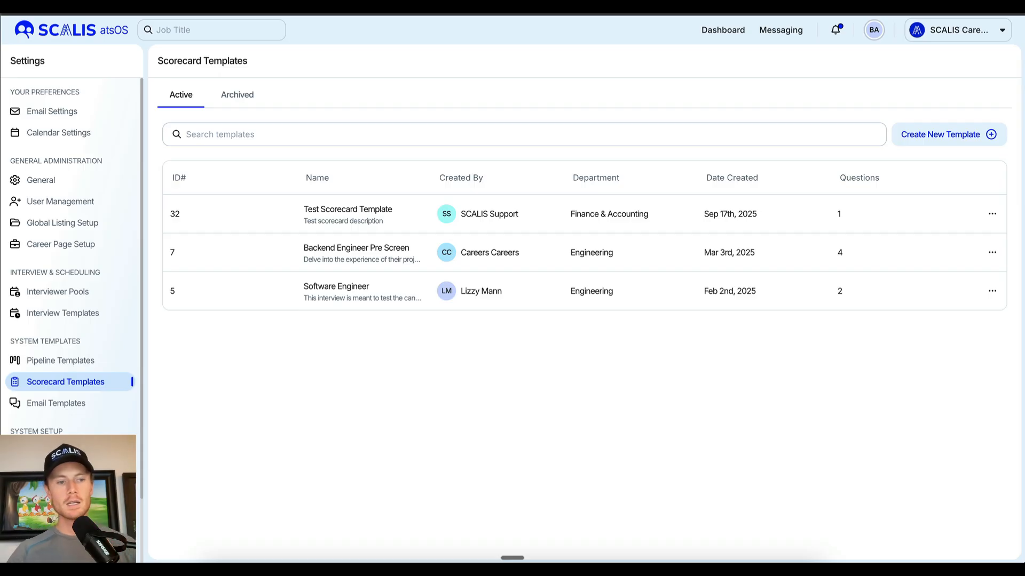
- View the options for creating a scorecard template, from scratch or copied from an existing one, and dismiss them
left_click(974, 138)
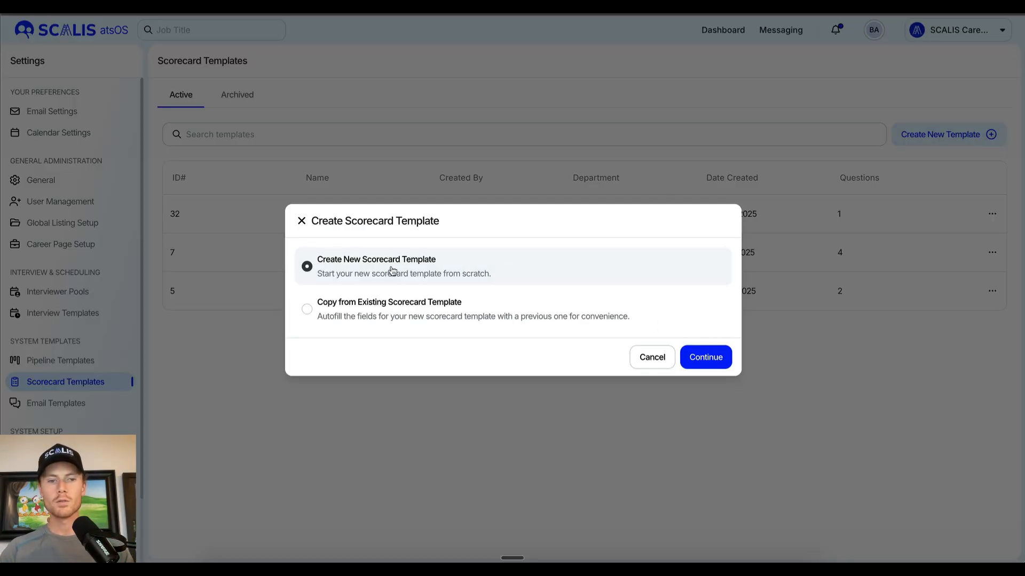
left_click(398, 310)
left_click(980, 258)
- Open the Backend Engineer Pre Screen scorecard for editing and examine its interview questions and the available question types
left_click(992, 252)
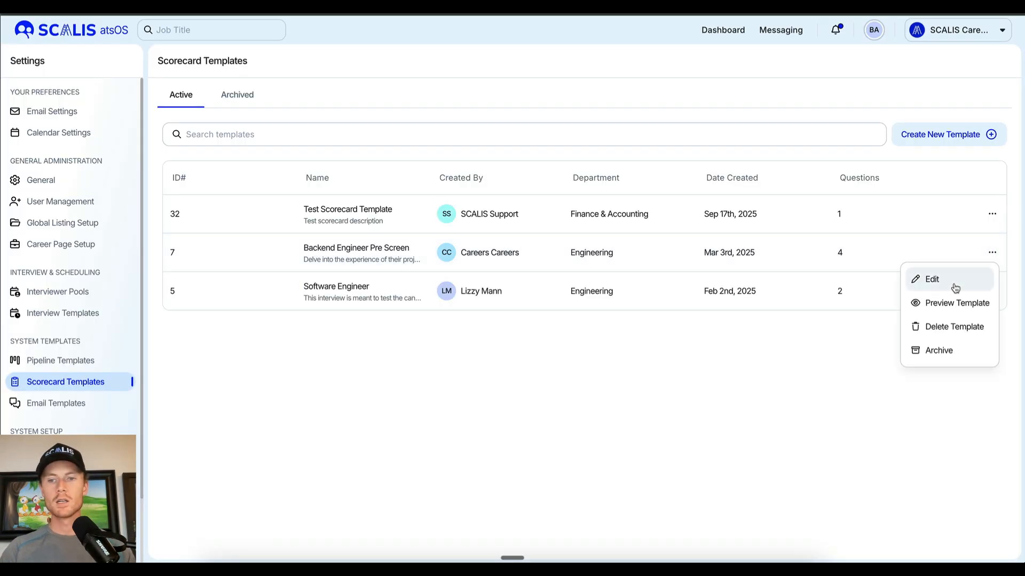
left_click(954, 288)
scroll(859, 224, "down", 5)
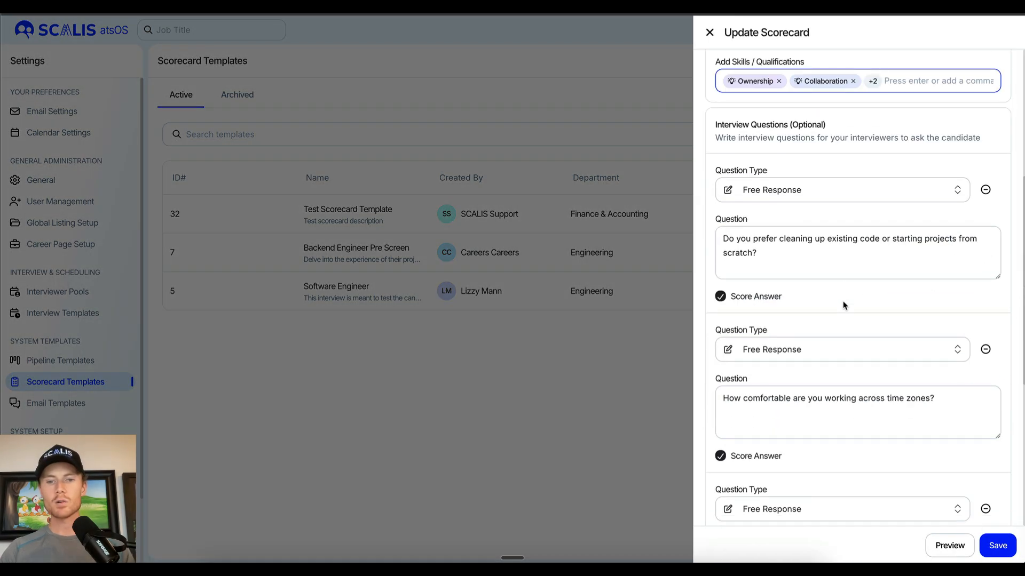
left_click(856, 201)
scroll(826, 276, "down", 1)
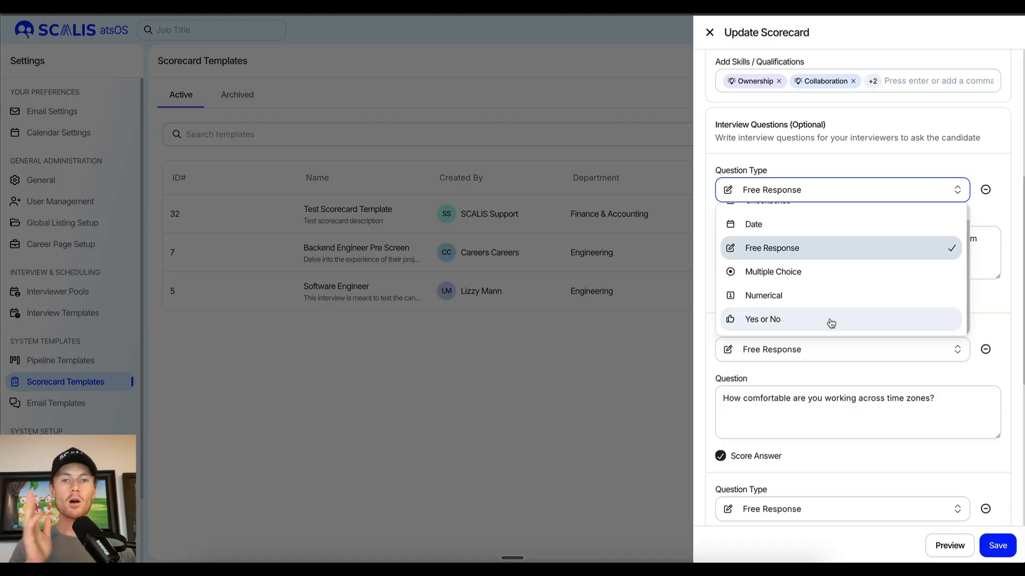
left_click(506, 104)
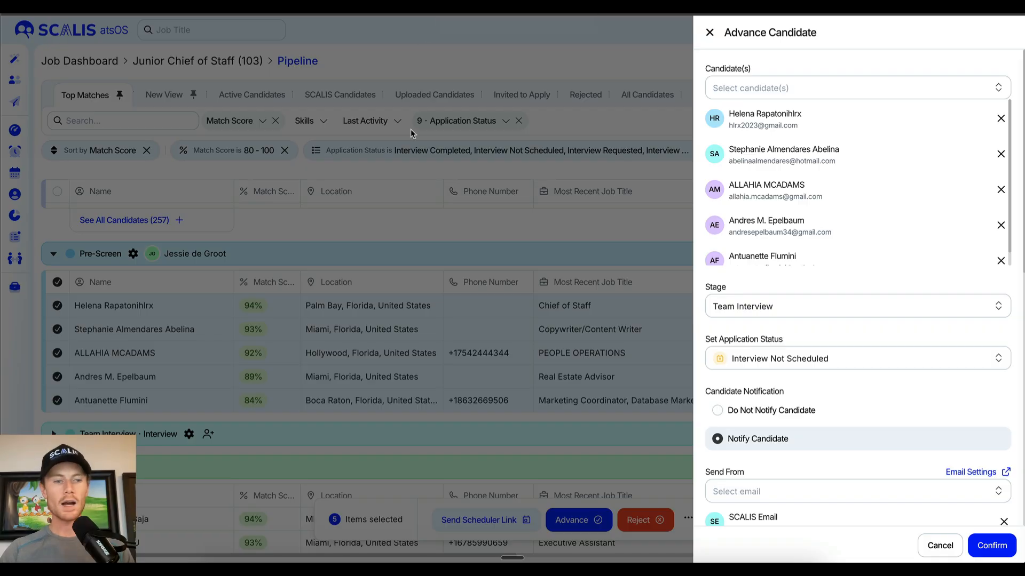
- Close the Advance Candidate form and deselect all candidates in the Pre-Screen stage
left_click(411, 132)
left_click(58, 283)
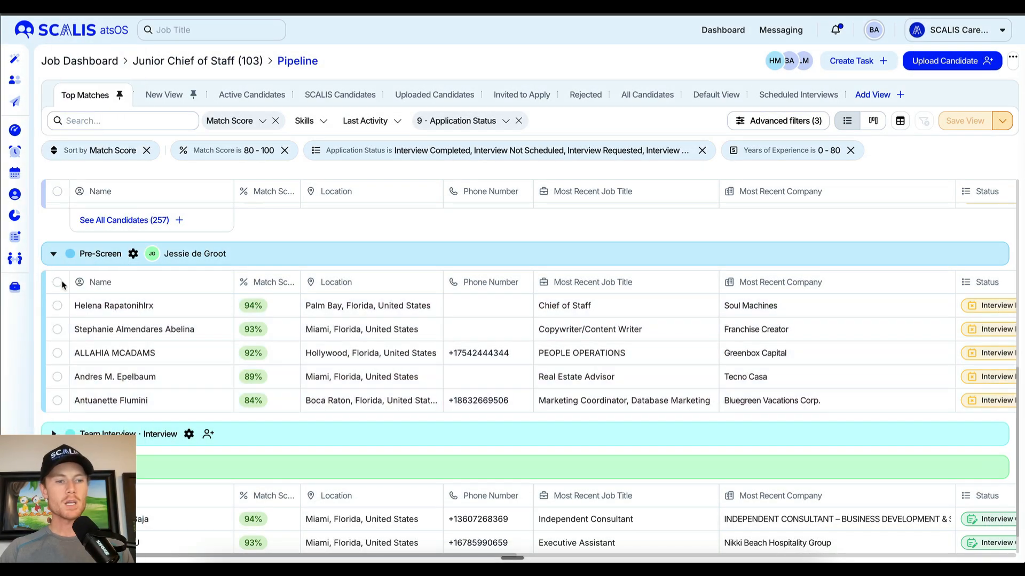
- Select both candidates in the Offer stage and compare their scorecards
scroll(62, 320, "down", 1)
left_click(57, 460)
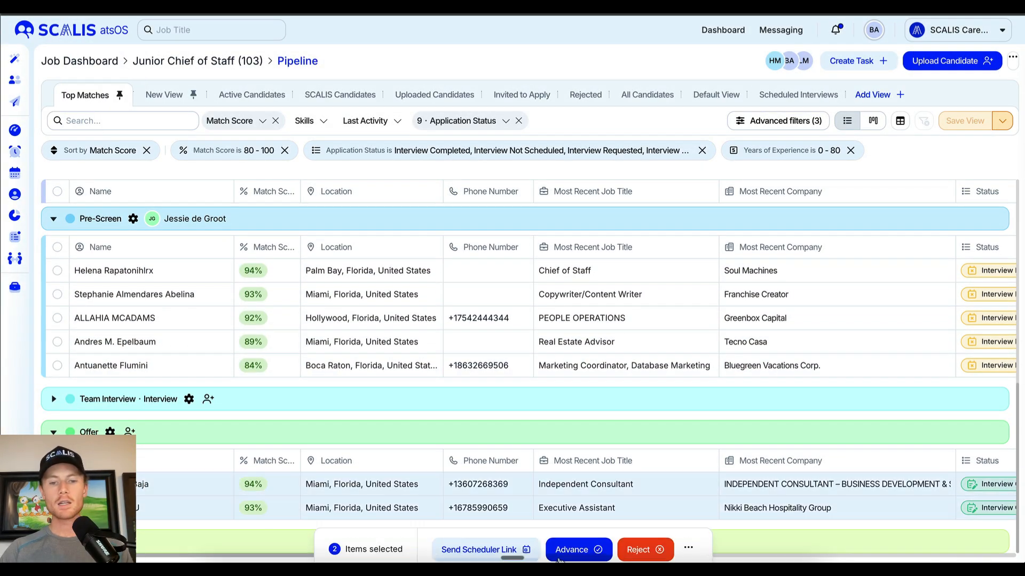
left_click(688, 517)
left_click(670, 444)
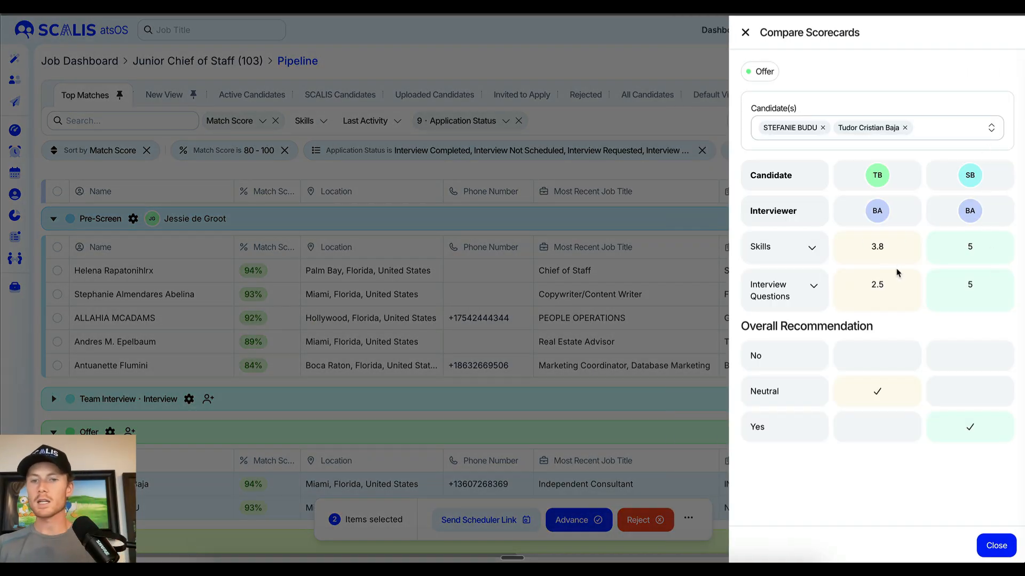
- Examine the per-question interview scores and the skills section in the scorecard comparison
left_click(814, 287)
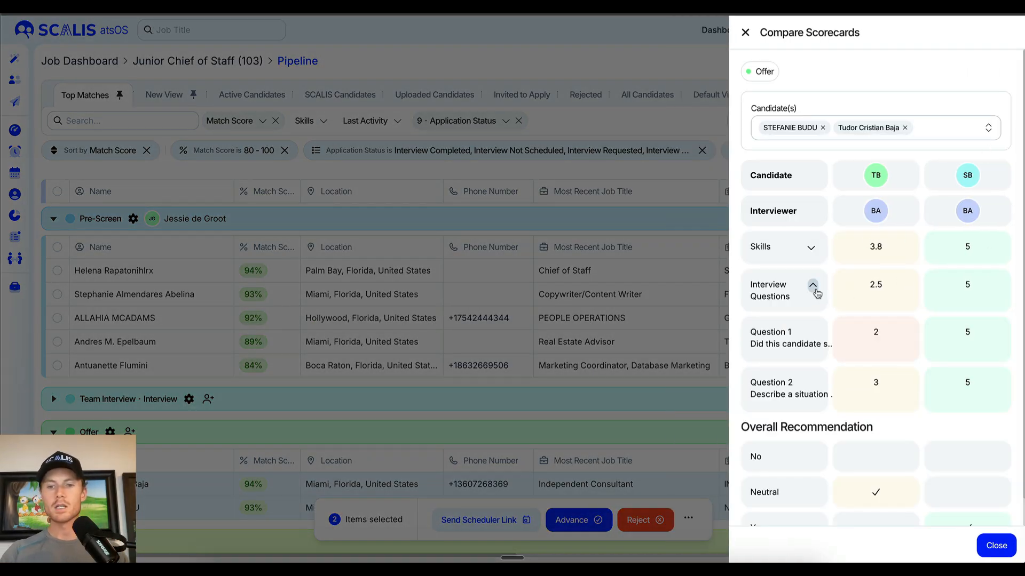
left_click(814, 290)
left_click(811, 249)
right_click(812, 249)
left_click(837, 271)
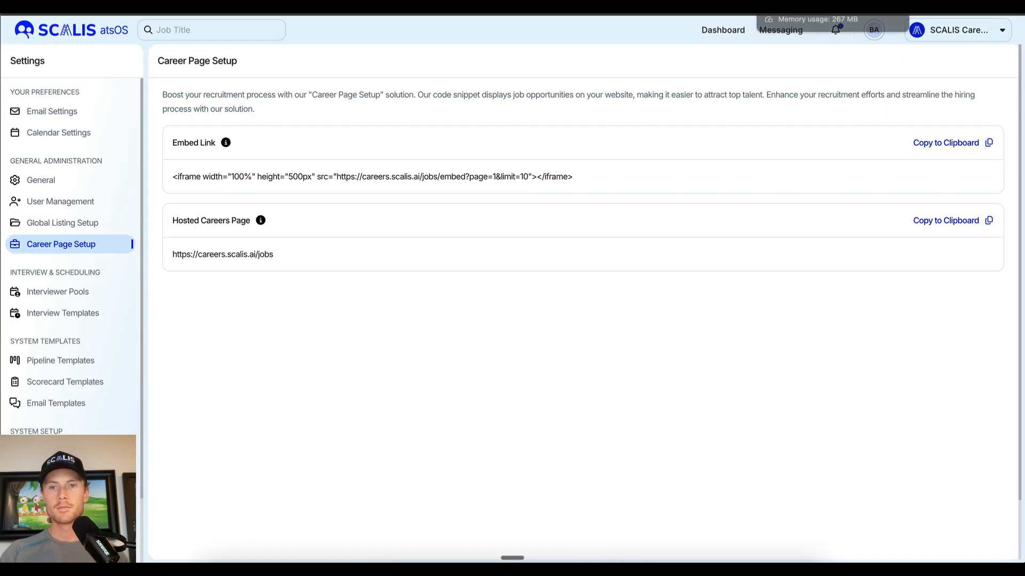
- Open the form for creating an email template in settings and view the available template types
left_click(784, 14)
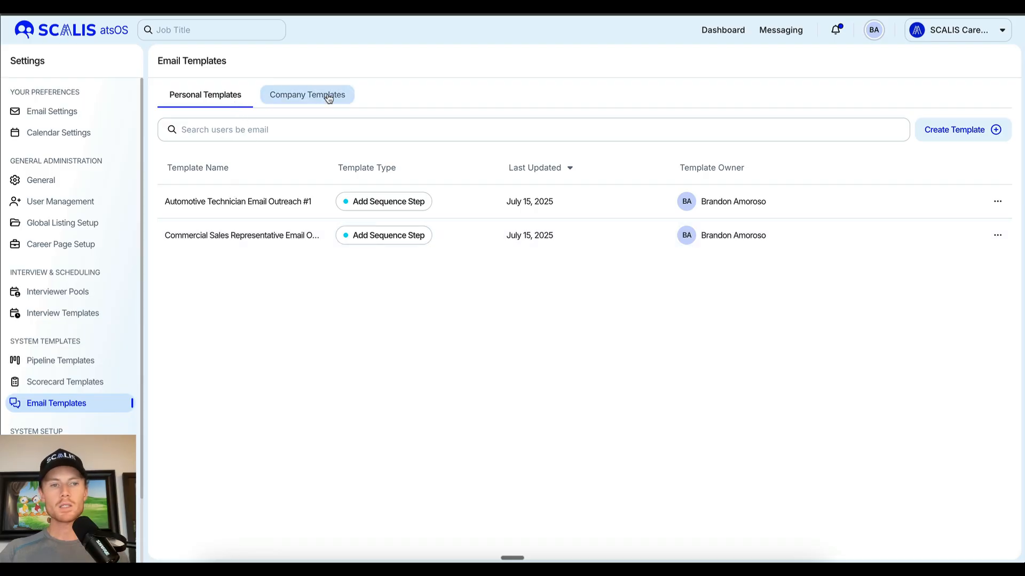
left_click(956, 131)
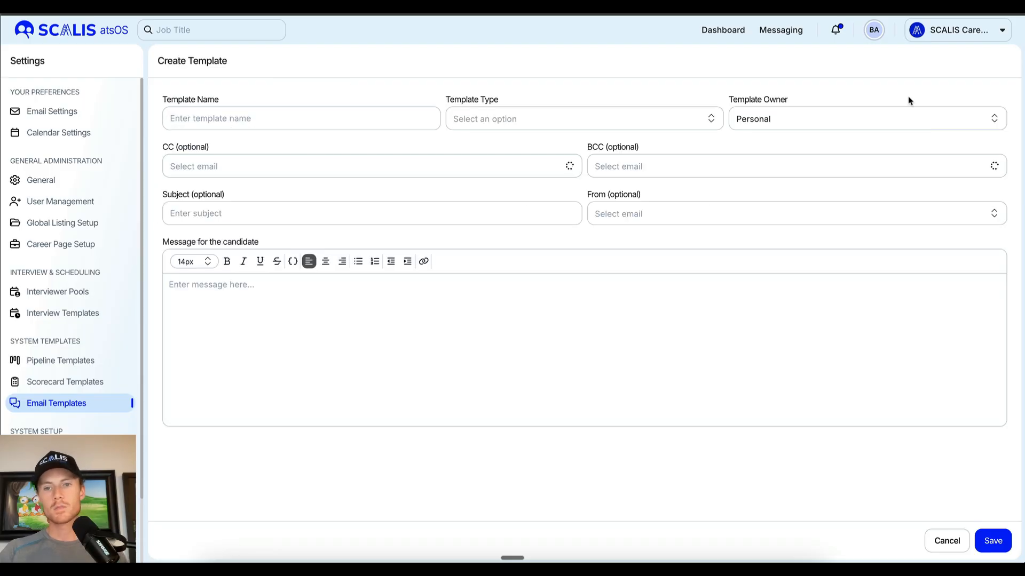
left_click(553, 119)
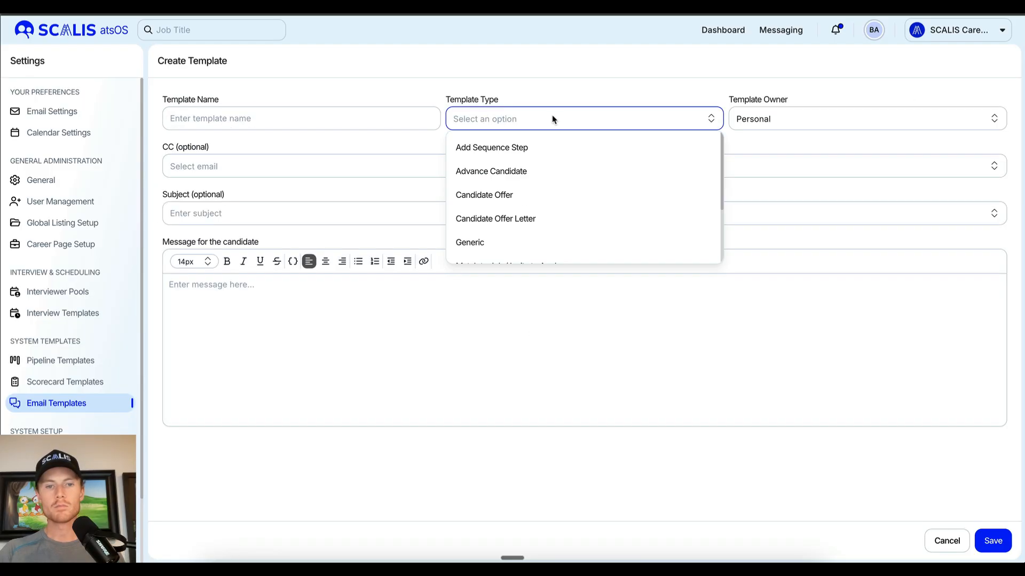
scroll(556, 215, "down", 3)
left_click(473, 421)
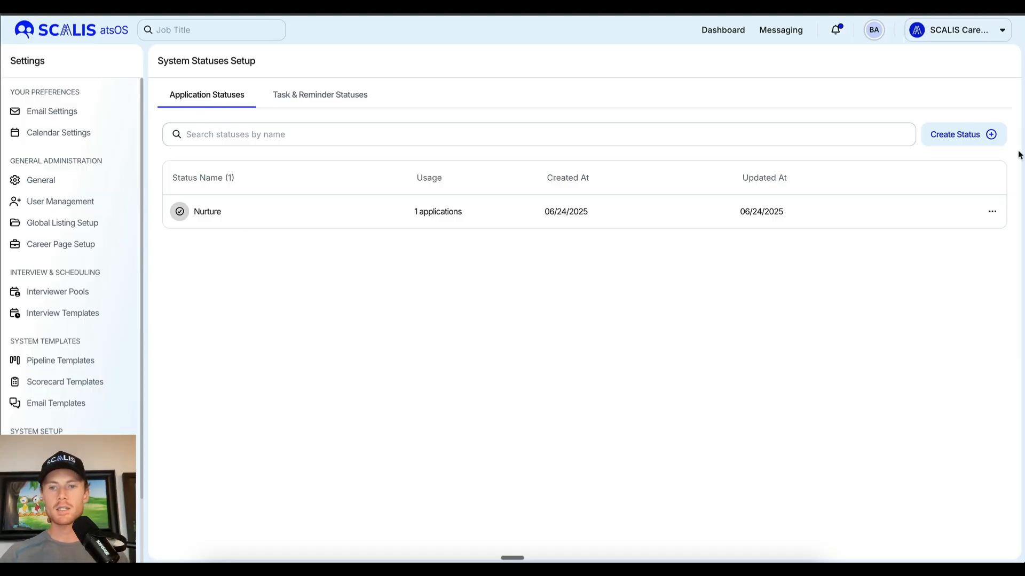
- View the creation forms for application statuses and for task and reminder statuses with their color options, and dismiss both
left_click(955, 134)
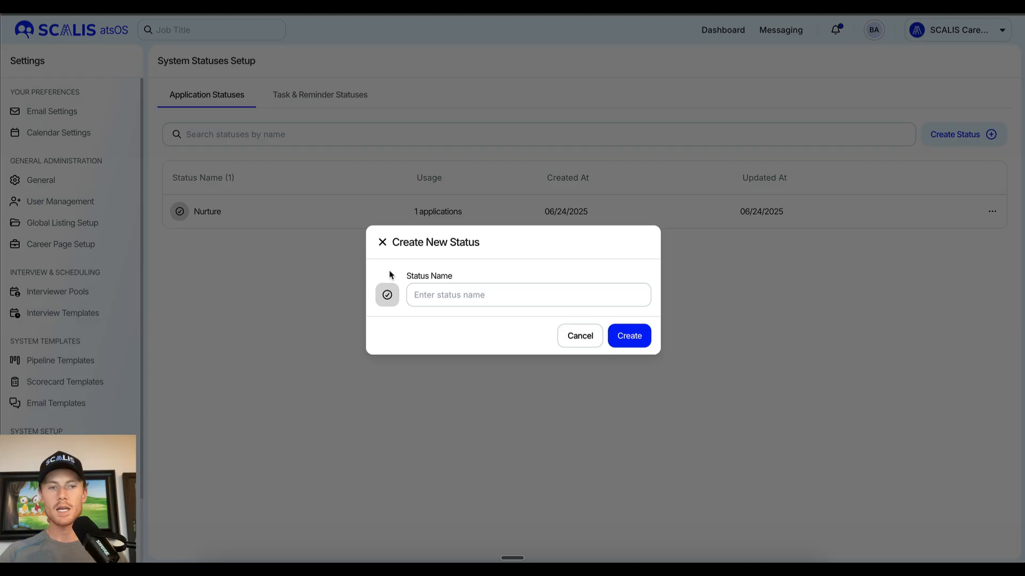
left_click(361, 273)
left_click(327, 99)
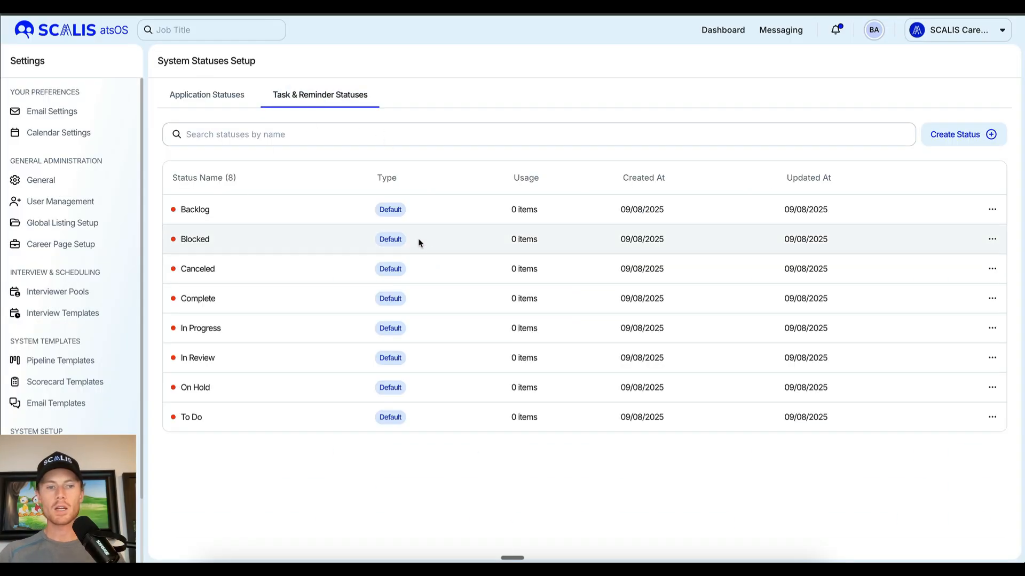
left_click(975, 137)
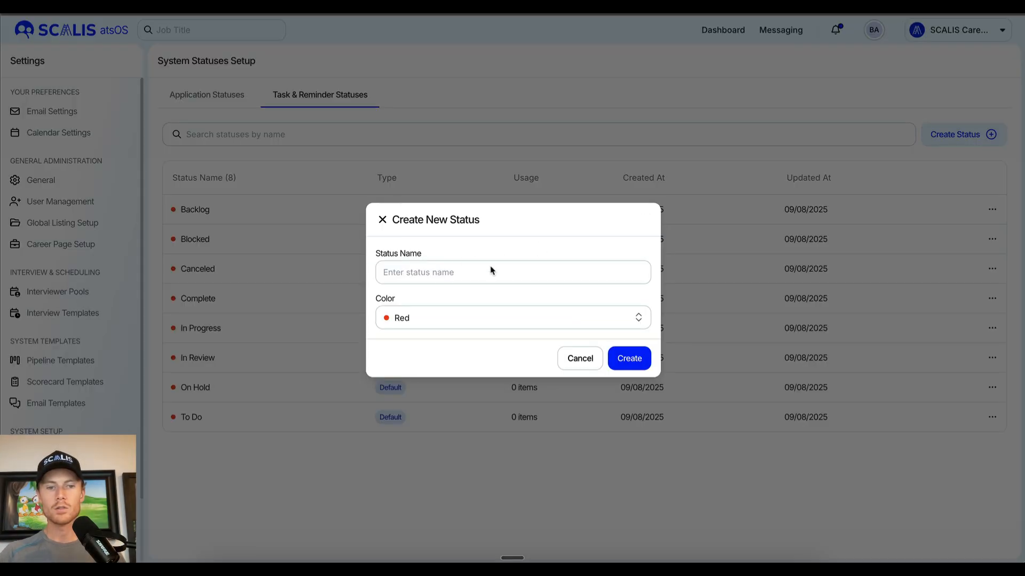
left_click(469, 316)
scroll(481, 416, "down", 3)
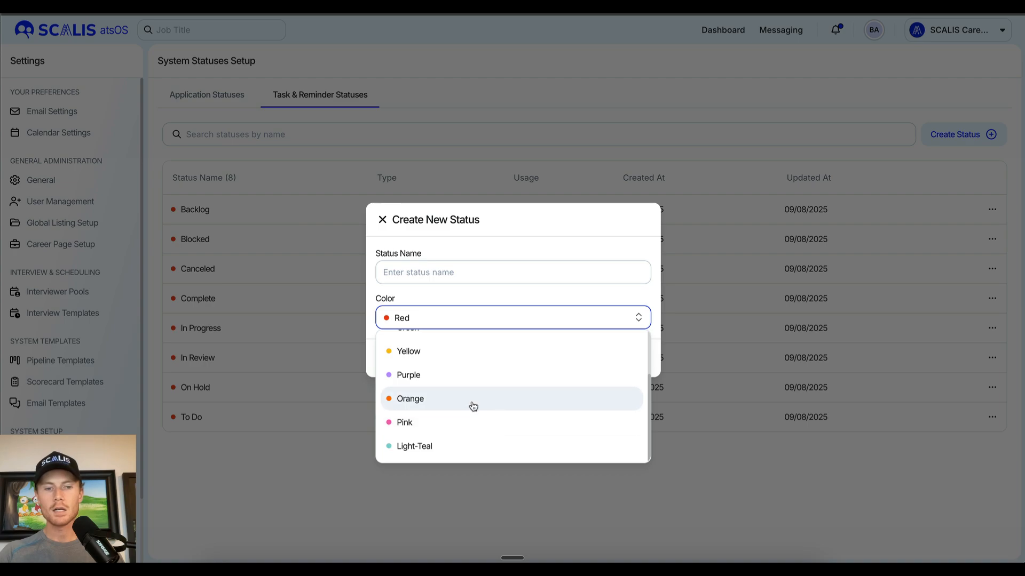
left_click(655, 135)
left_click(655, 135)
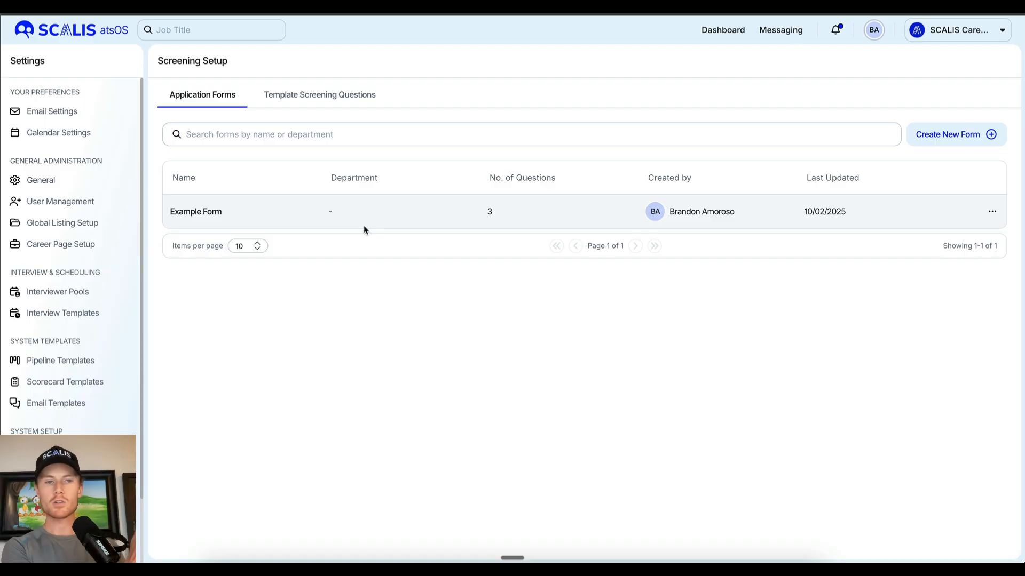
- Start a new template screening question with the title "test", the applicant question "test" and the type Numerical
left_click(306, 96)
left_click(204, 99)
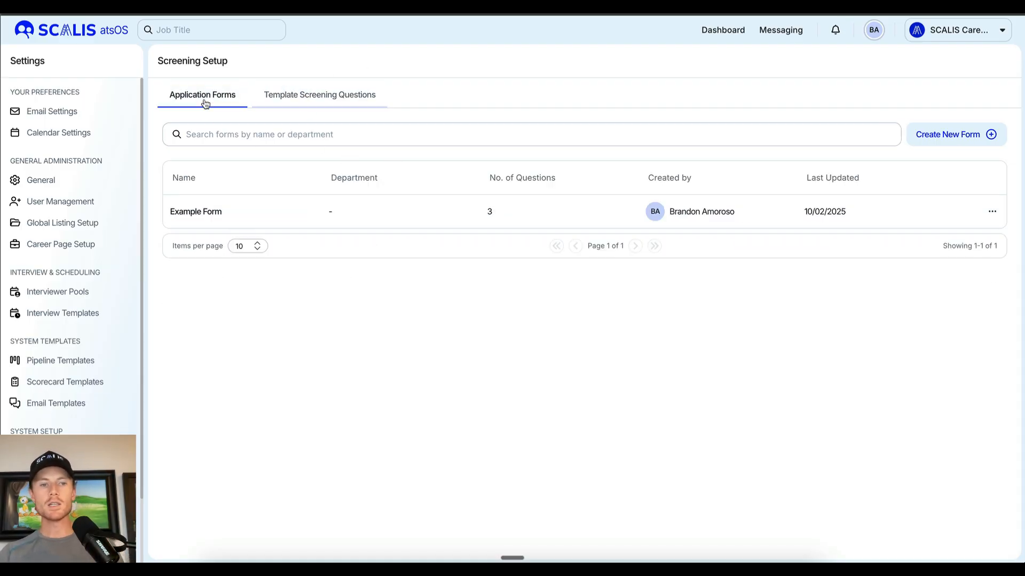
left_click(334, 96)
left_click(945, 134)
left_click(812, 88)
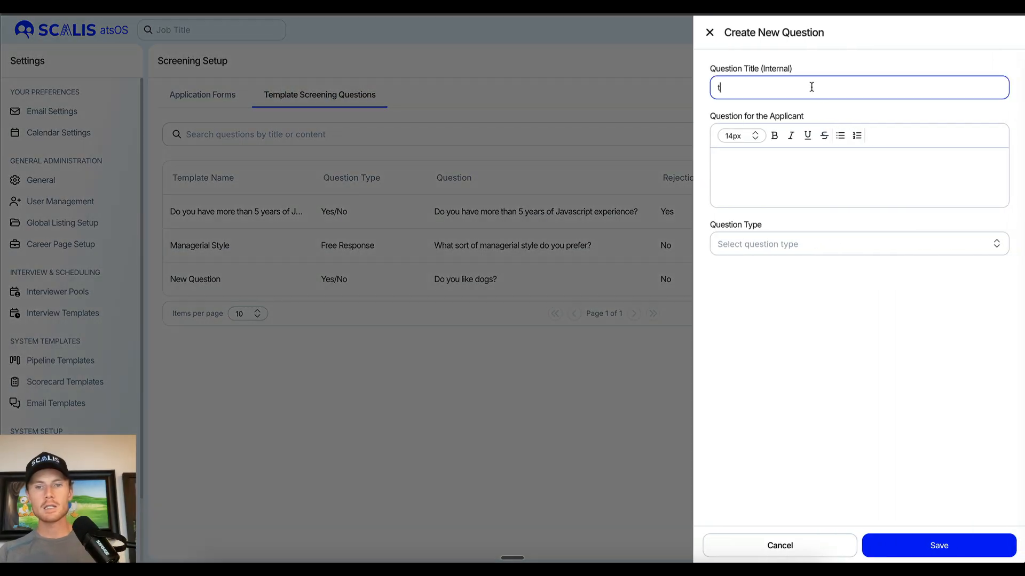
type("test")
left_click(841, 167)
type("test")
left_click(857, 249)
left_click(851, 282)
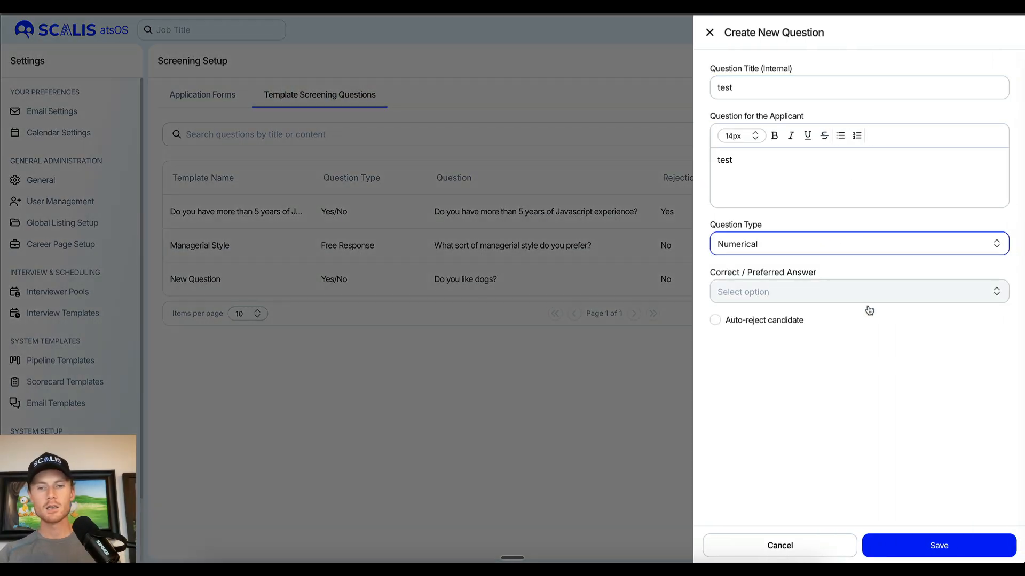
- Set the screening question's preferred answer to Greater than 5
left_click(871, 295)
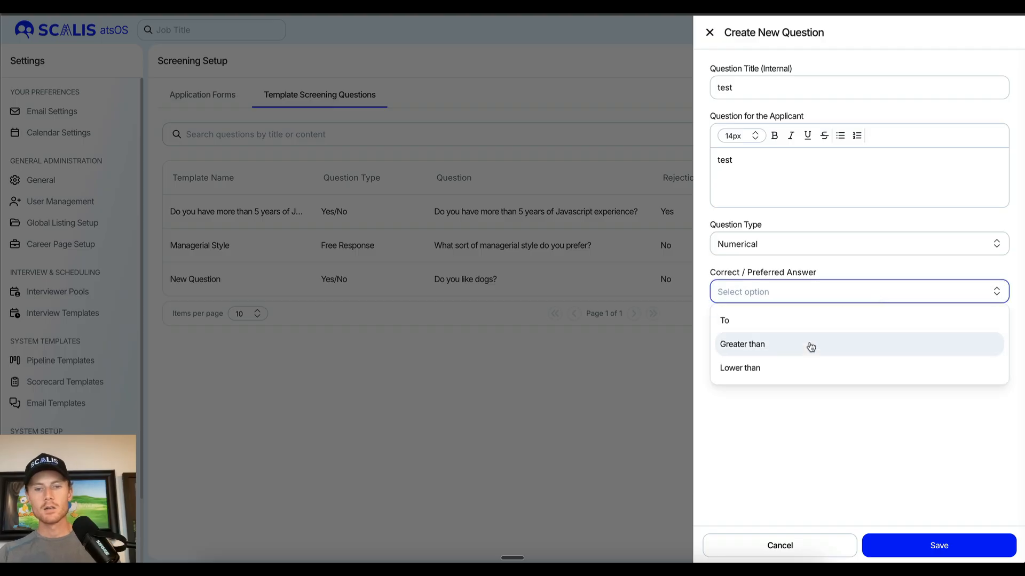
left_click(807, 344)
left_click(902, 293)
type("5")
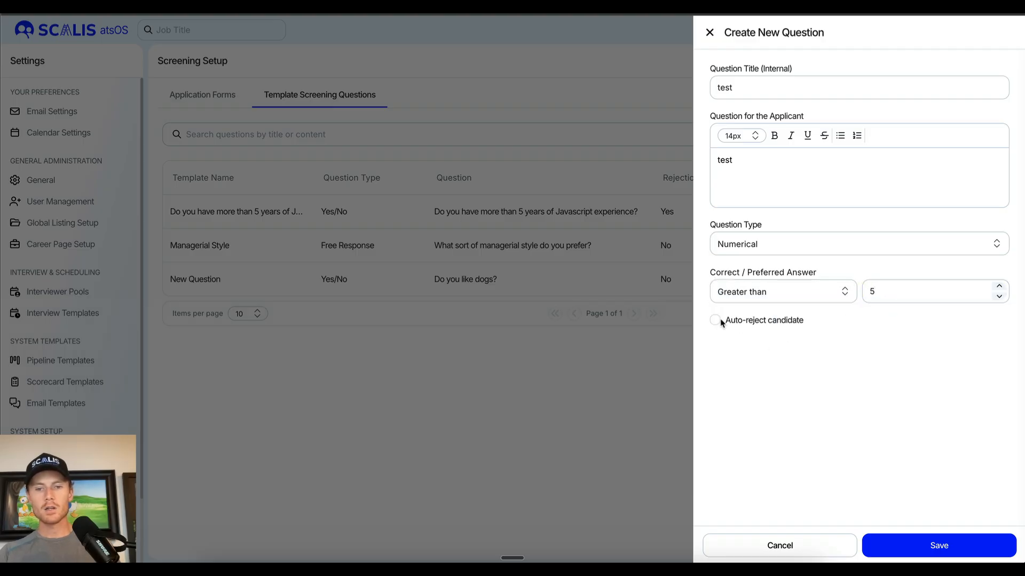
- Enable auto-rejection of candidates with a default rejection message and save the screening question
left_click(715, 320)
left_click(715, 448)
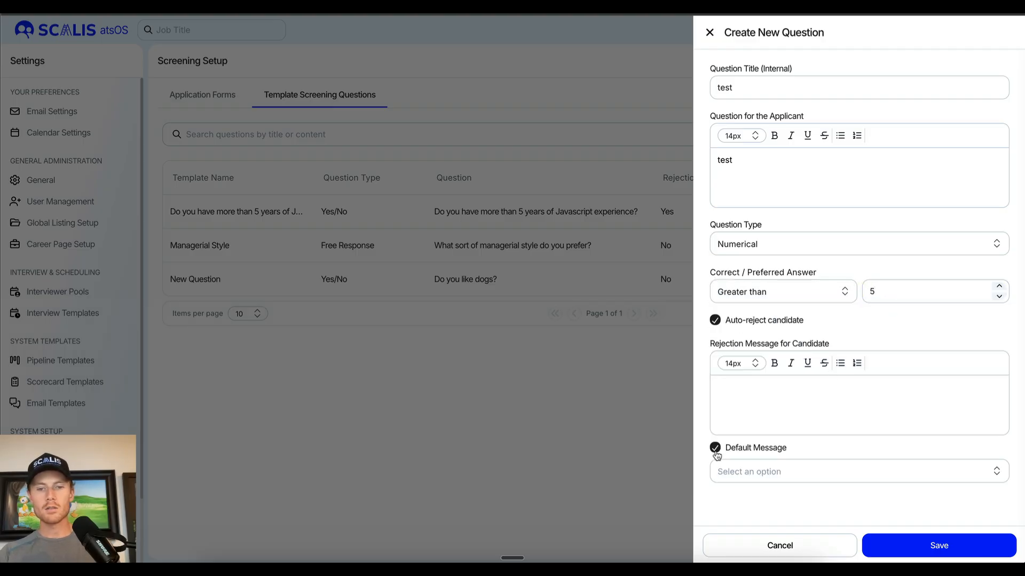
left_click(821, 475)
left_click(801, 404)
left_click(911, 549)
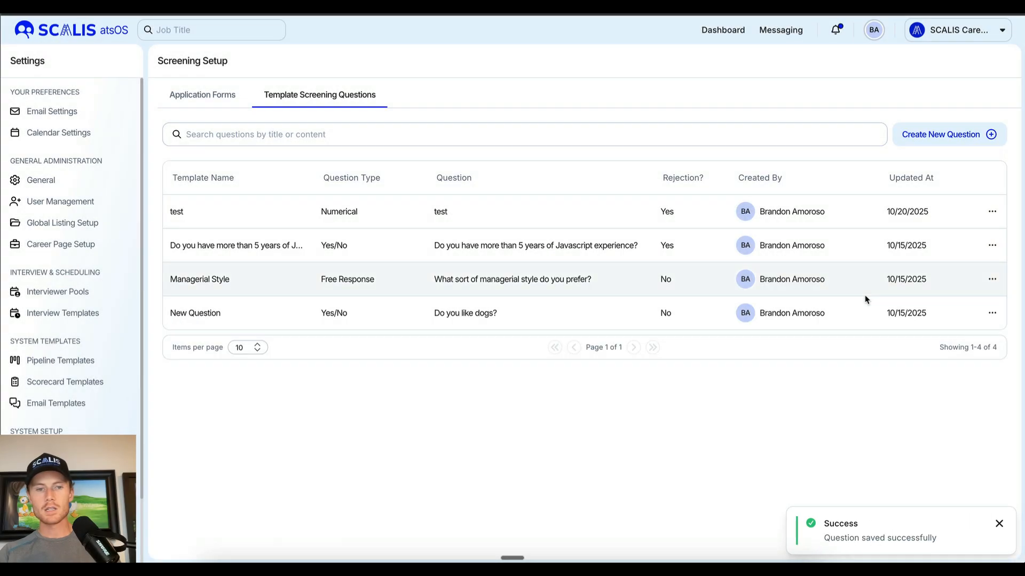
- Draft an application form named "test" for Finance & Accounting, view the template screening questions it can include, and discard it
left_click(224, 95)
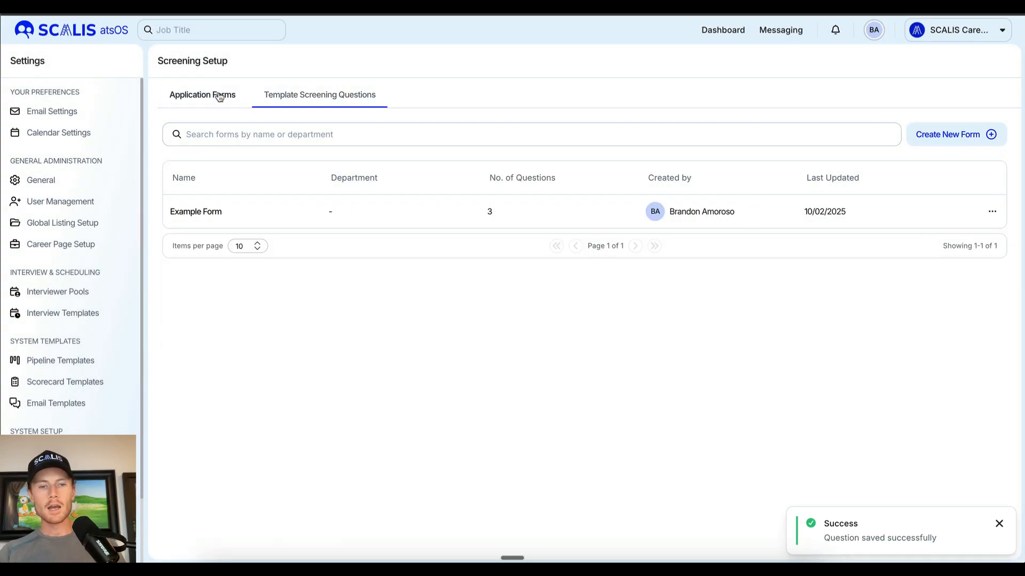
left_click(955, 135)
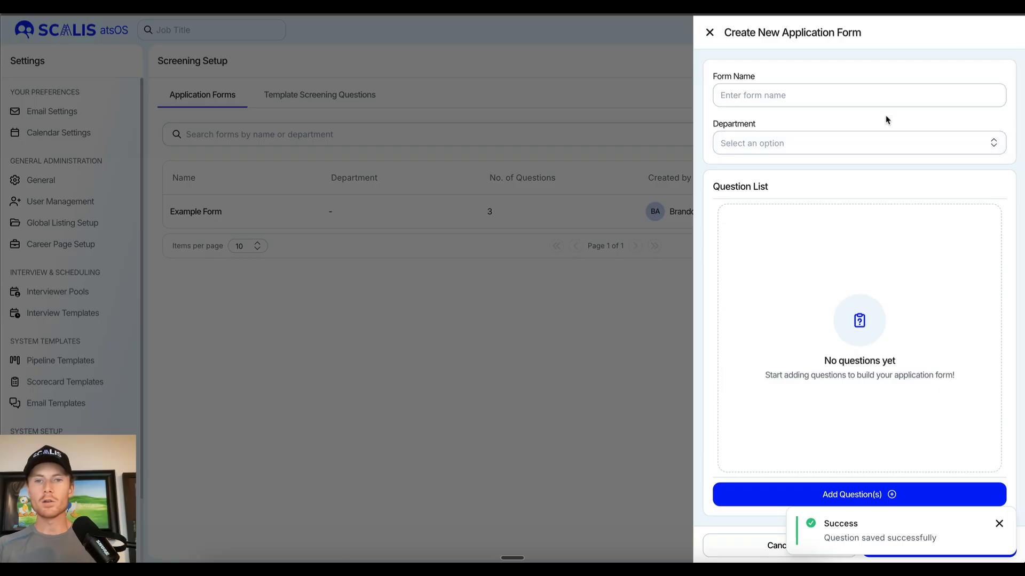
left_click(872, 101)
type("test")
left_click(869, 143)
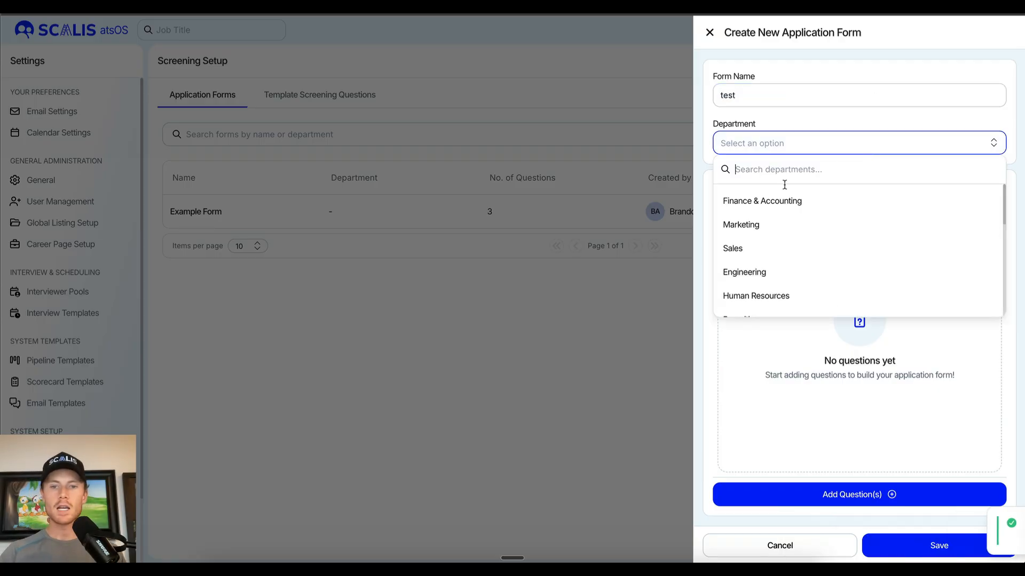
left_click(808, 202)
left_click(873, 494)
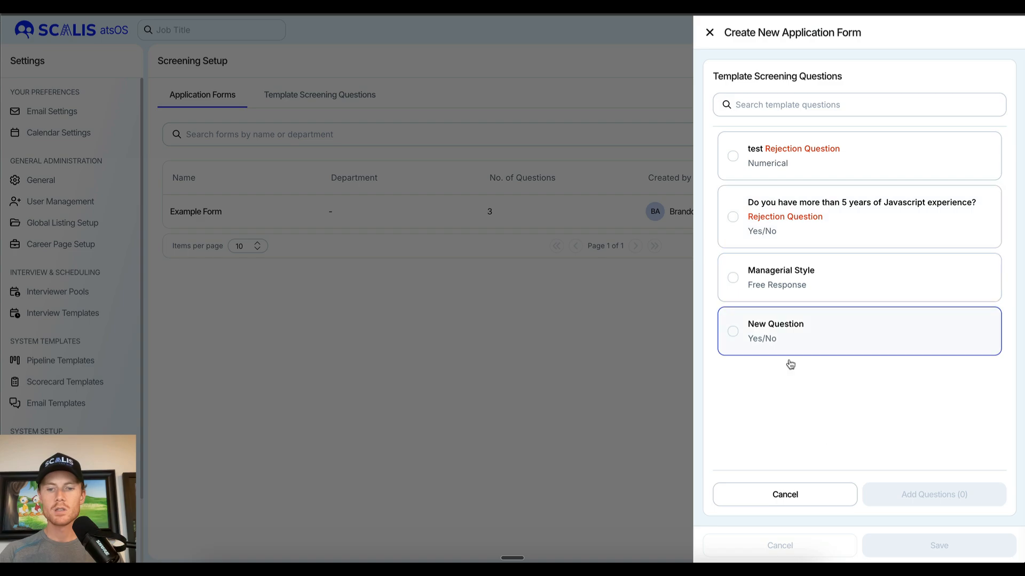
left_click(785, 495)
- Add the "test" screening question to the Example Form's question list and close the form without saving
left_click(990, 210)
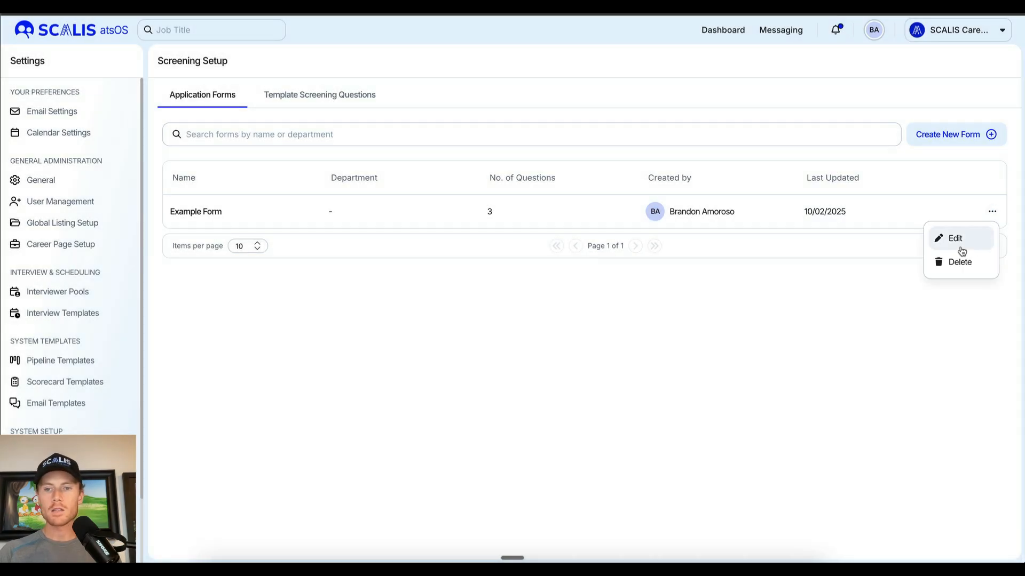
left_click(959, 240)
left_click(859, 499)
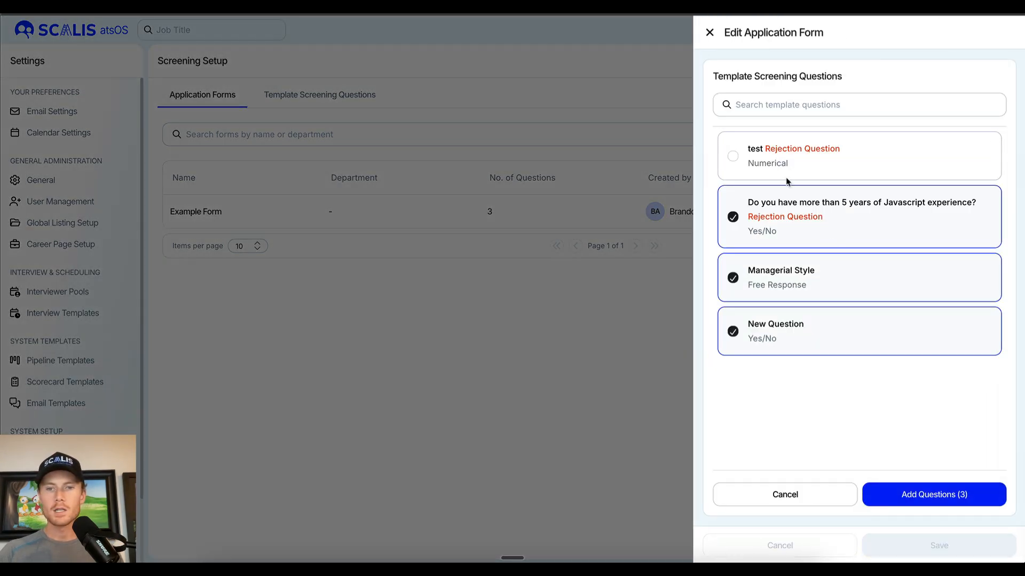
left_click(792, 162)
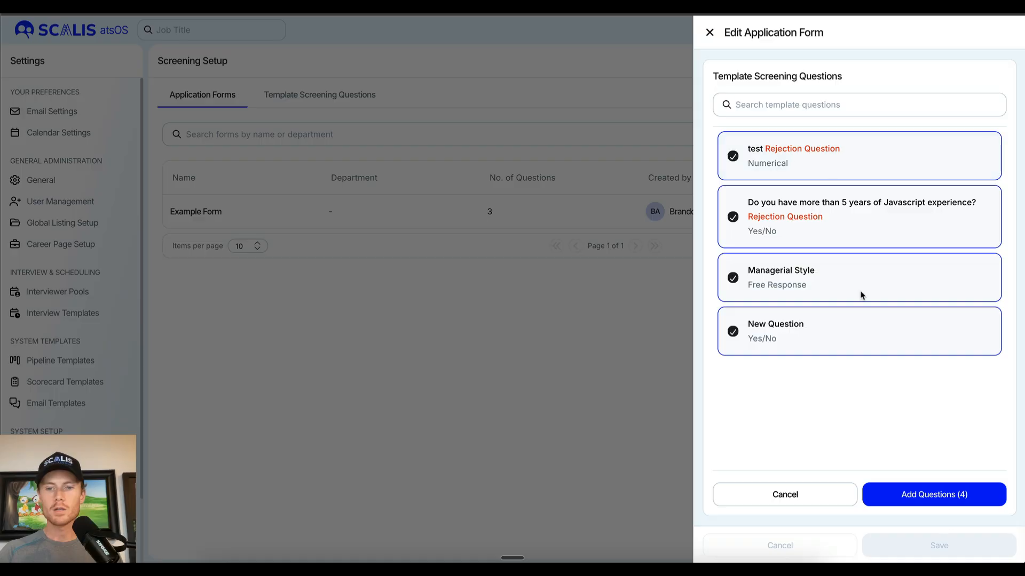
left_click(953, 501)
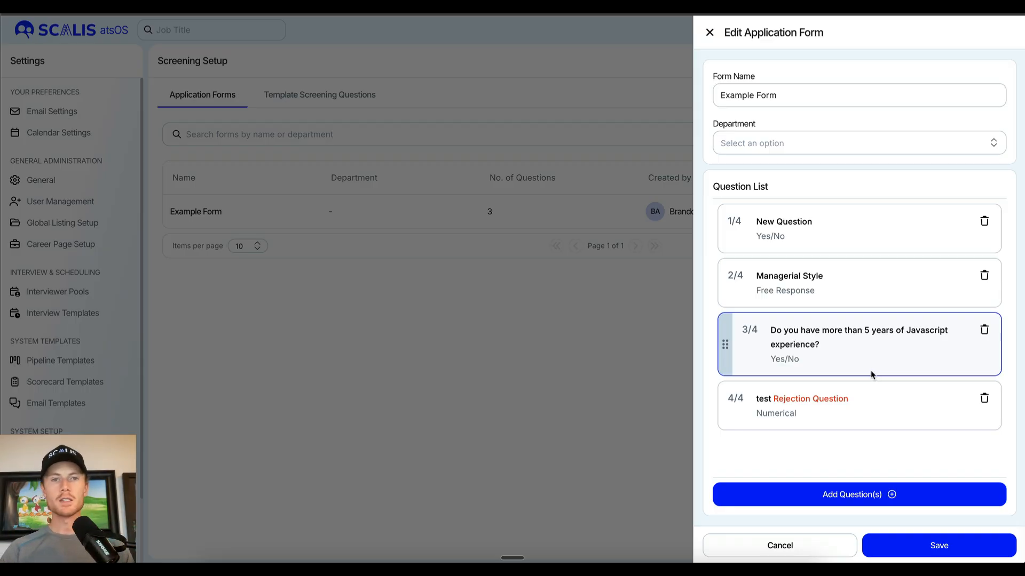
left_click(573, 313)
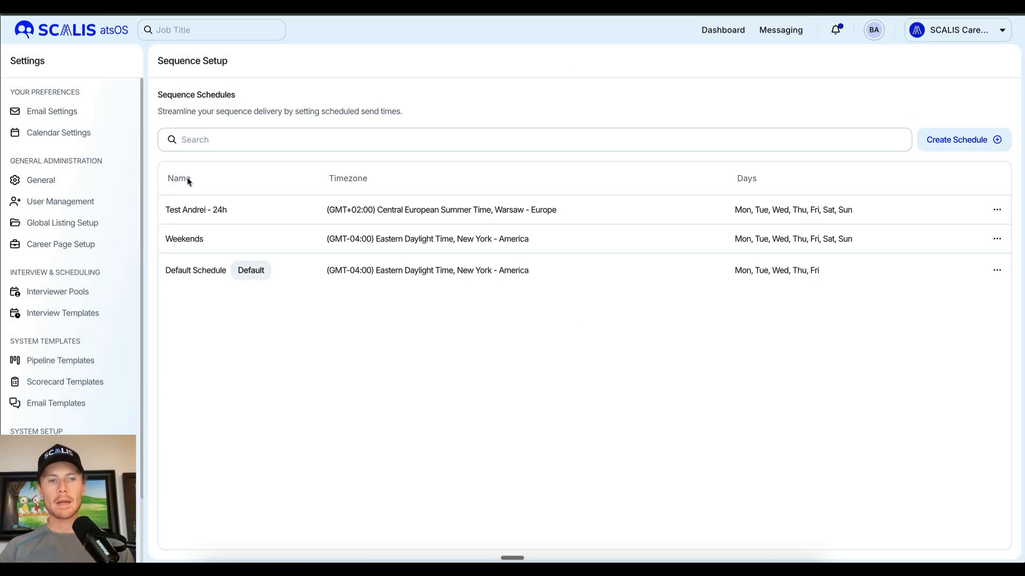
- View the options for creating a sequence schedule, dismiss them, and check the days covered by the Default Schedule
left_click(982, 141)
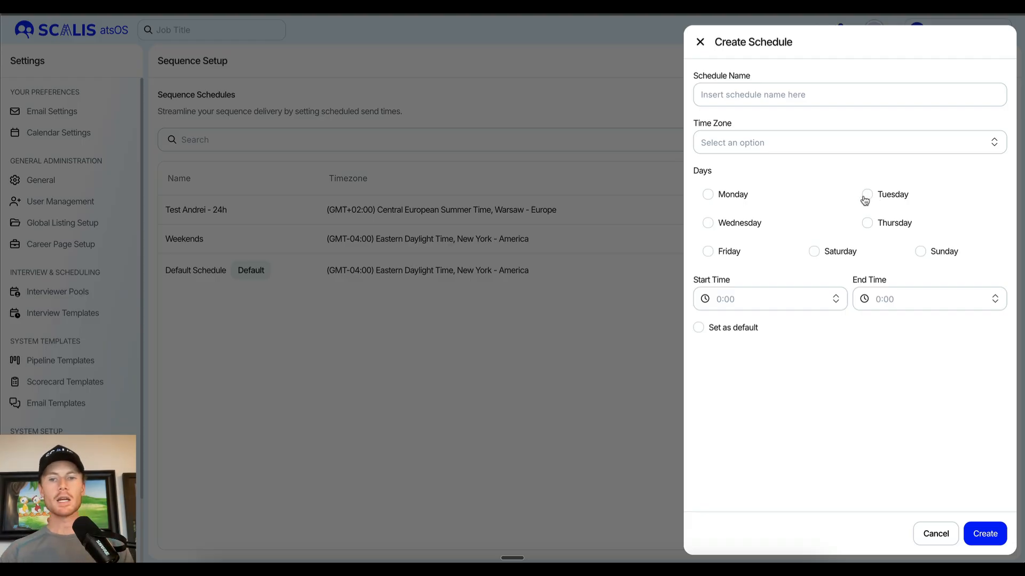
left_click(535, 353)
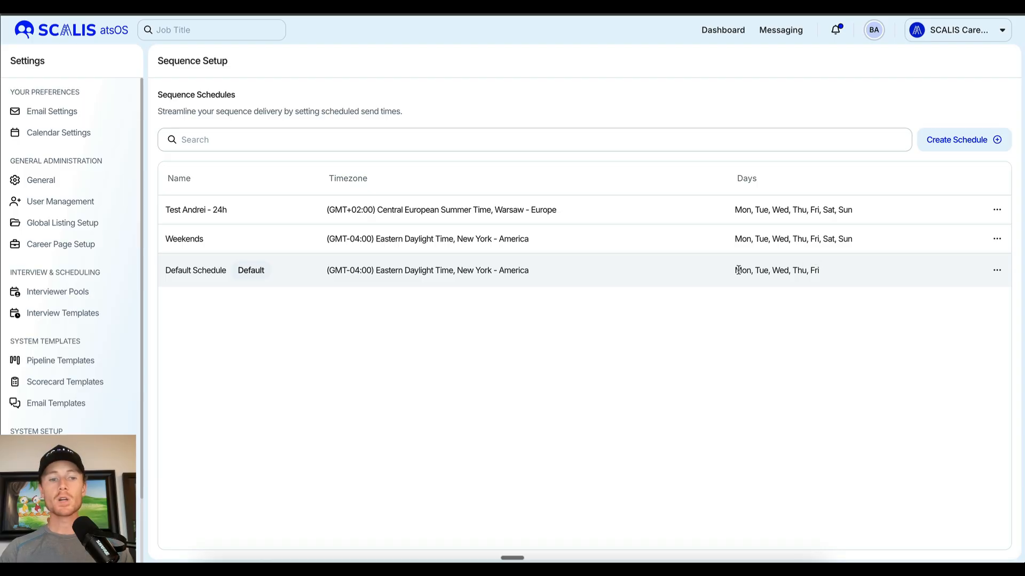
left_click_drag(738, 270, 858, 265)
left_click(851, 306)
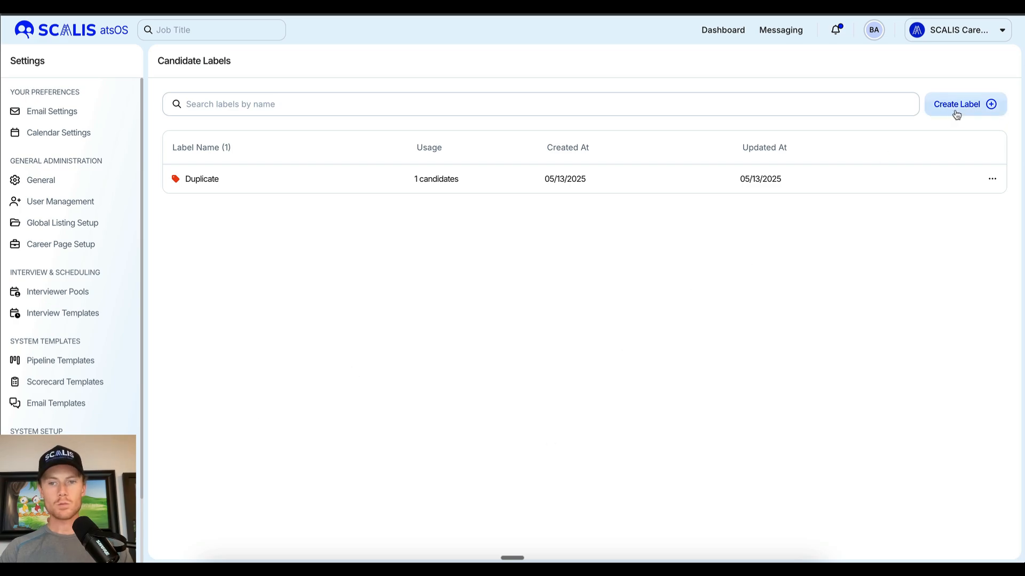
- Review the candidate sources by category, view the form for creating a source, and dismiss it
scroll(70, 395, "down", 2)
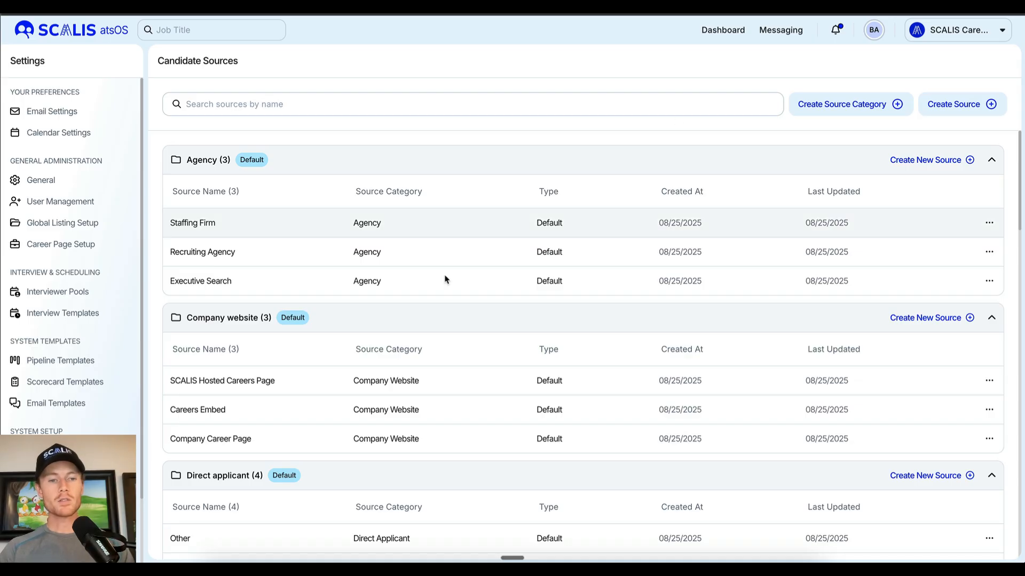
scroll(467, 405, "down", 1)
scroll(612, 395, "down", 5)
scroll(612, 395, "down", 7)
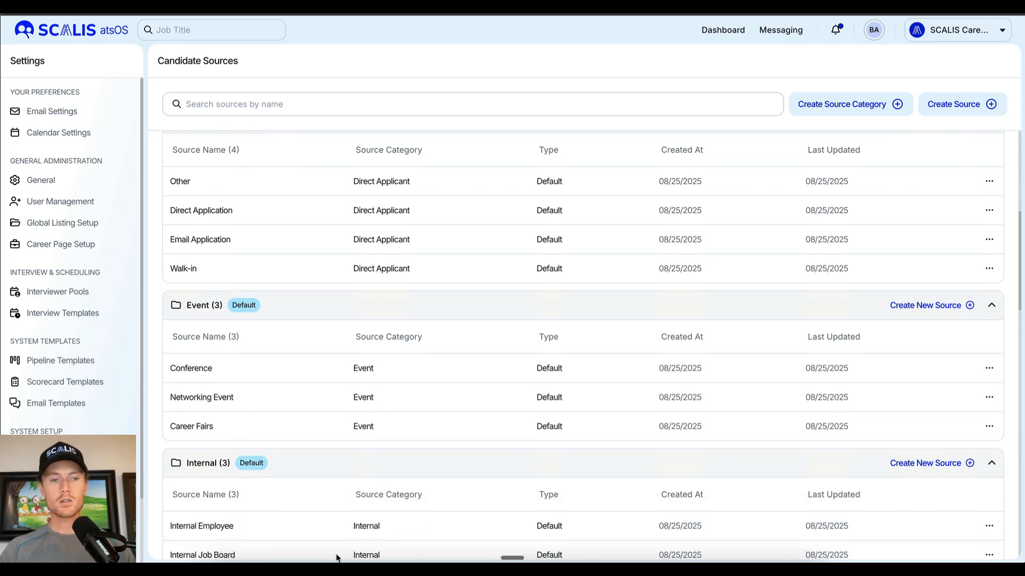
scroll(507, 330, "up", 13)
left_click(968, 104)
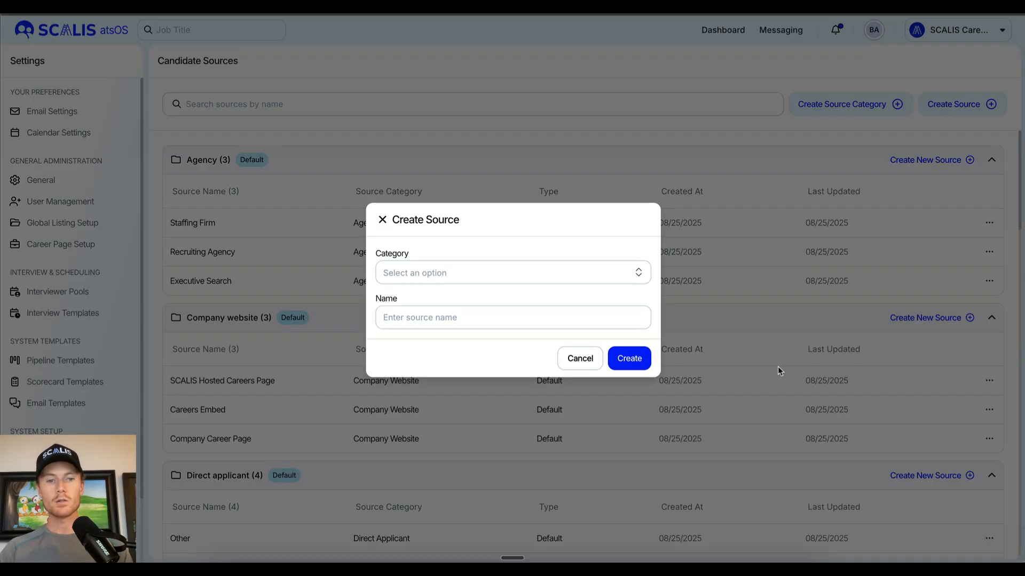
left_click(915, 180)
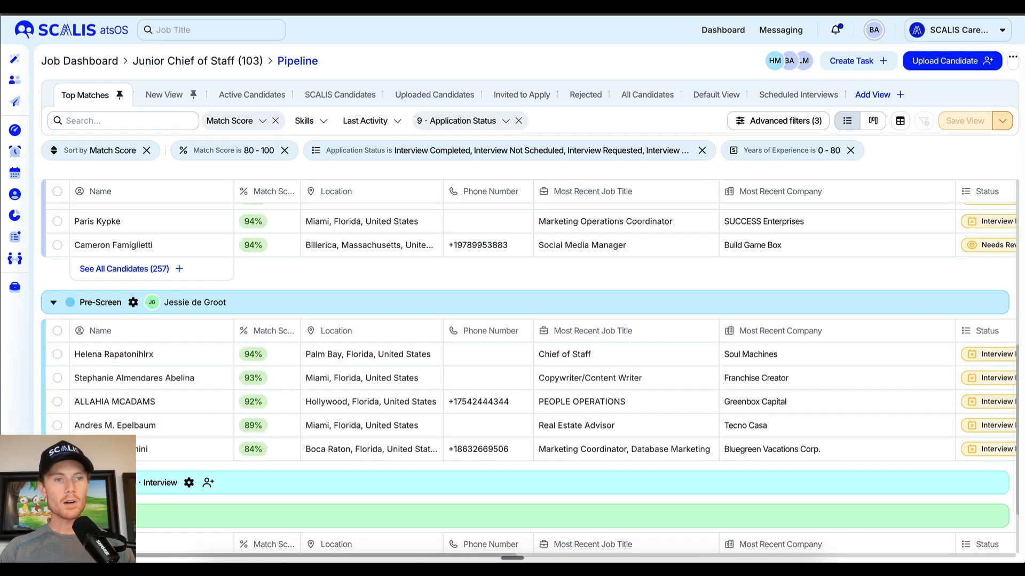
- Open the profile of the Pre-Screen copywriter at Franchise Creator, view the additional candidate actions, and close the profile
left_click(124, 379)
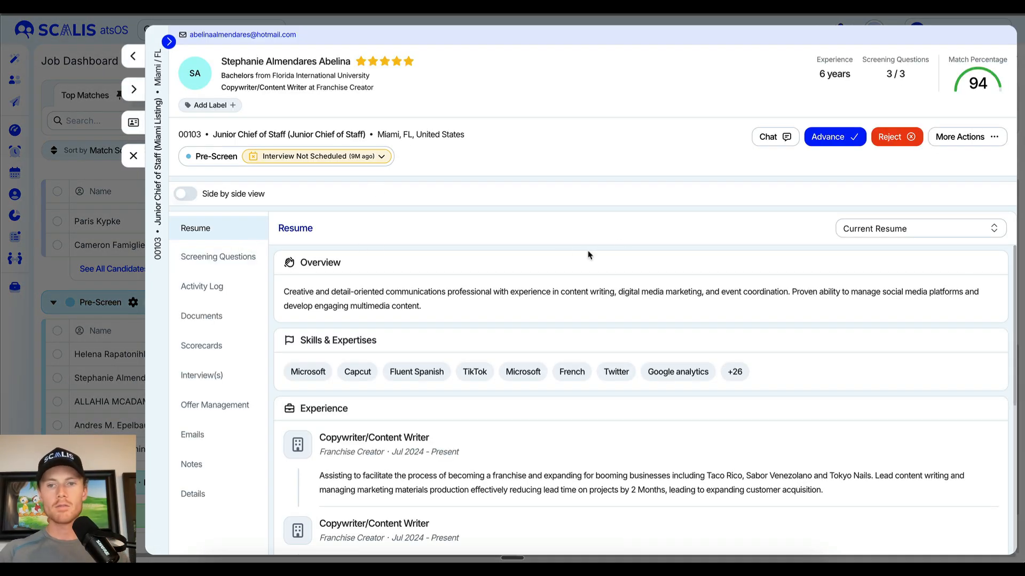
left_click(970, 137)
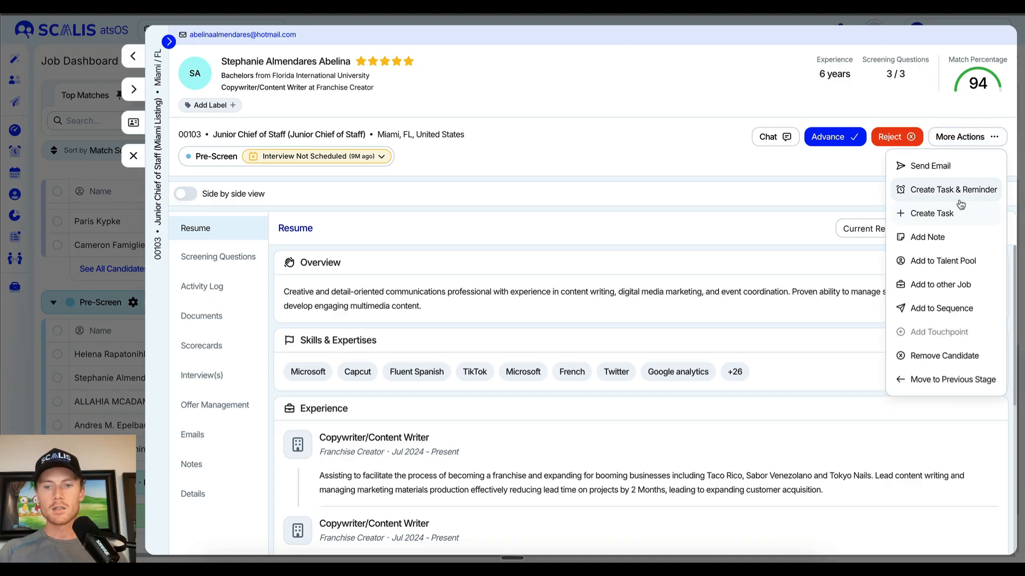
left_click(108, 377)
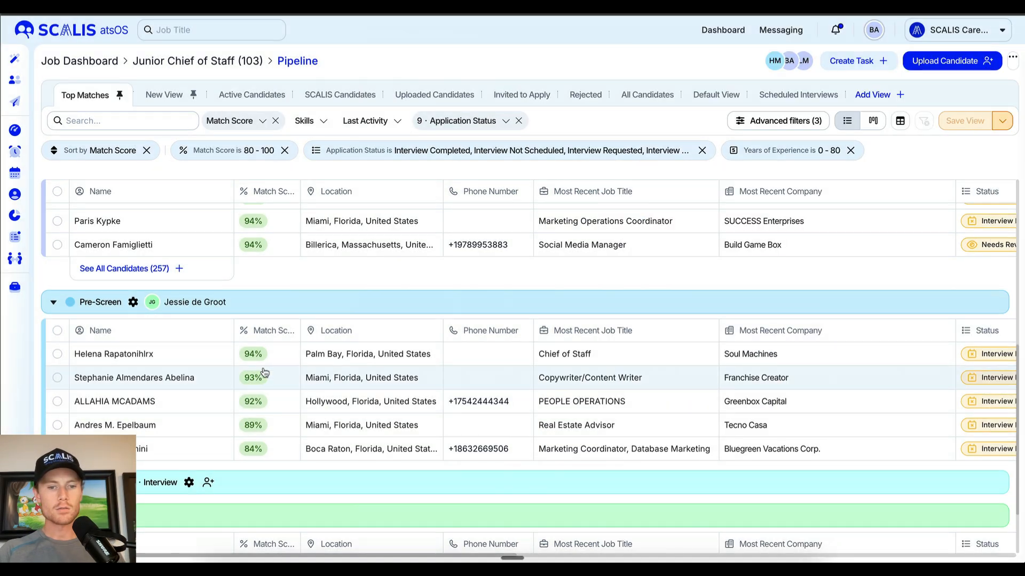
- View the activity log of the Pre-Screen real estate advisor, check the interaction types for a new touchpoint, and dismiss the form
scroll(176, 353, "down", 2)
left_click(127, 352)
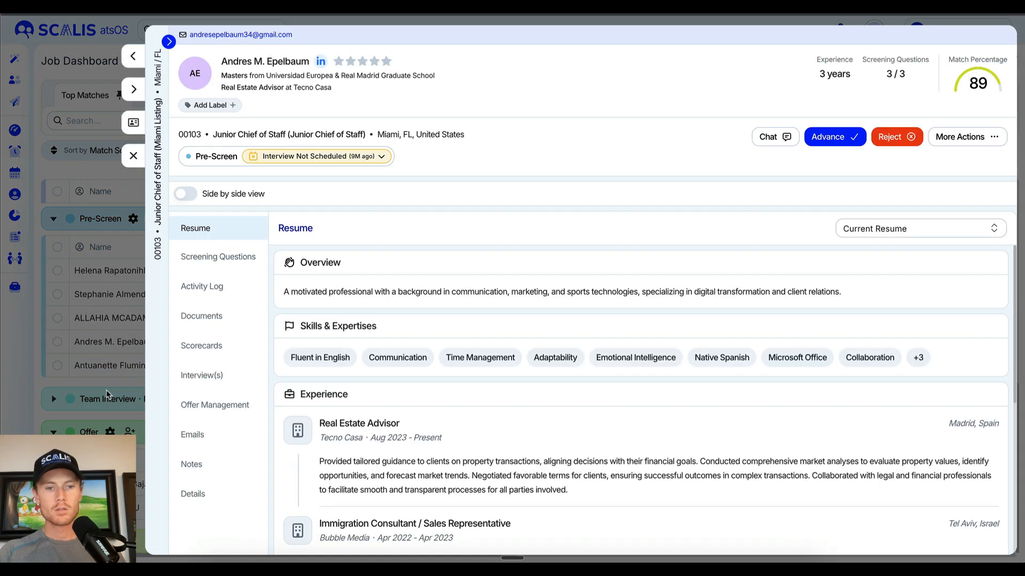
left_click(231, 291)
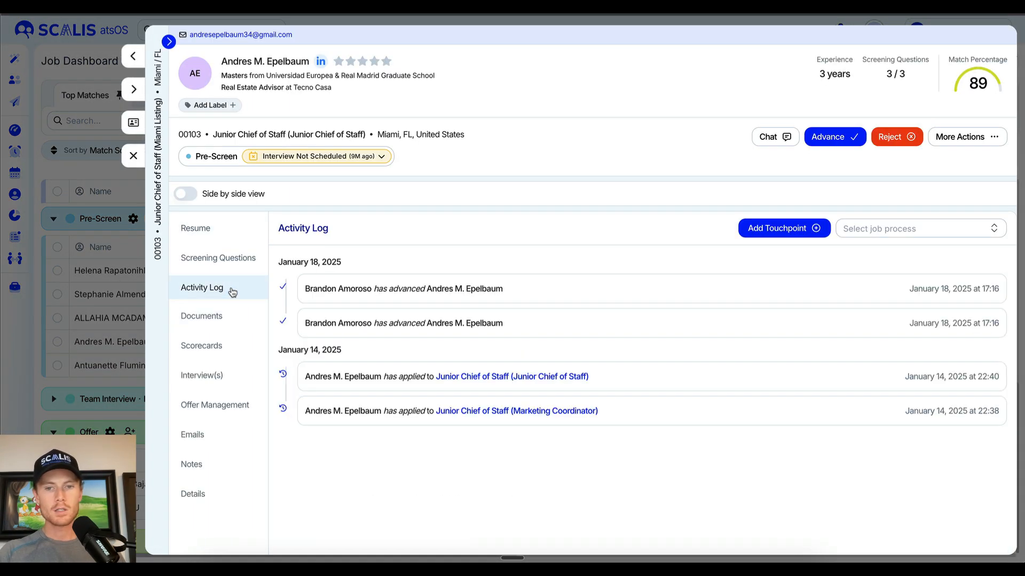
left_click(828, 229)
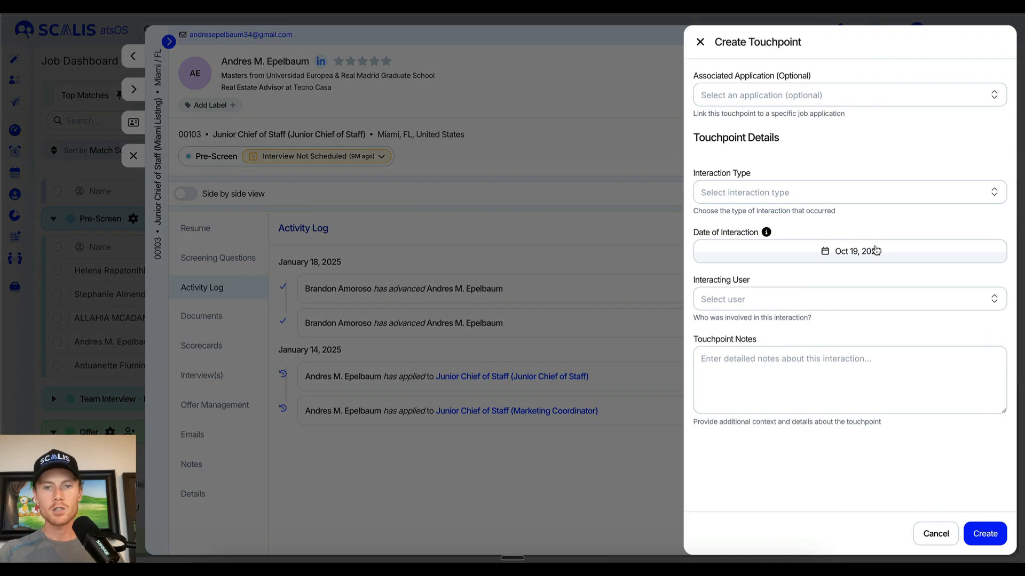
left_click(791, 192)
scroll(789, 253, "down", 1)
scroll(788, 254, "down", 1)
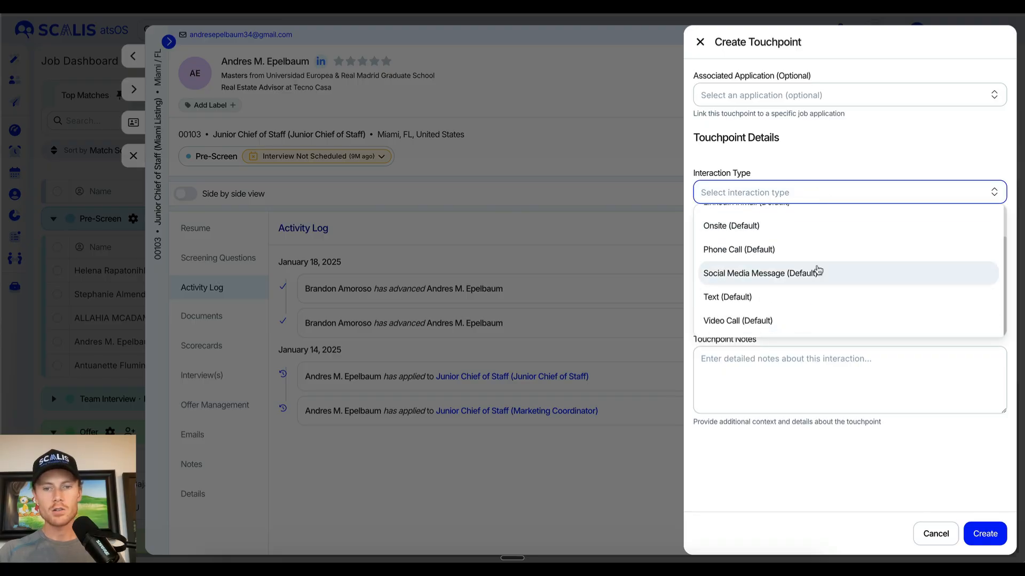
left_click(836, 149)
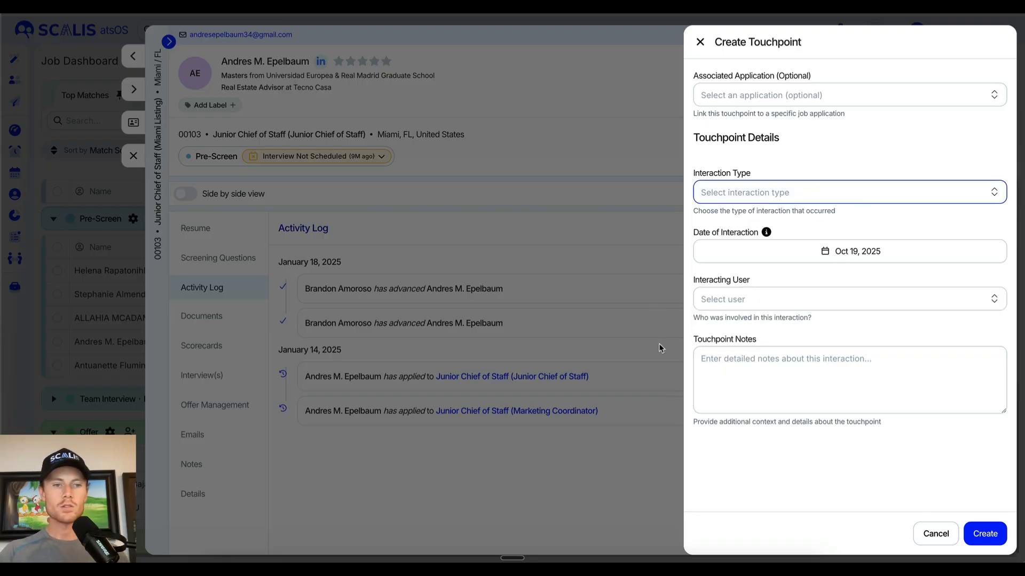
left_click(564, 349)
- Review the candidate's basic information and custom fields in the profile details
left_click(215, 497)
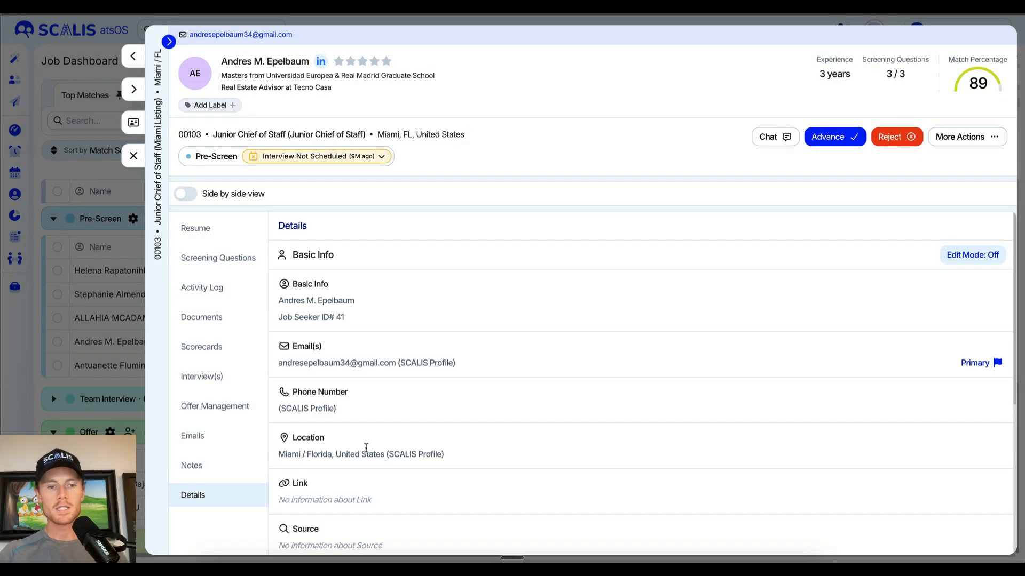
scroll(445, 438, "down", 5)
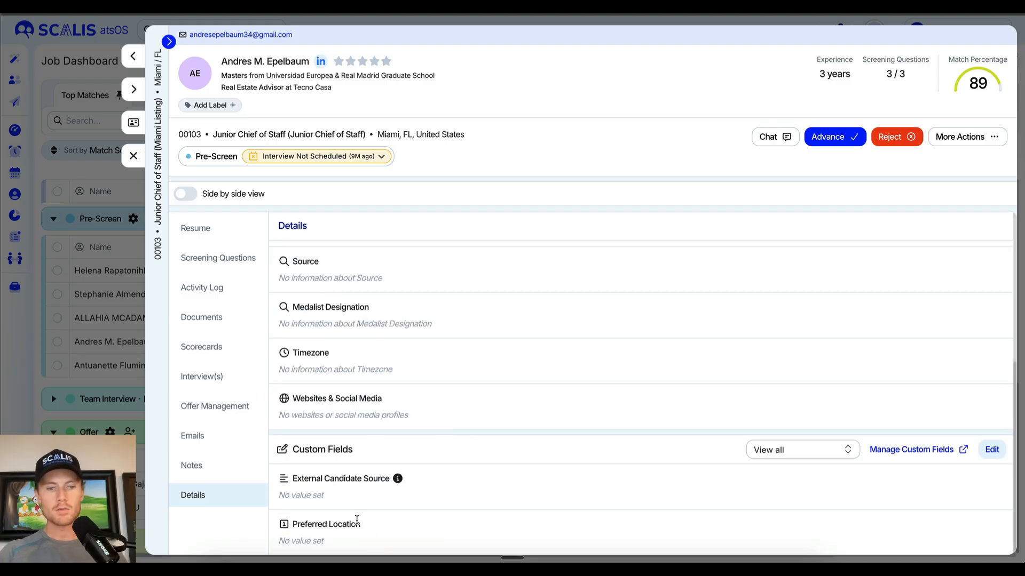
scroll(356, 520, "up", 3)
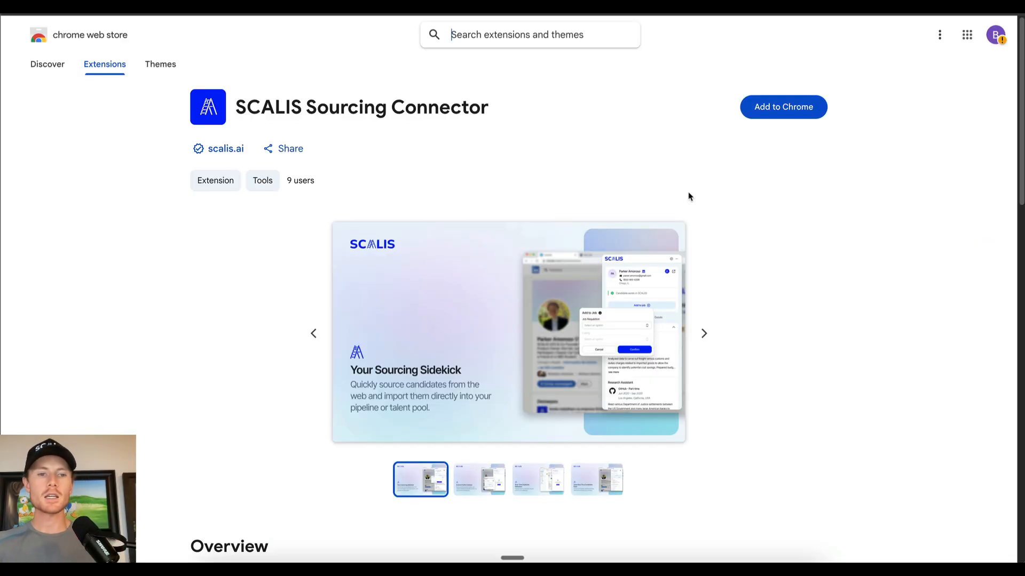
- Look through the four preview images of the SCALIS Sourcing Connector extension on the Chrome Web Store page
scroll(647, 293, "down", 2)
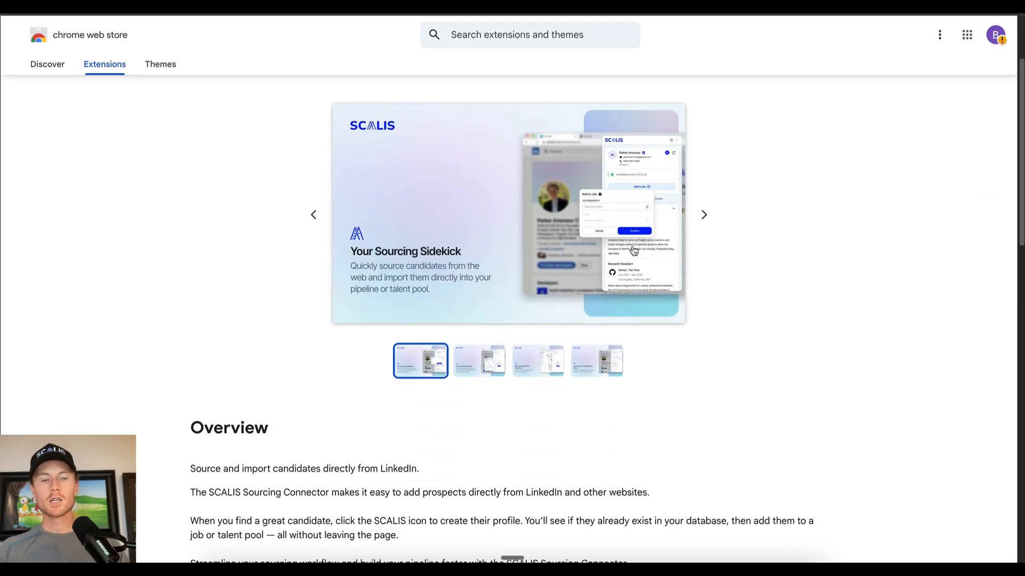
left_click(642, 244)
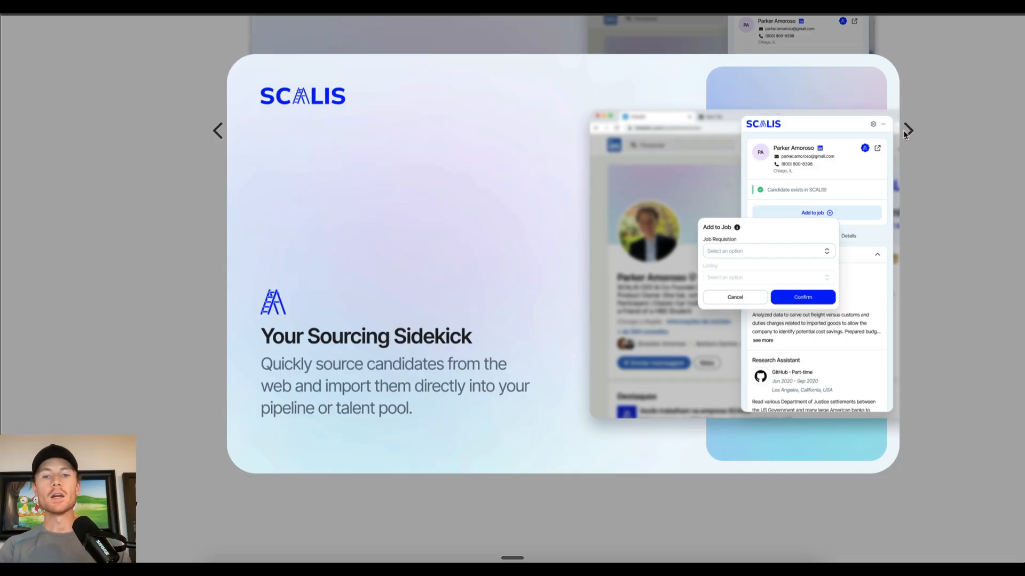
left_click(903, 131)
left_click(489, 362)
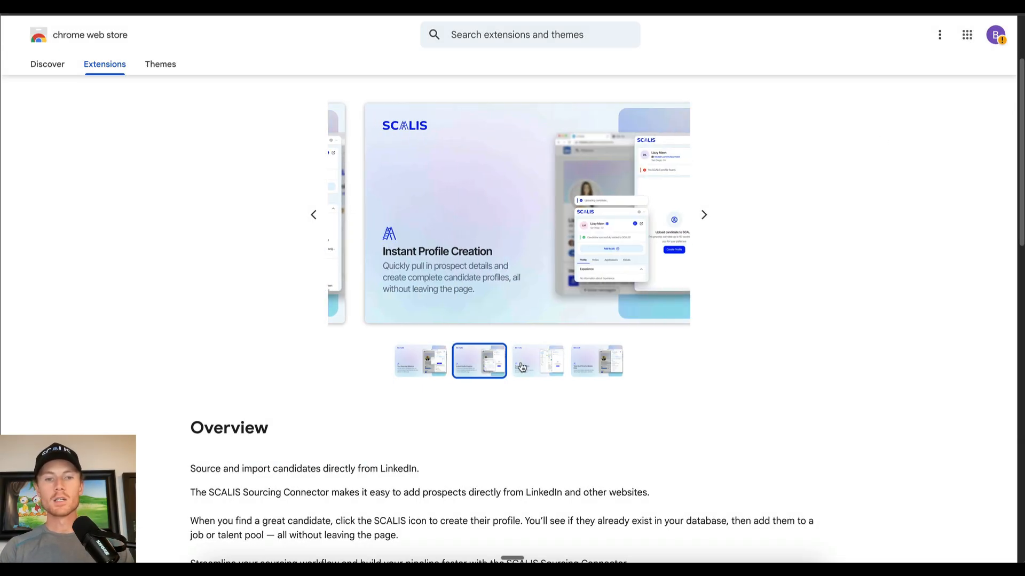
left_click(522, 368)
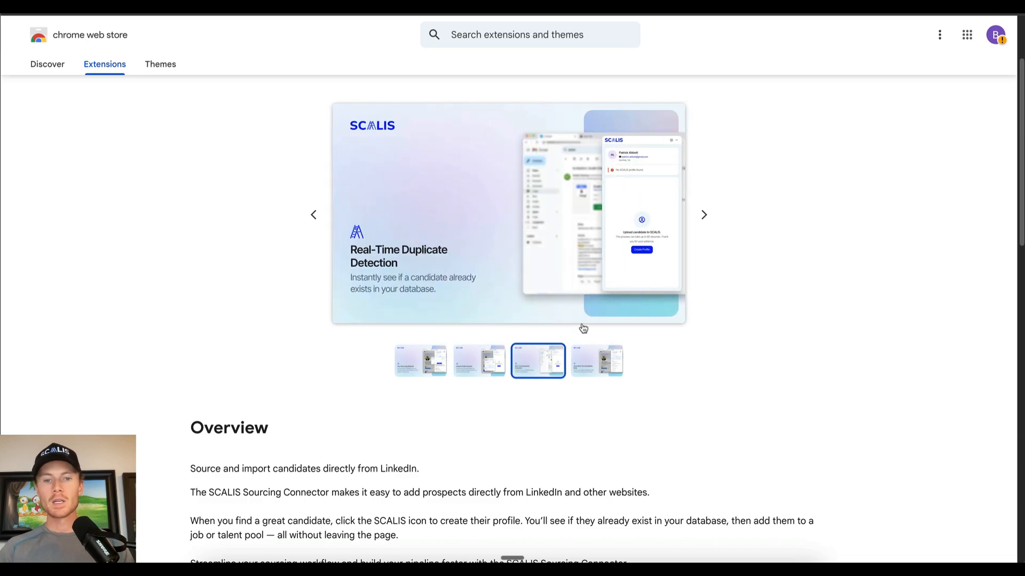
left_click(596, 360)
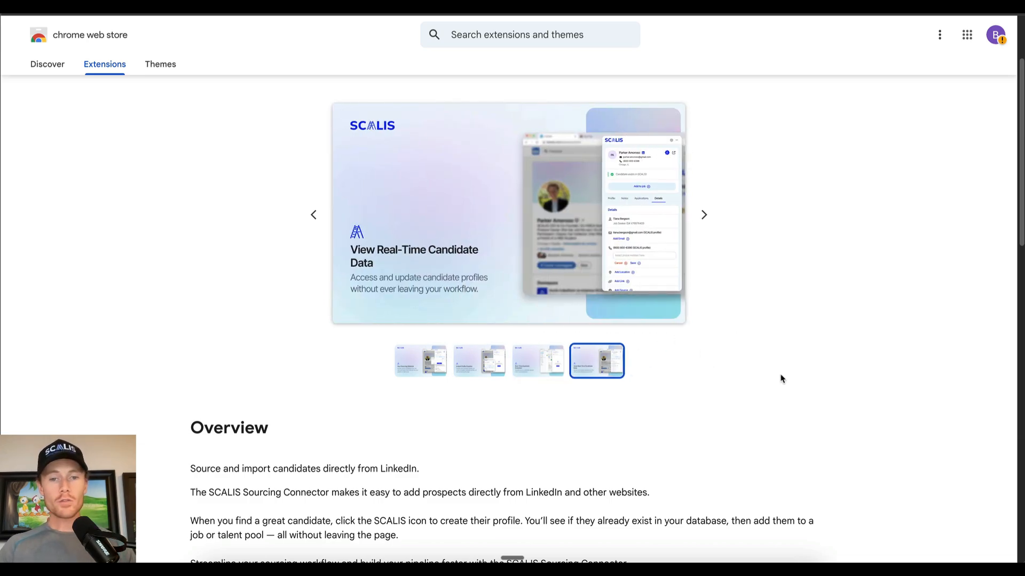
scroll(776, 380, "up", 3)
- Switch to the job seeker portal window and review the candidate's resume from skills and experience to education and certificates
key("ctrl+Up")
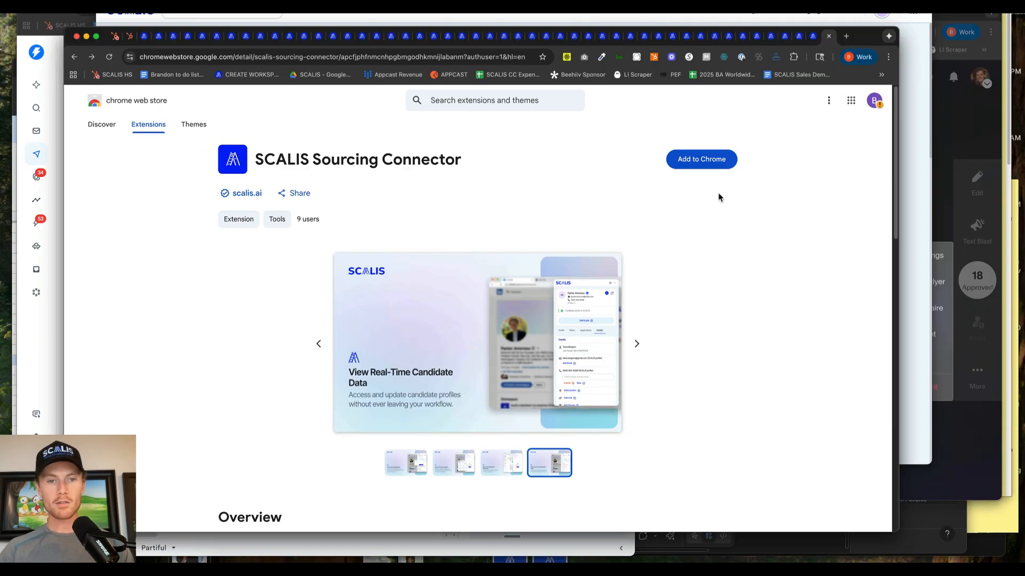
left_click(547, 133)
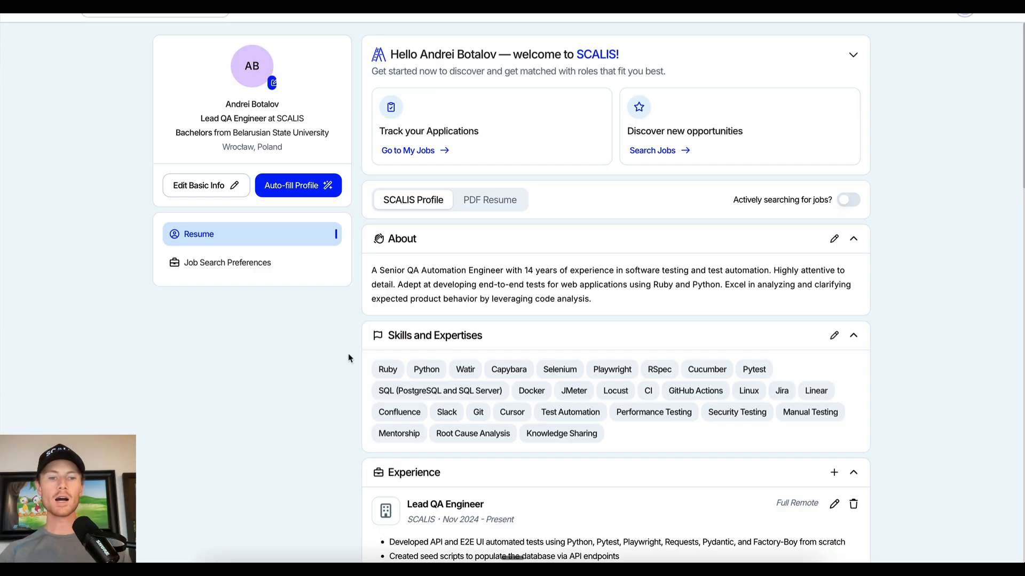
scroll(690, 232, "down", 5)
scroll(690, 233, "down", 15)
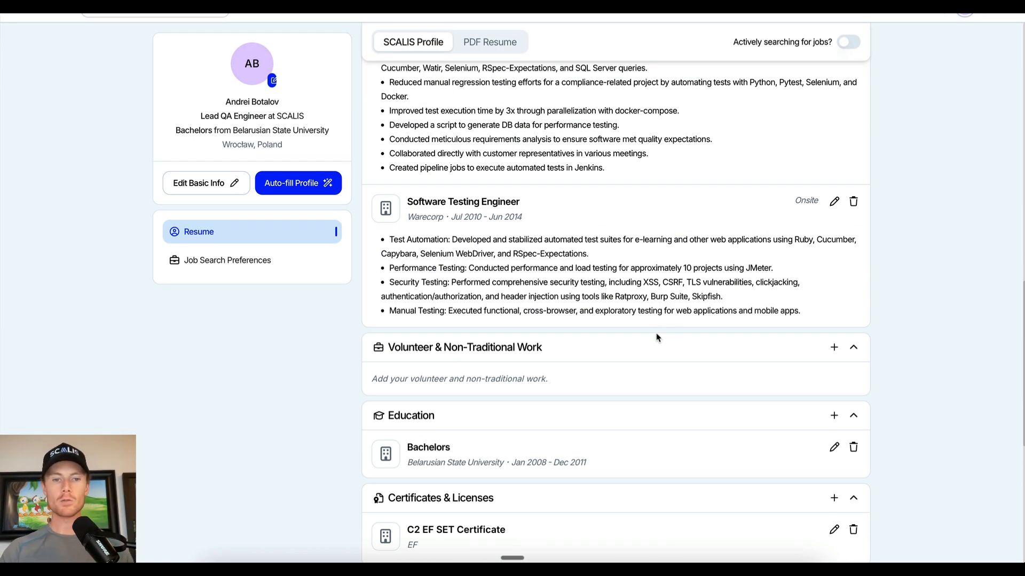
scroll(657, 338, "down", 8)
scroll(454, 342, "up", 20)
- Review the job seeker's Job Search Preferences
left_click(247, 263)
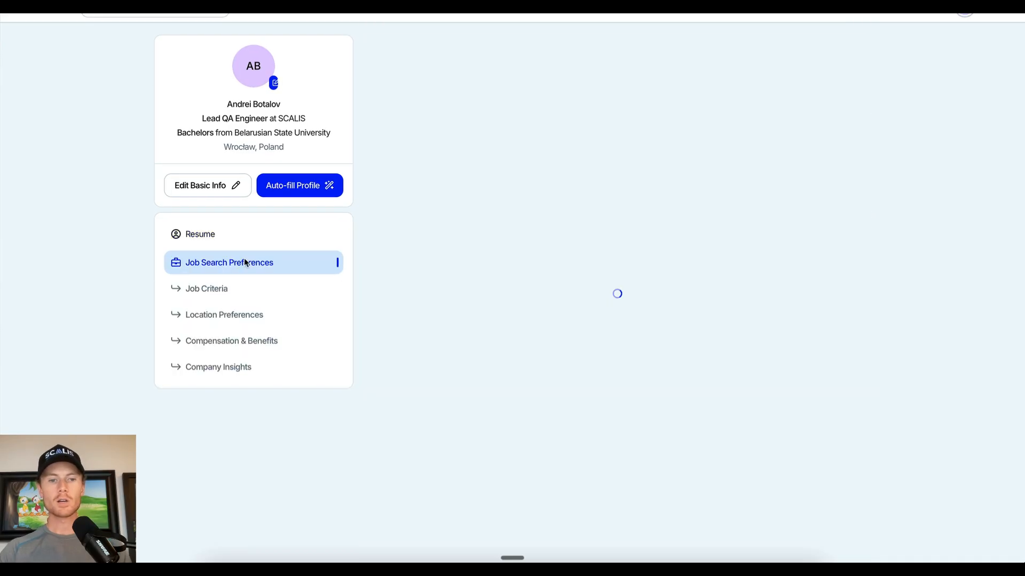
scroll(669, 383, "down", 8)
scroll(668, 383, "down", 1)
scroll(686, 320, "up", 9)
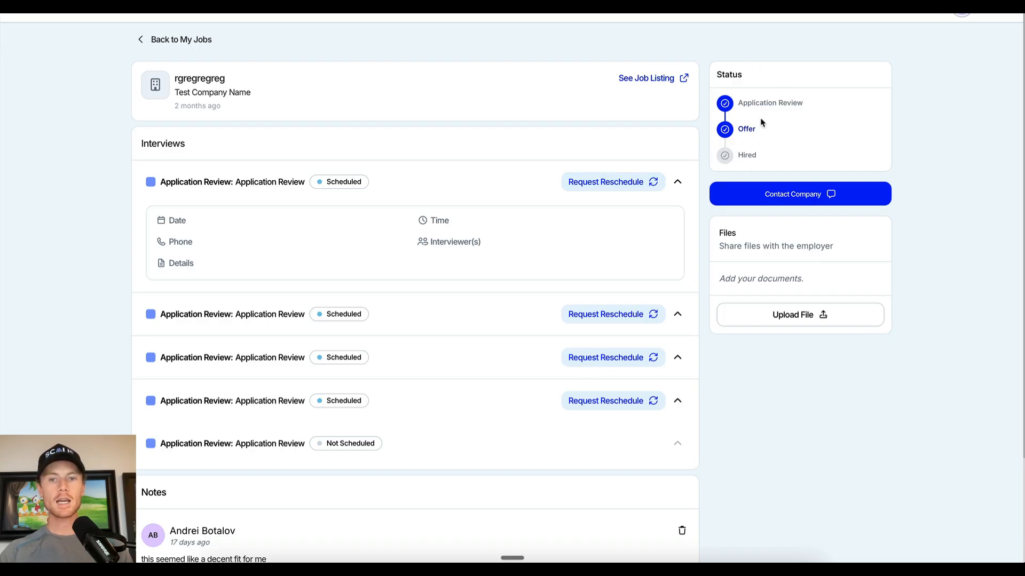
- Examine the hiring stages, interviews, file sharing and private notes of the job seeker's application at Test Company Name
left_click_drag(738, 103, 762, 153)
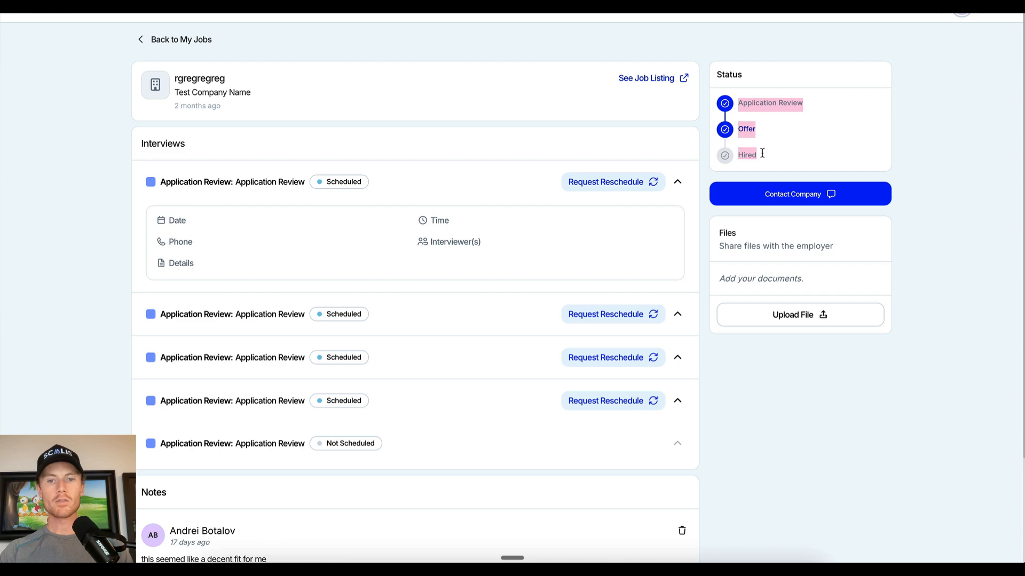
left_click(762, 154)
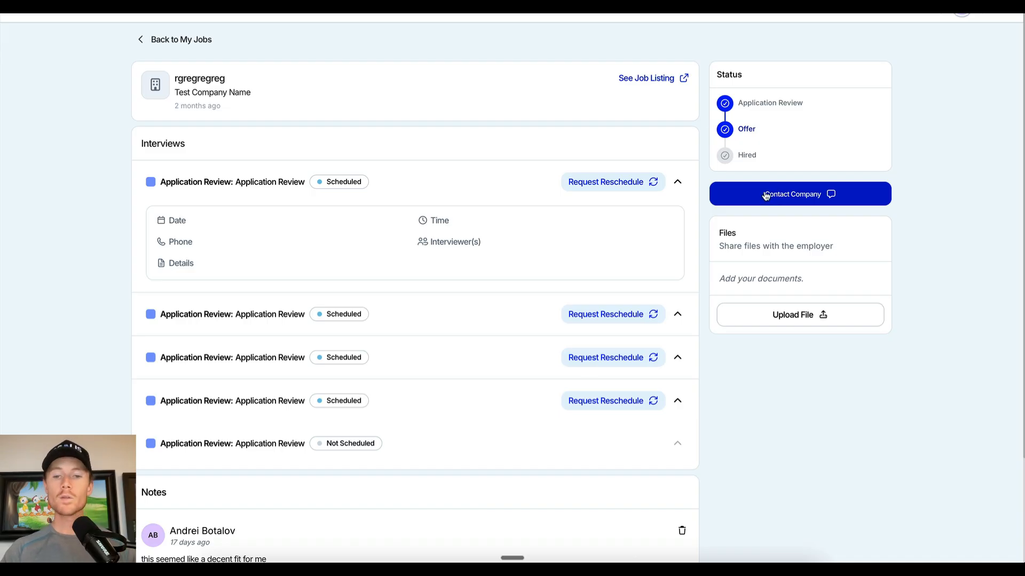
scroll(801, 224, "down", 1)
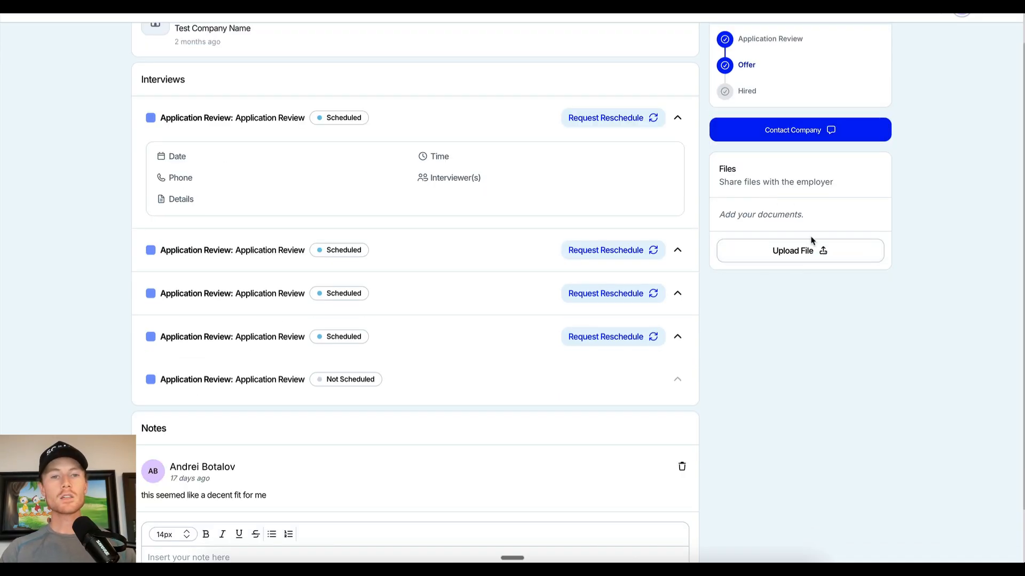
scroll(638, 384, "down", 1)
left_click(236, 484)
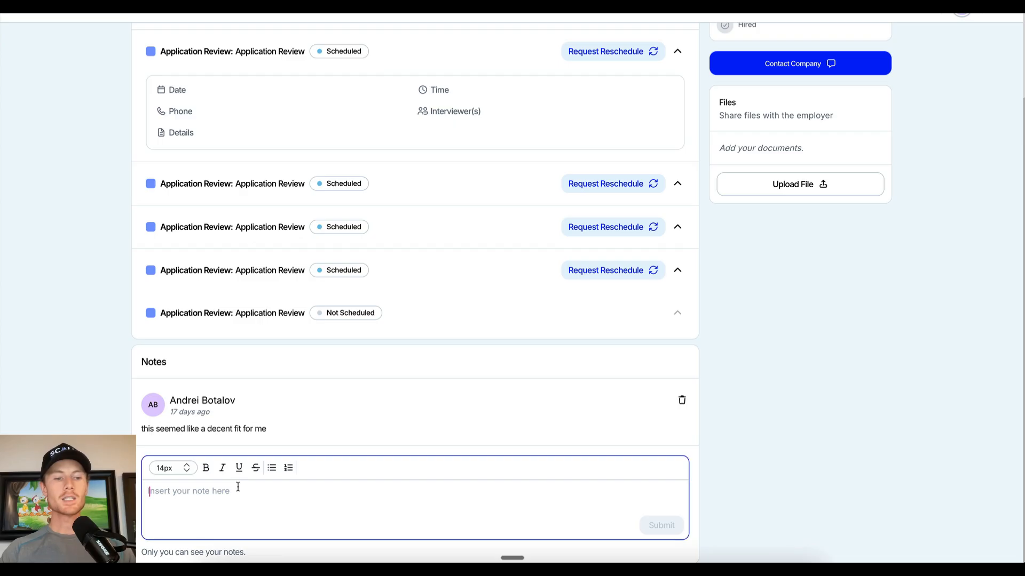
scroll(355, 551, "up", 2)
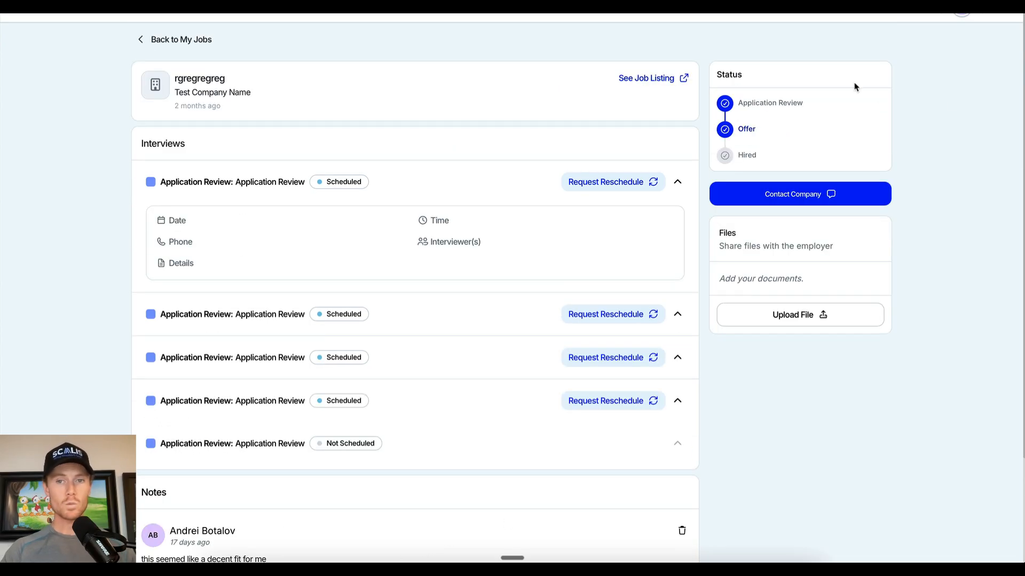
- View the job seeker's message inbox and browse the available job opportunities
left_click(768, 14)
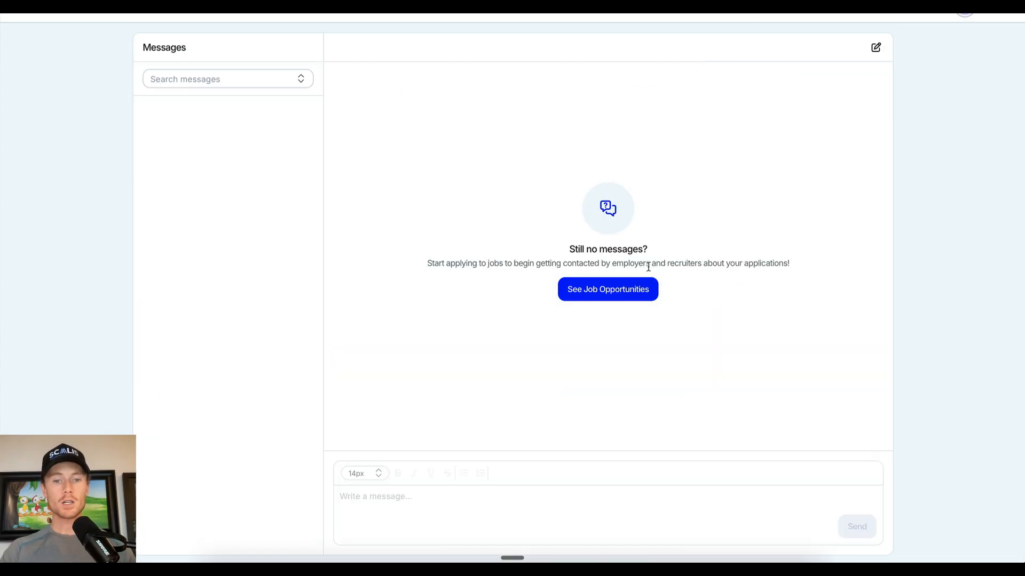
left_click(608, 290)
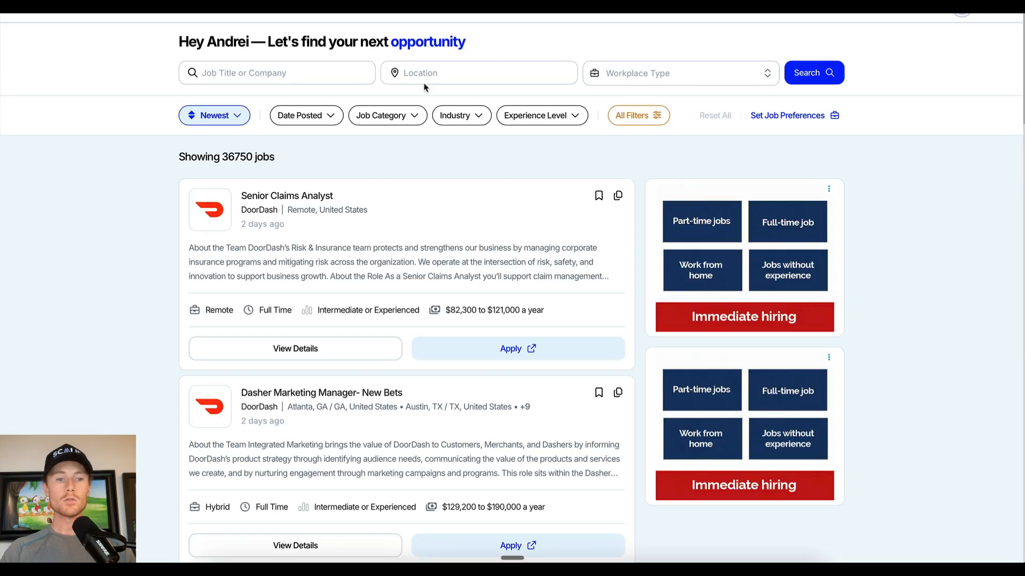
scroll(508, 323, "down", 8)
scroll(555, 486, "down", 5)
scroll(587, 384, "up", 15)
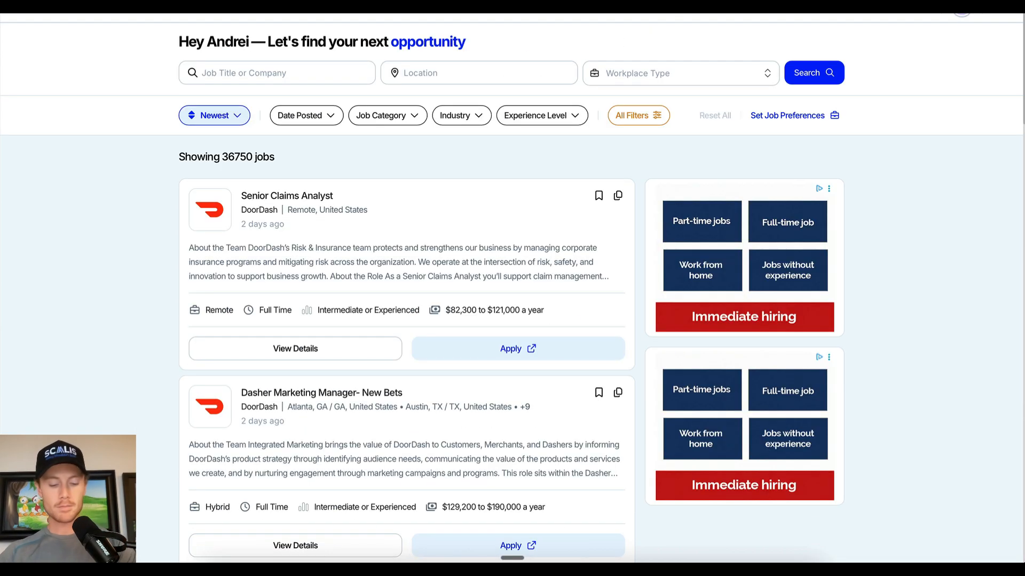
- Switch back to the browser window with the Chrome Web Store page and view the SCALIS presentation's Bella slide
key("ctrl+Up")
left_click(469, 158)
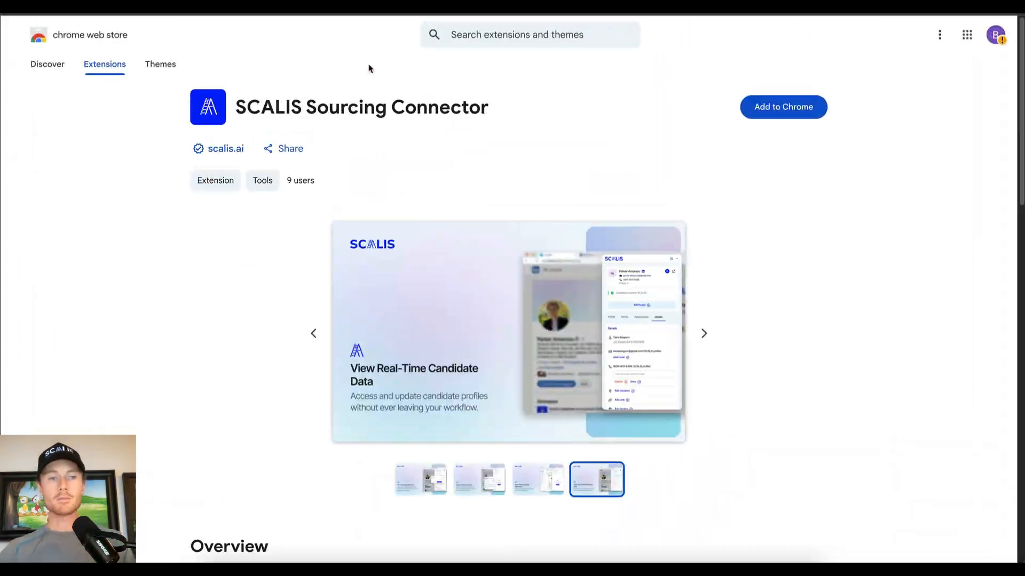
left_click(62, 6)
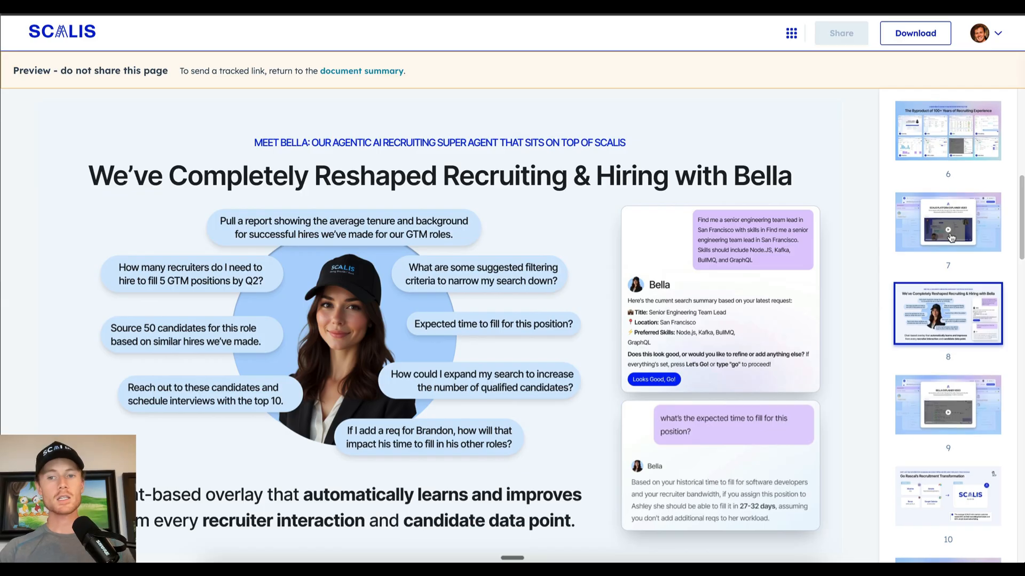
- View the presentation's slide on replacing the employer recruiting tech stack and the Our Team slide
scroll(950, 238, "up", 4)
left_click(949, 149)
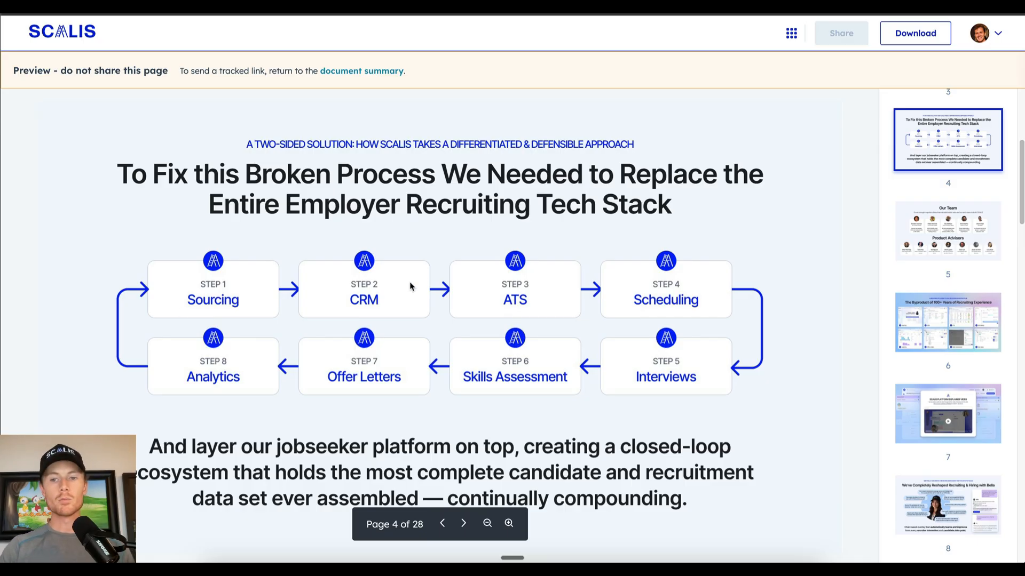
left_click(921, 239)
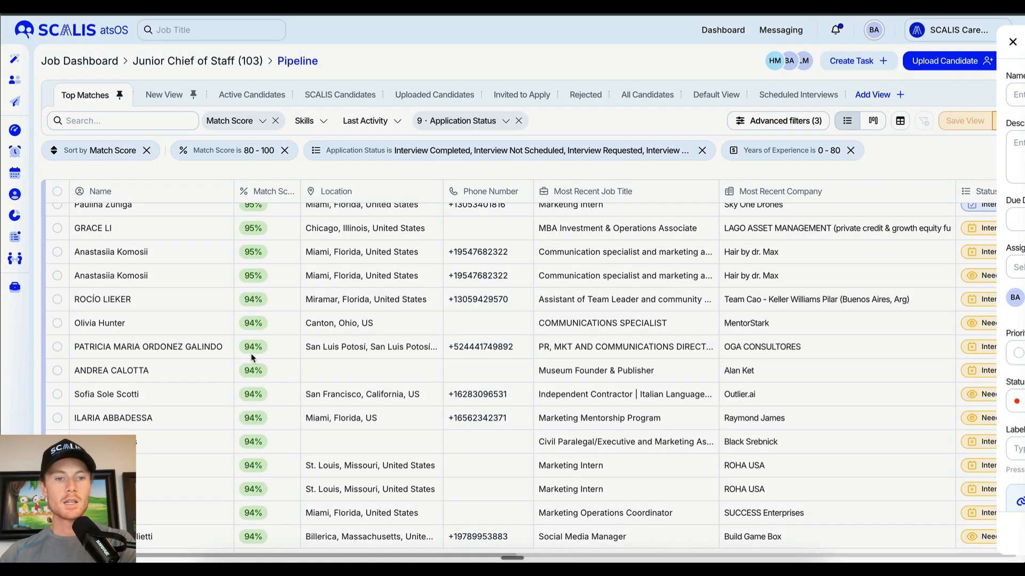
- Review the advanced filters of the Top Matches view in the Junior Chief of Staff pipeline
scroll(288, 295, "up", 3)
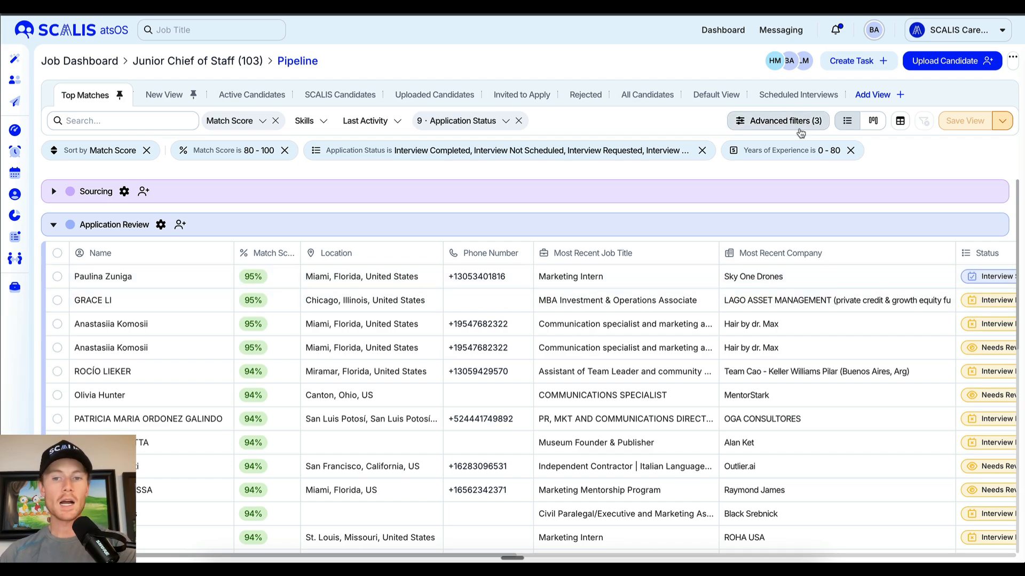
left_click(780, 120)
left_click(334, 284)
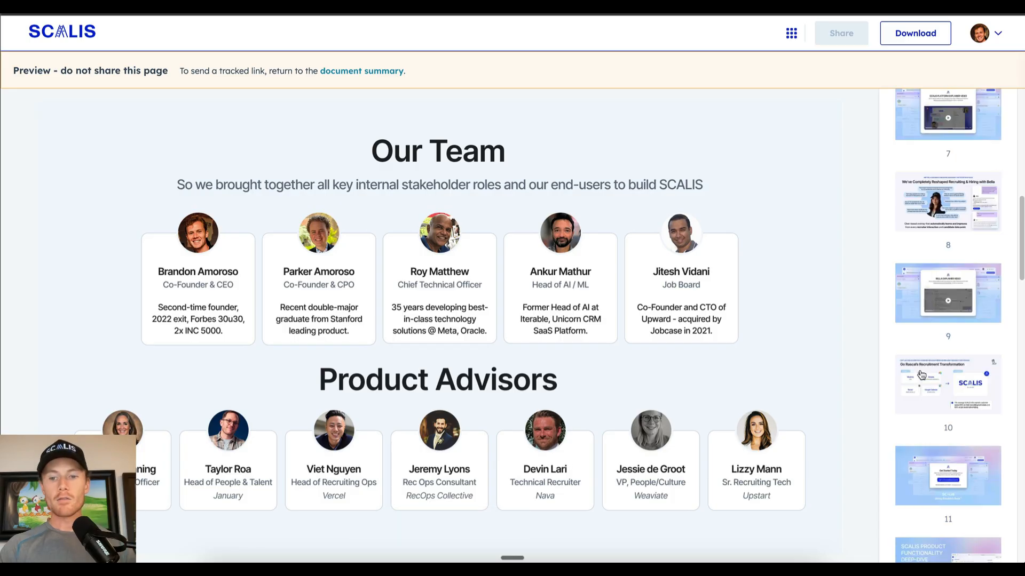
- Return to the SCALIS presentation and view the slide on Go Rascal's Recruitment Transformation
scroll(922, 374, "down", 1)
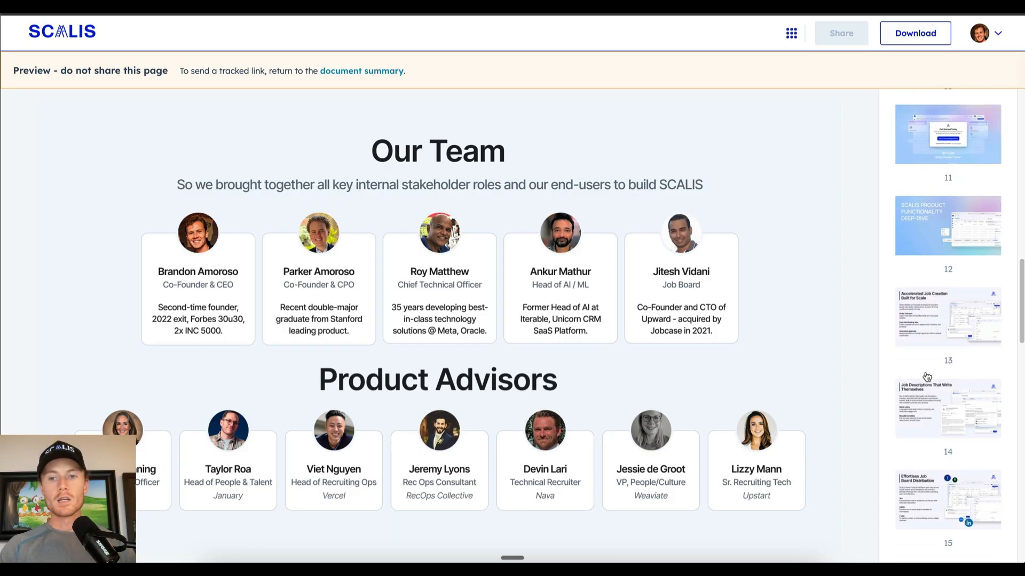
left_click(981, 391)
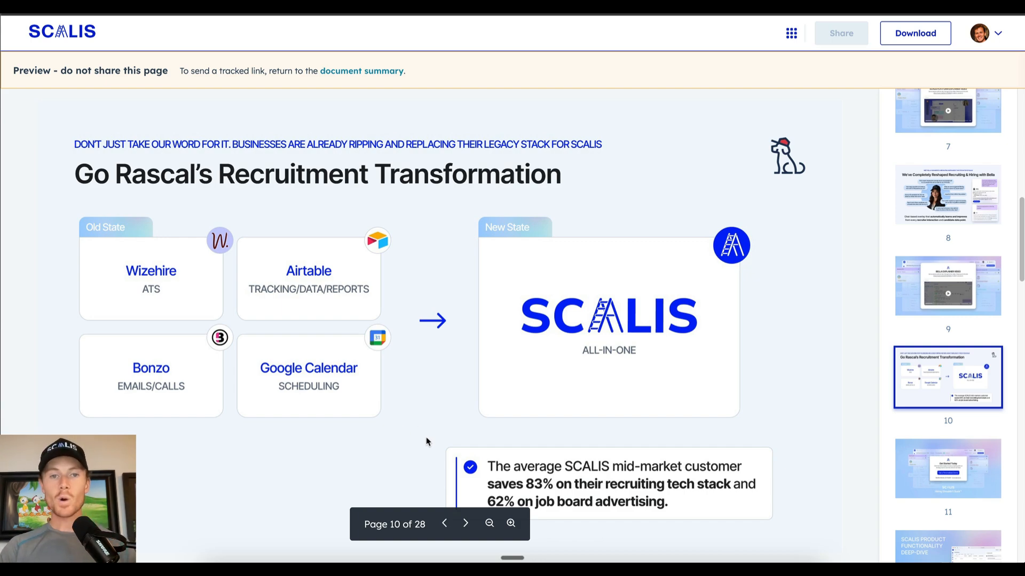
left_click(618, 4)
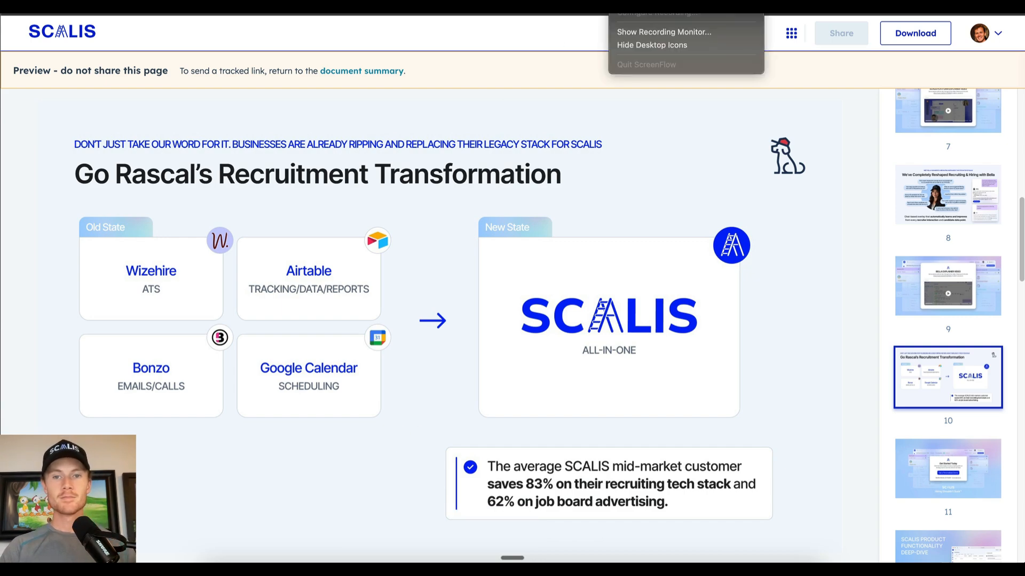